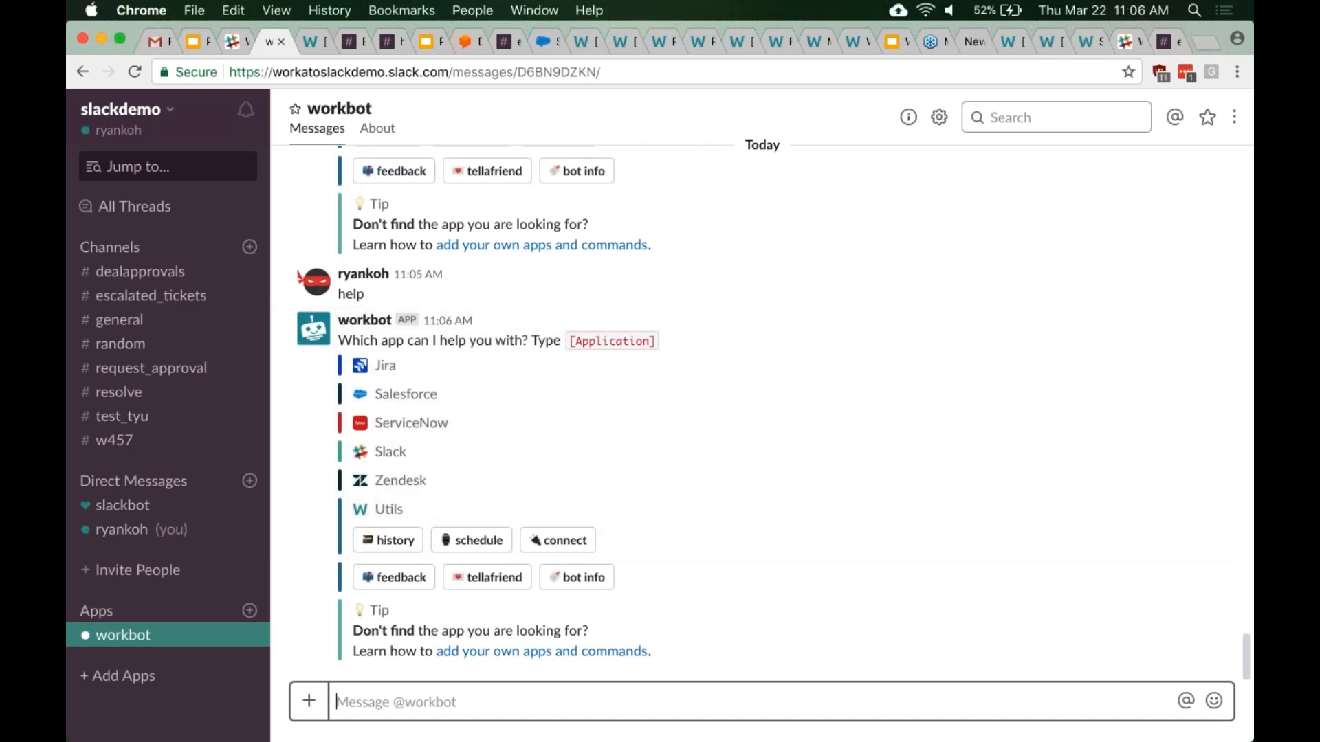
{"action": "left_click", "coordinate": [317, 41]}
{"action": "scroll", "coordinate": [660, 412], "scroll_direction": "down", "scroll_amount": 5}
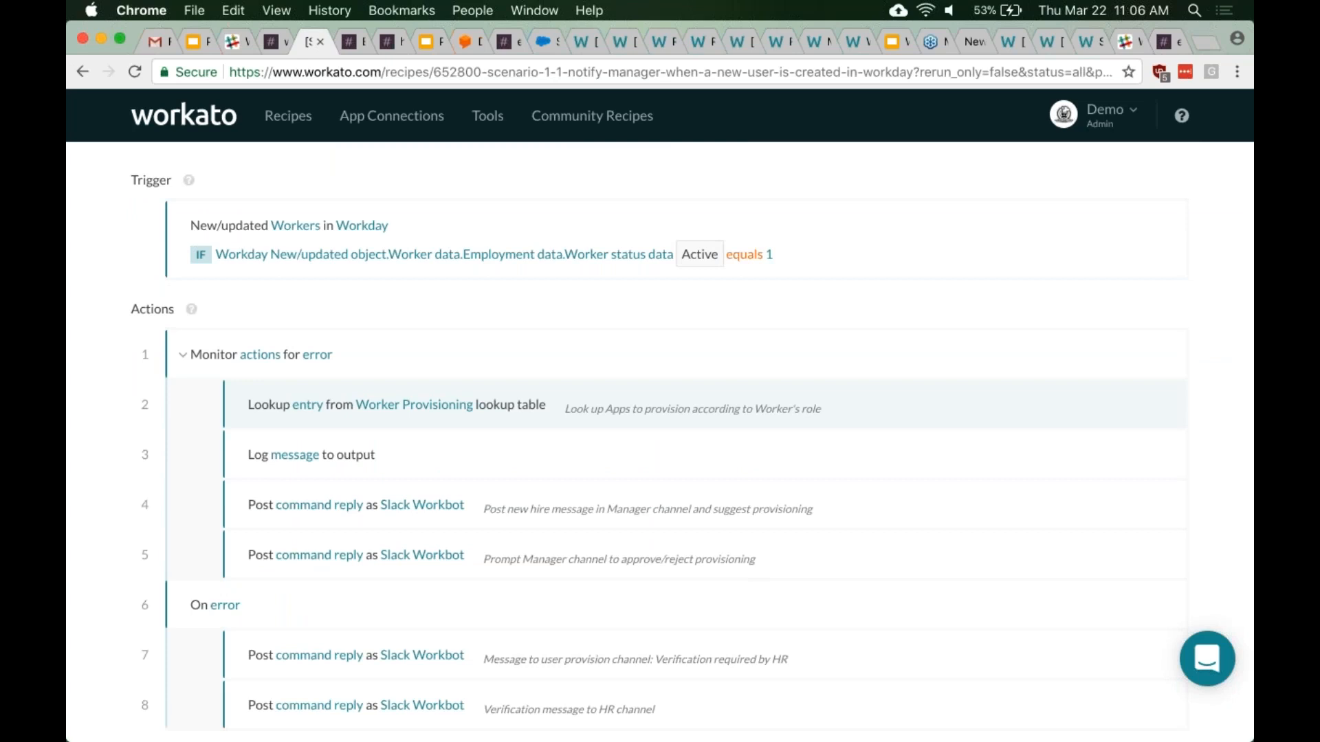
{"action": "scroll", "coordinate": [383, 391], "scroll_direction": "down", "scroll_amount": 2}
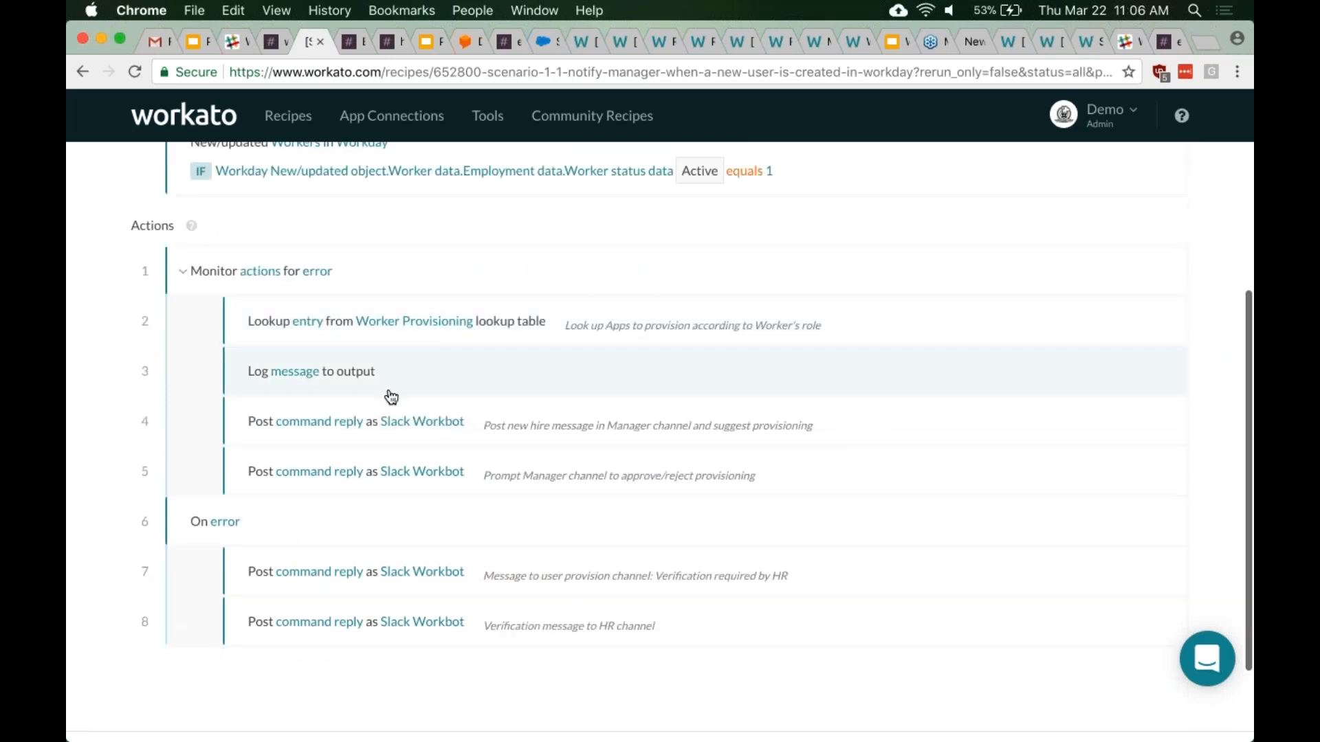
{"action": "scroll", "coordinate": [181, 154], "scroll_direction": "up", "scroll_amount": 8}
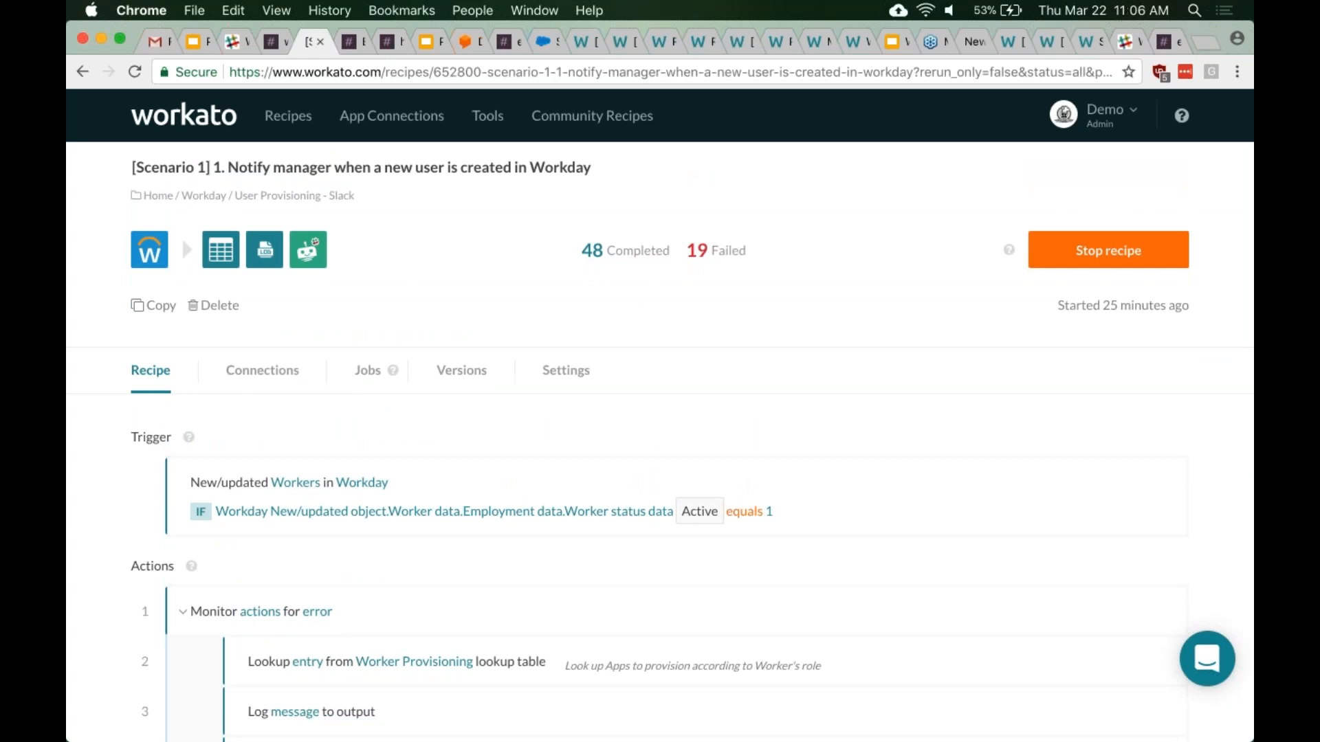
{"action": "scroll", "coordinate": [181, 238], "scroll_direction": "down", "scroll_amount": 6}
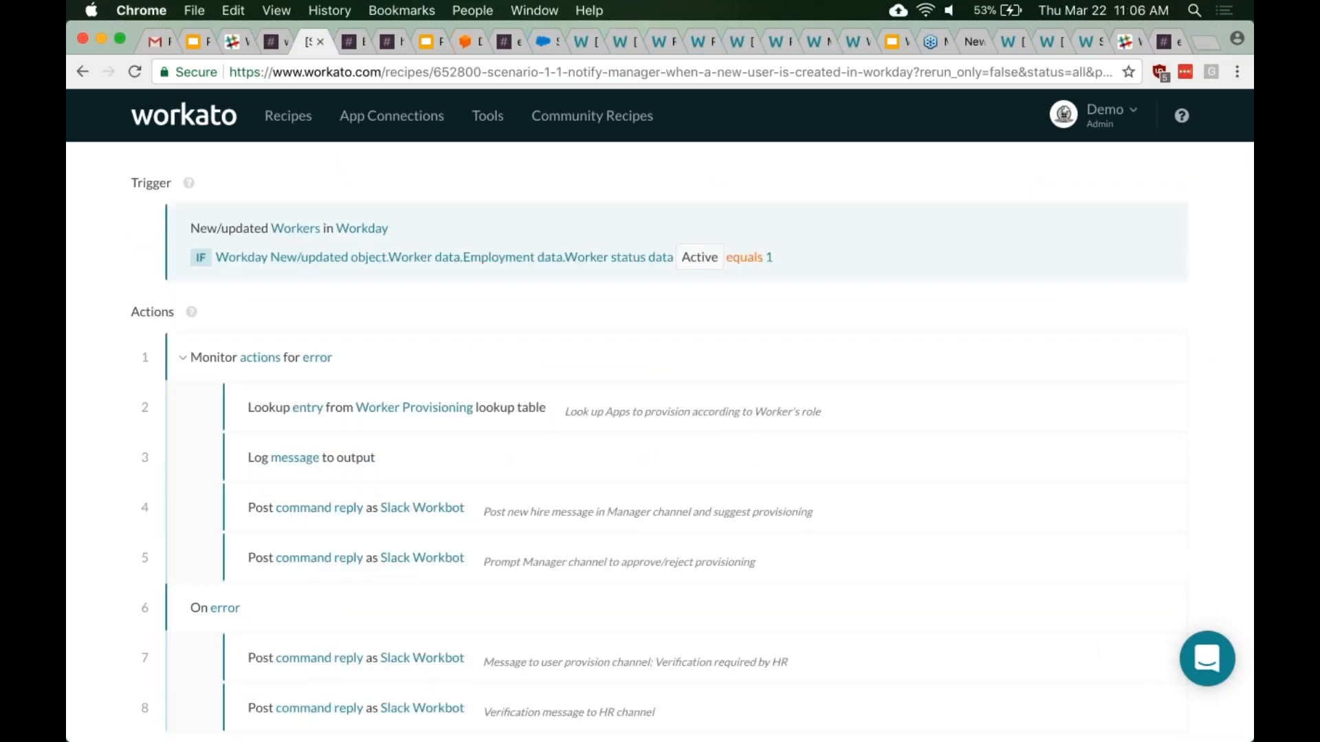
{"action": "scroll", "coordinate": [182, 175], "scroll_direction": "up", "scroll_amount": 5}
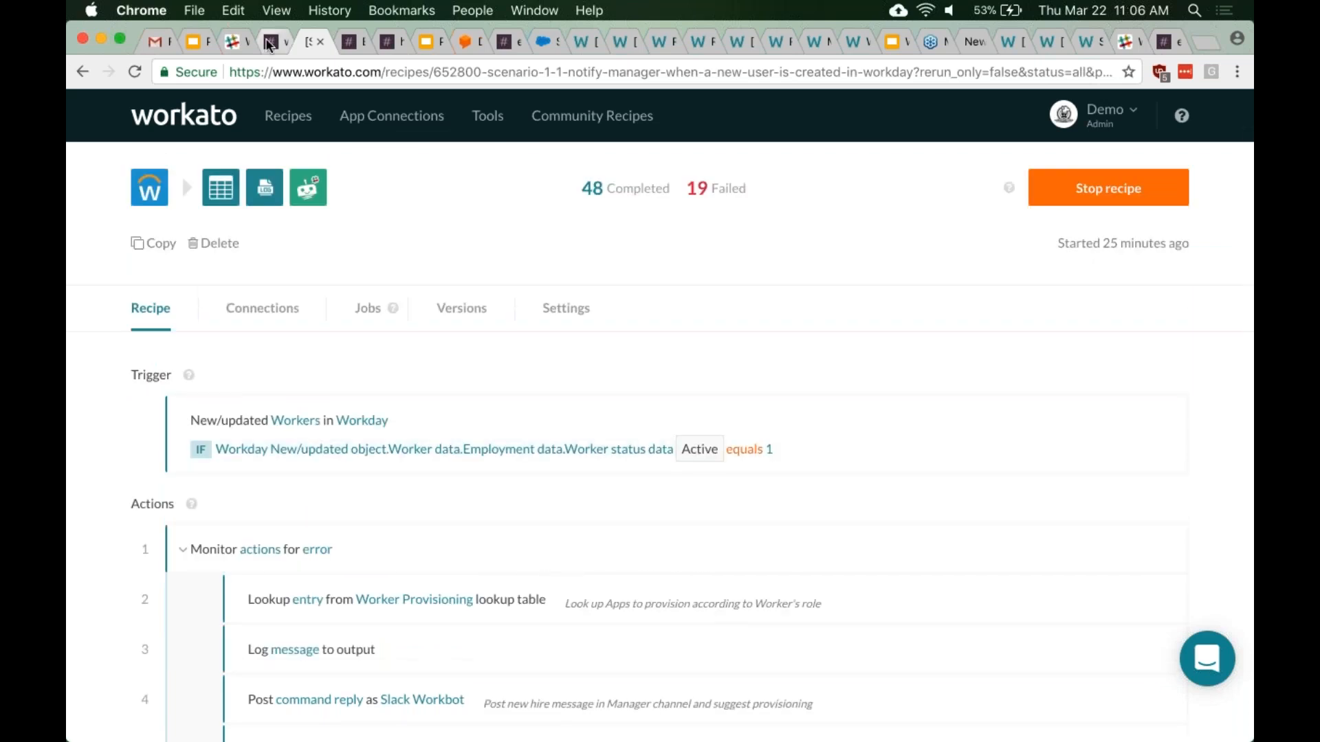
{"action": "left_click", "coordinate": [268, 43]}
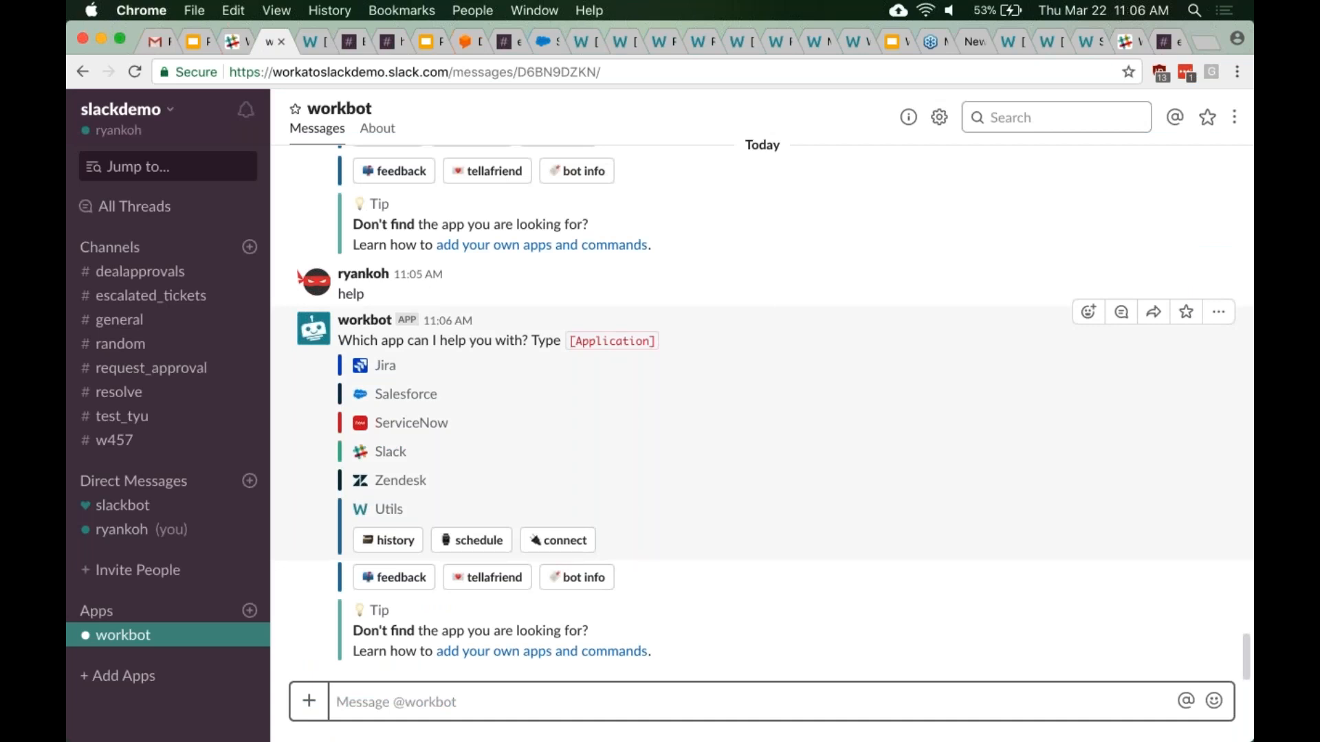
- Send 'help salesforce' to workbot to get its Salesforce command options
{"action": "type", "text": "help "}
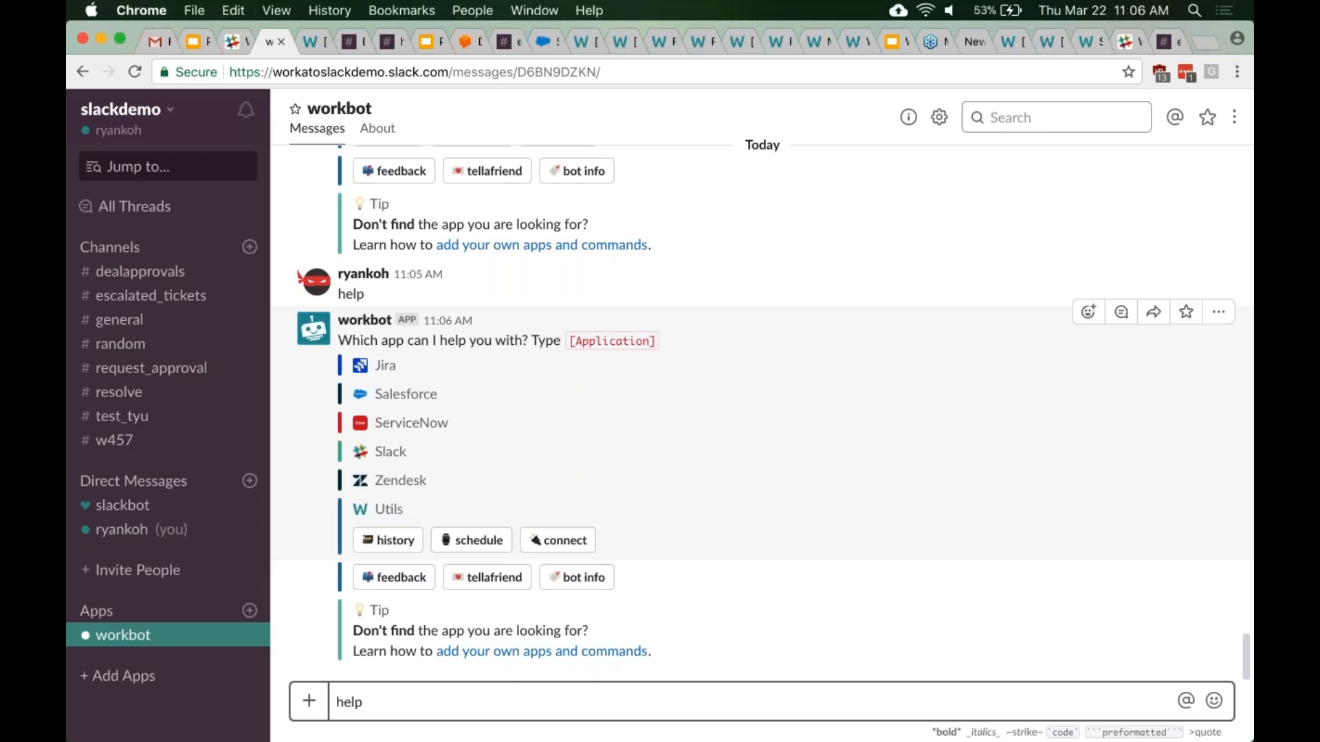
{"action": "type", "text": "sal"}
{"action": "key", "text": "BackSpace"}
{"action": "key", "text": "BackSpace"}
{"action": "type", "text": "alesforce"}
{"action": "key", "text": "Return"}
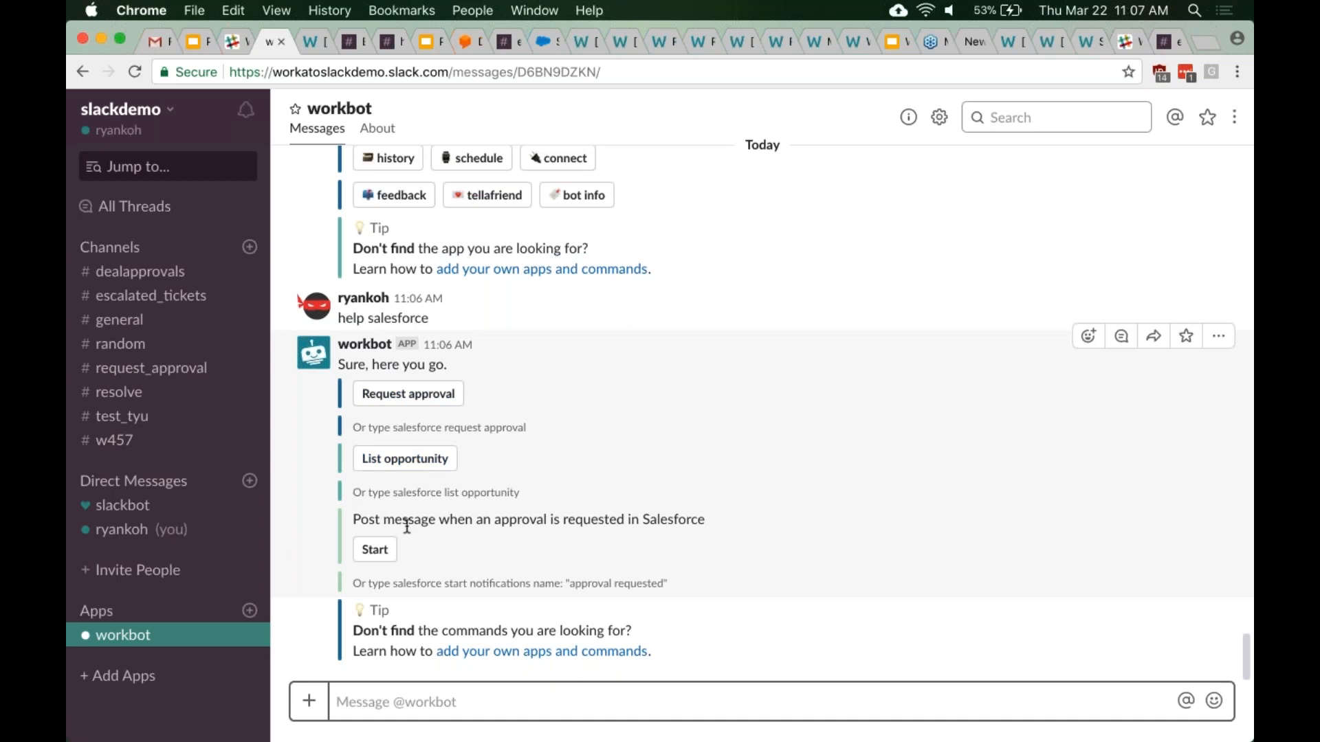
- Choose List opportunity in workbot's Salesforce reply to show open opportunities
{"action": "left_click", "coordinate": [407, 466]}
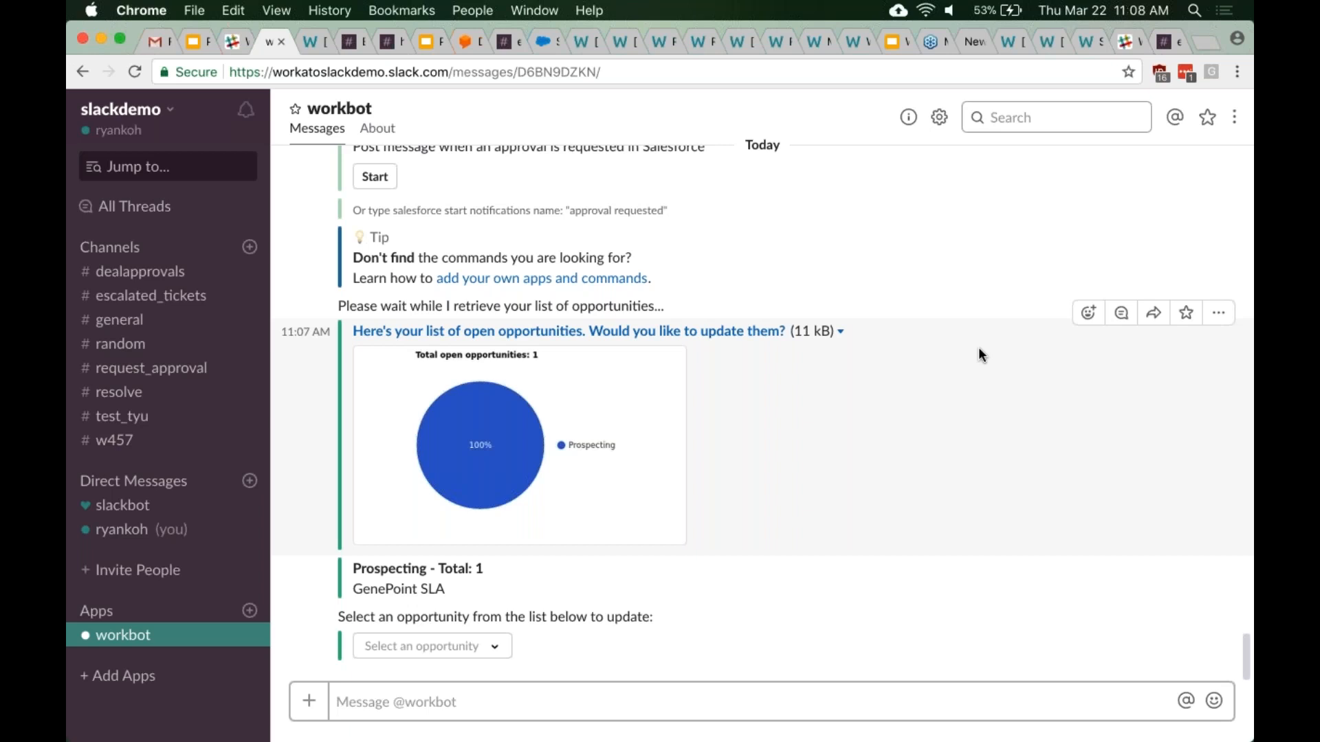
- Select GenePoint SLA as the opportunity to update and set its stage to Prospecting
{"action": "left_click", "coordinate": [486, 649]}
{"action": "left_click", "coordinate": [464, 617]}
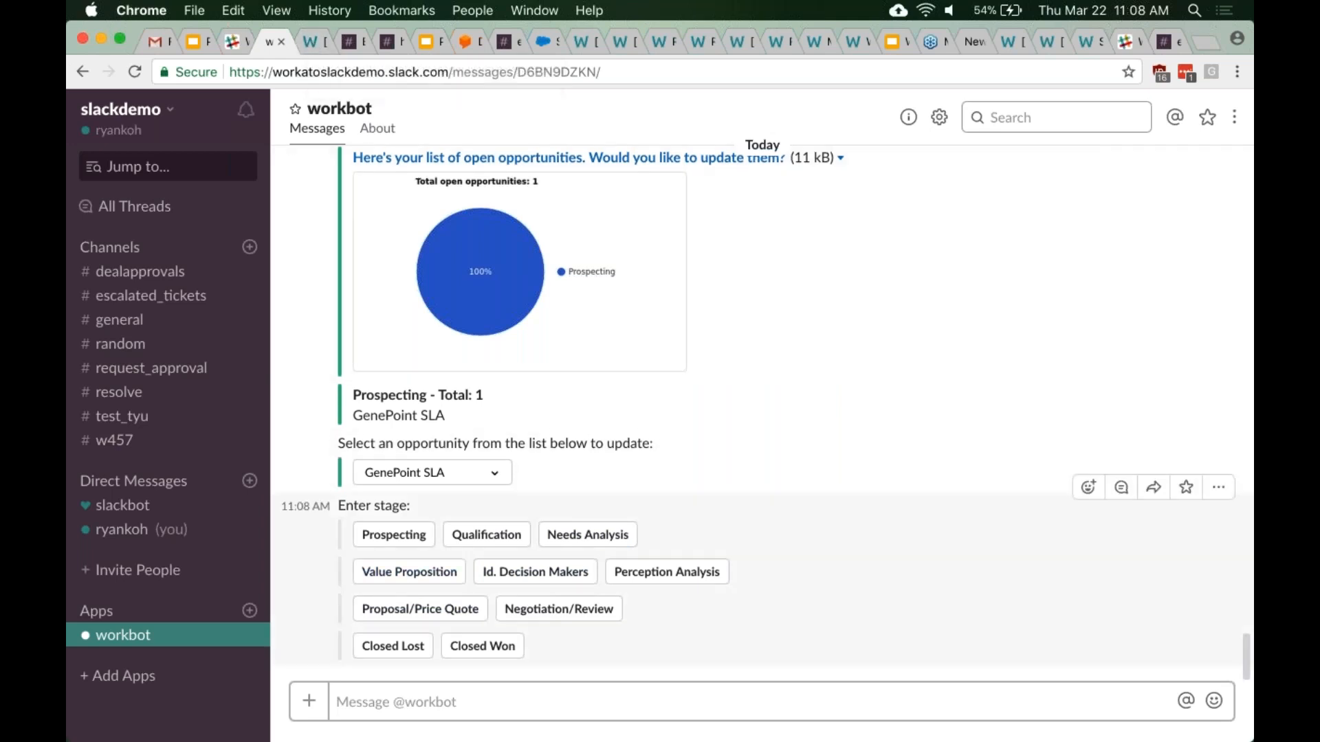
{"action": "left_click", "coordinate": [393, 535]}
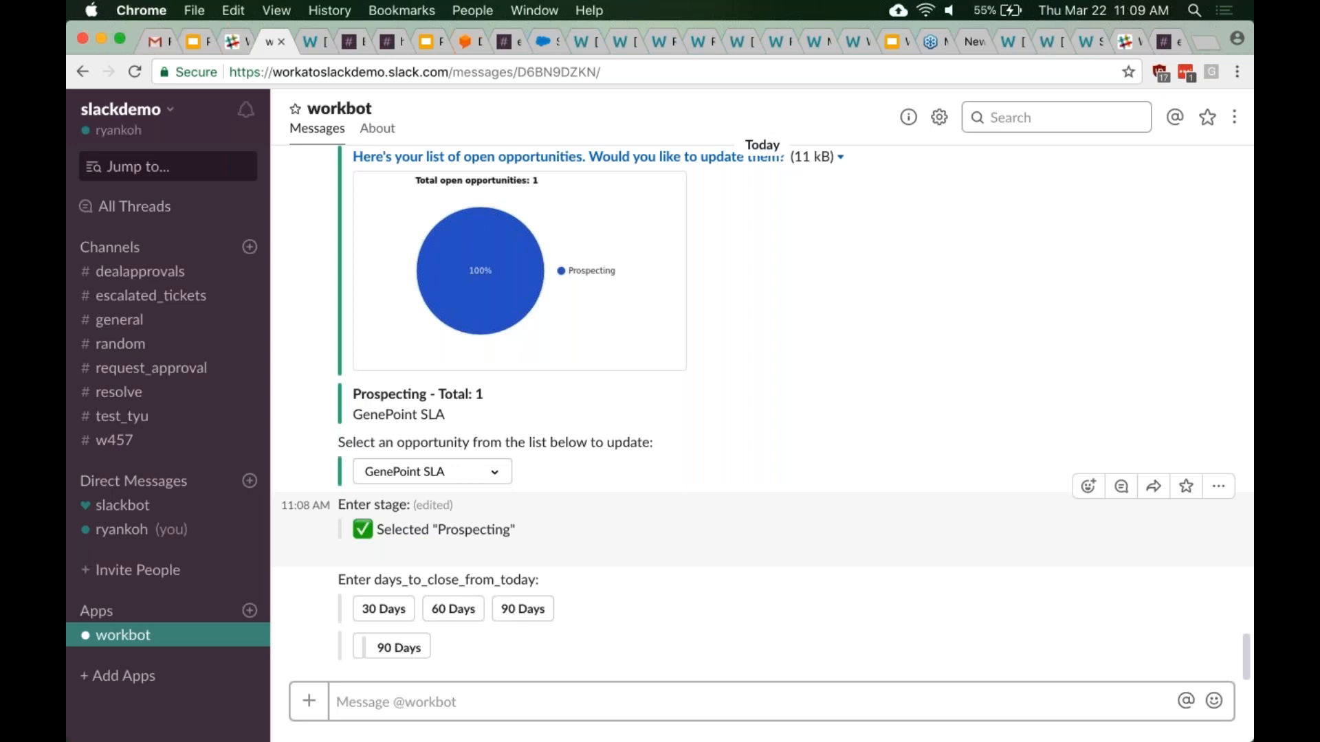
- Return to the Workato recipe and expand step 4, the Slack Workbot command reply
{"action": "left_click", "coordinate": [311, 43]}
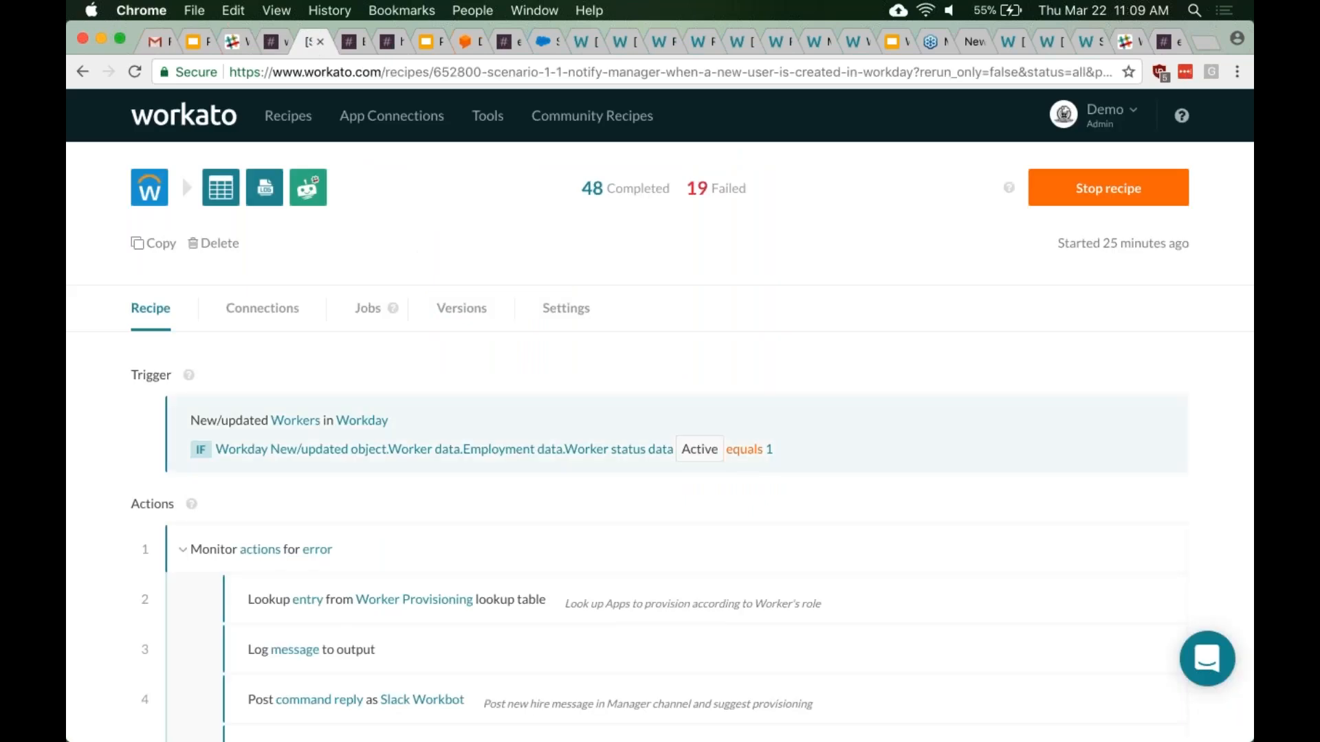
{"action": "scroll", "coordinate": [661, 440], "scroll_direction": "down", "scroll_amount": 3}
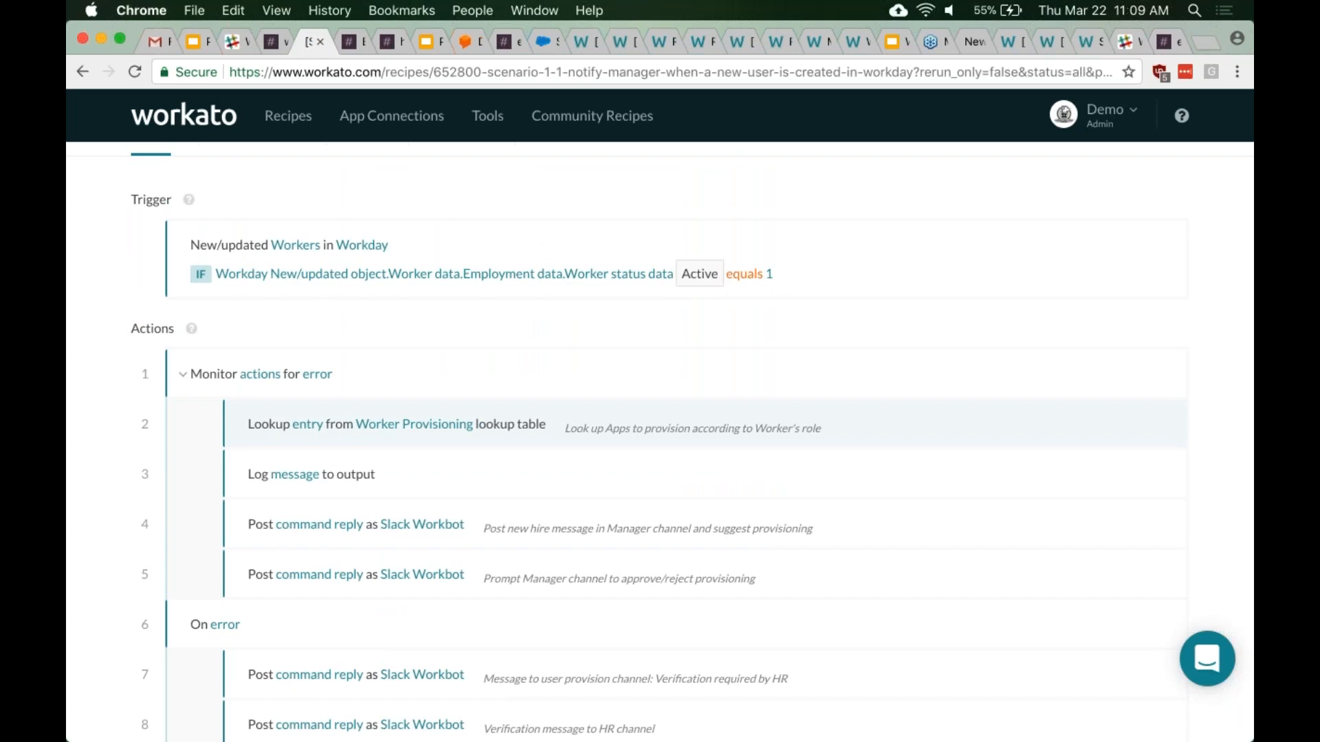
{"action": "scroll", "coordinate": [661, 424], "scroll_direction": "down", "scroll_amount": 2}
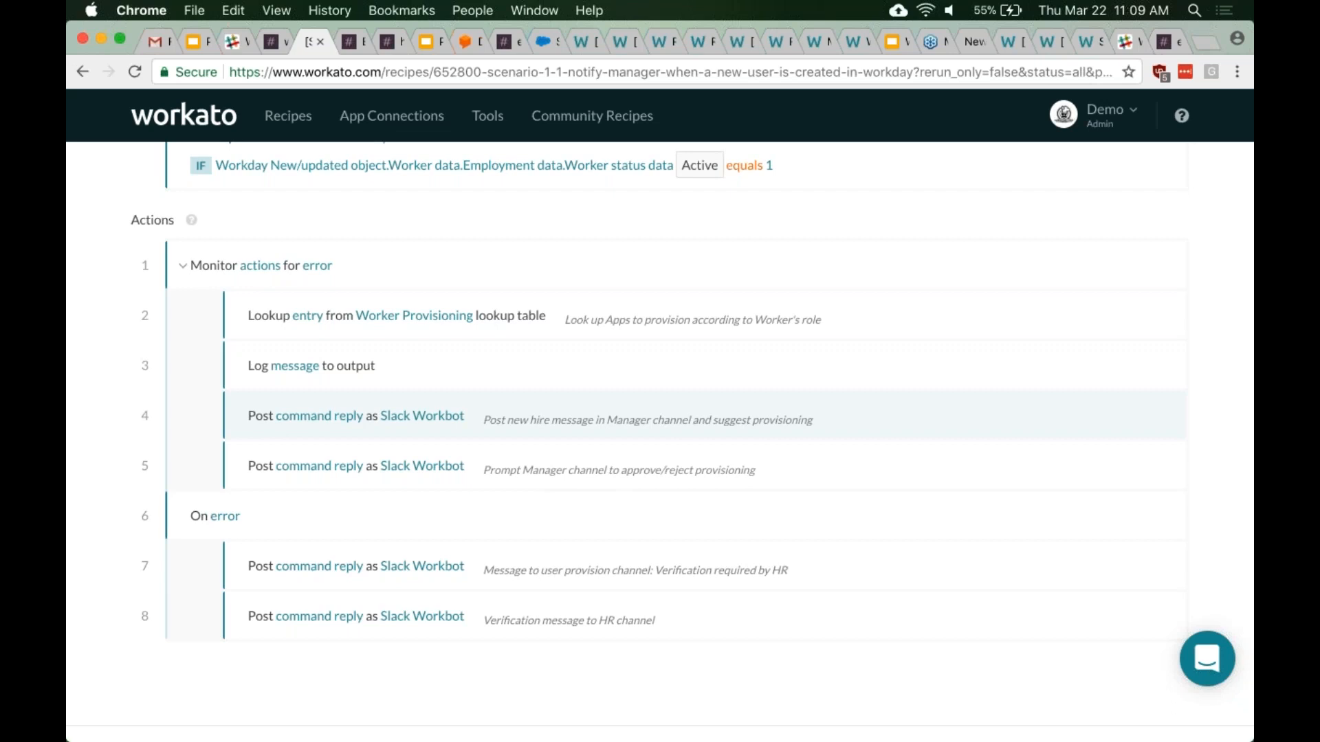
{"action": "scroll", "coordinate": [661, 423], "scroll_direction": "up", "scroll_amount": 1}
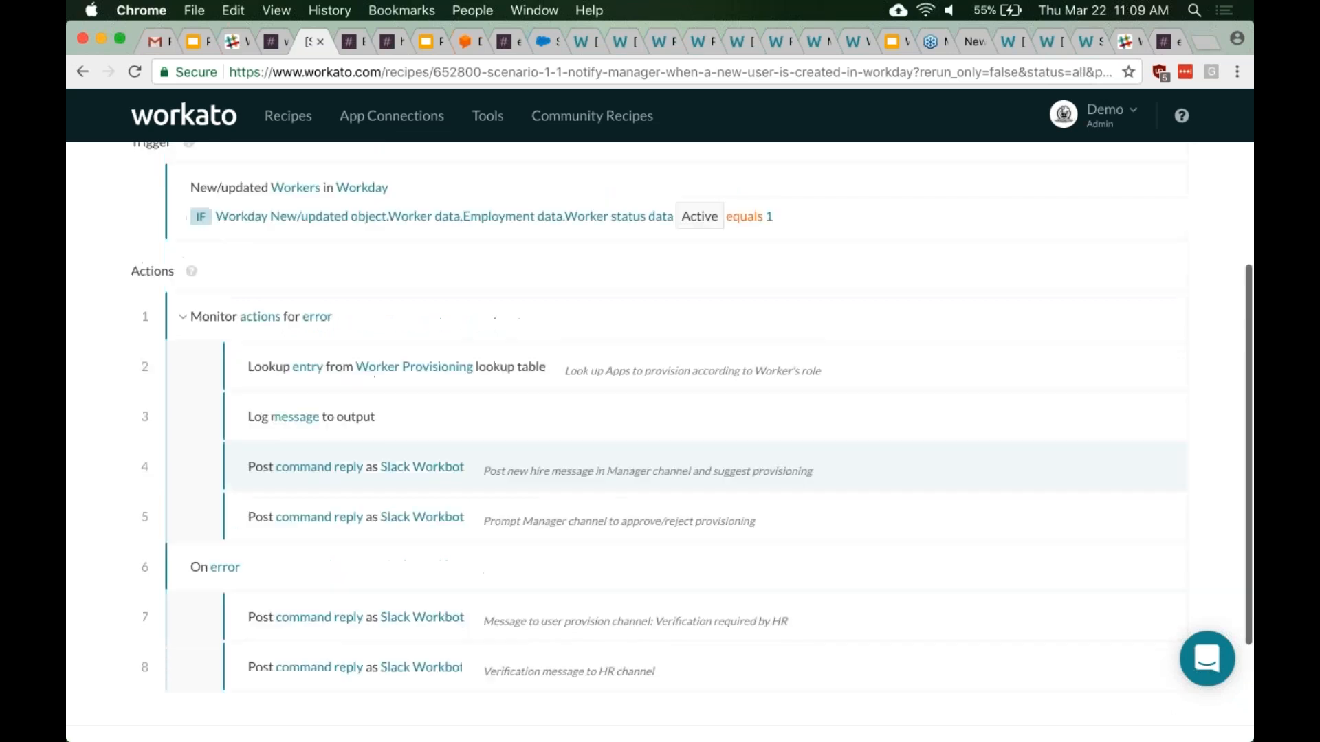
{"action": "scroll", "coordinate": [660, 423], "scroll_direction": "down", "scroll_amount": 2}
{"action": "scroll", "coordinate": [660, 423], "scroll_direction": "up", "scroll_amount": 2}
{"action": "scroll", "coordinate": [660, 423], "scroll_direction": "down", "scroll_amount": 3}
{"action": "scroll", "coordinate": [660, 441], "scroll_direction": "up", "scroll_amount": 3}
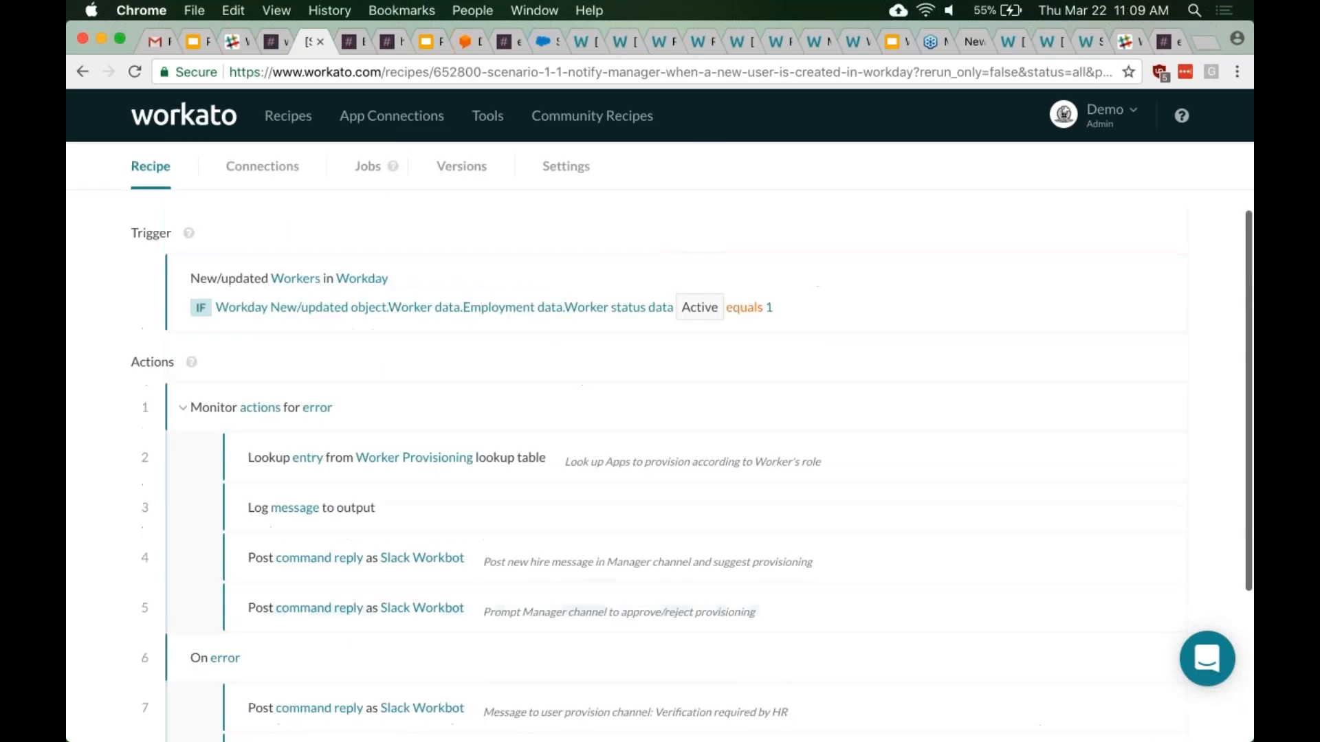
{"action": "scroll", "coordinate": [660, 440], "scroll_direction": "down", "scroll_amount": 1}
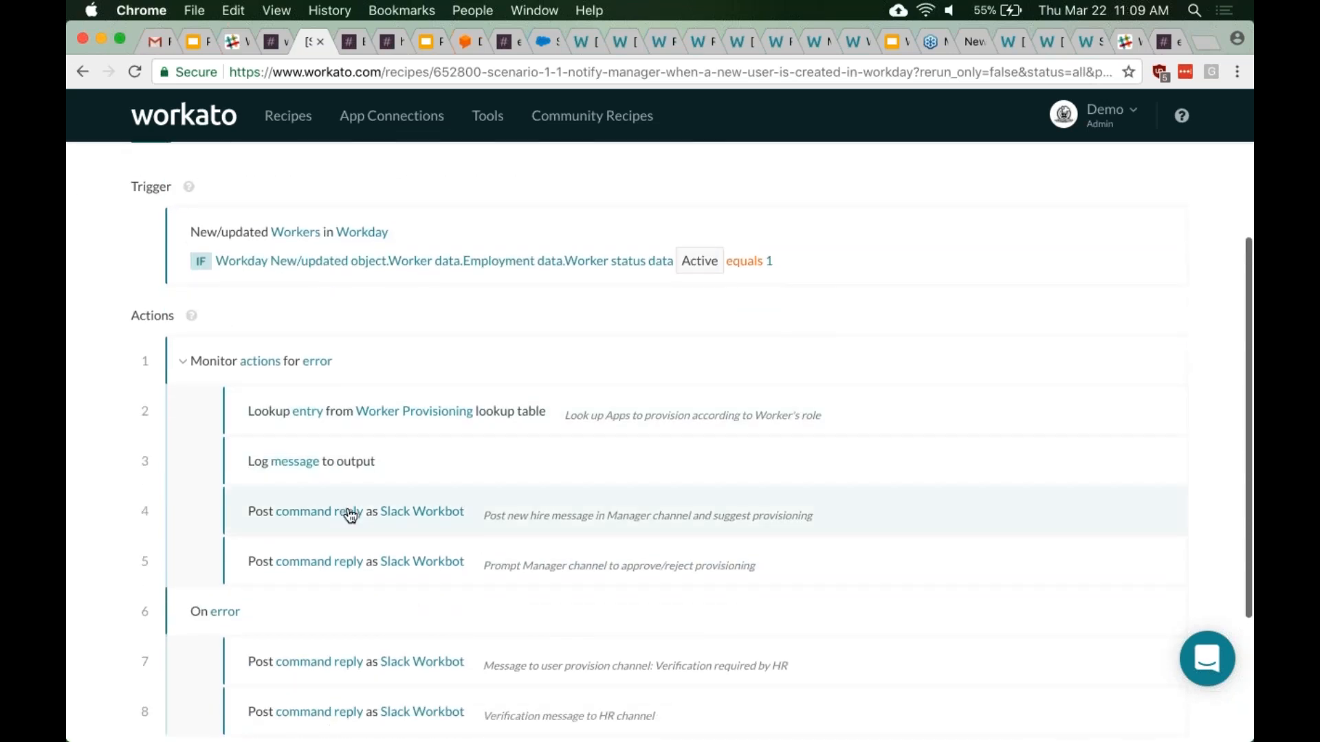
{"action": "left_click", "coordinate": [347, 513]}
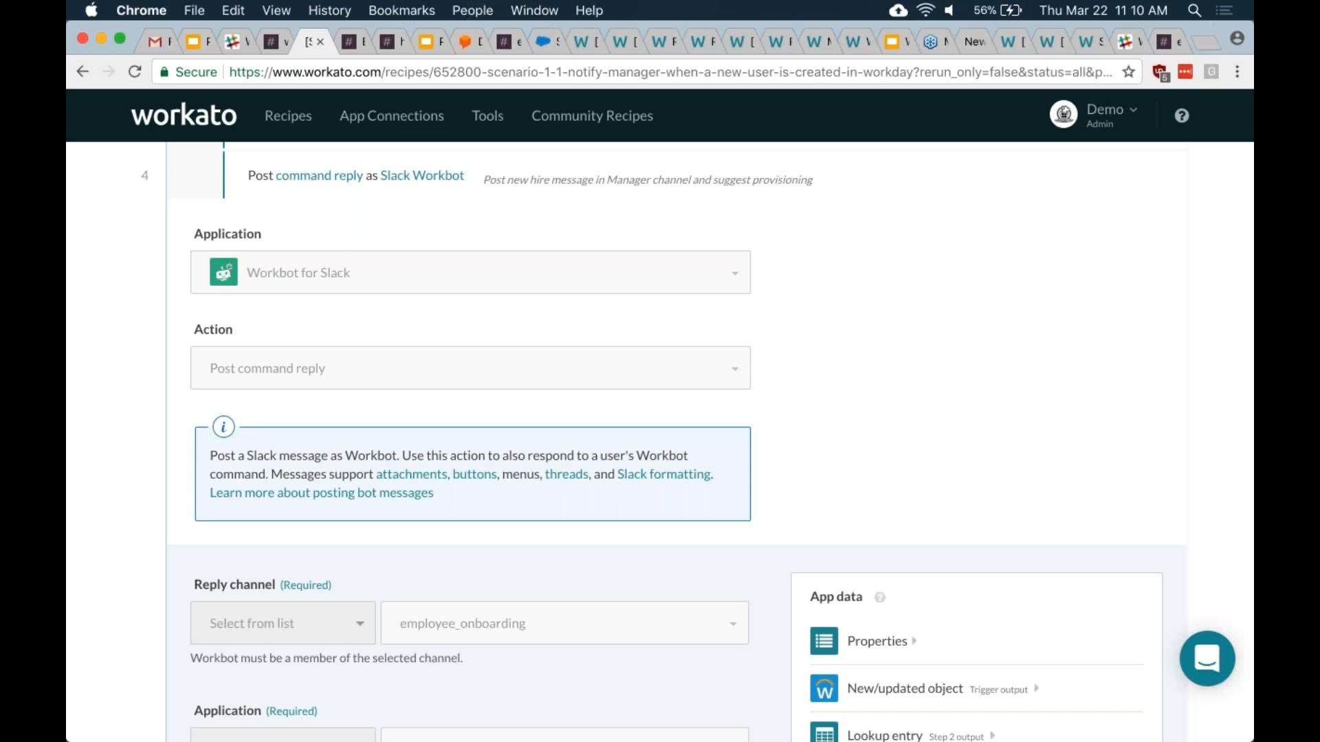
- Stop the running new-hire notification recipe in Workato
{"action": "scroll", "coordinate": [330, 561], "scroll_direction": "up", "scroll_amount": 10}
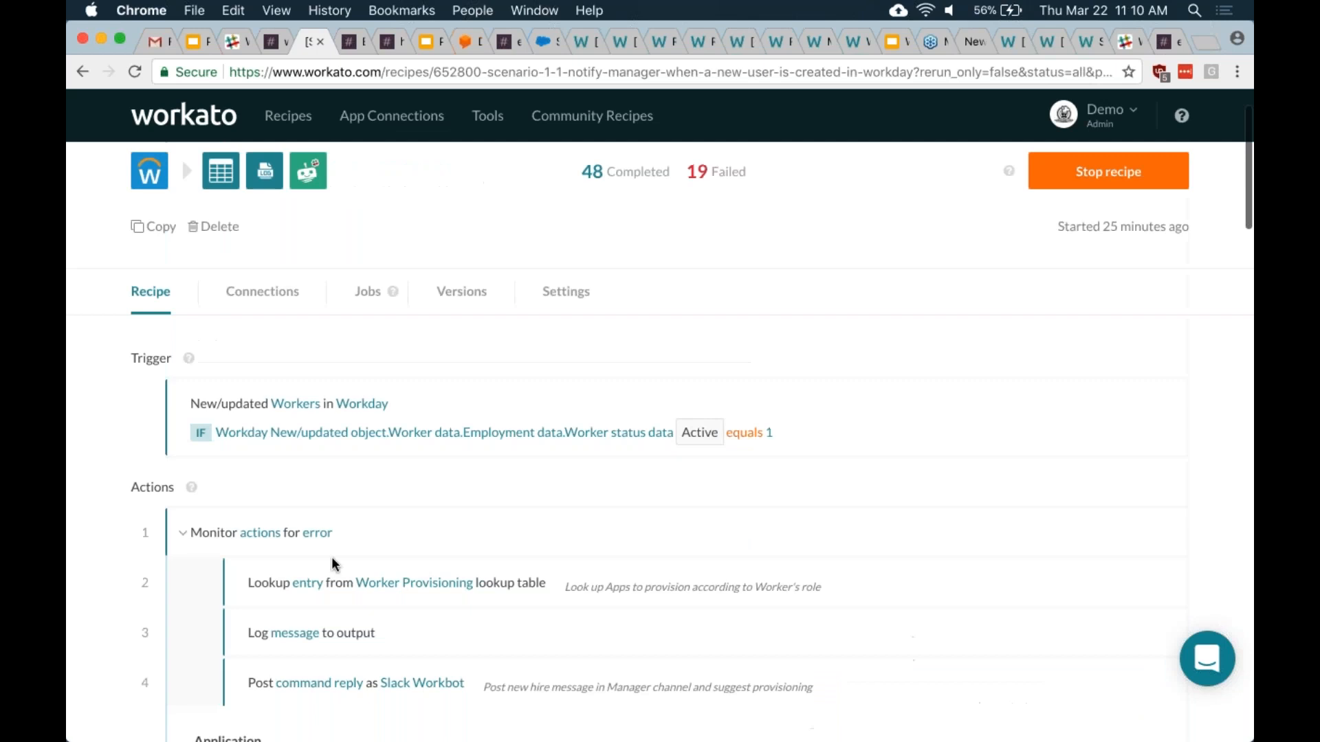
{"action": "scroll", "coordinate": [322, 701], "scroll_direction": "down", "scroll_amount": 6}
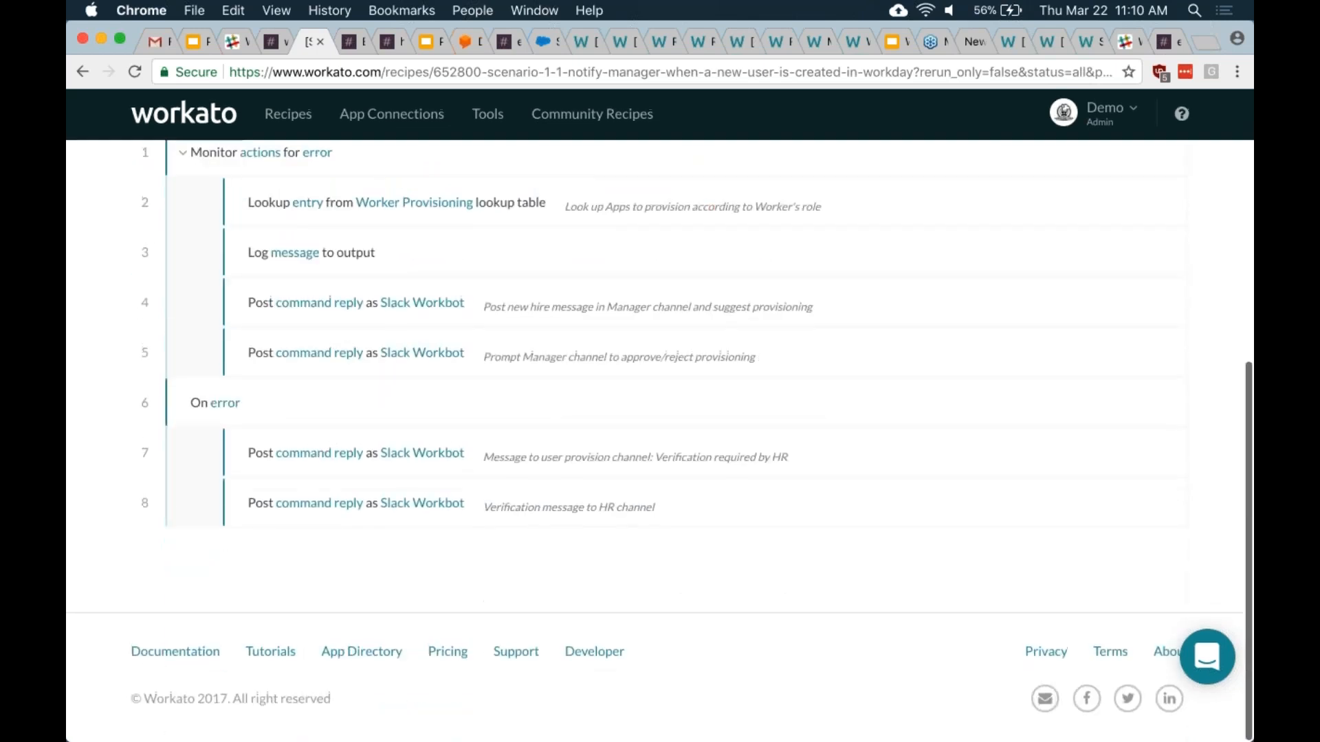
{"action": "scroll", "coordinate": [660, 413], "scroll_direction": "up", "scroll_amount": 7}
{"action": "left_click", "coordinate": [1109, 250]}
{"action": "scroll", "coordinate": [719, 340], "scroll_direction": "down", "scroll_amount": 7}
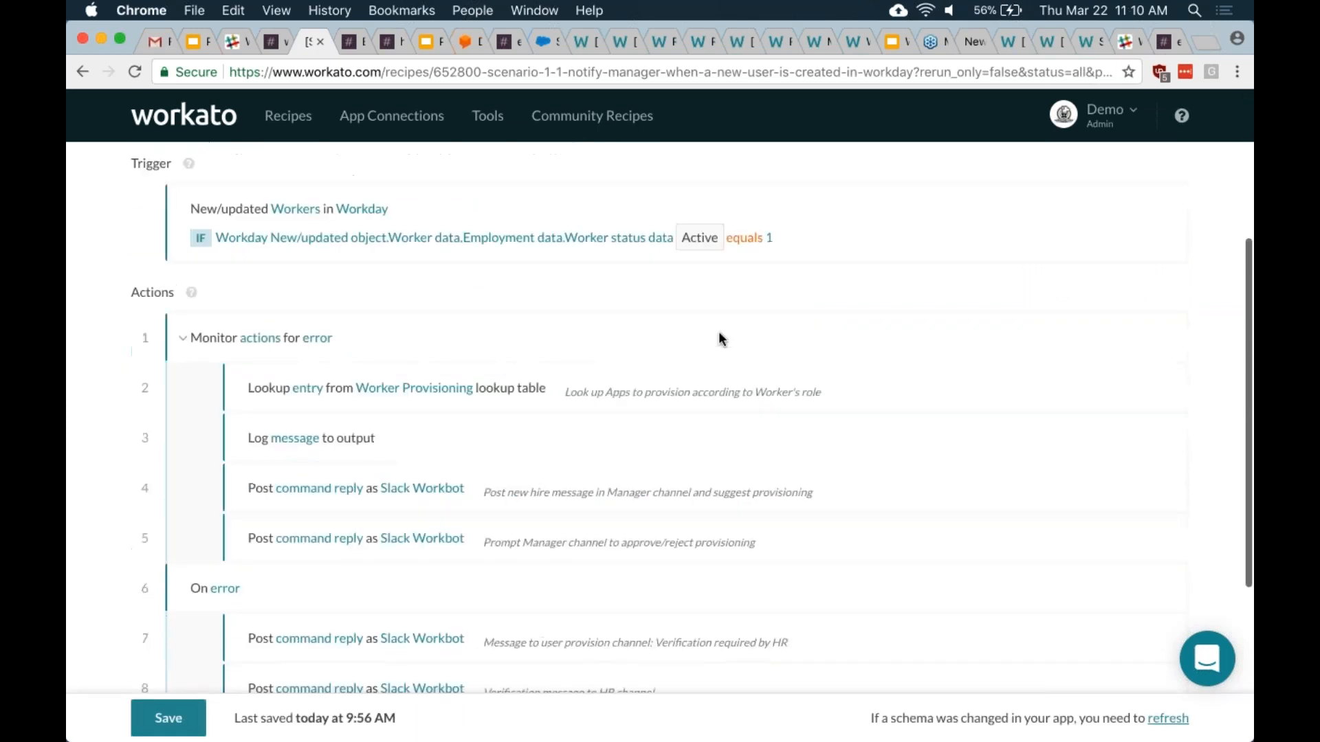
- Open the Add a new step menu, then close it without adding a step
{"action": "left_click", "coordinate": [262, 489]}
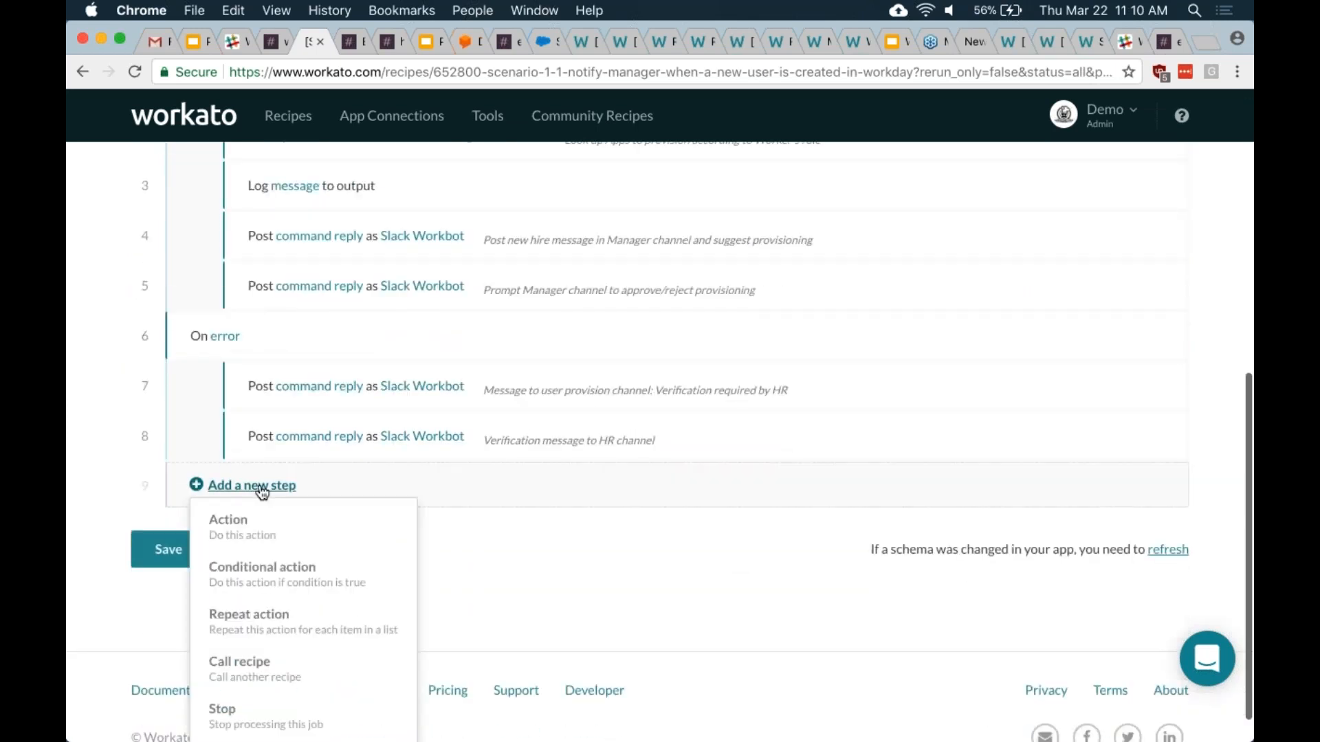
{"action": "scroll", "coordinate": [279, 613], "scroll_direction": "down", "scroll_amount": 1}
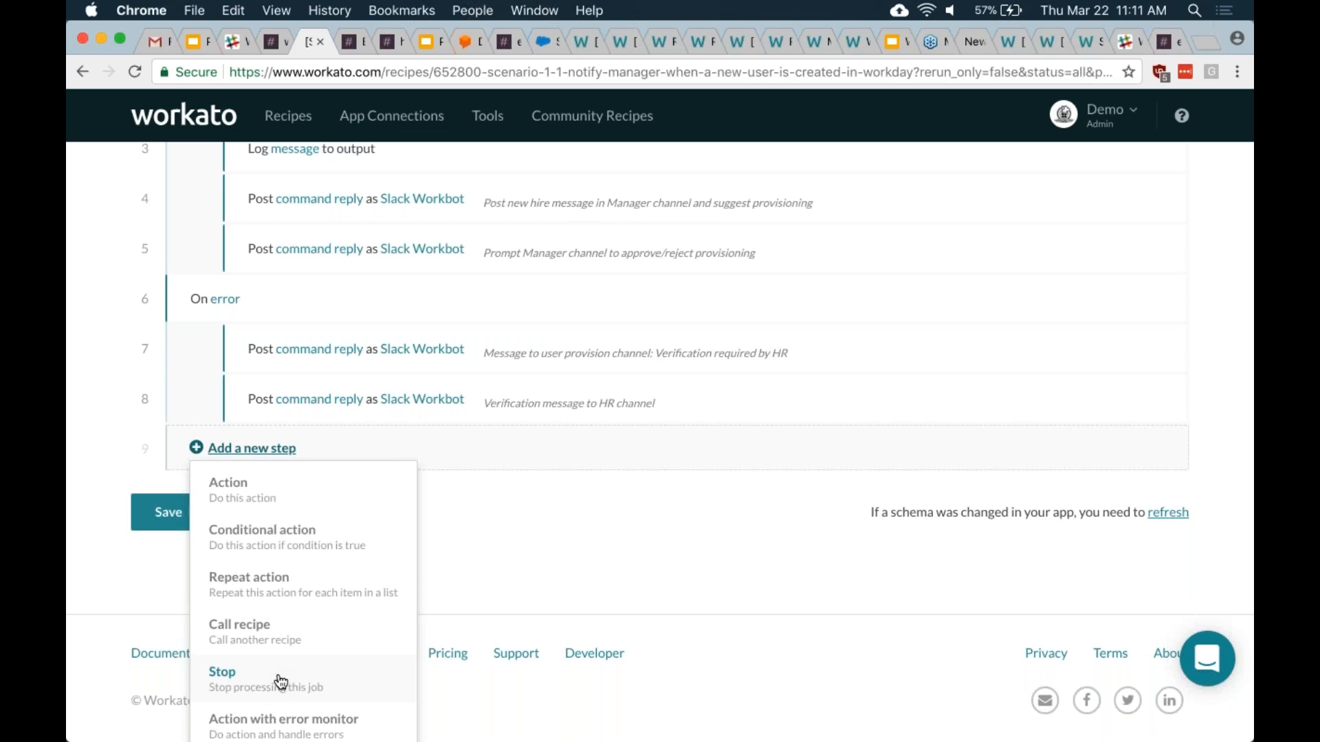
{"action": "left_click", "coordinate": [73, 490]}
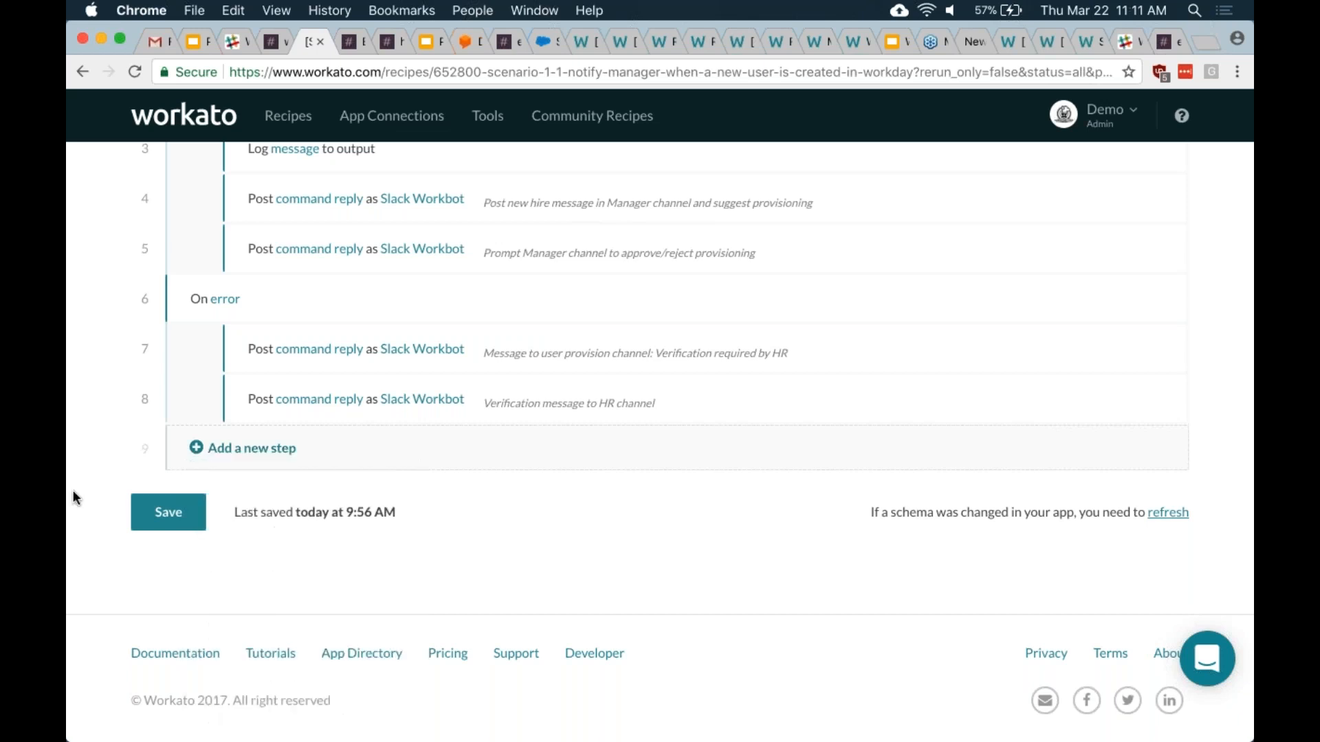
{"action": "scroll", "coordinate": [74, 490], "scroll_direction": "up", "scroll_amount": 15}
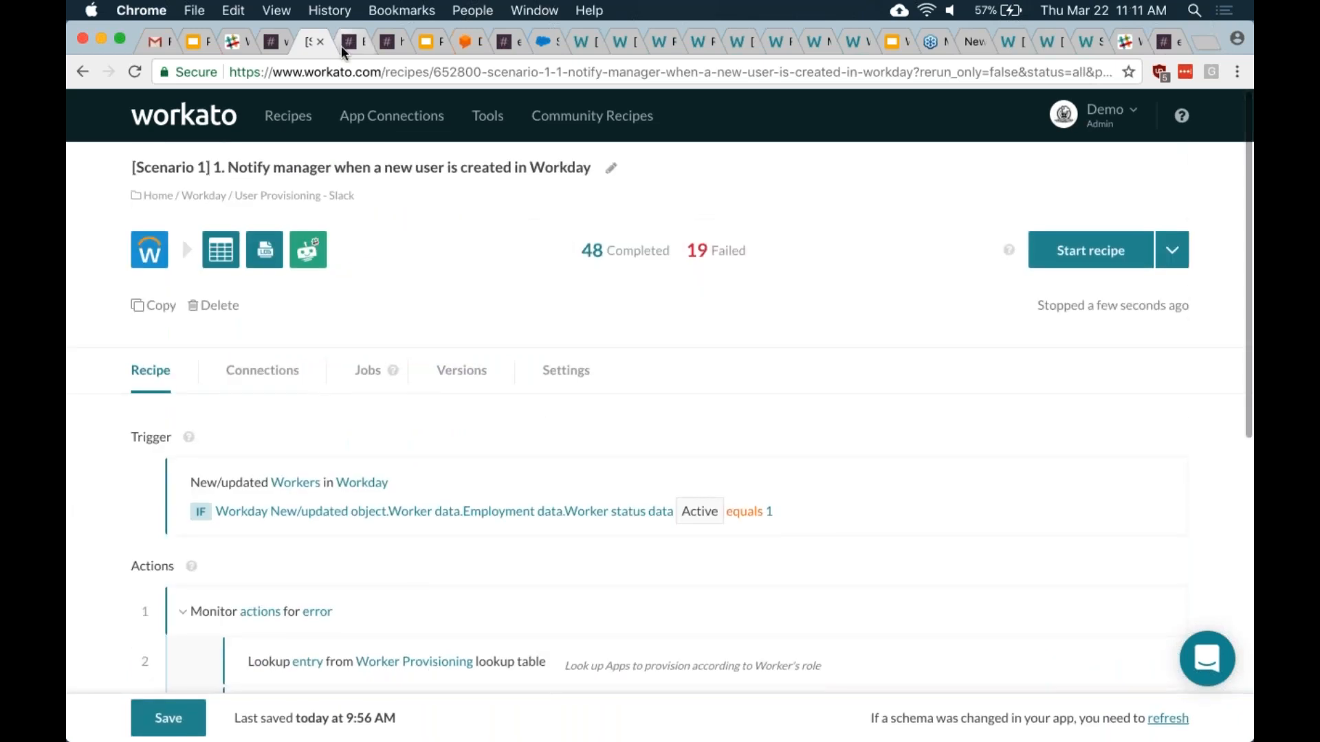
- Switch to the Slack direct-message conversation with EA-Bot
{"action": "left_click", "coordinate": [350, 41]}
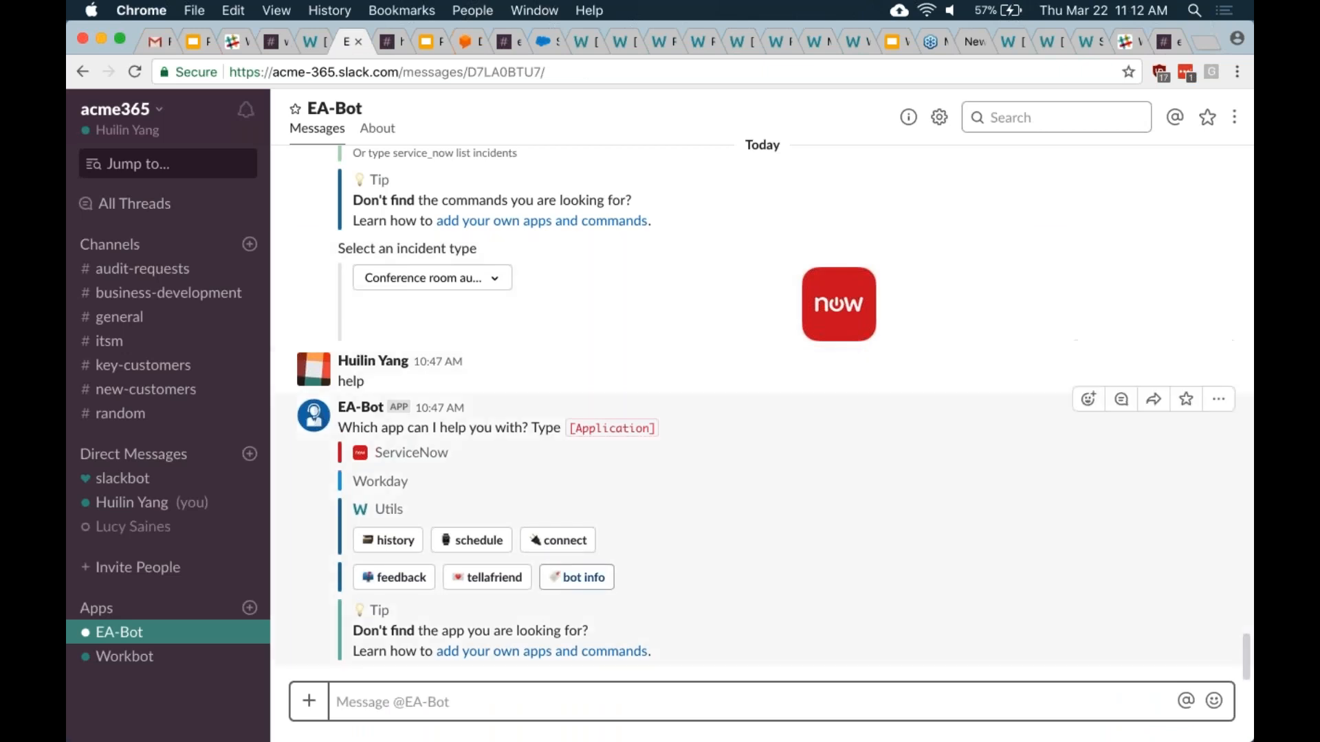
- Send 'help servicenow' to EA-Bot
{"action": "type", "text": "help"}
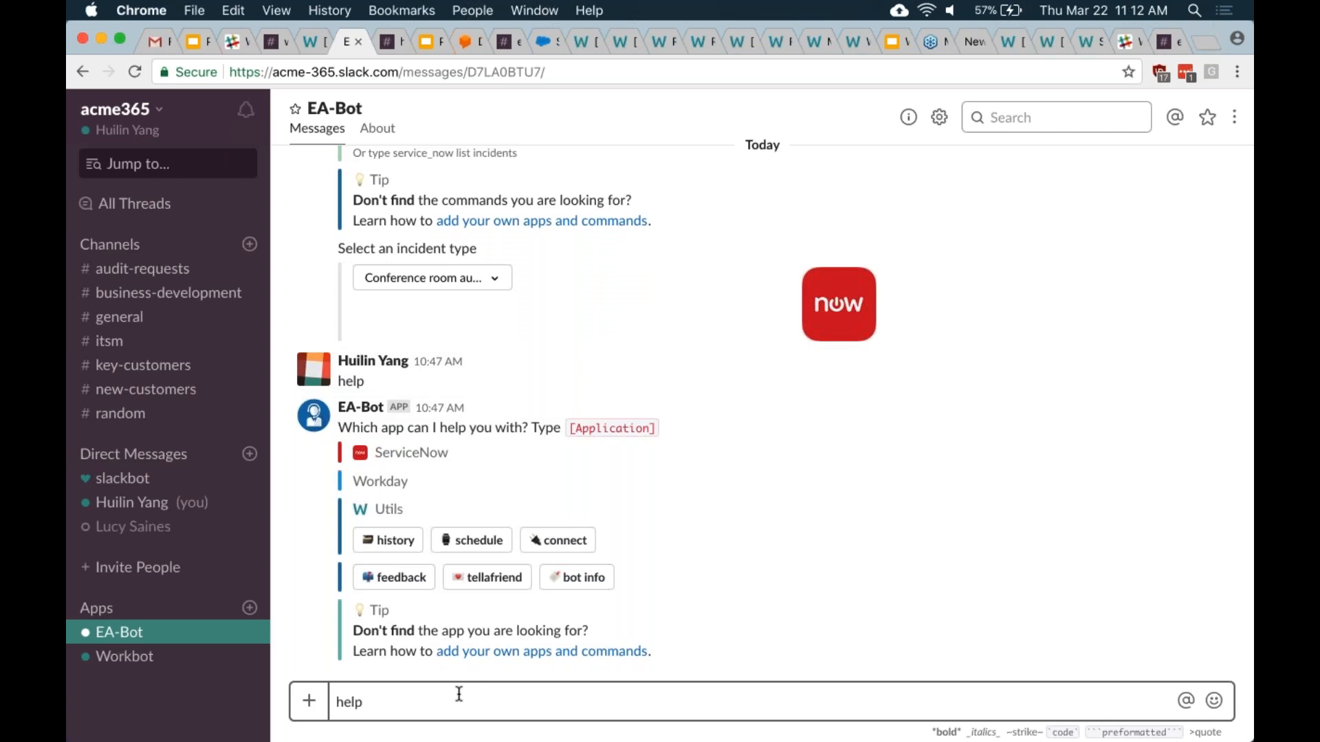
{"action": "type", "text": " servicenow"}
{"action": "key", "text": "Return"}
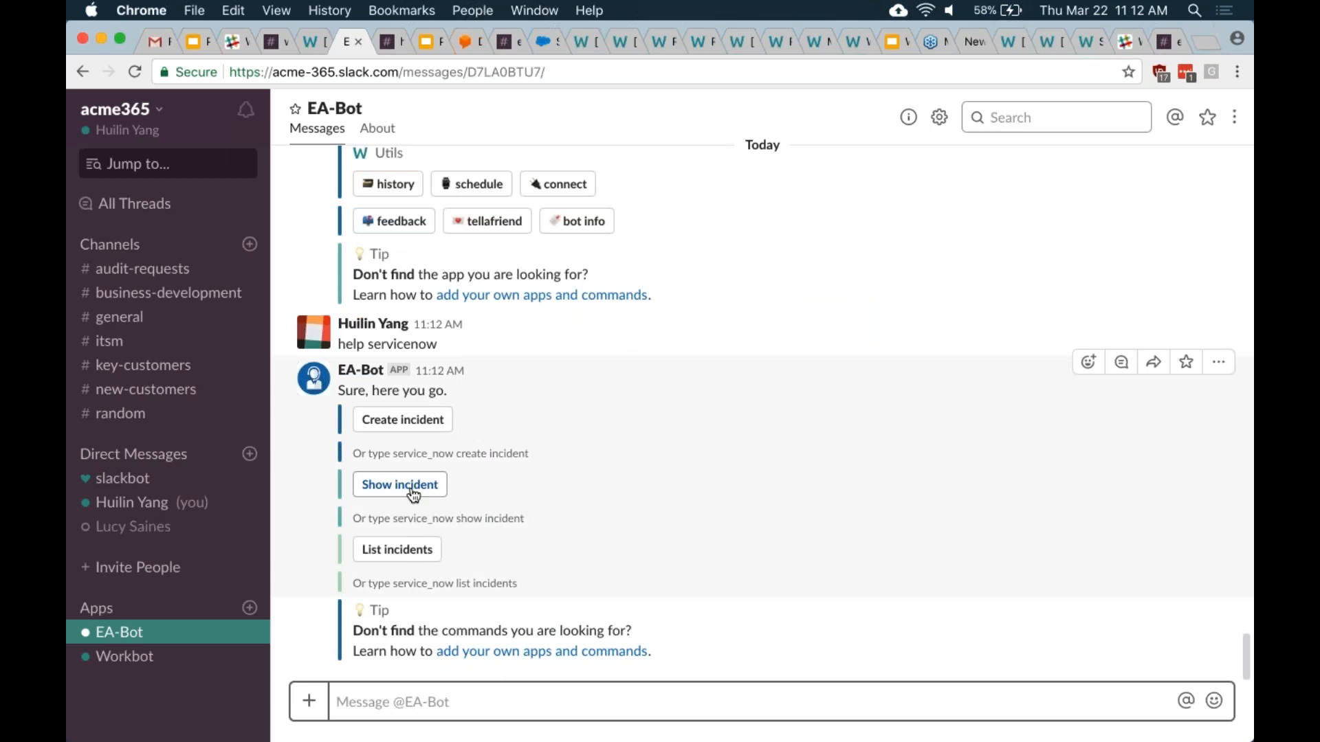
- Create a new ServiceNow incident with incident type Conference room audit
{"action": "left_click", "coordinate": [415, 421]}
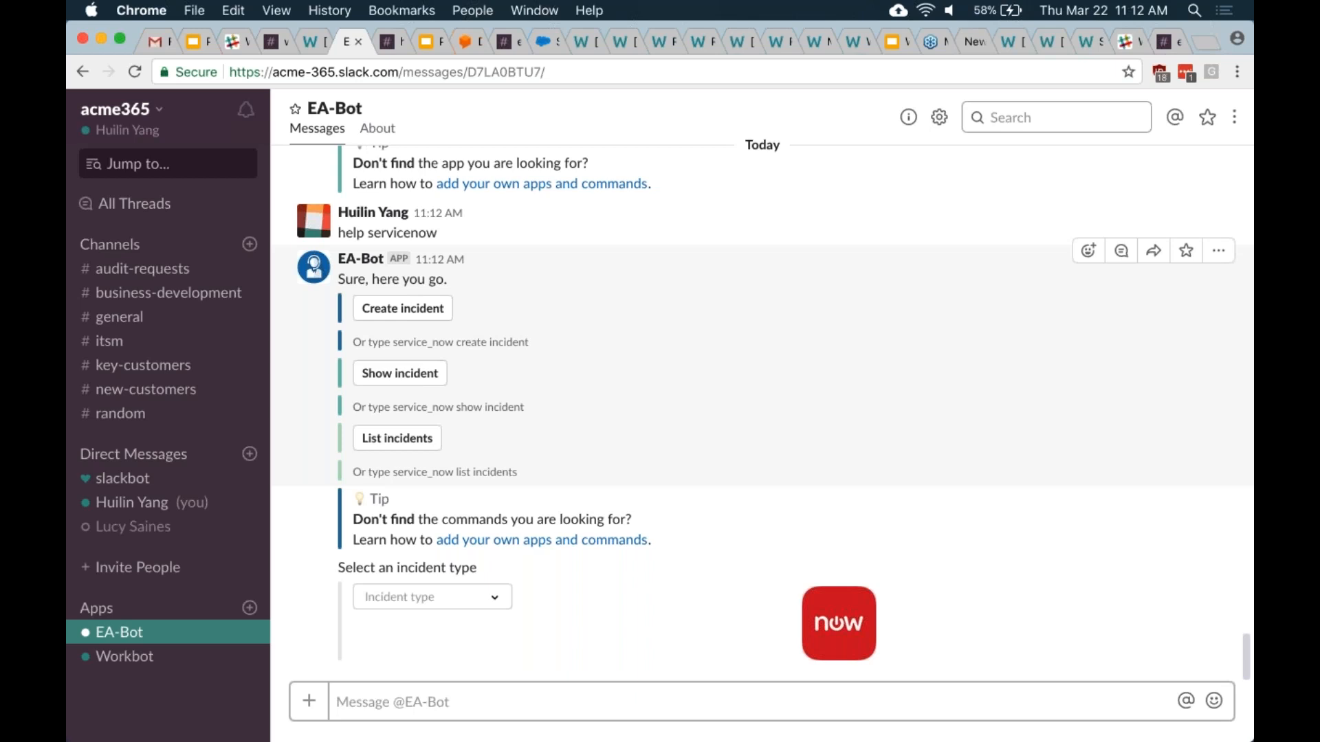
{"action": "left_click", "coordinate": [426, 597]}
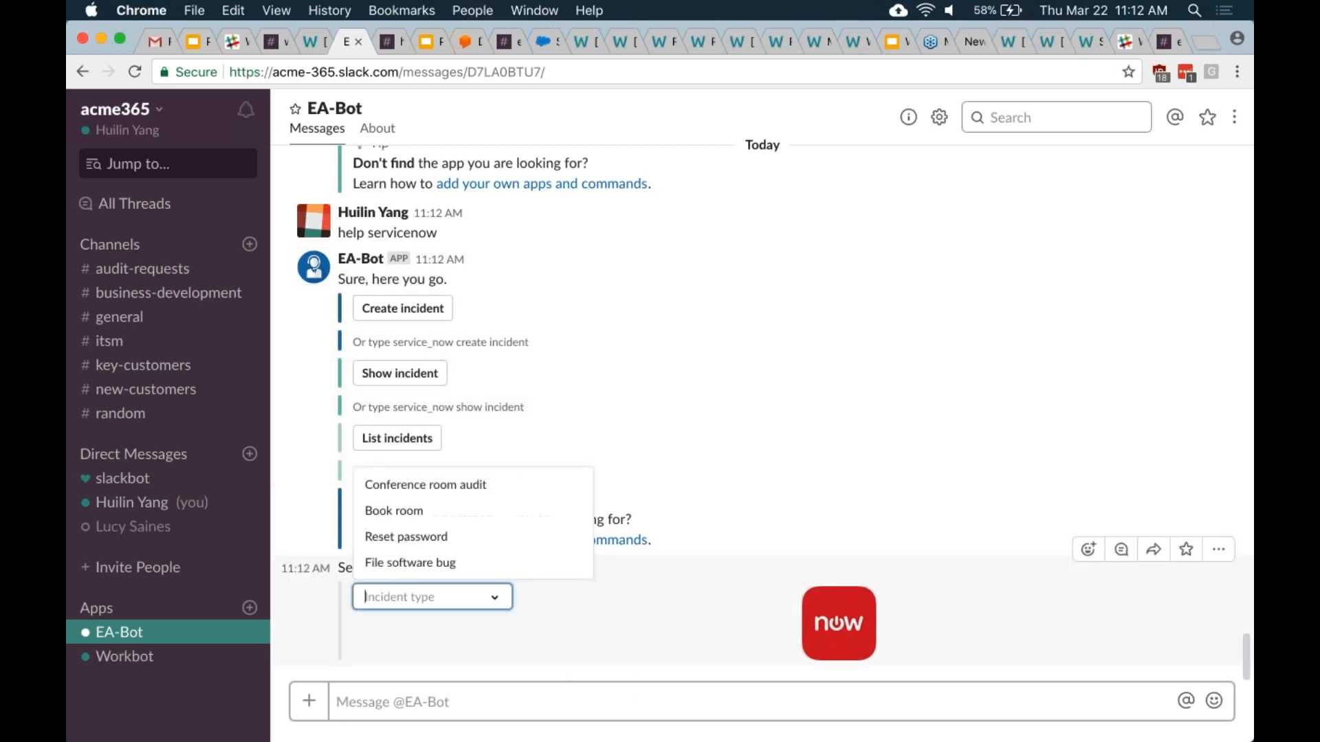
{"action": "left_click", "coordinate": [439, 494]}
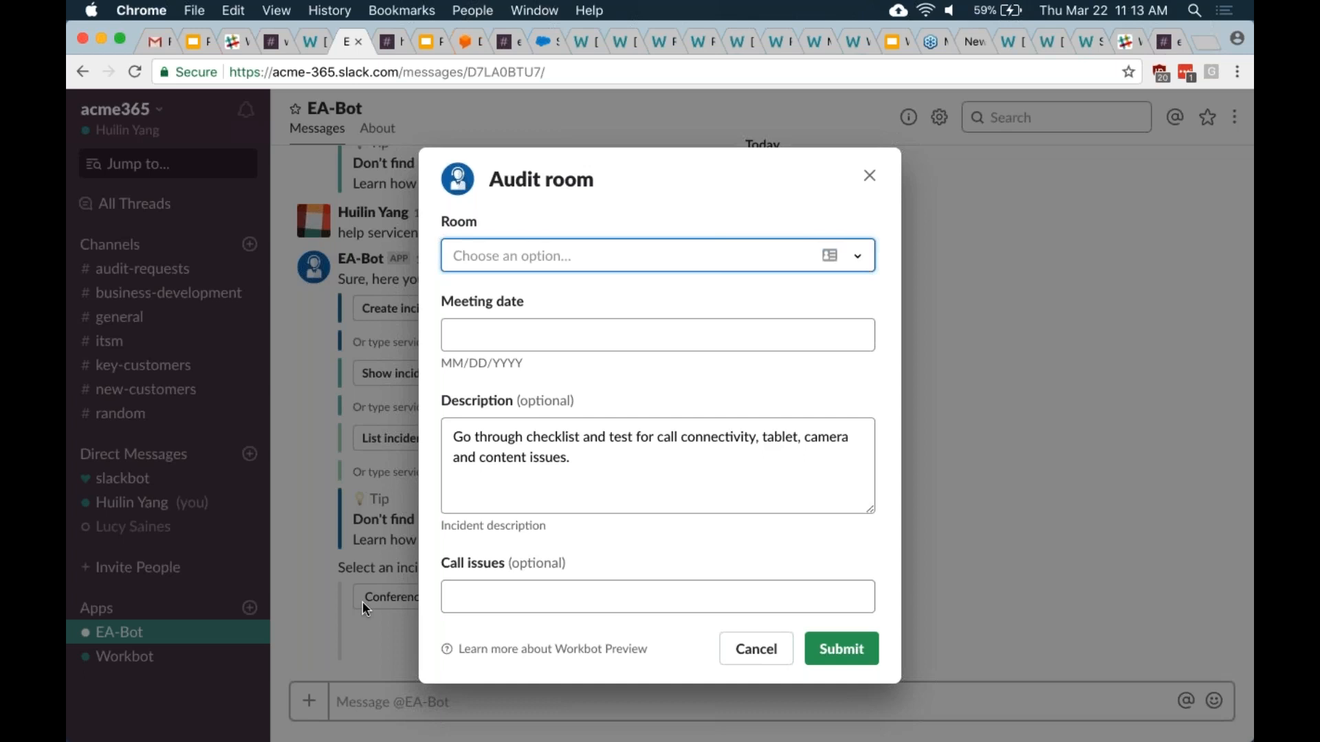
- Pick room 101 in the Audit room form
{"action": "left_click", "coordinate": [768, 253]}
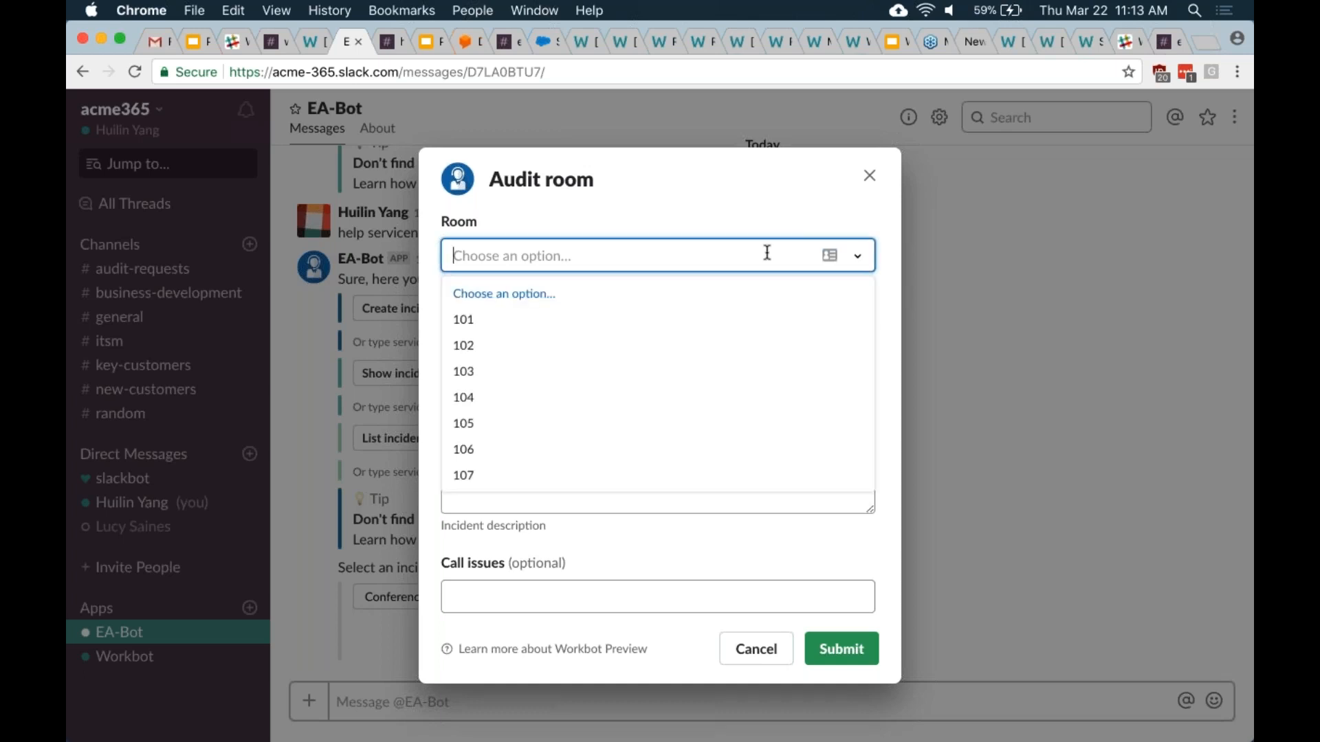
{"action": "left_click", "coordinate": [737, 181]}
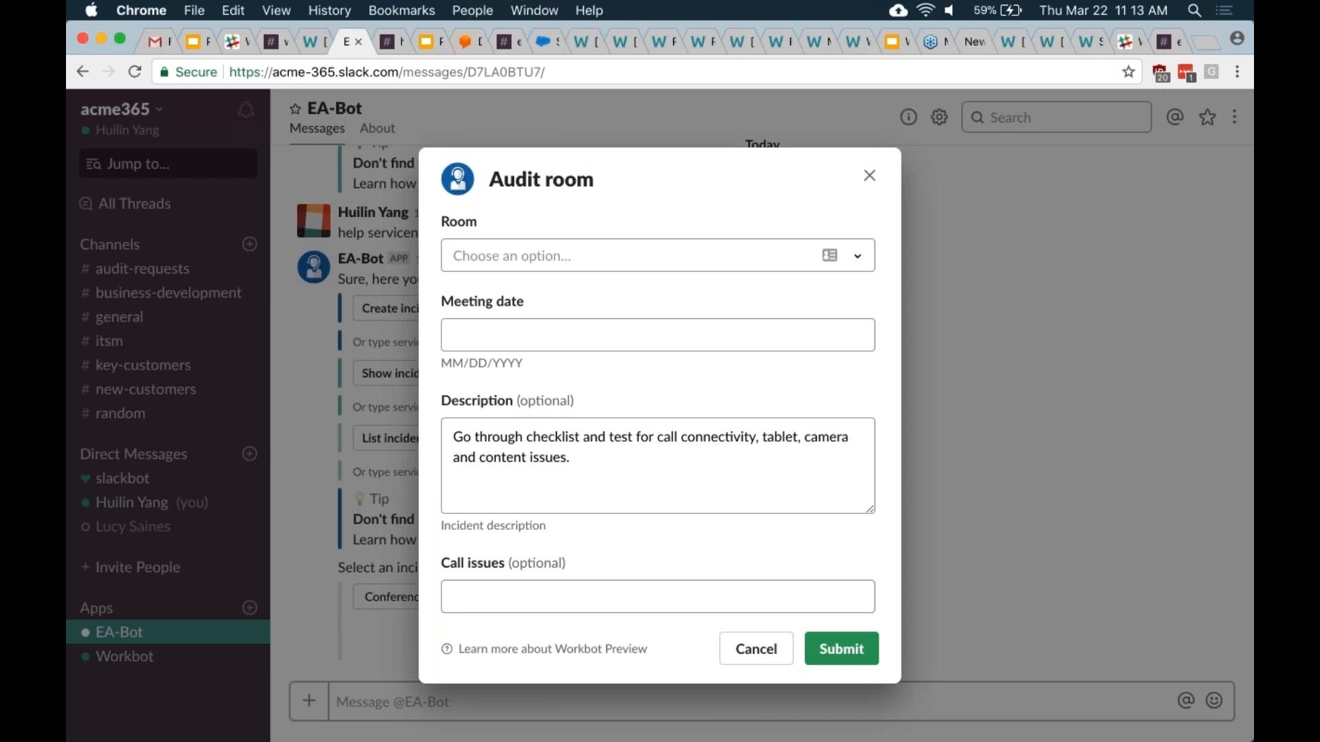
{"action": "left_click", "coordinate": [693, 261]}
{"action": "left_click", "coordinate": [636, 319]}
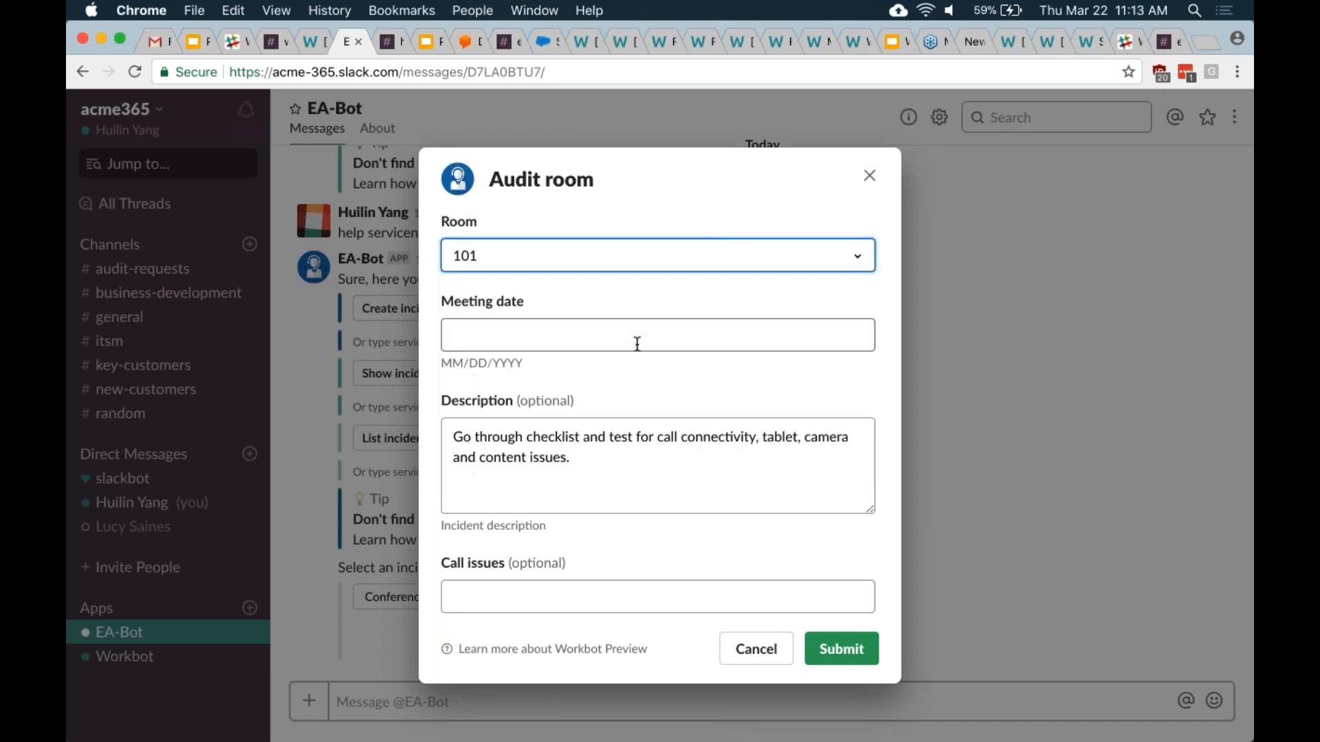
- Enter meeting date 10/10/2010 and call issues 'hellow', then submit the audit request
{"action": "left_click", "coordinate": [617, 337]}
{"action": "type", "text": "10/120"}
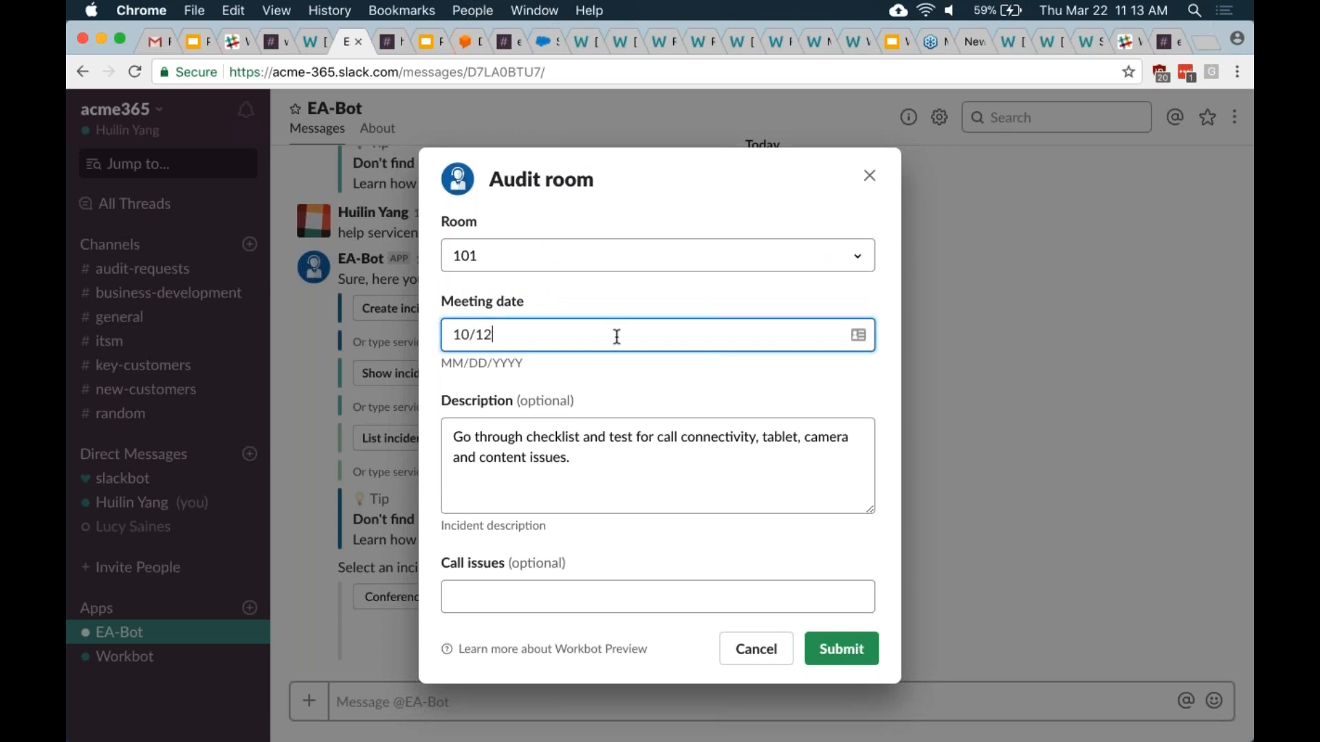
{"action": "key", "text": "BackSpace"}
{"action": "key", "text": "BackSpace"}
{"action": "type", "text": "0/1"}
{"action": "key", "text": "BackSpace"}
{"action": "type", "text": "2010"}
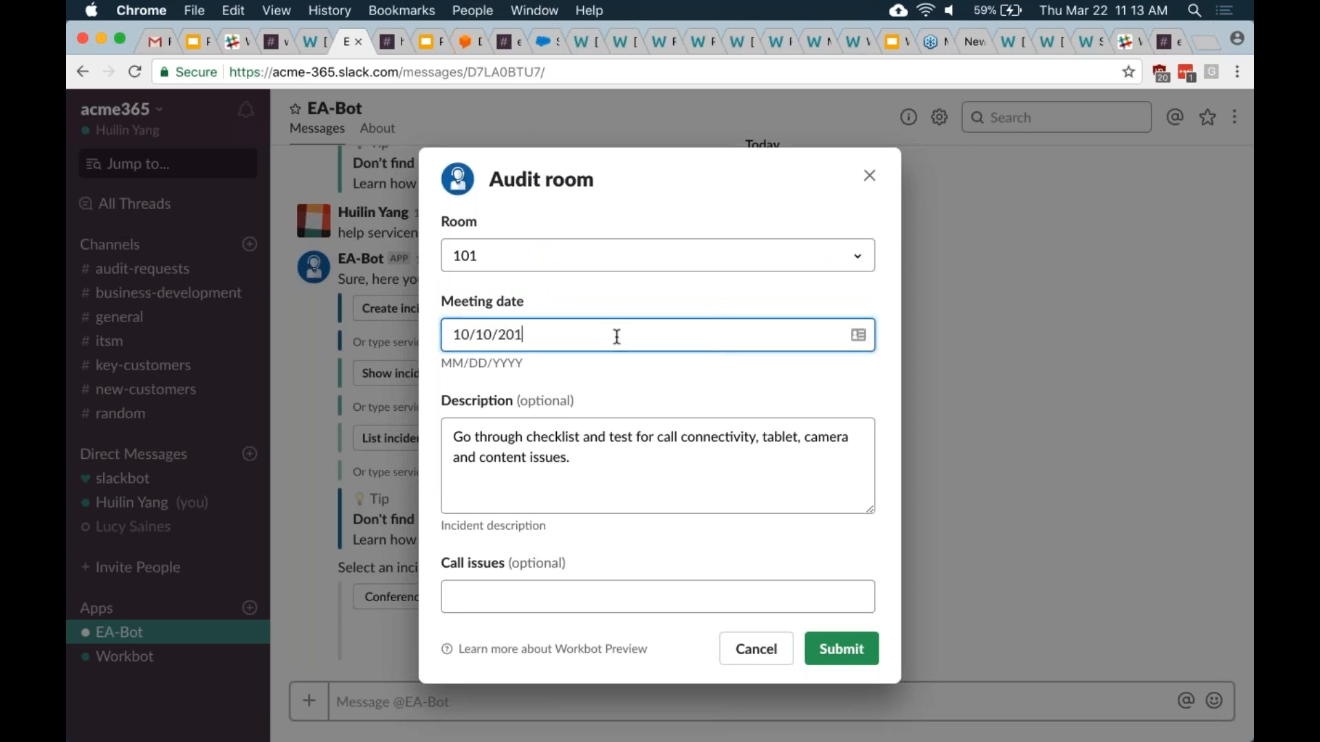
{"action": "left_click", "coordinate": [593, 597]}
{"action": "type", "text": "hellow"}
{"action": "left_click", "coordinate": [857, 657]}
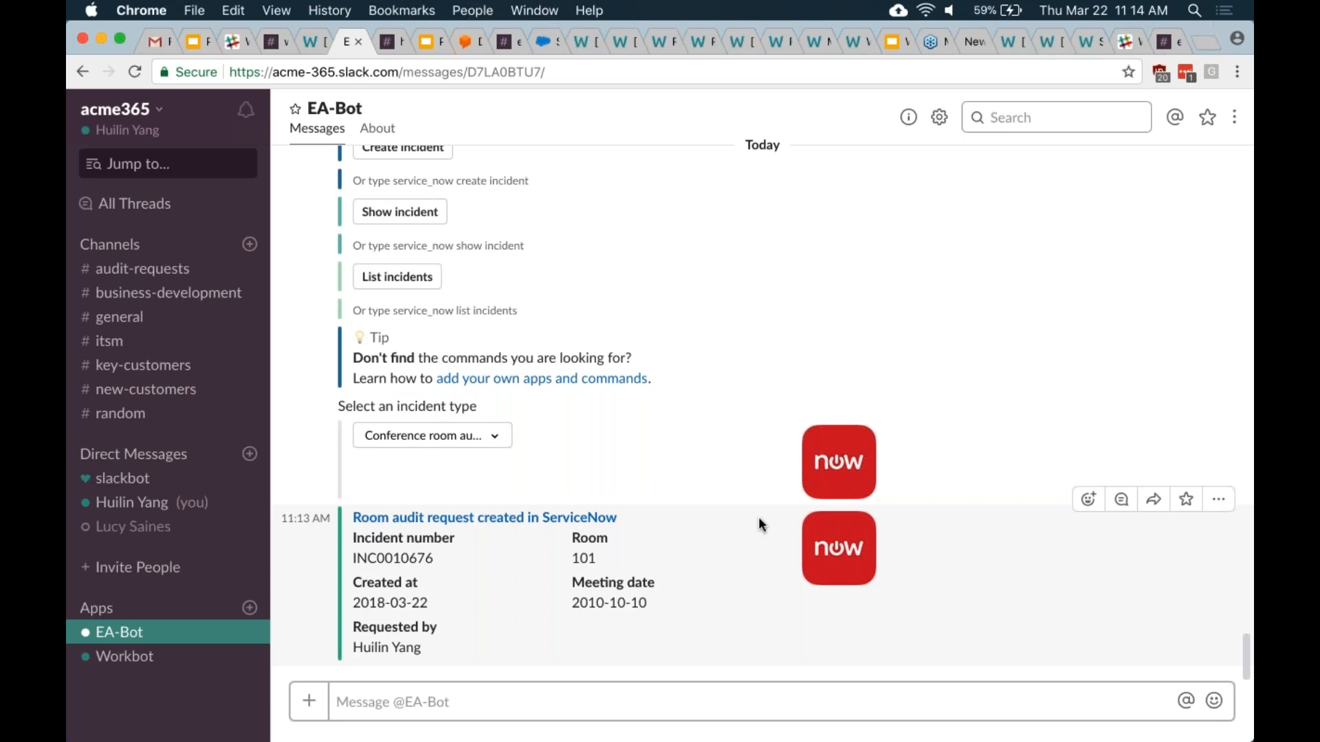
- Send 'hey, i need help' to the helpdeskbot in the RoadRunner workspace
{"action": "left_click", "coordinate": [390, 44]}
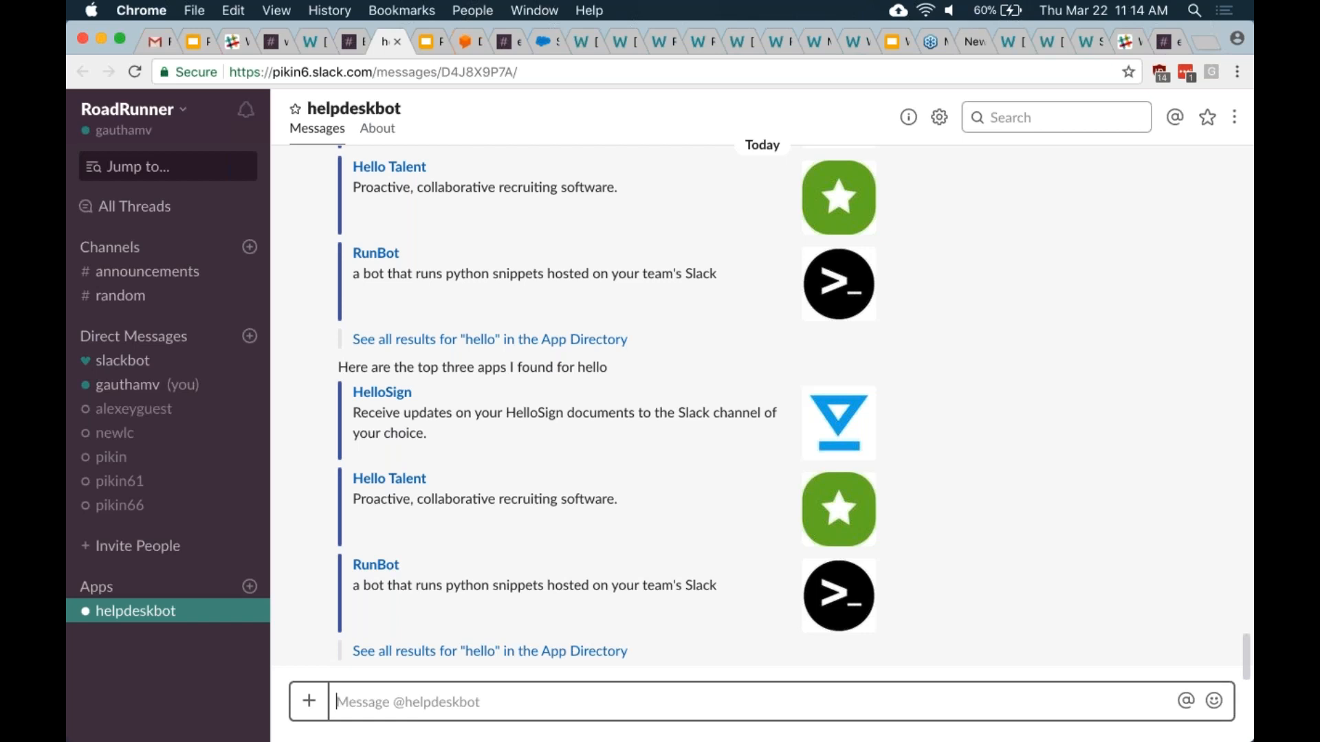
{"action": "type", "text": "hey, i "}
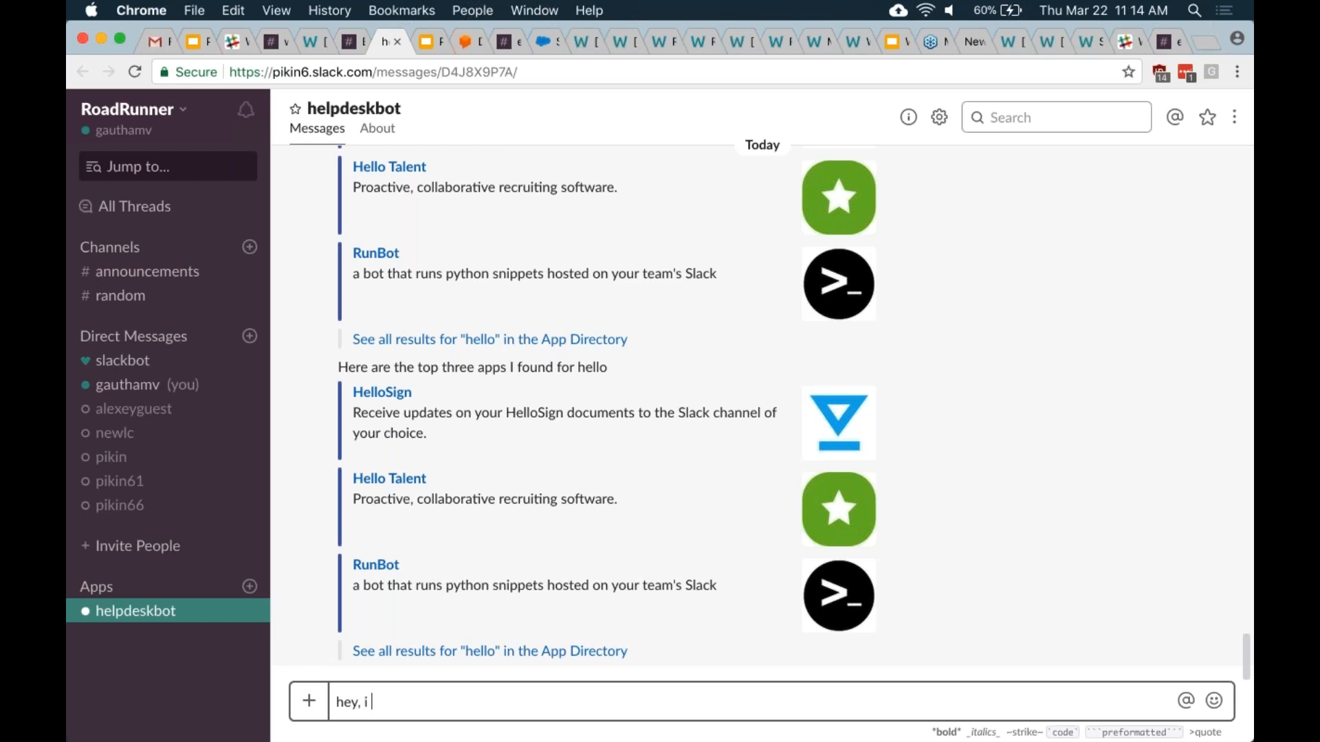
{"action": "type", "text": "need help"}
{"action": "key", "text": "Return"}
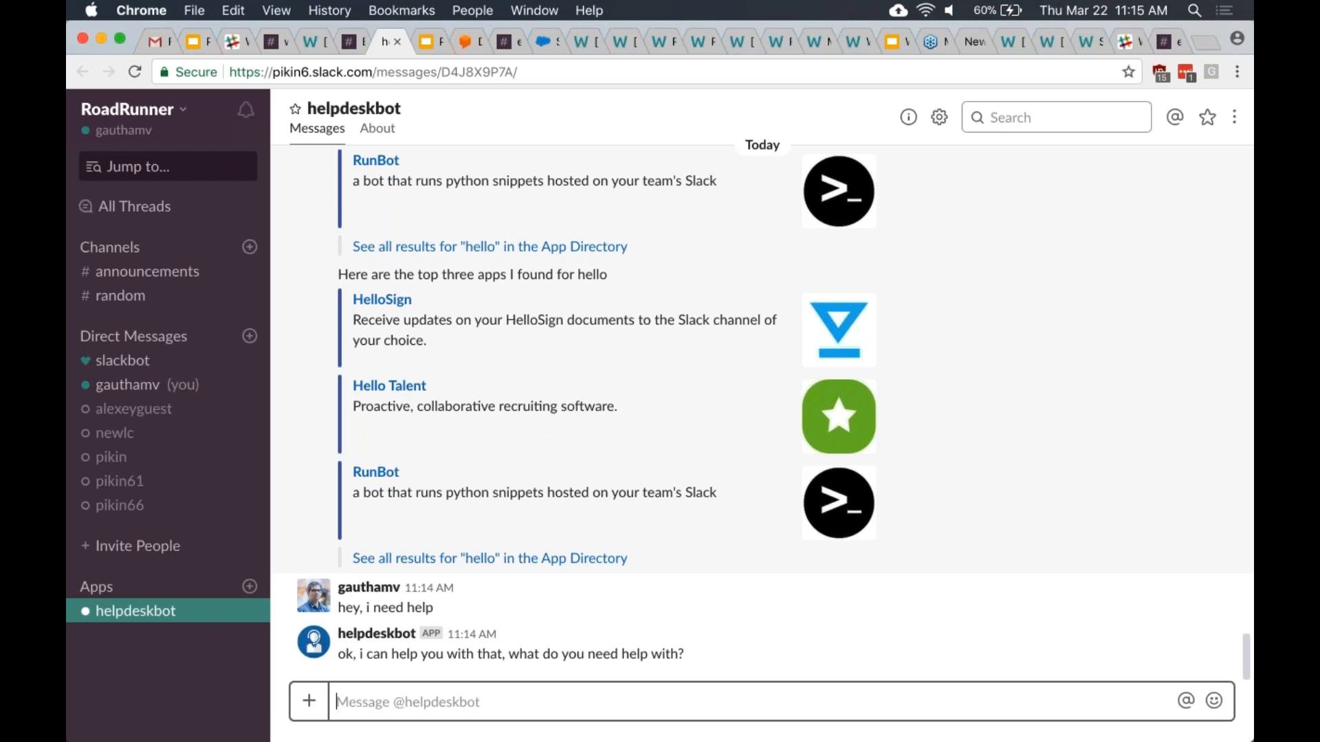
- Tell the helpdeskbot it's a 'bluejeans issue' and answer 'PC' for the device
{"action": "type", "text": "blu"}
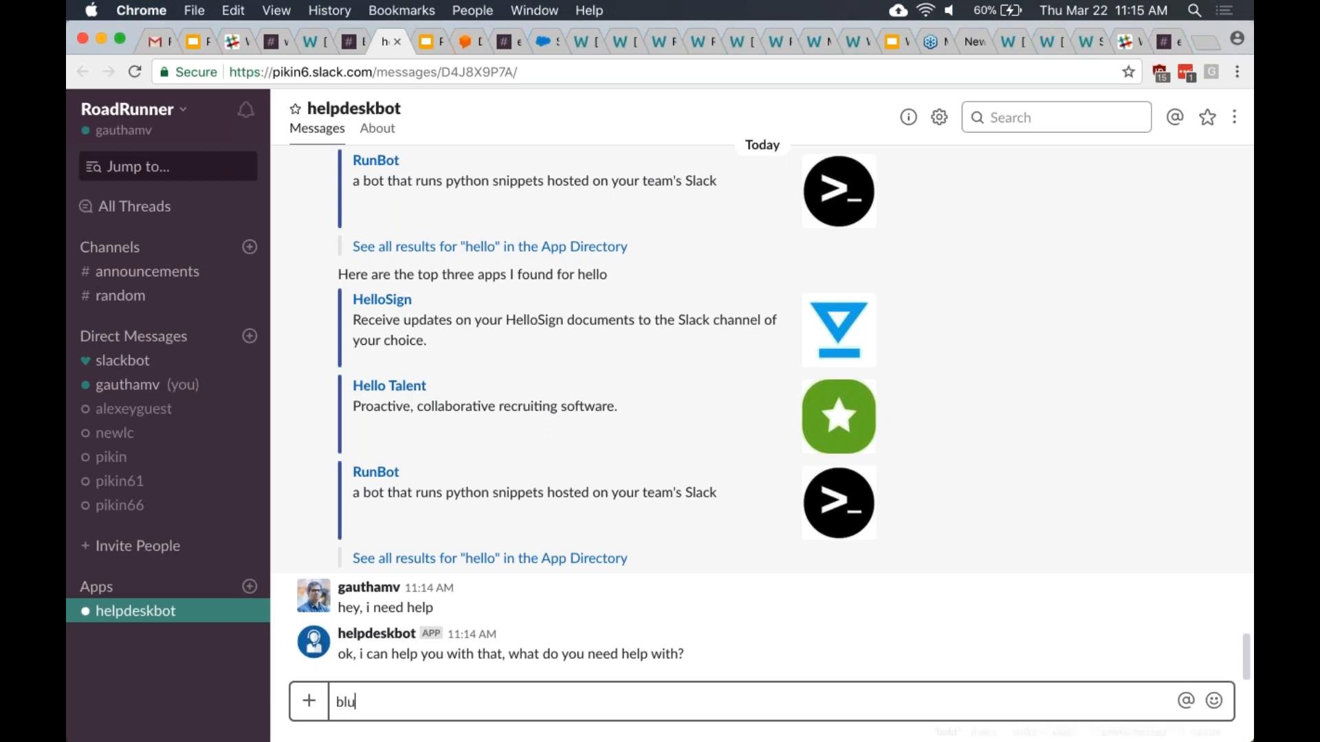
{"action": "type", "text": "ejeans issue"}
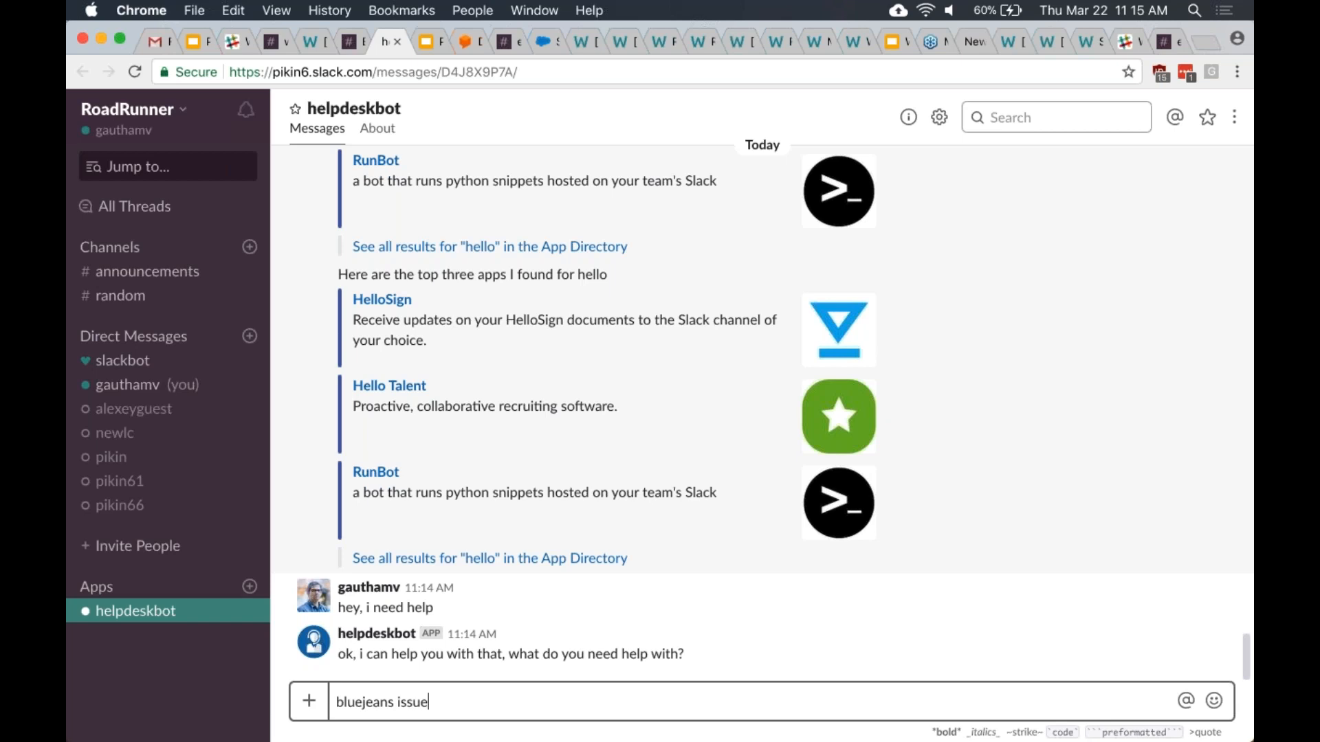
{"action": "key", "text": "Return"}
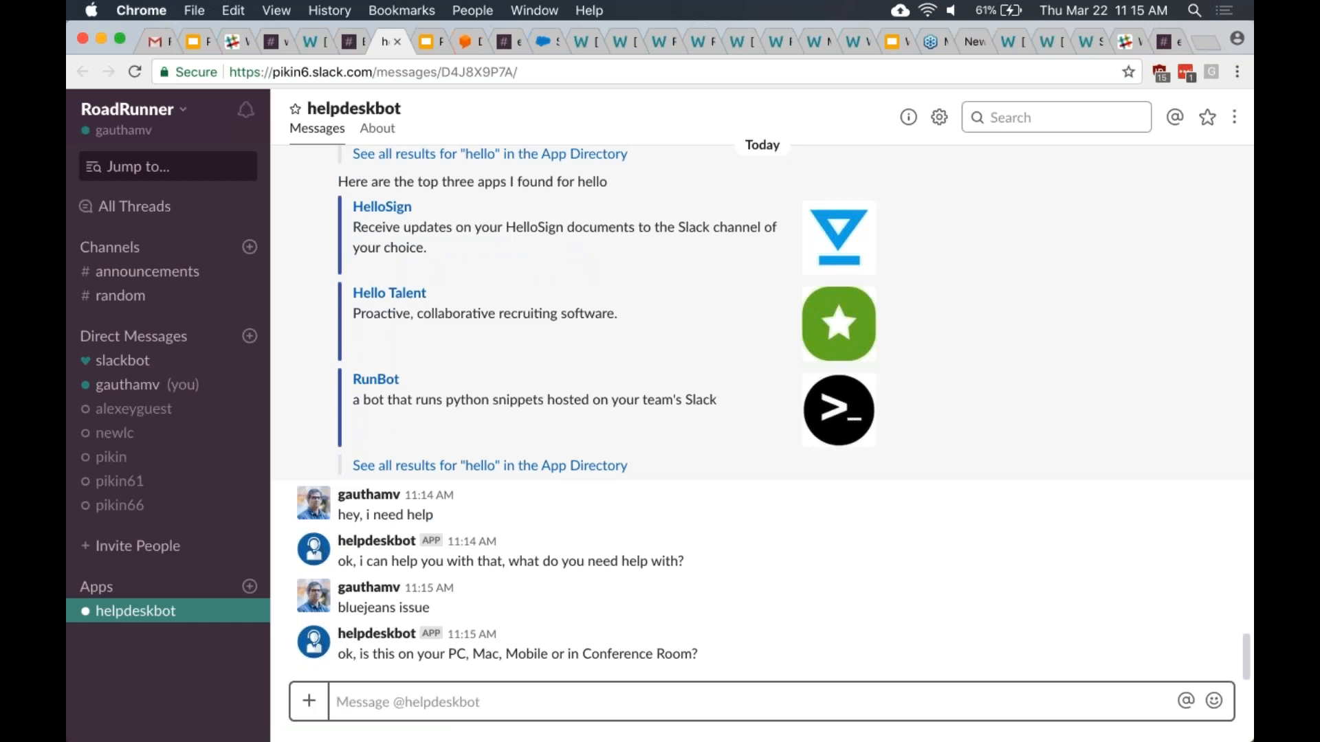
{"action": "type", "text": "PC"}
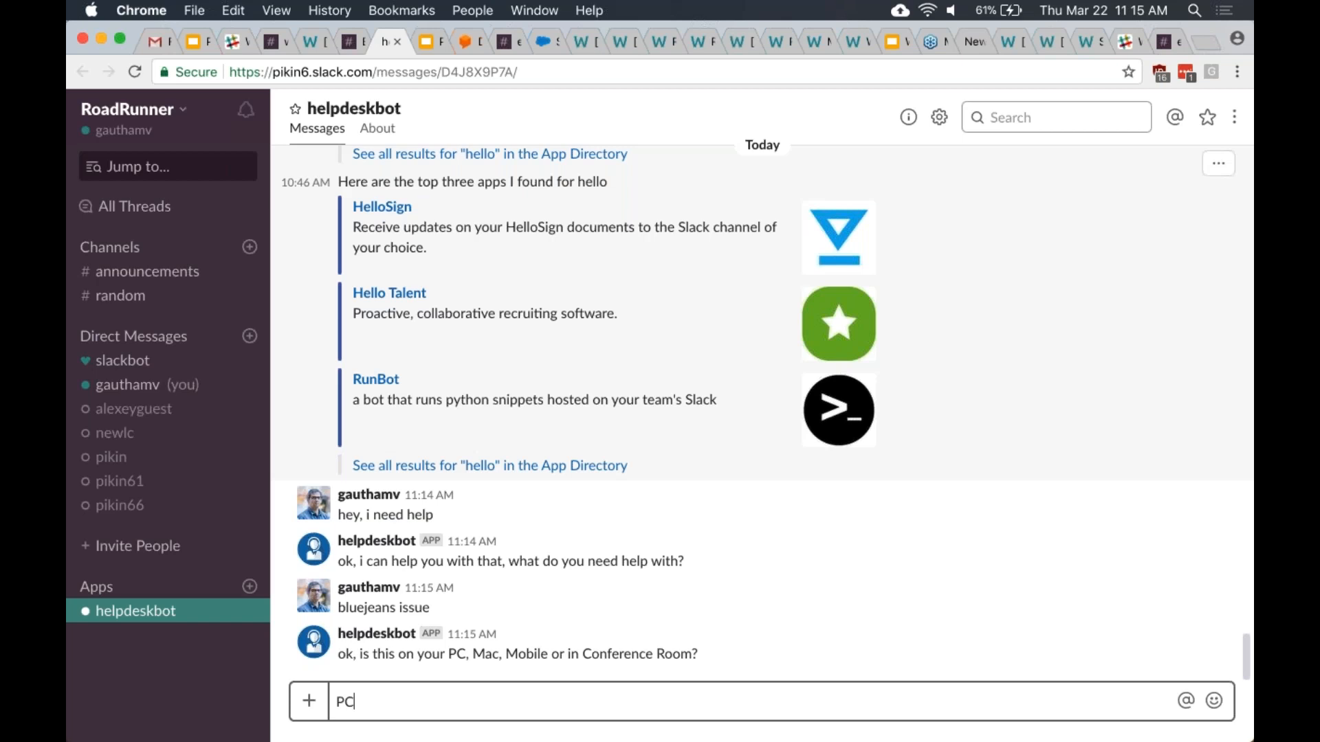
{"action": "key", "text": "Return"}
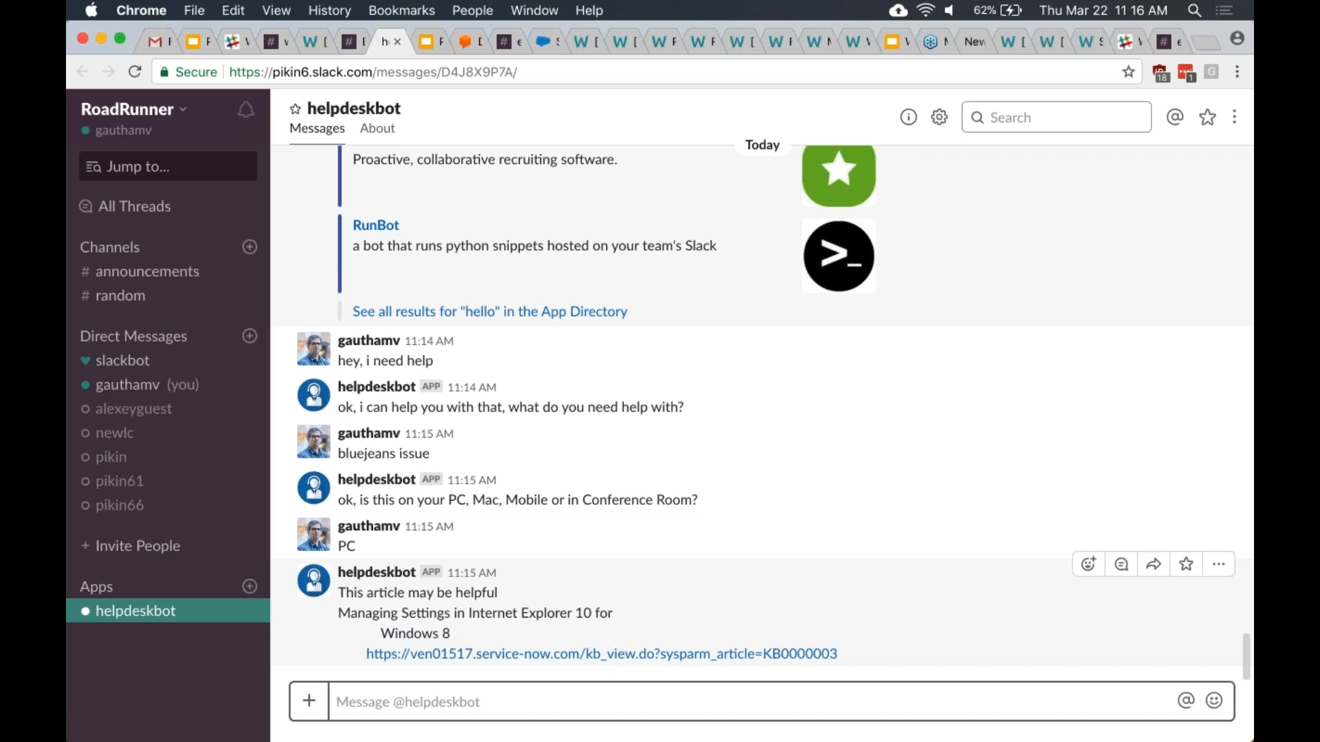
- View the suggested KB0000003 Internet Explorer 10 article, then return to the helpdeskbot chat
{"action": "left_click", "coordinate": [621, 653]}
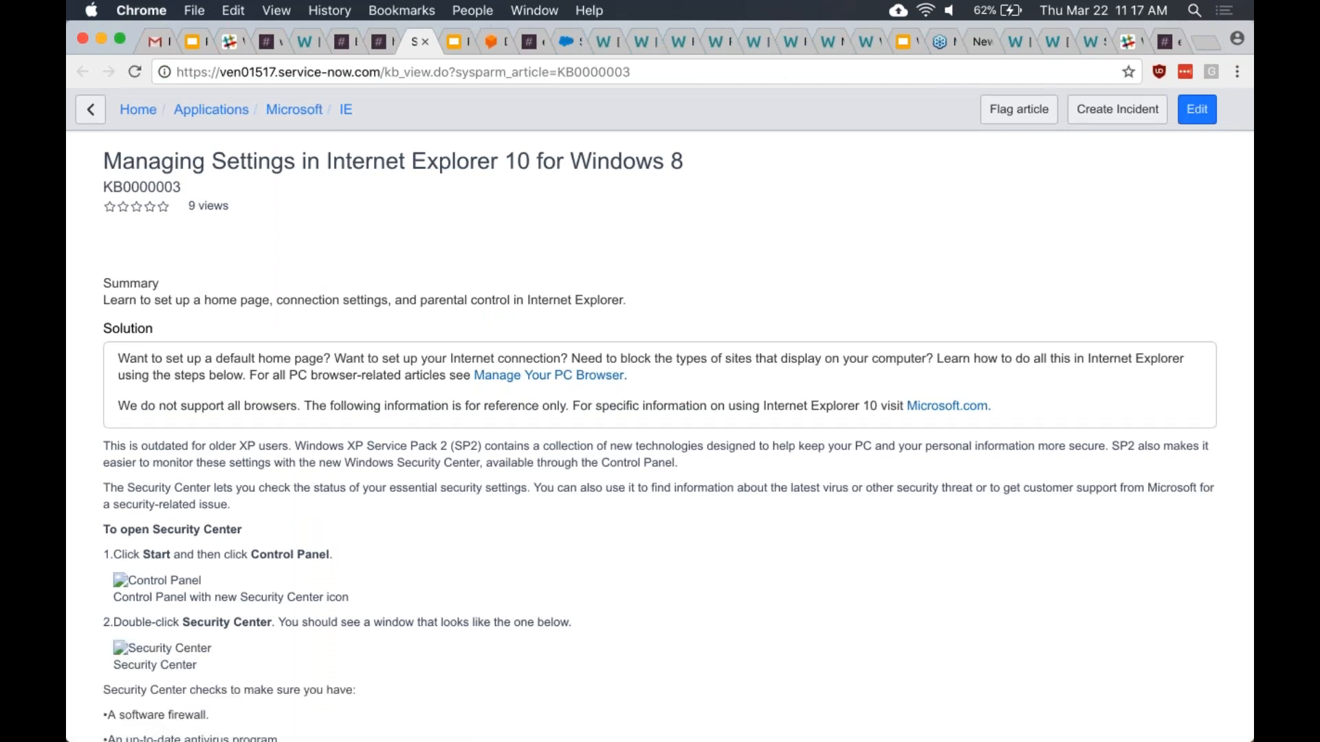
{"action": "left_click", "coordinate": [383, 44]}
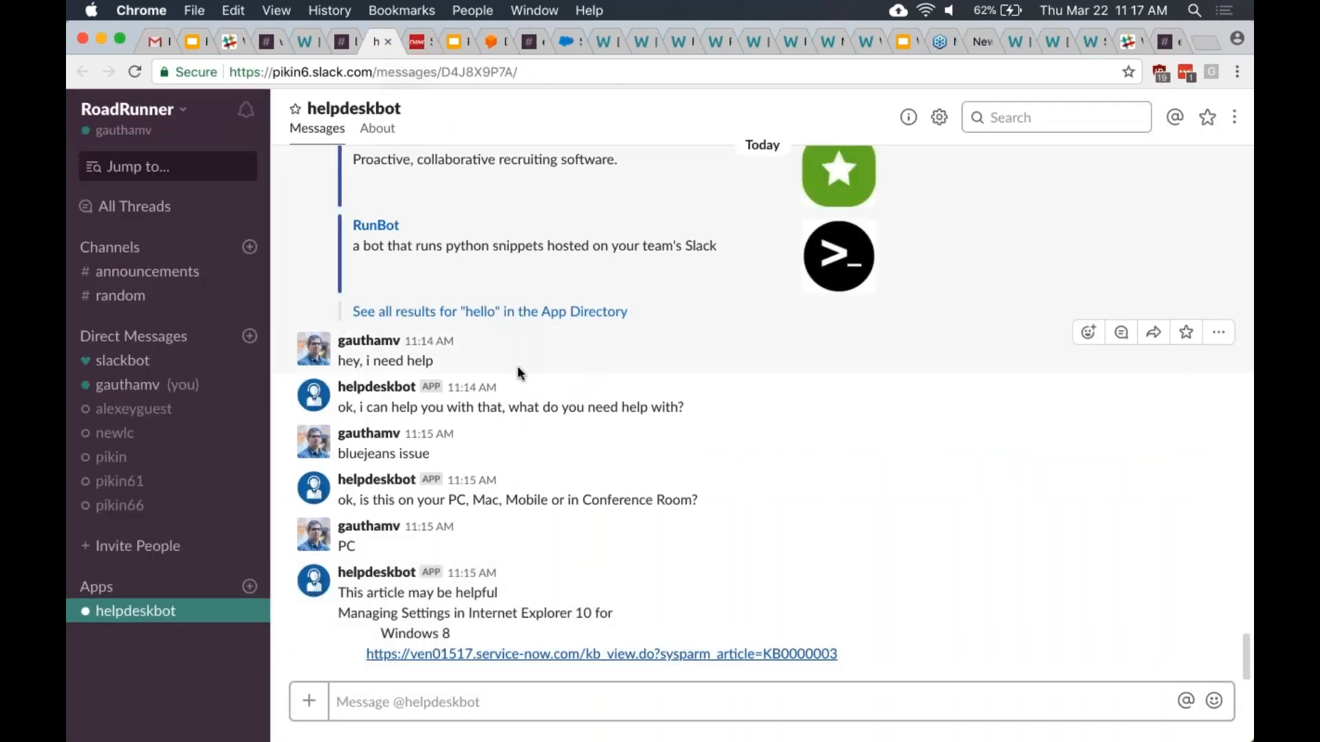
- Reply 'it didn't help' to the helpdeskbot about the suggested article
{"action": "type", "text": "it didn't"}
{"action": "key", "text": "BackSpace"}
{"action": "type", "text": "'t help"}
{"action": "key", "text": "Return"}
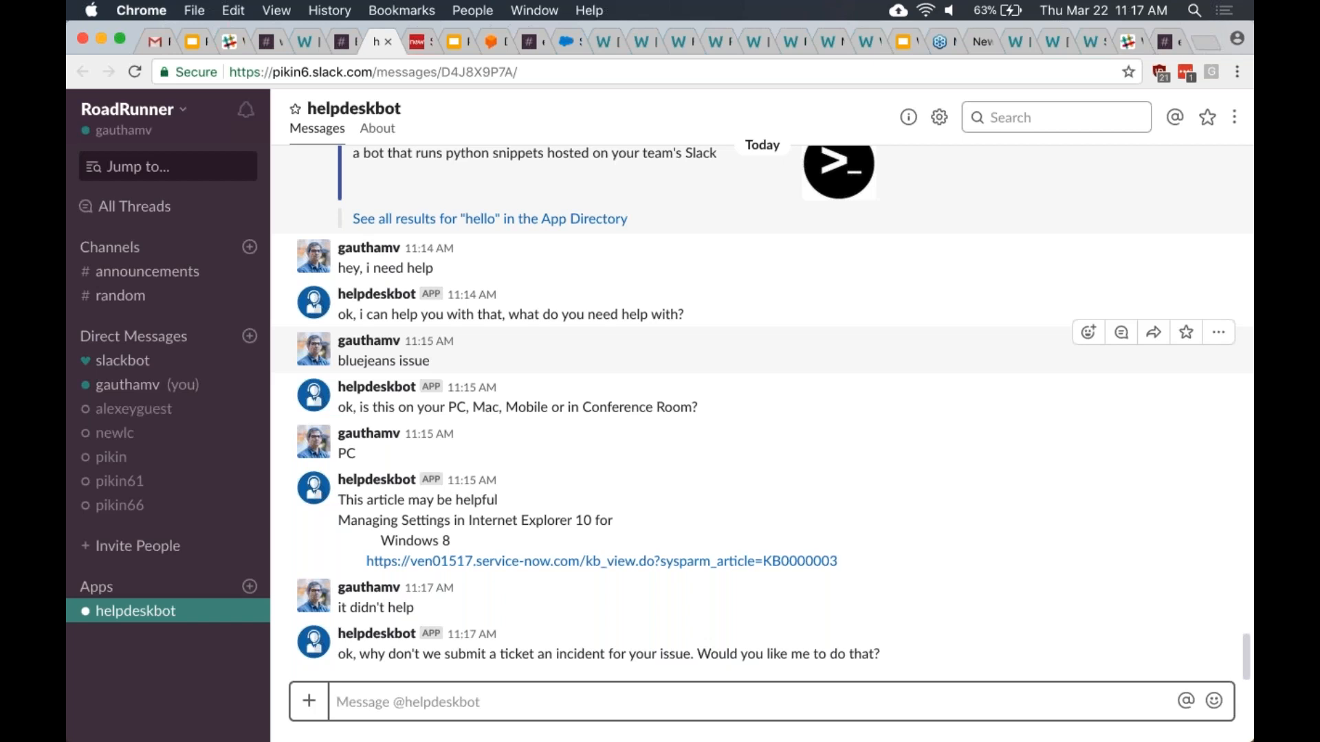
- Answer 'yes' to create the bluejeans PC incident, then show the Workbot: Pluggable NLU slide
{"action": "type", "text": "yes"}
{"action": "key", "text": "Return"}
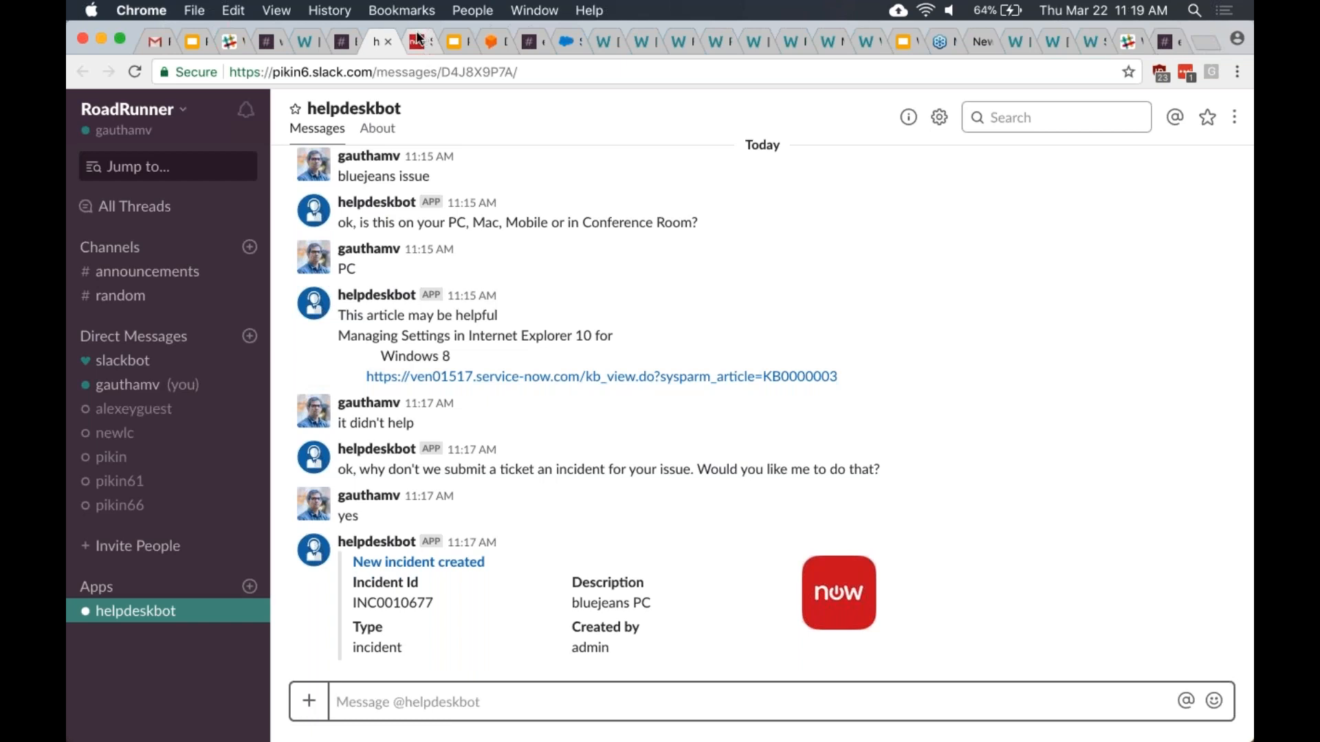
{"action": "left_click", "coordinate": [452, 40]}
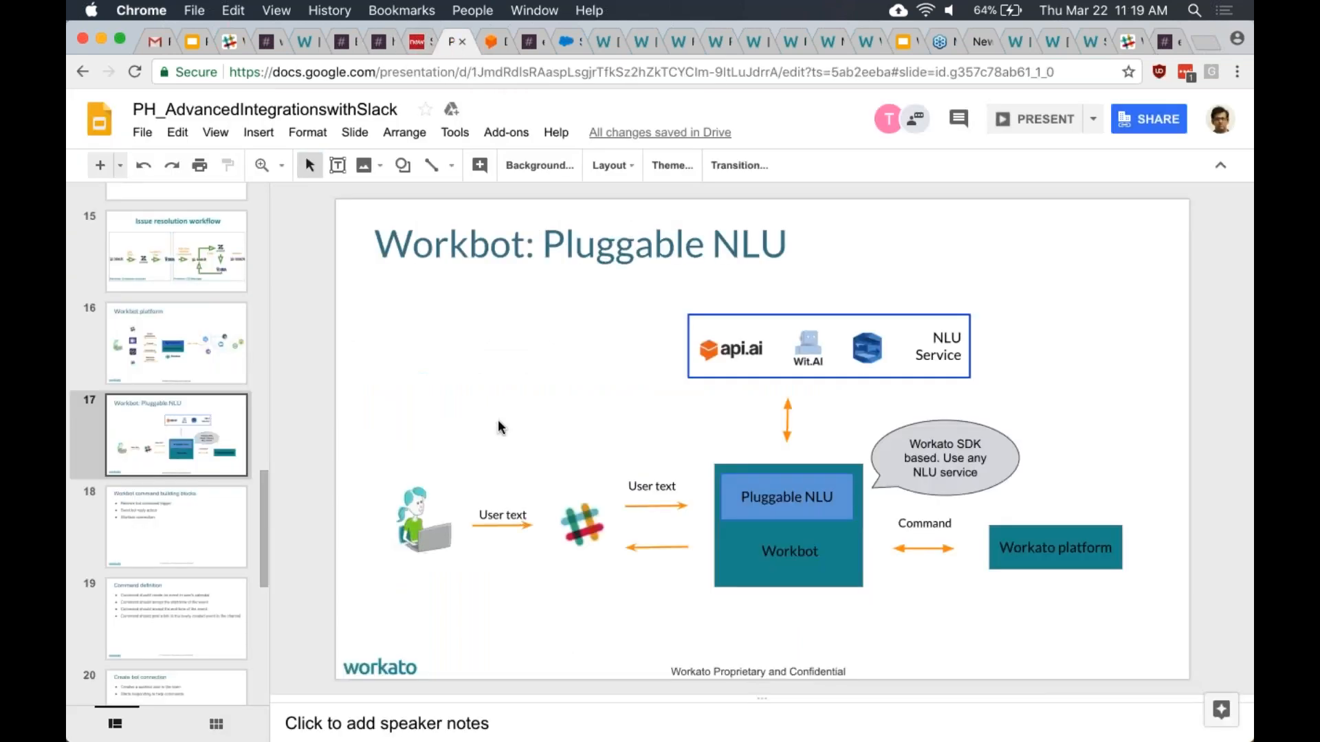
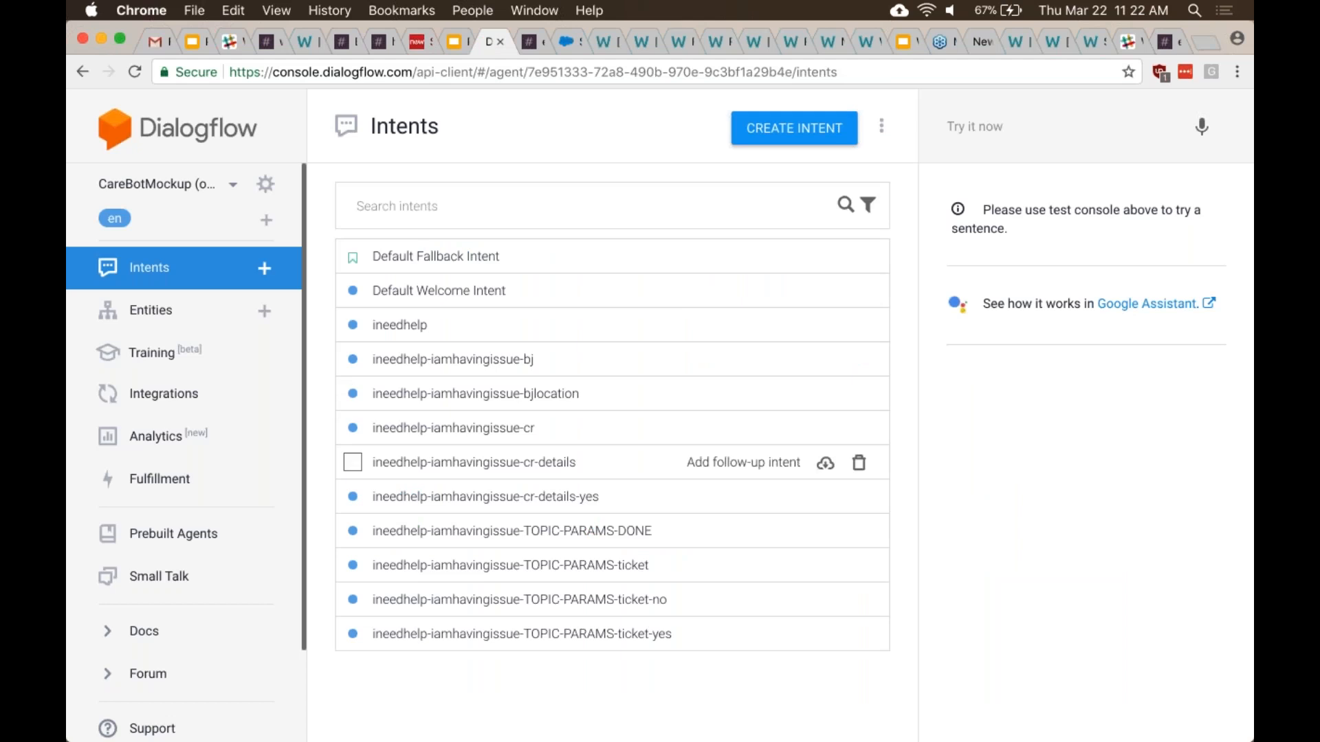
- Browse the CareBotMockup agent's Entities, Intents and Training pages, then show Slack's #employee_onboarding
{"action": "left_click", "coordinate": [165, 320]}
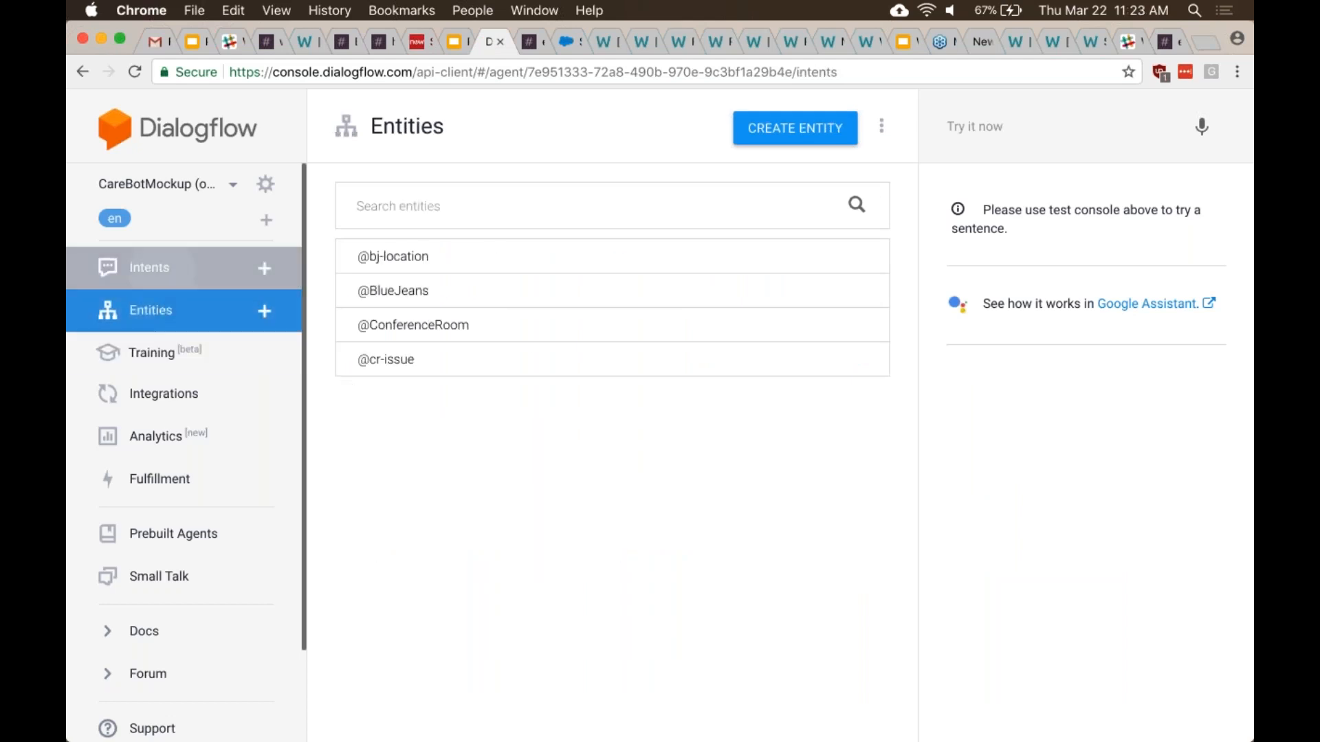
{"action": "left_click", "coordinate": [154, 269]}
{"action": "left_click", "coordinate": [159, 357]}
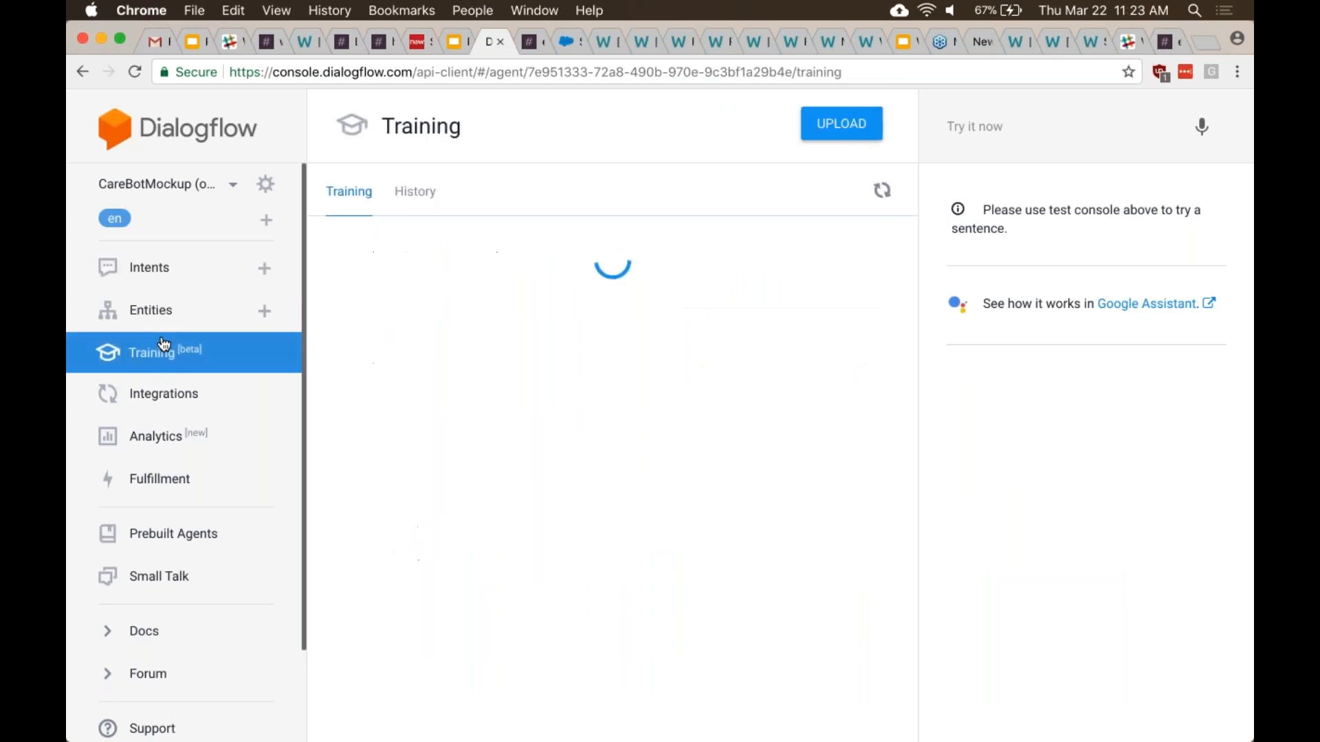
{"action": "left_click", "coordinate": [165, 314]}
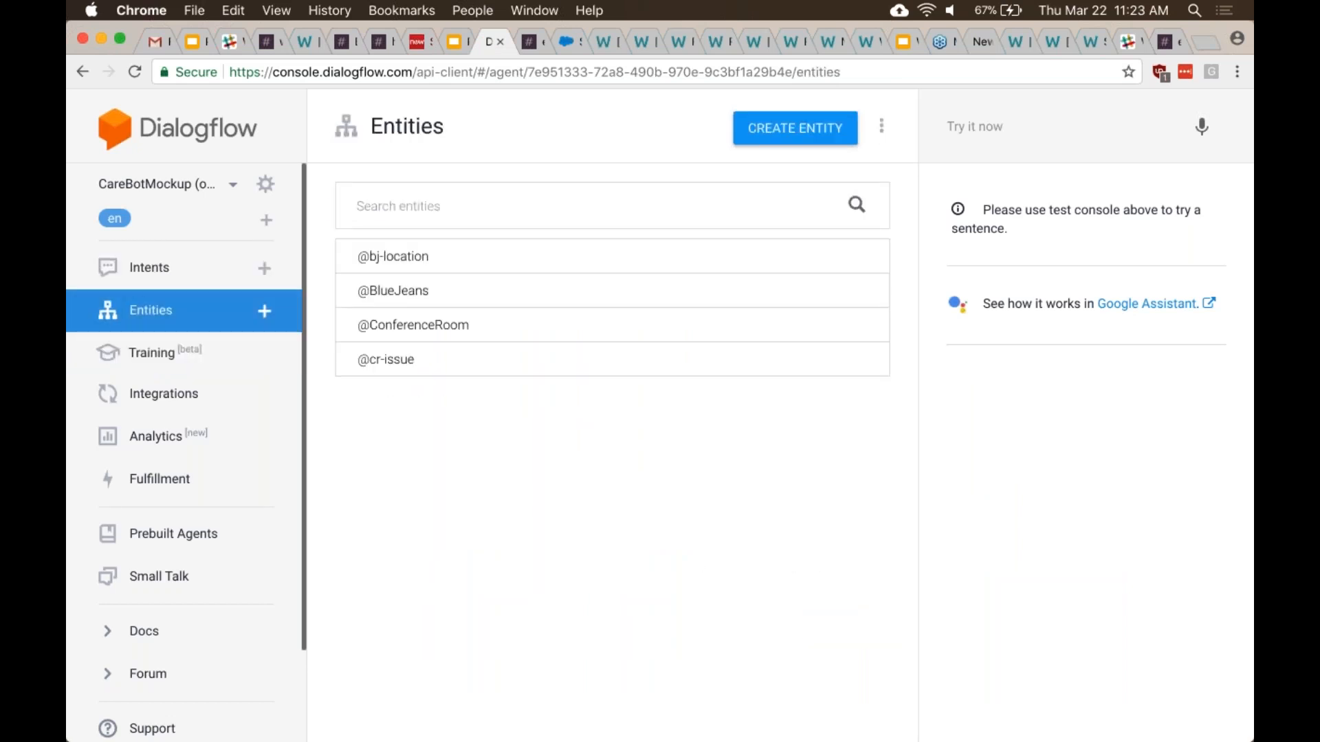
{"action": "left_click", "coordinate": [530, 43]}
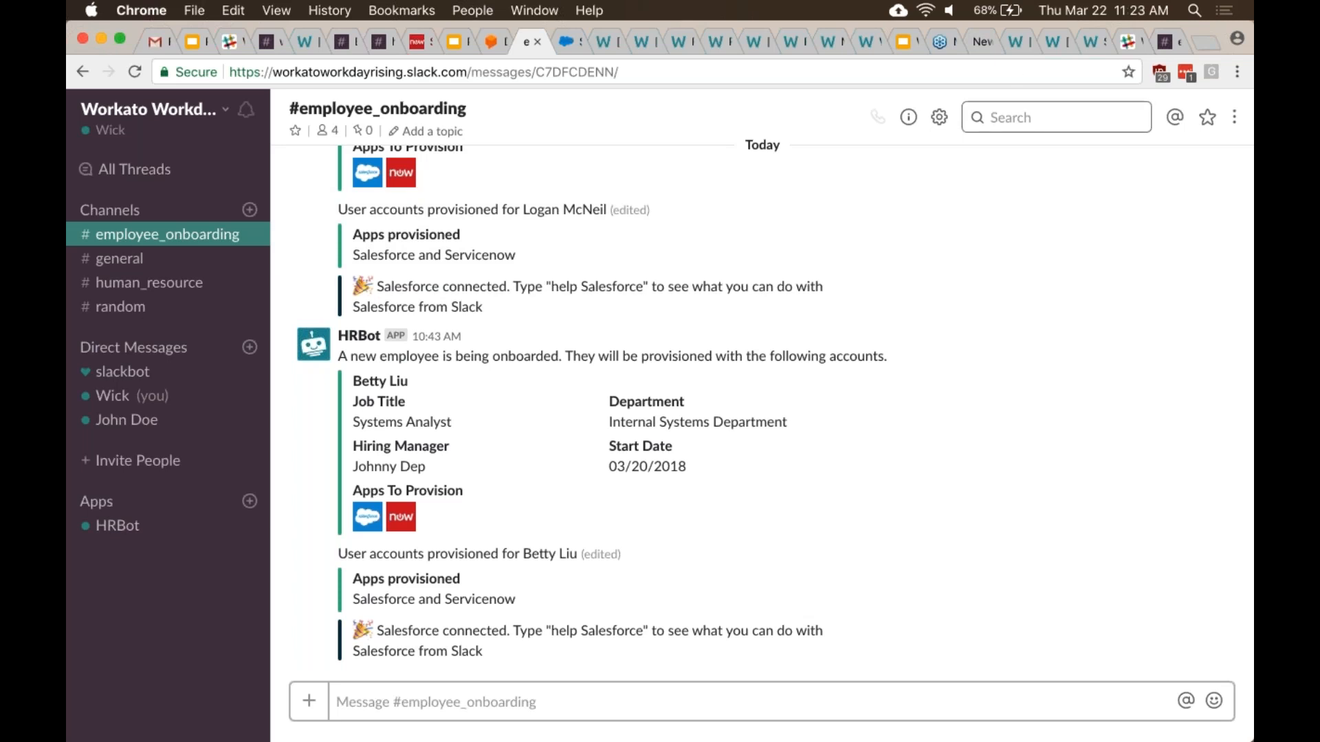
- Check the Provision accounts and Notify manager recipe job lists, then advance to slide 5, 'Workbot'
{"action": "left_click", "coordinate": [1051, 41]}
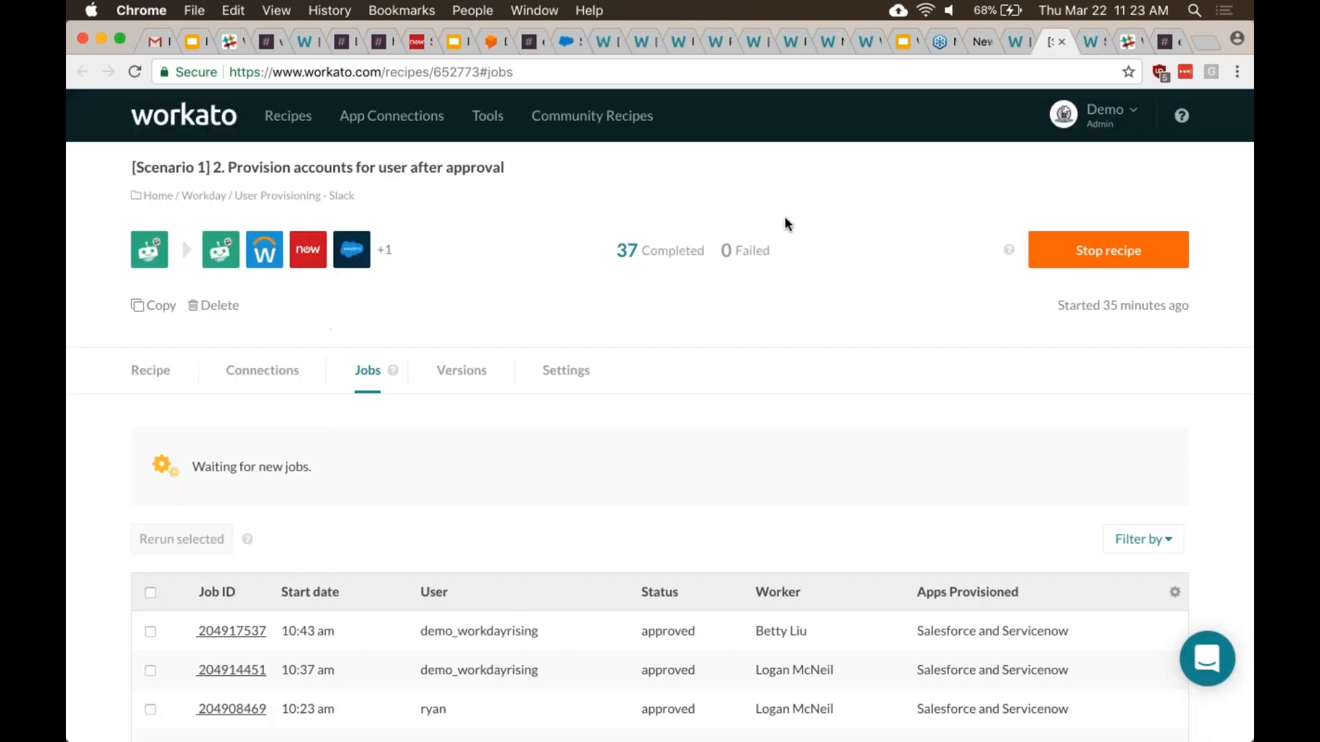
{"action": "left_click", "coordinate": [1016, 43]}
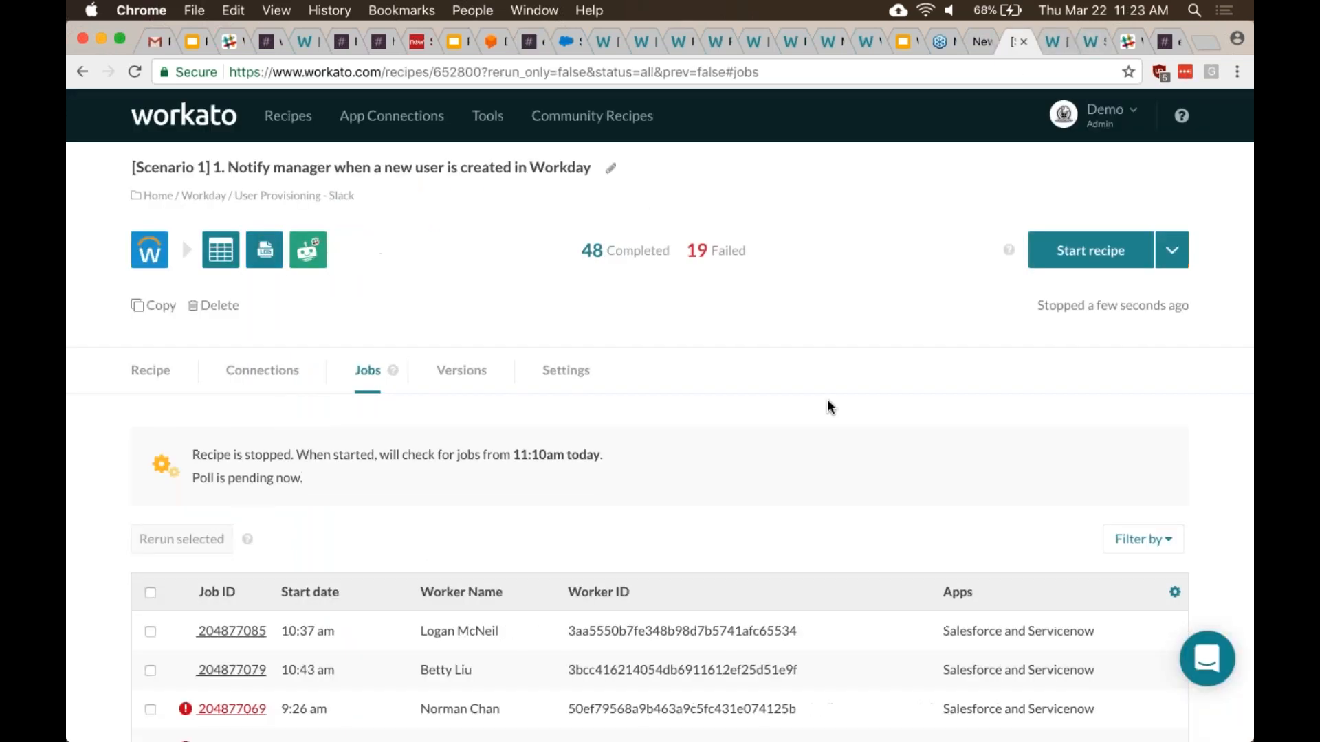
{"action": "scroll", "coordinate": [825, 405], "scroll_direction": "down", "scroll_amount": 2}
{"action": "scroll", "coordinate": [824, 405], "scroll_direction": "up", "scroll_amount": 2}
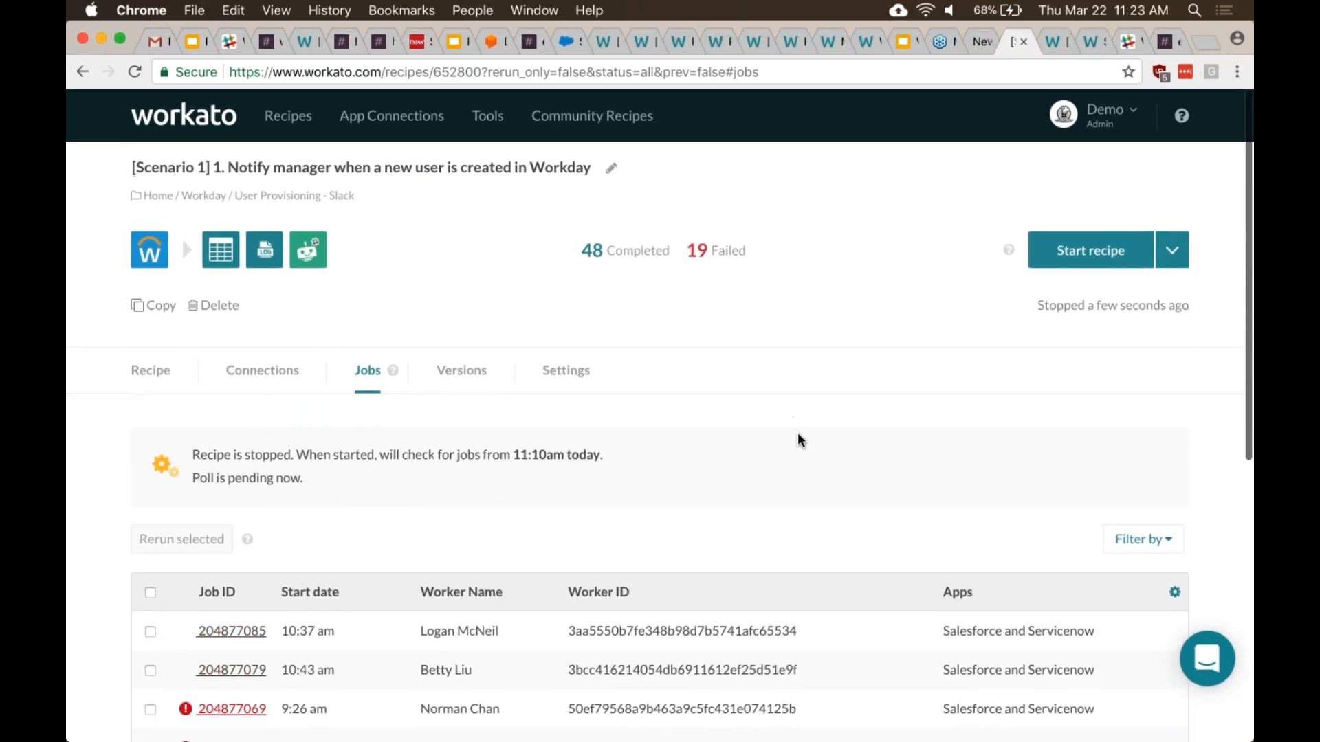
{"action": "scroll", "coordinate": [798, 439], "scroll_direction": "down", "scroll_amount": 3}
{"action": "scroll", "coordinate": [798, 439], "scroll_direction": "up", "scroll_amount": 1}
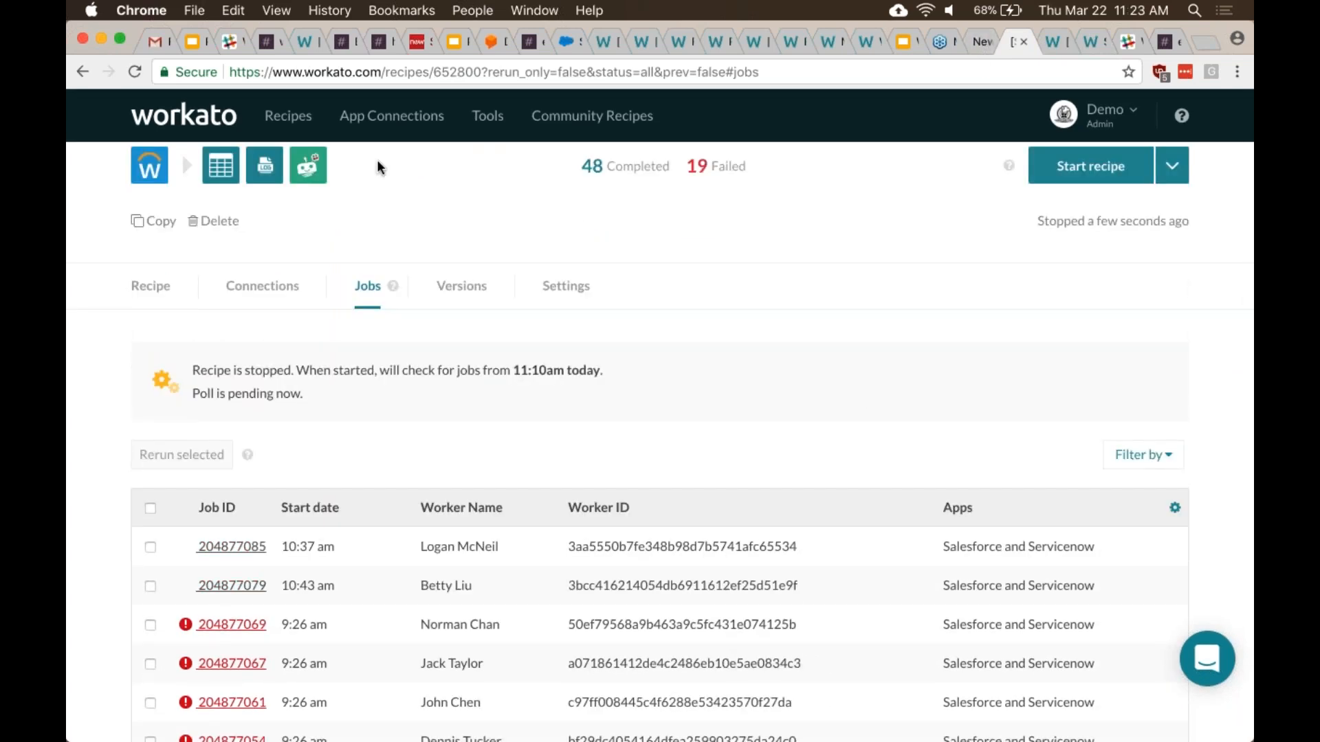
{"action": "left_click", "coordinate": [903, 45]}
{"action": "key", "text": "Down"}
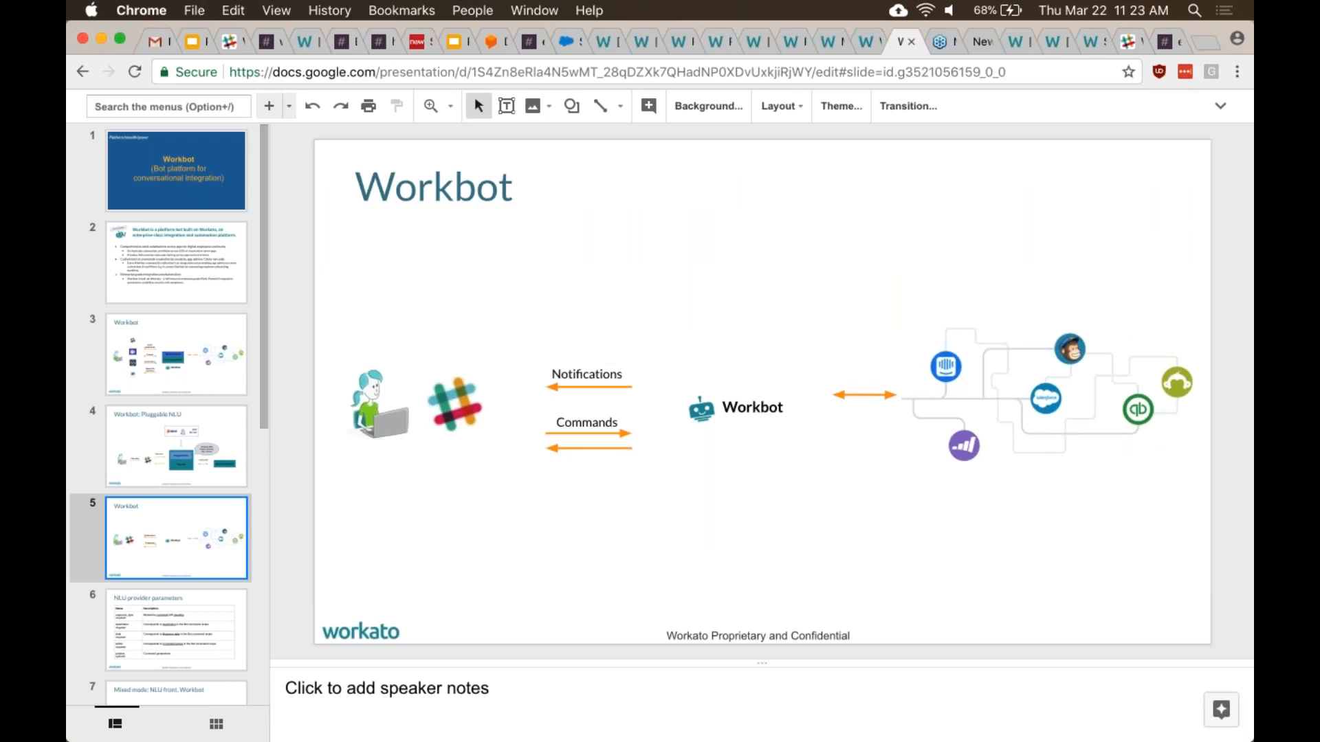
- Scroll the slide filmstrip, then return to the Notify manager jobs showing 48 completed and 19 failed
{"action": "scroll", "coordinate": [233, 457], "scroll_direction": "down", "scroll_amount": 5}
{"action": "scroll", "coordinate": [194, 481], "scroll_direction": "down", "scroll_amount": 1}
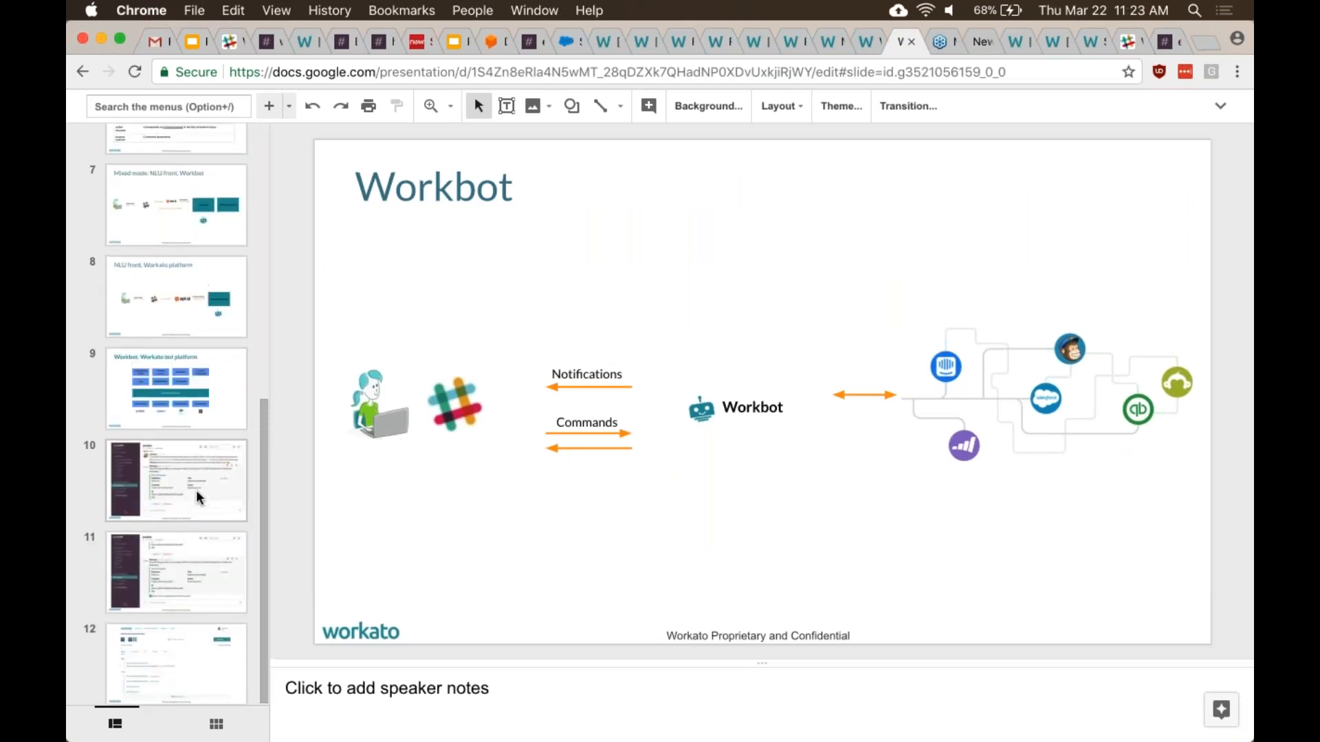
{"action": "scroll", "coordinate": [198, 496], "scroll_direction": "up", "scroll_amount": 6}
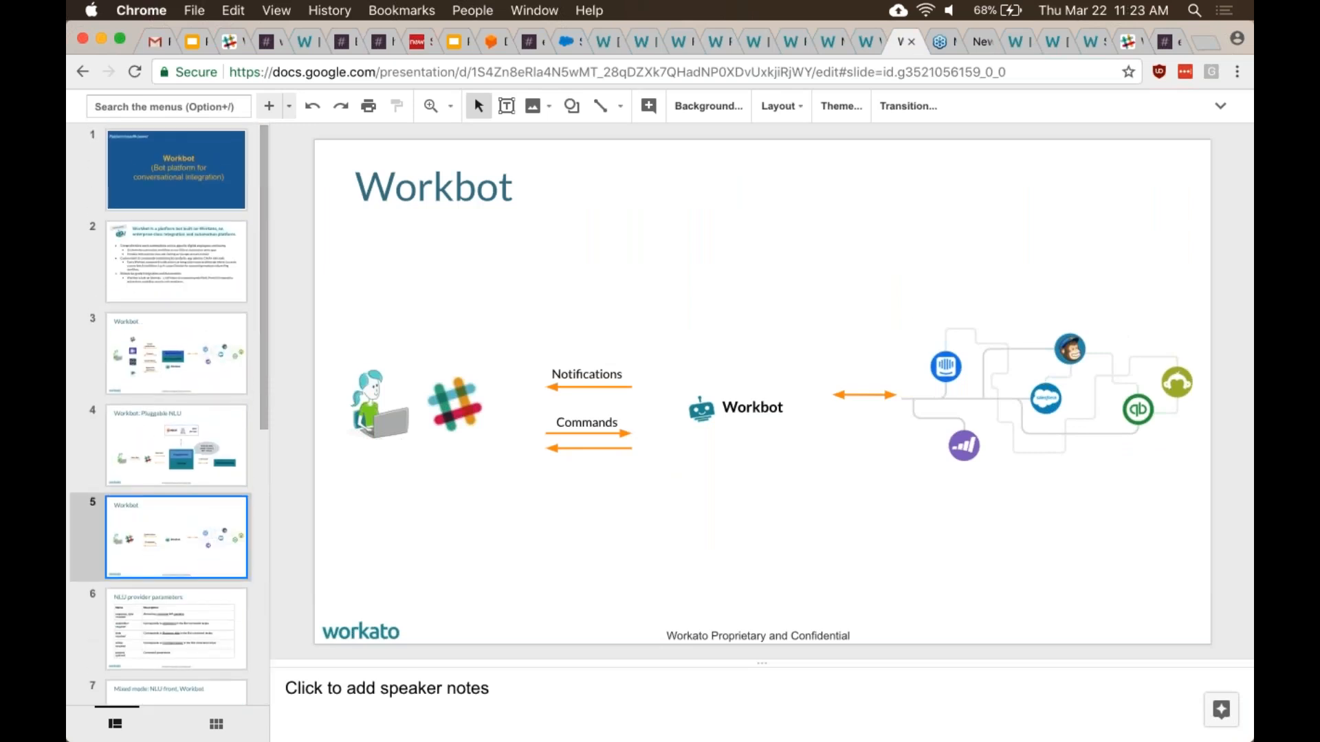
{"action": "left_click", "coordinate": [1017, 41]}
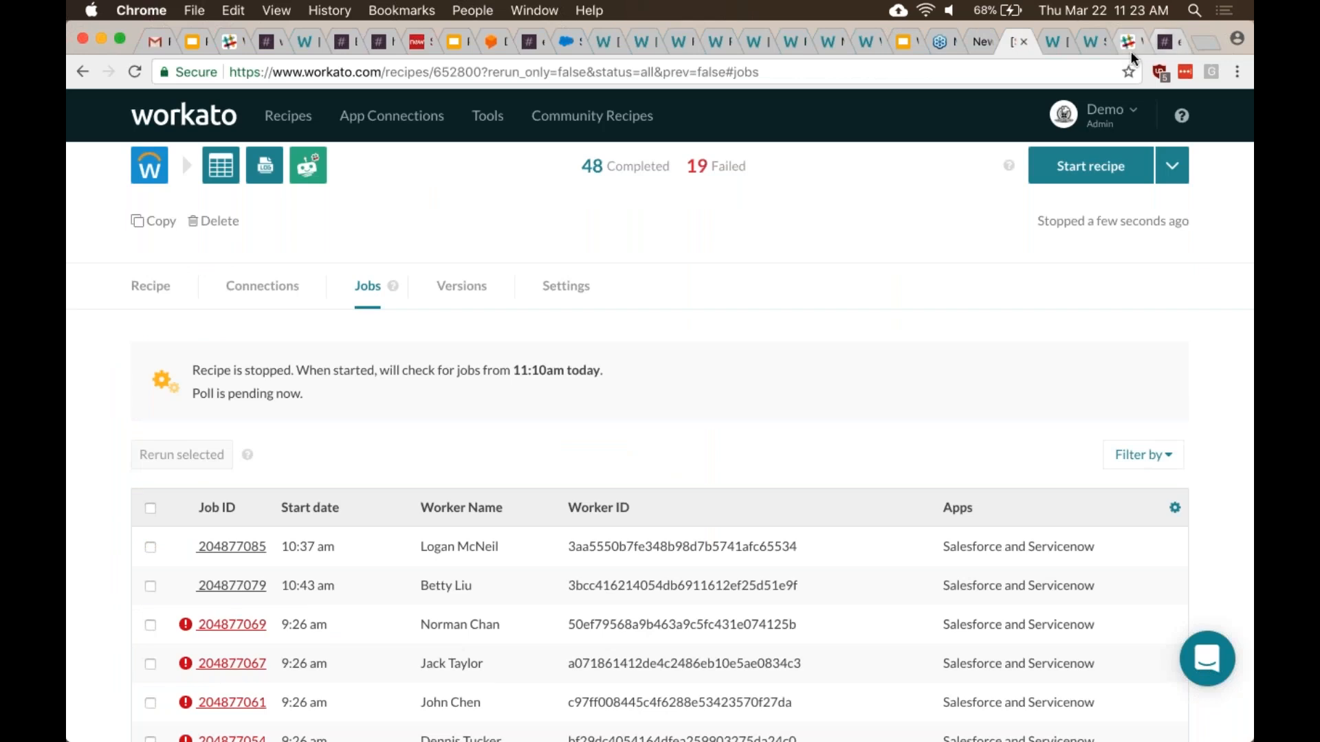
- Show the Notify manager recipe: Workday Workers trigger, error monitoring and a Worker Provisioning lookup
{"action": "left_click", "coordinate": [1062, 43]}
{"action": "left_click", "coordinate": [1009, 41]}
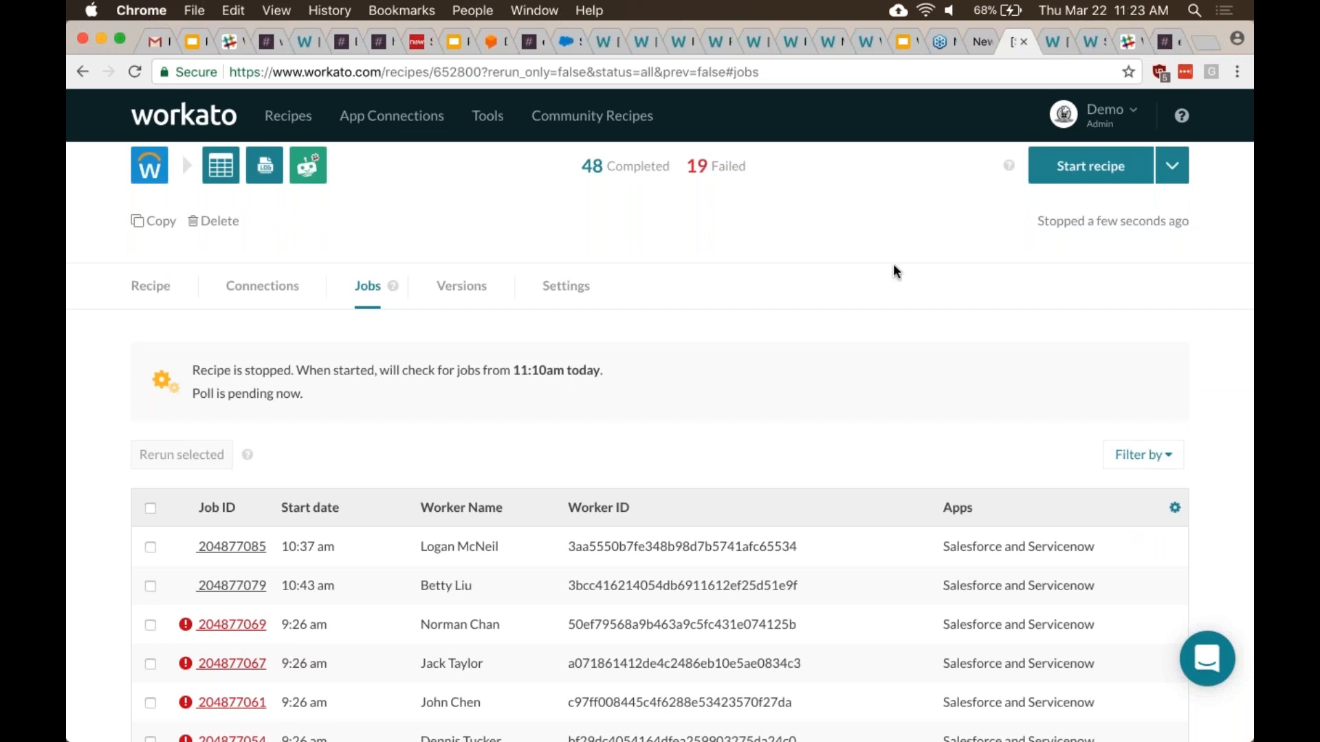
{"action": "scroll", "coordinate": [893, 268], "scroll_direction": "up", "scroll_amount": 3}
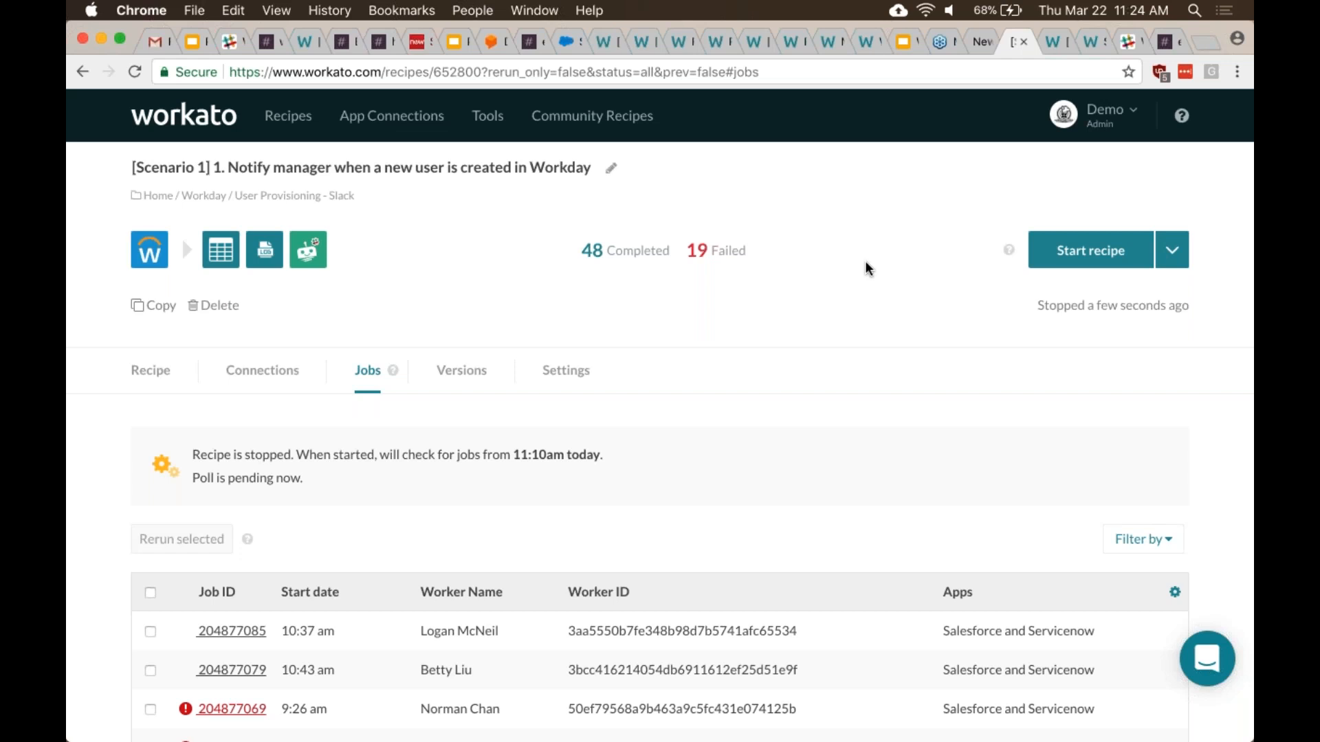
{"action": "left_click", "coordinate": [150, 372]}
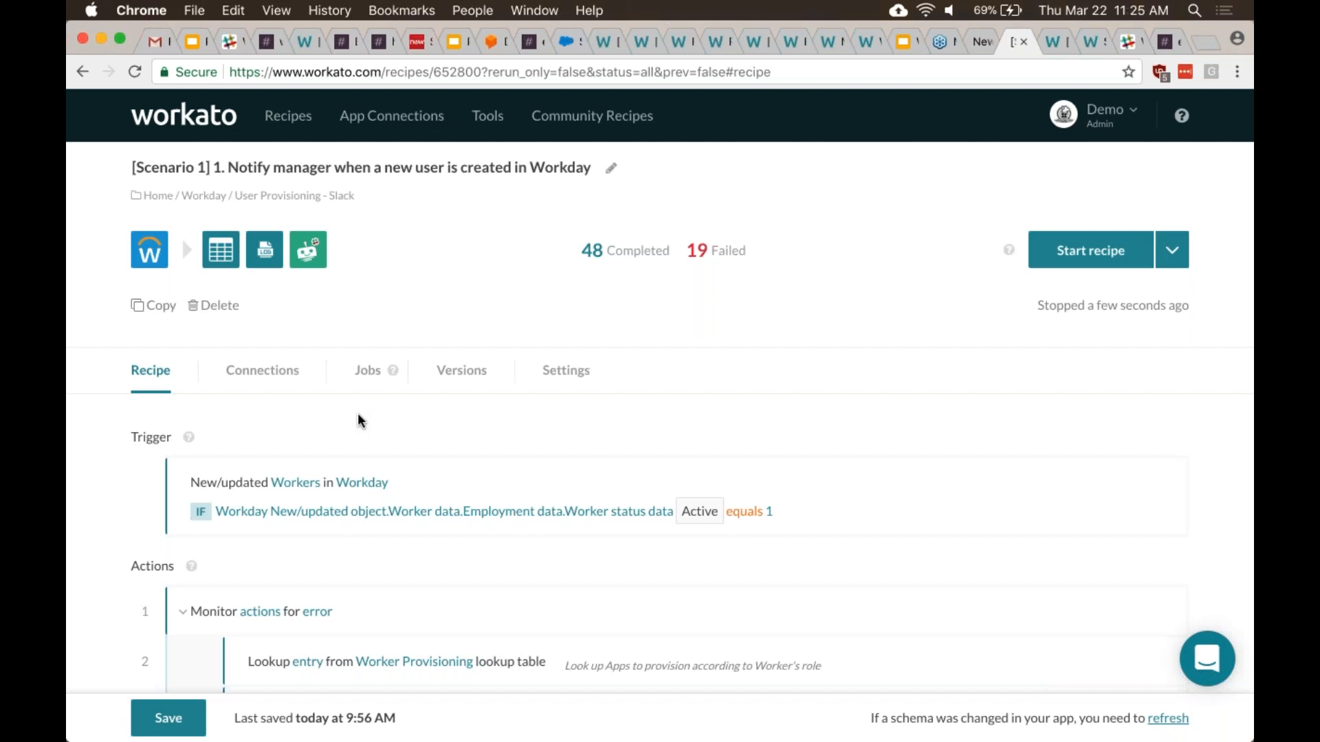
{"action": "scroll", "coordinate": [358, 419], "scroll_direction": "down", "scroll_amount": 1}
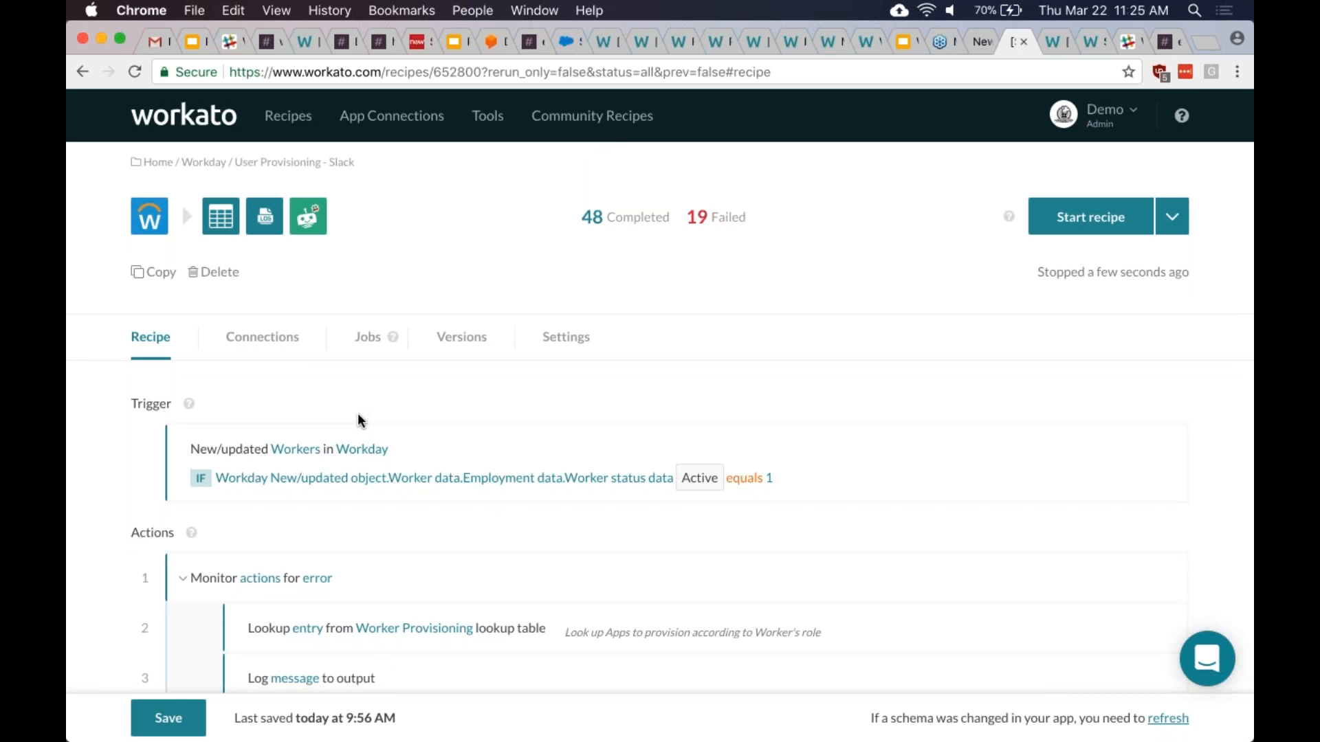
{"action": "scroll", "coordinate": [358, 415], "scroll_direction": "down", "scroll_amount": 3}
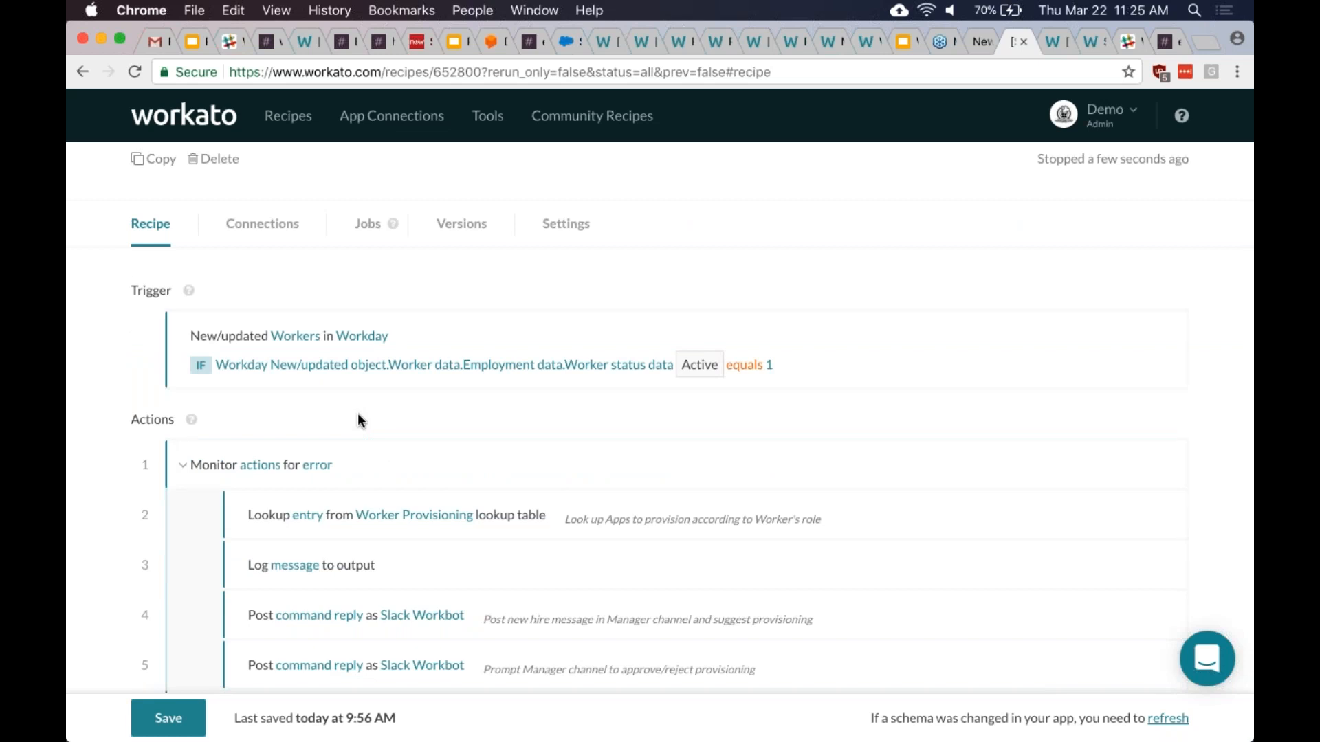
{"action": "scroll", "coordinate": [357, 414], "scroll_direction": "down", "scroll_amount": 2}
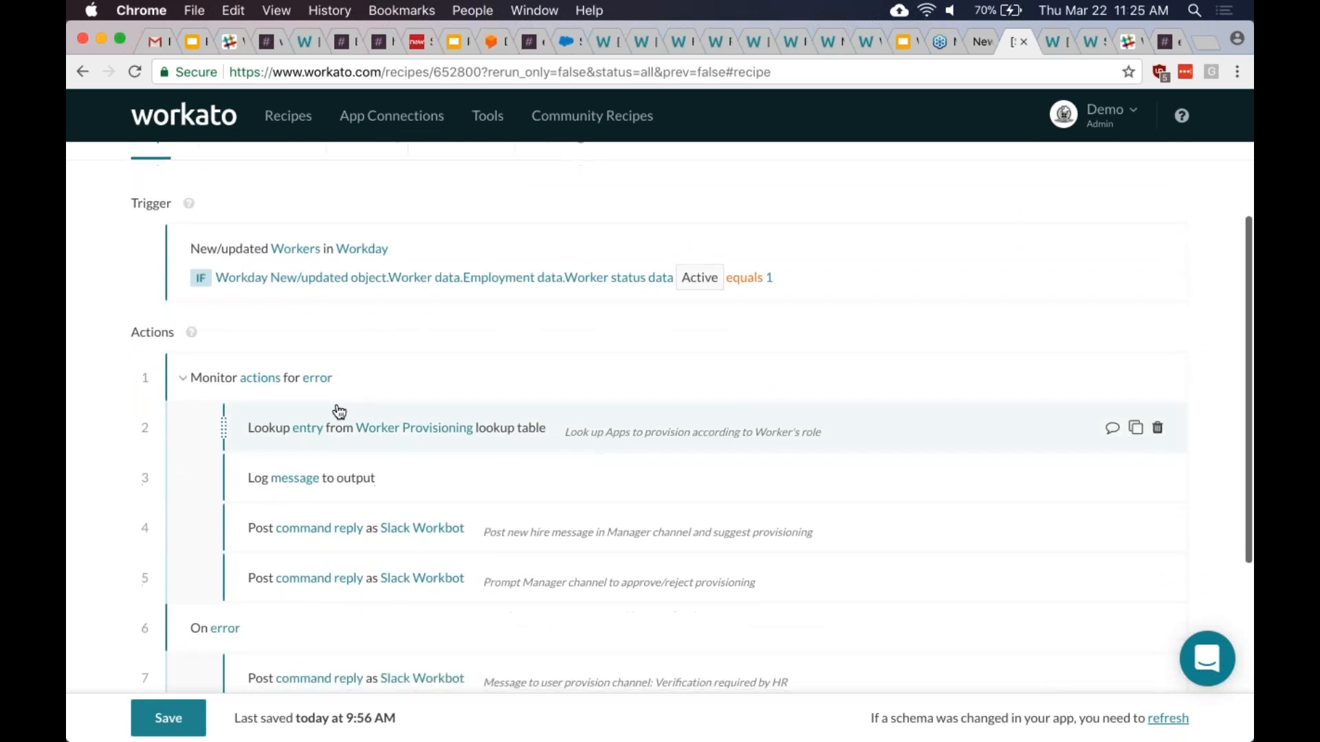
{"action": "scroll", "coordinate": [240, 296], "scroll_direction": "up", "scroll_amount": 1}
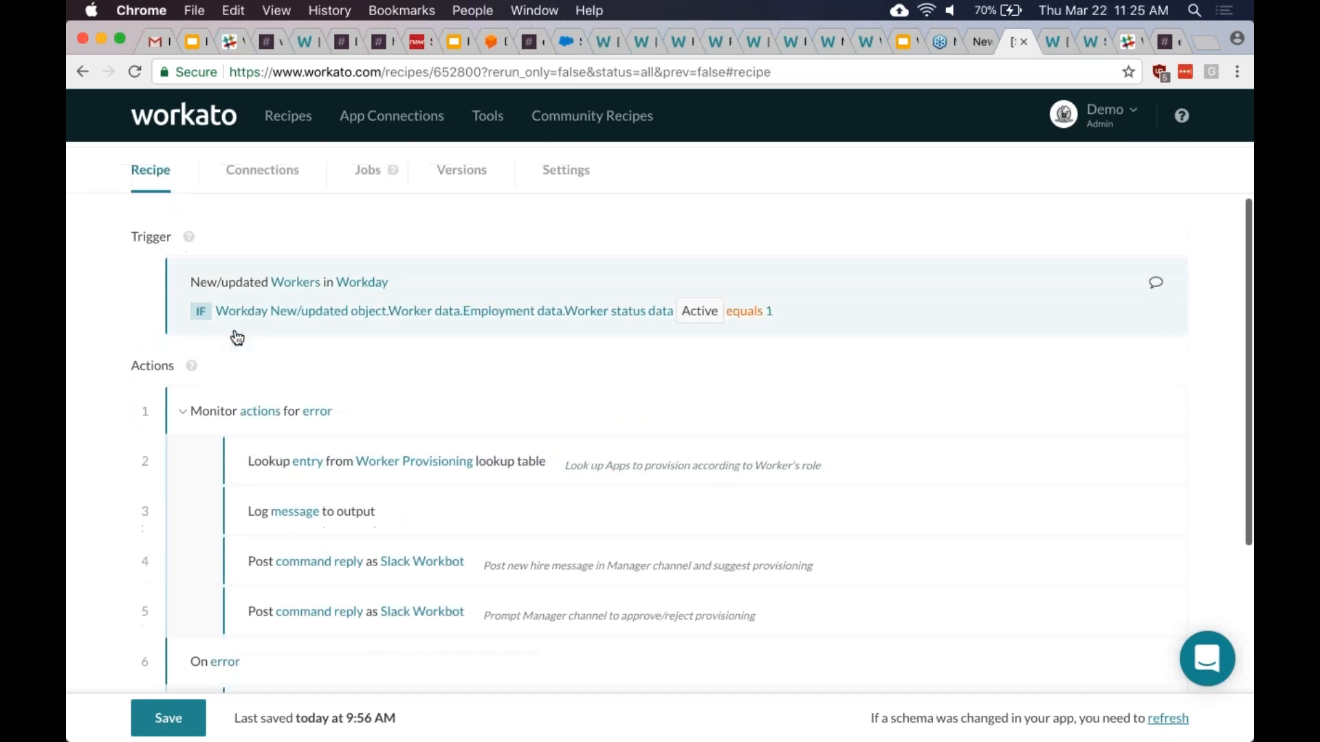
{"action": "scroll", "coordinate": [237, 337], "scroll_direction": "down", "scroll_amount": 1}
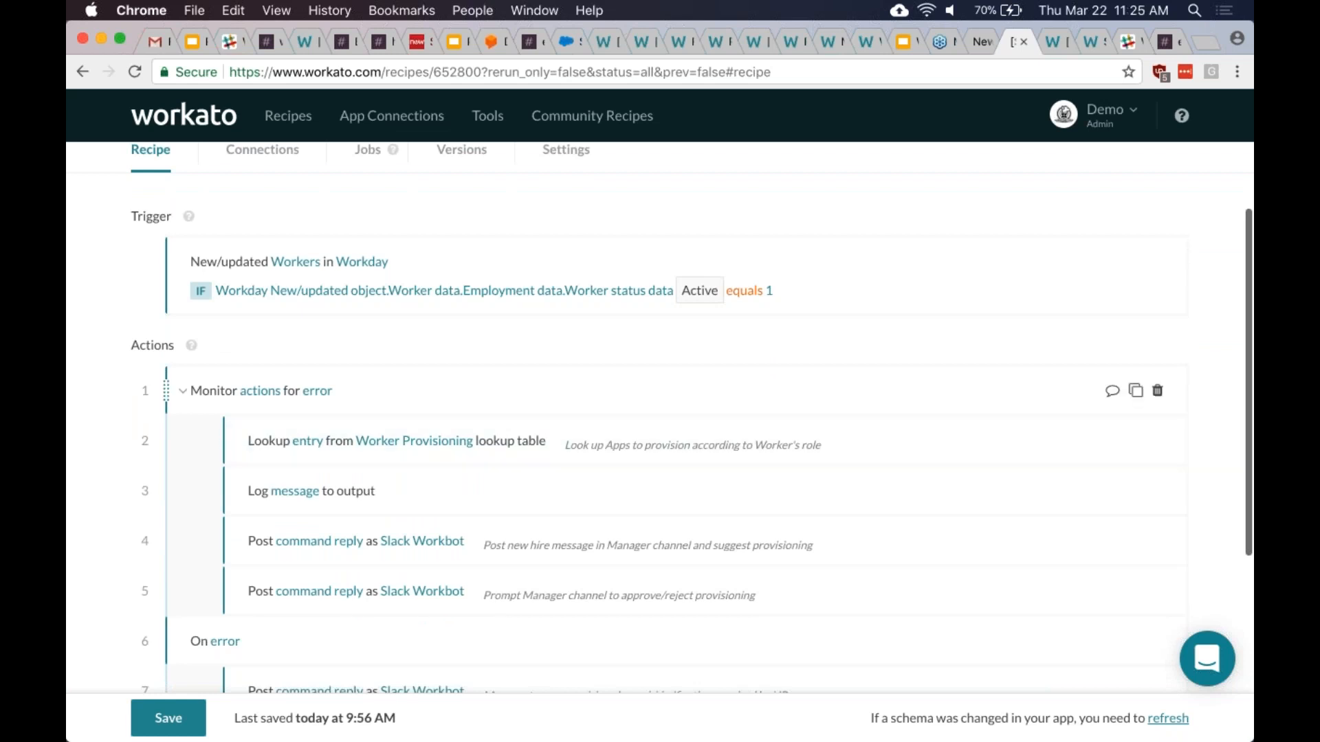
- Expand the Workday trigger: New/updated Workers, firing only when Worker status is Active equals 1
{"action": "left_click", "coordinate": [547, 278]}
{"action": "scroll", "coordinate": [569, 358], "scroll_direction": "down", "scroll_amount": 3}
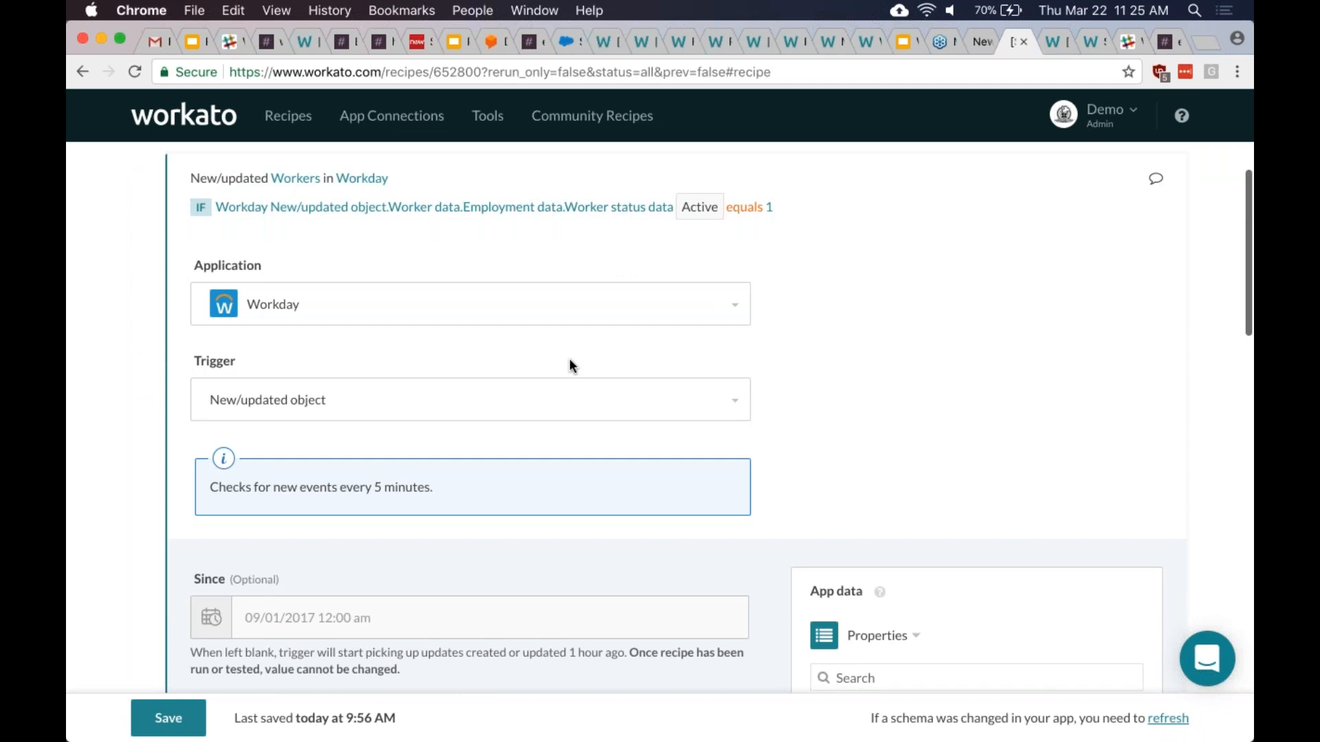
{"action": "scroll", "coordinate": [569, 357], "scroll_direction": "down", "scroll_amount": 4}
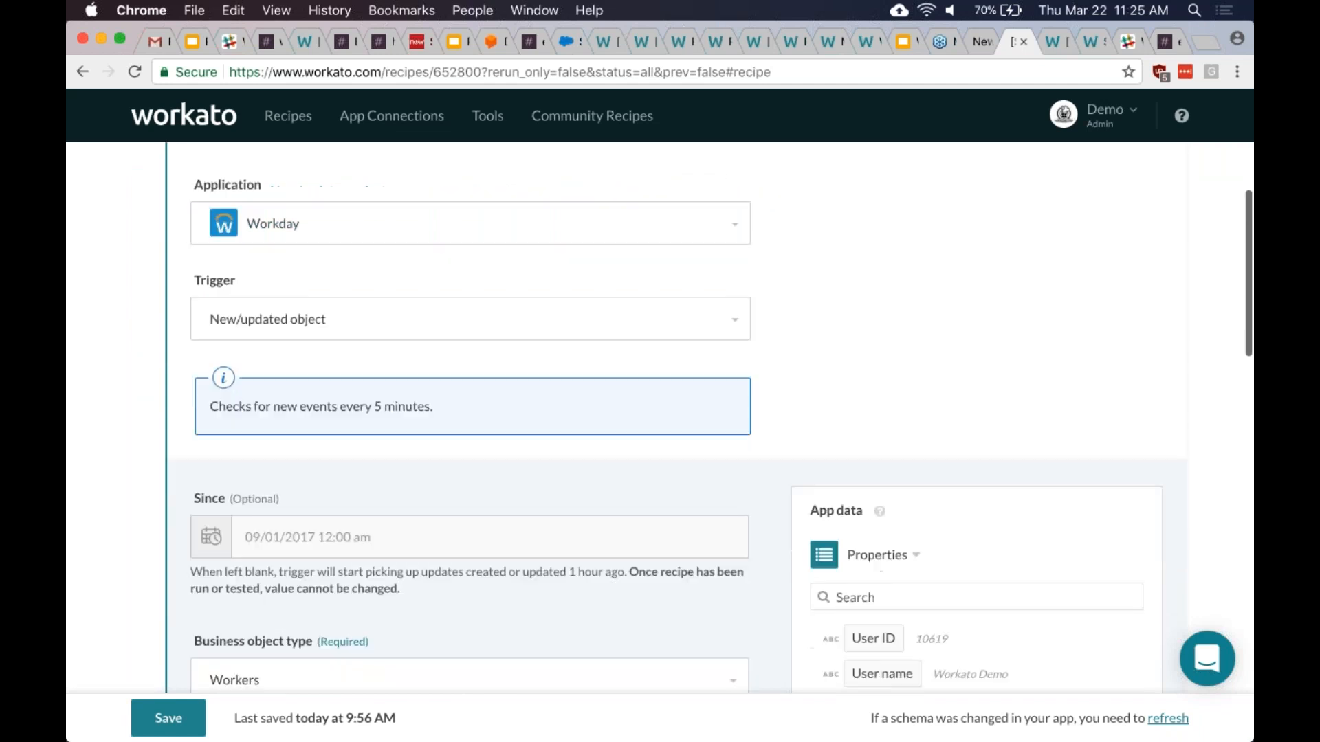
{"action": "scroll", "coordinate": [569, 357], "scroll_direction": "down", "scroll_amount": 6}
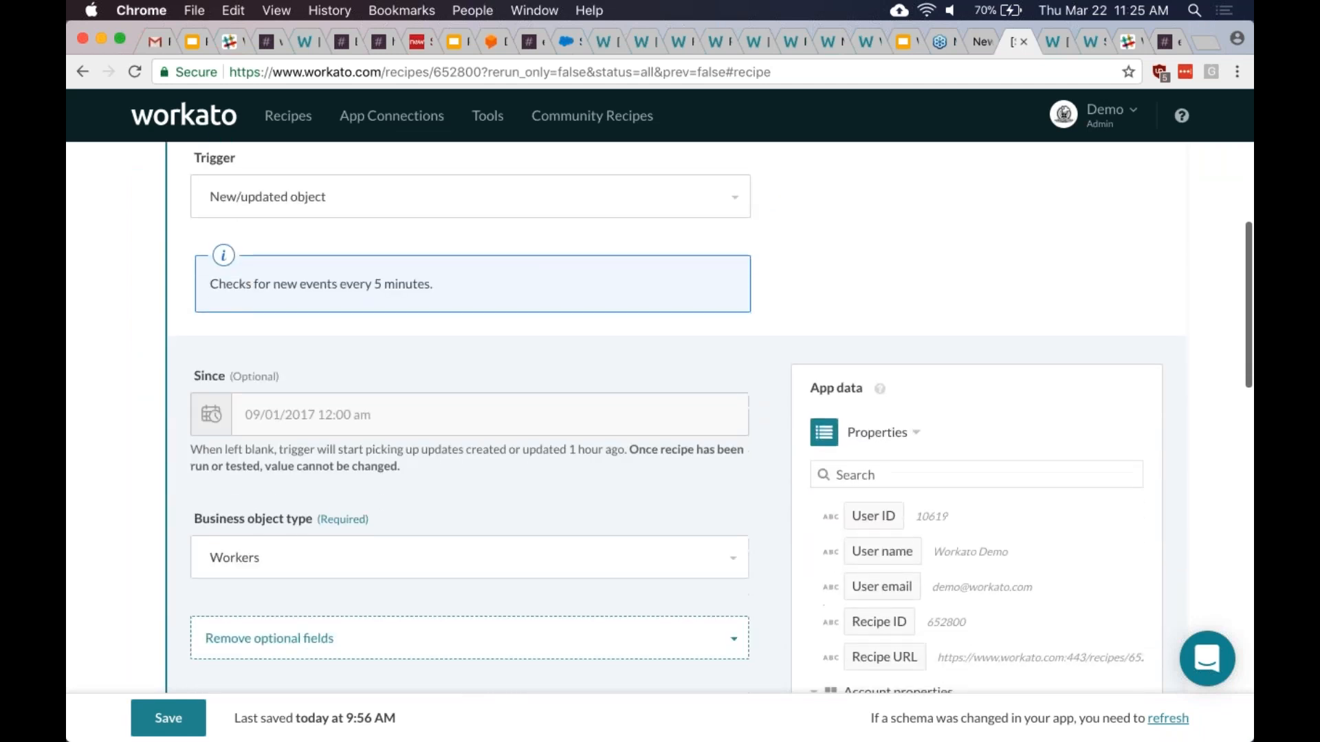
{"action": "scroll", "coordinate": [677, 417], "scroll_direction": "down", "scroll_amount": 2}
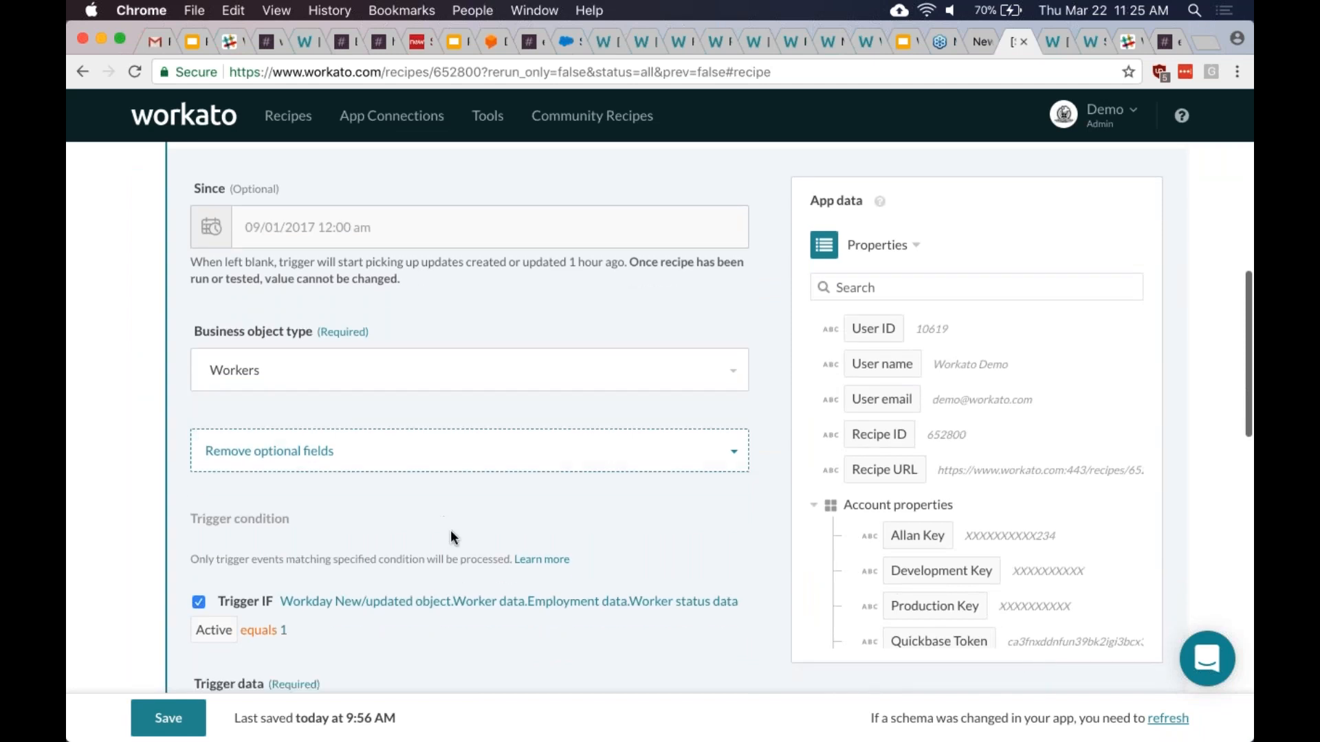
{"action": "scroll", "coordinate": [451, 530], "scroll_direction": "down", "scroll_amount": 4}
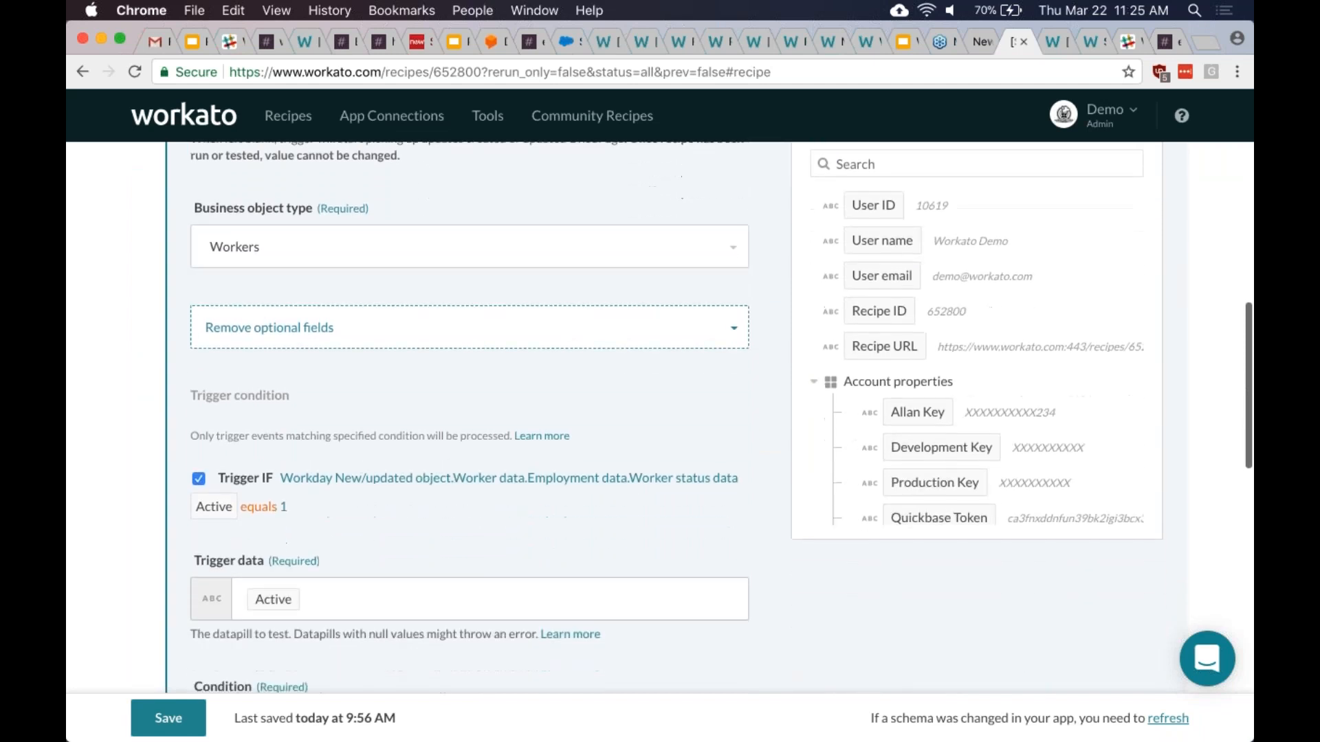
{"action": "scroll", "coordinate": [722, 417], "scroll_direction": "down", "scroll_amount": 3}
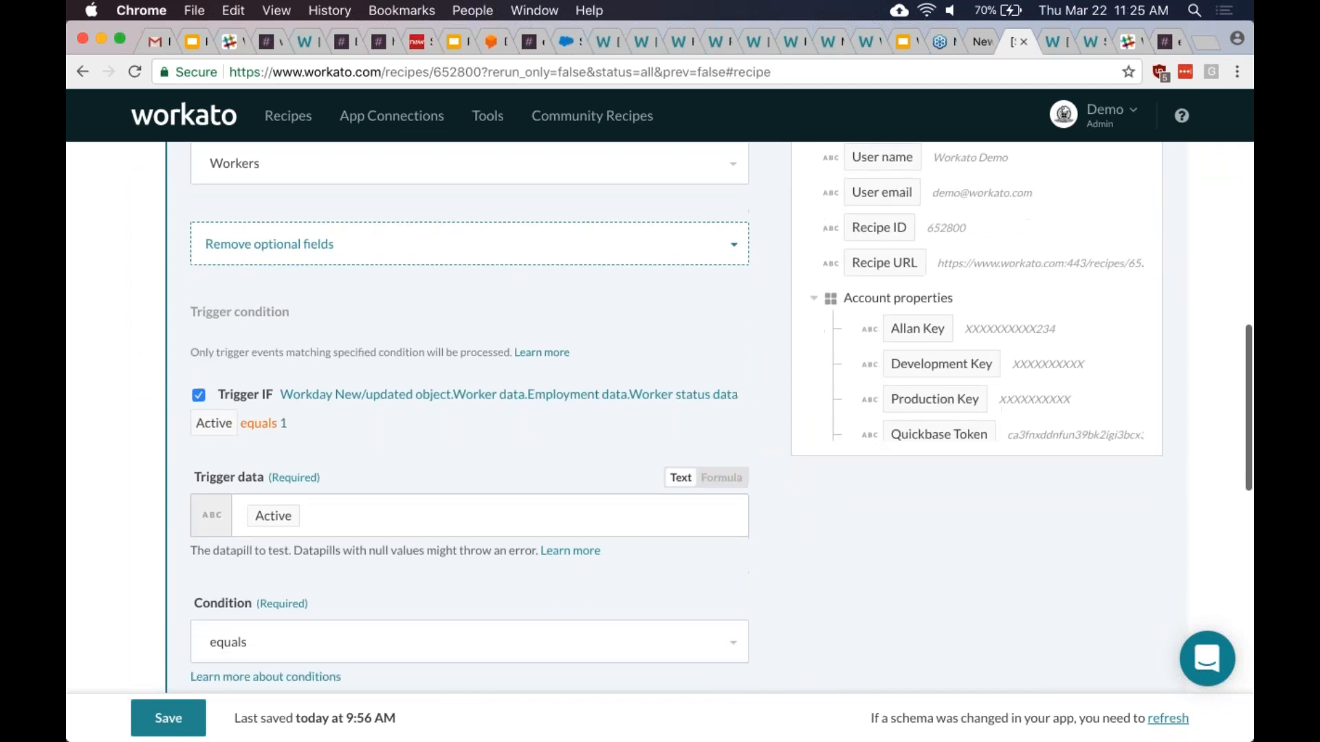
{"action": "scroll", "coordinate": [687, 416], "scroll_direction": "down", "scroll_amount": 10}
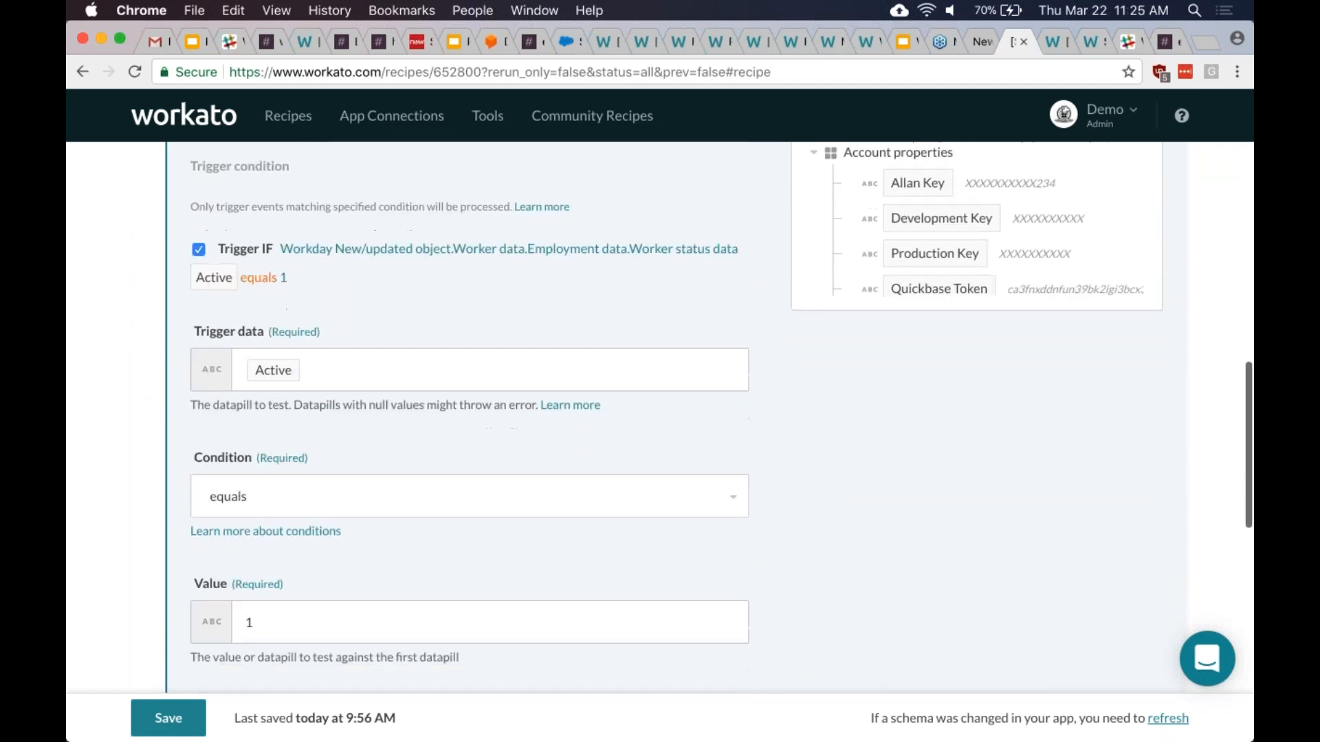
{"action": "scroll", "coordinate": [687, 550], "scroll_direction": "down", "scroll_amount": 4}
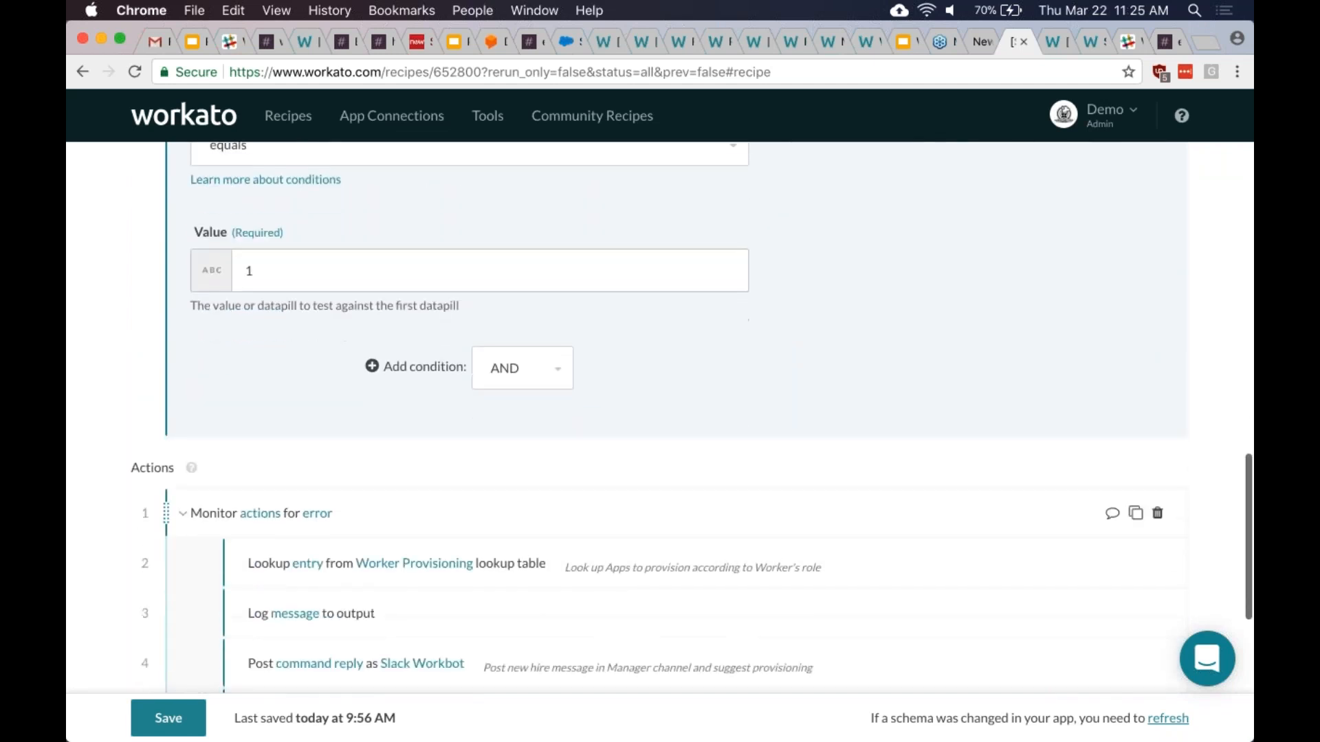
{"action": "scroll", "coordinate": [479, 425], "scroll_direction": "down", "scroll_amount": 3}
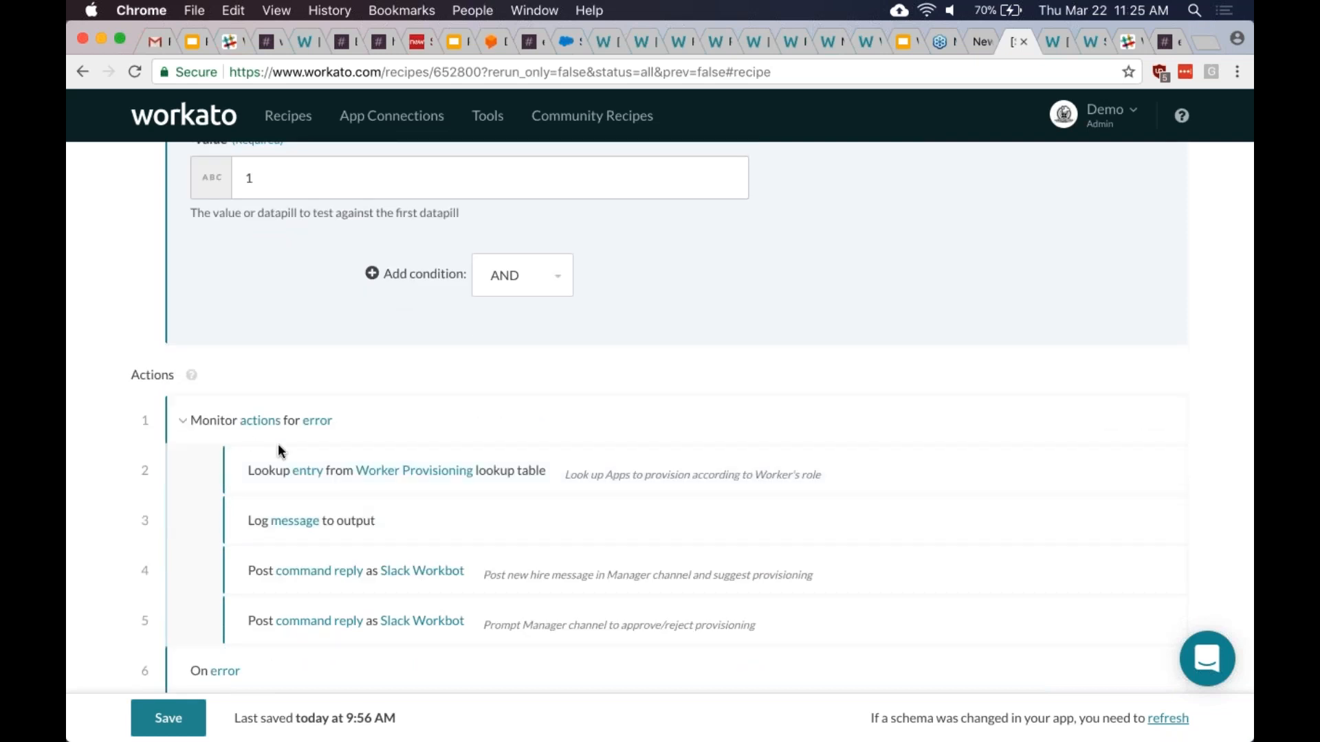
{"action": "scroll", "coordinate": [279, 450], "scroll_direction": "up", "scroll_amount": 15}
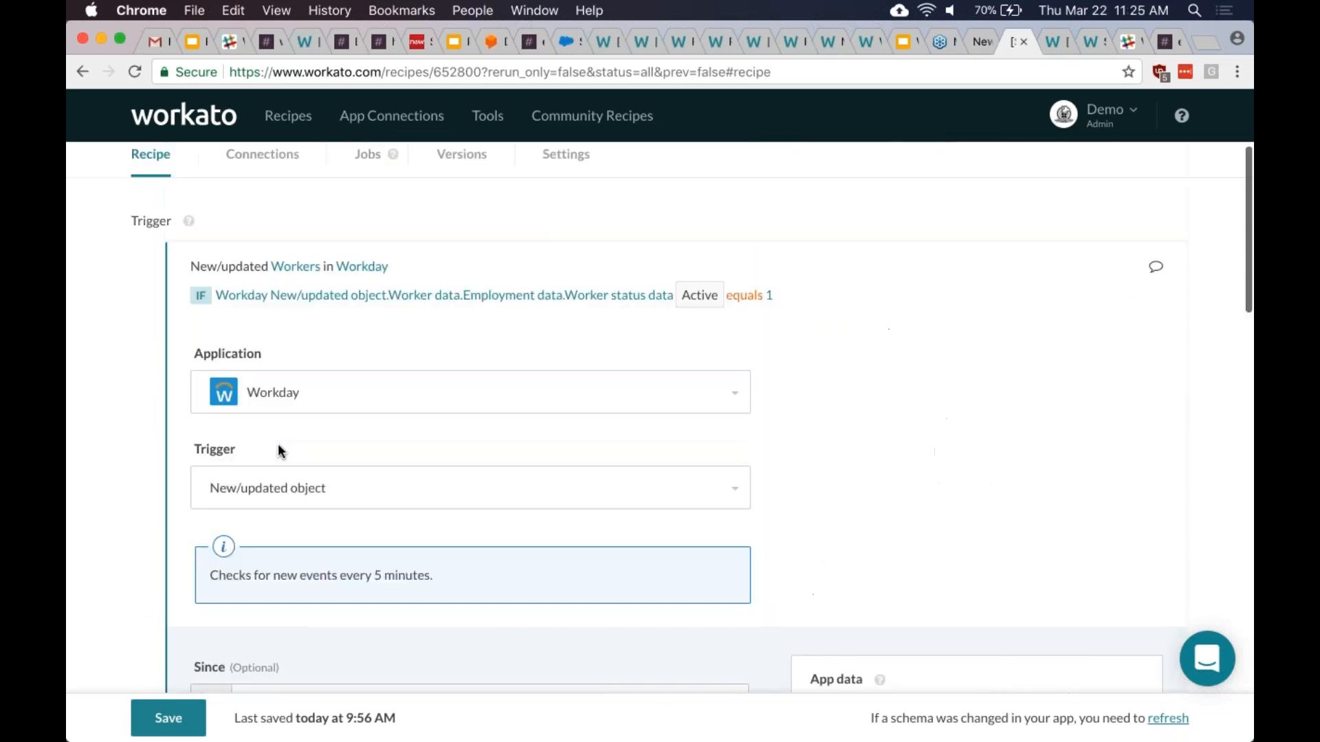
{"action": "scroll", "coordinate": [279, 450], "scroll_direction": "up", "scroll_amount": 5}
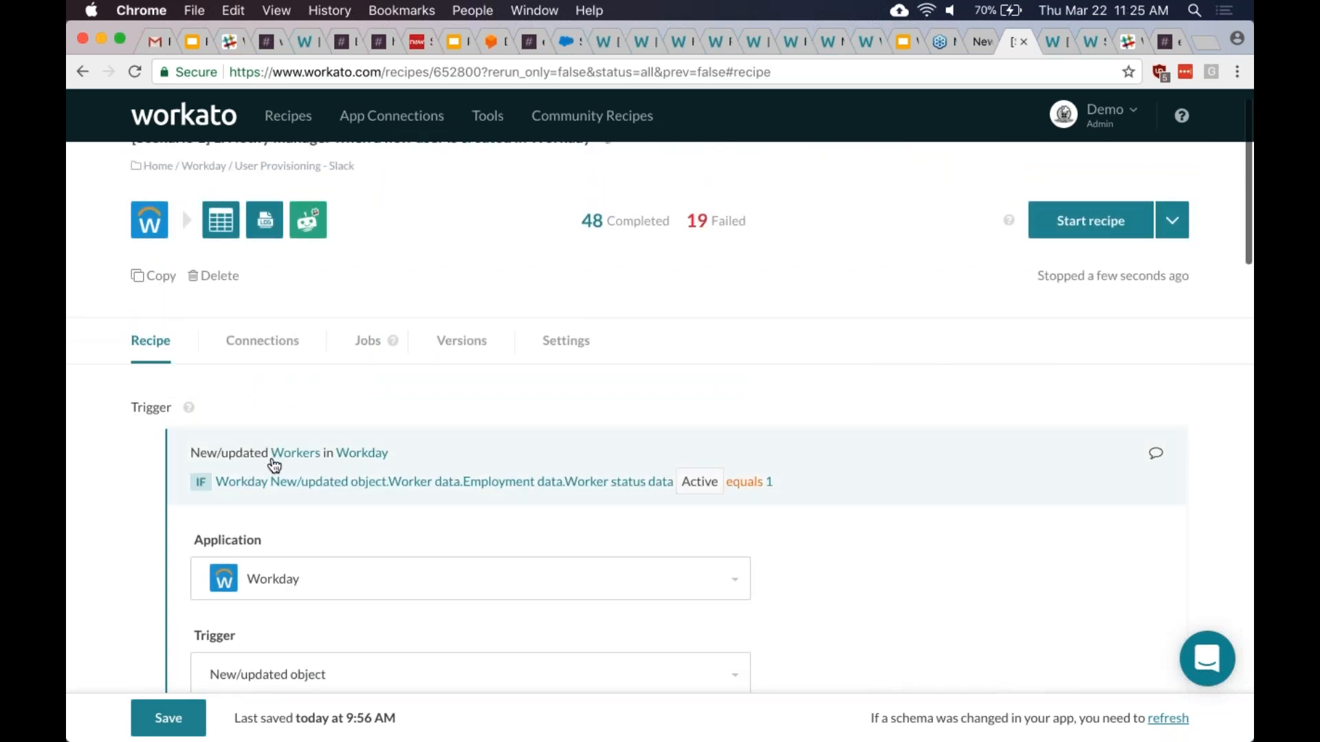
- Collapse the Workday trigger and review the eight steps, including the On error Slack Workbot branch
{"action": "left_click", "coordinate": [275, 465]}
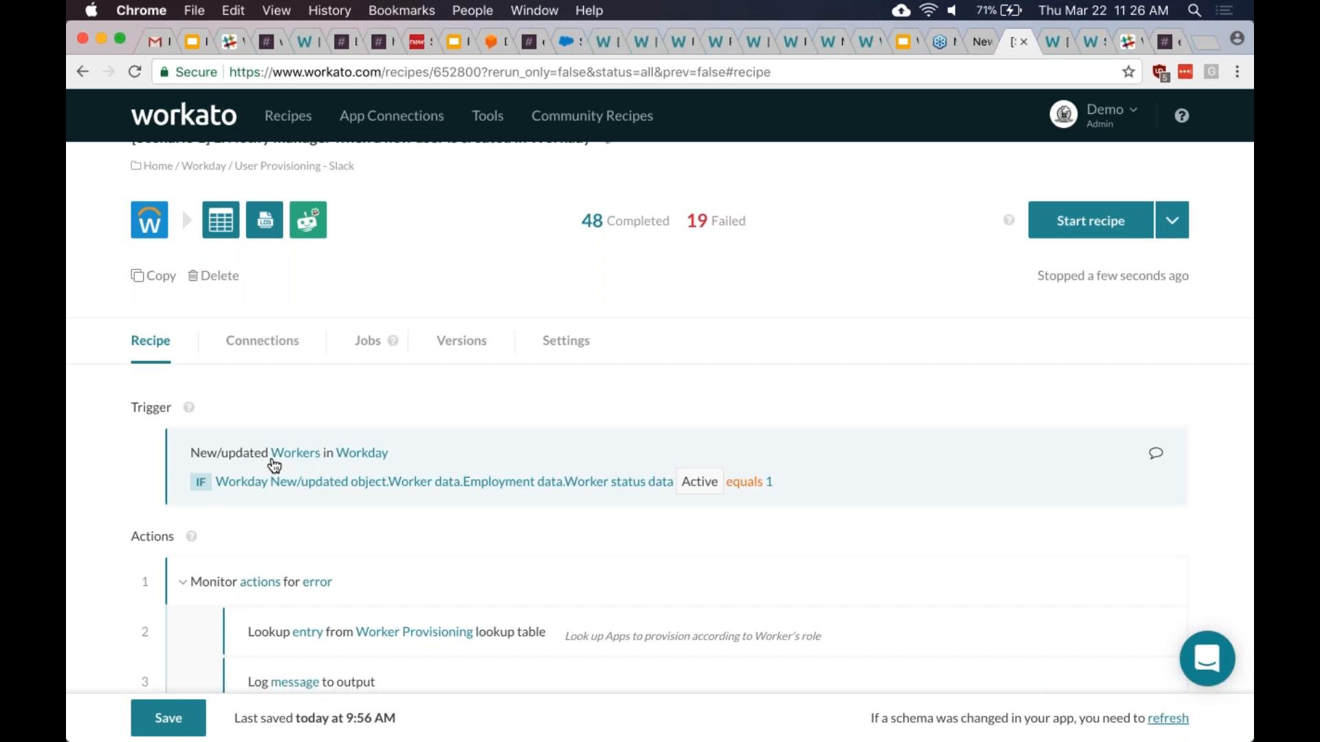
{"action": "scroll", "coordinate": [275, 466], "scroll_direction": "down", "scroll_amount": 5}
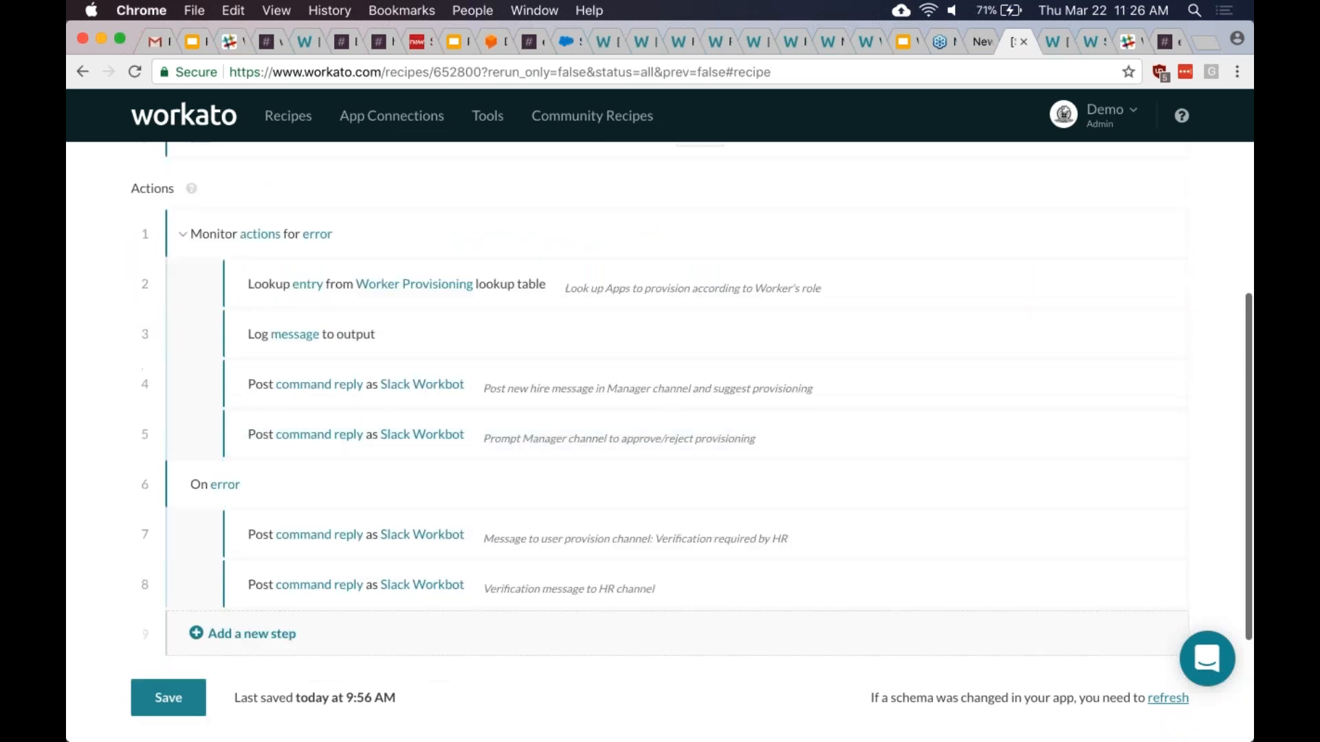
{"action": "scroll", "coordinate": [398, 399], "scroll_direction": "up", "scroll_amount": 2}
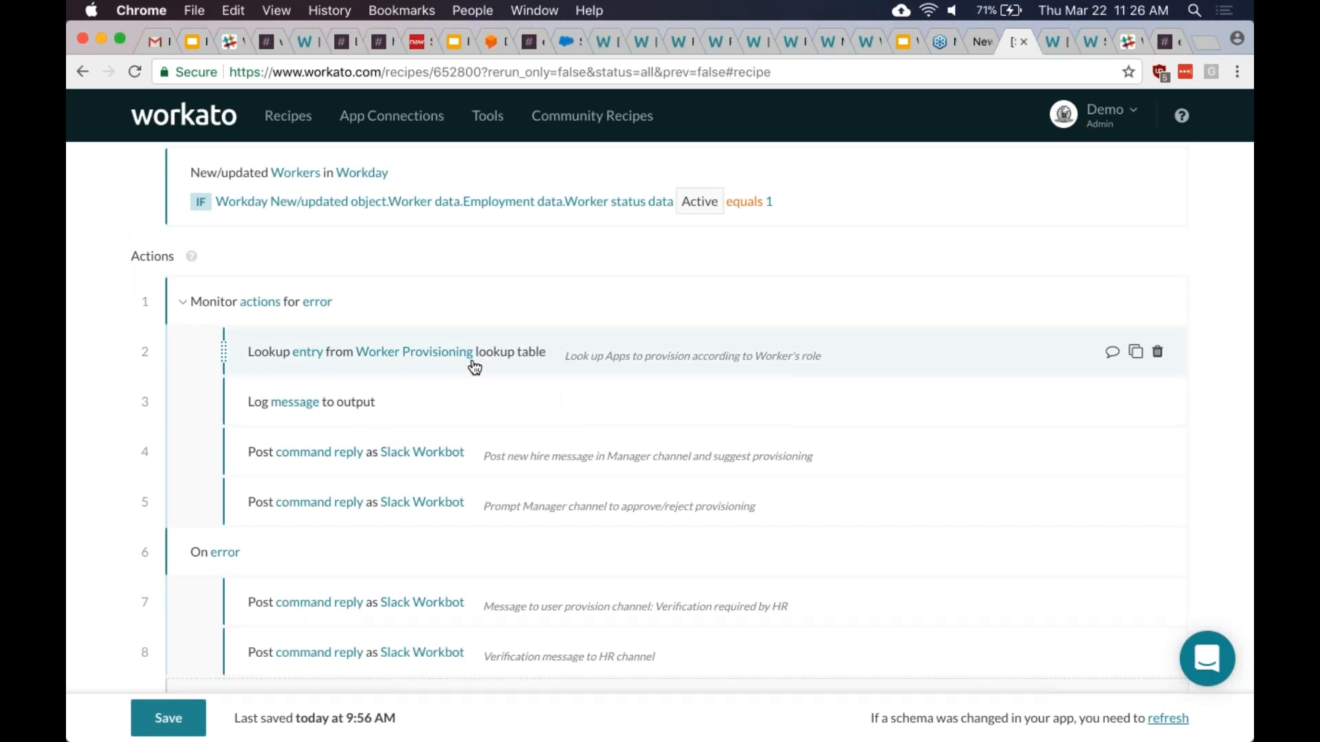
- Expand the Worker Provisioning lookup and the Log message steps to inspect their settings
{"action": "left_click", "coordinate": [472, 366]}
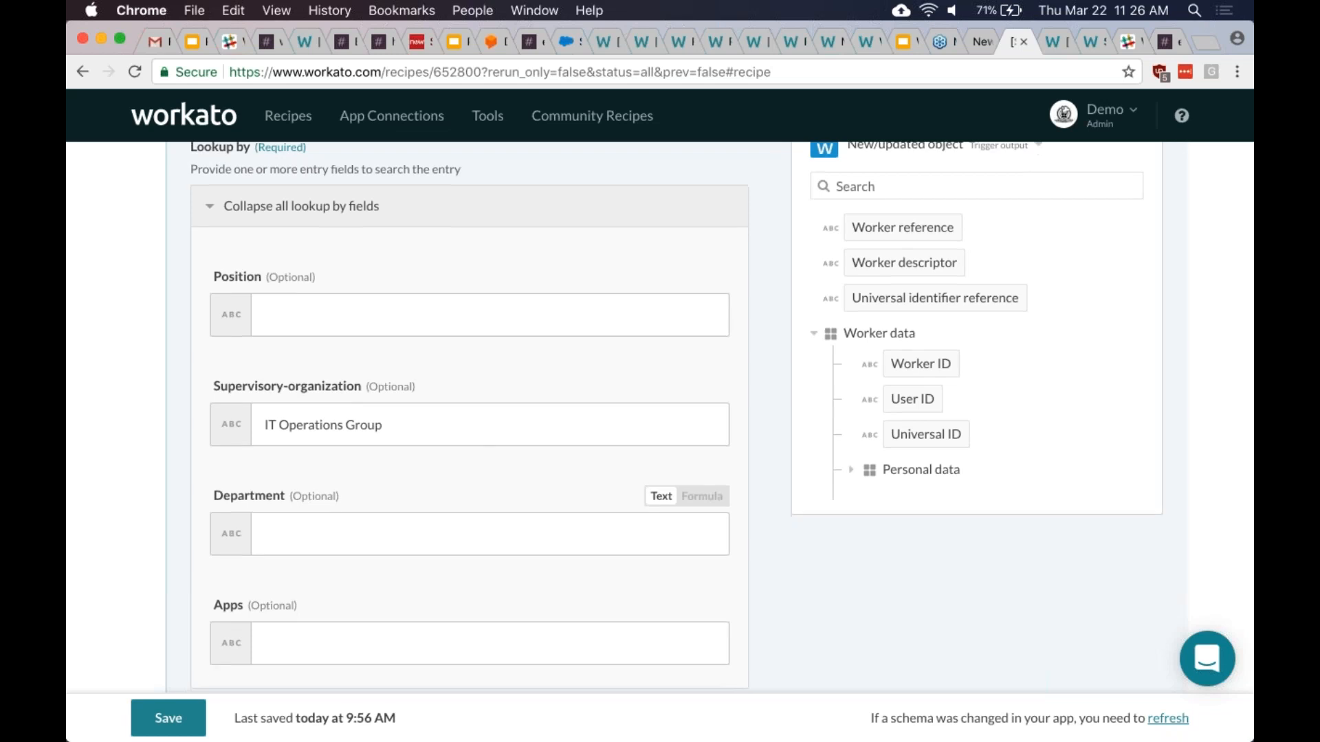
{"action": "scroll", "coordinate": [481, 508], "scroll_direction": "down", "scroll_amount": 2}
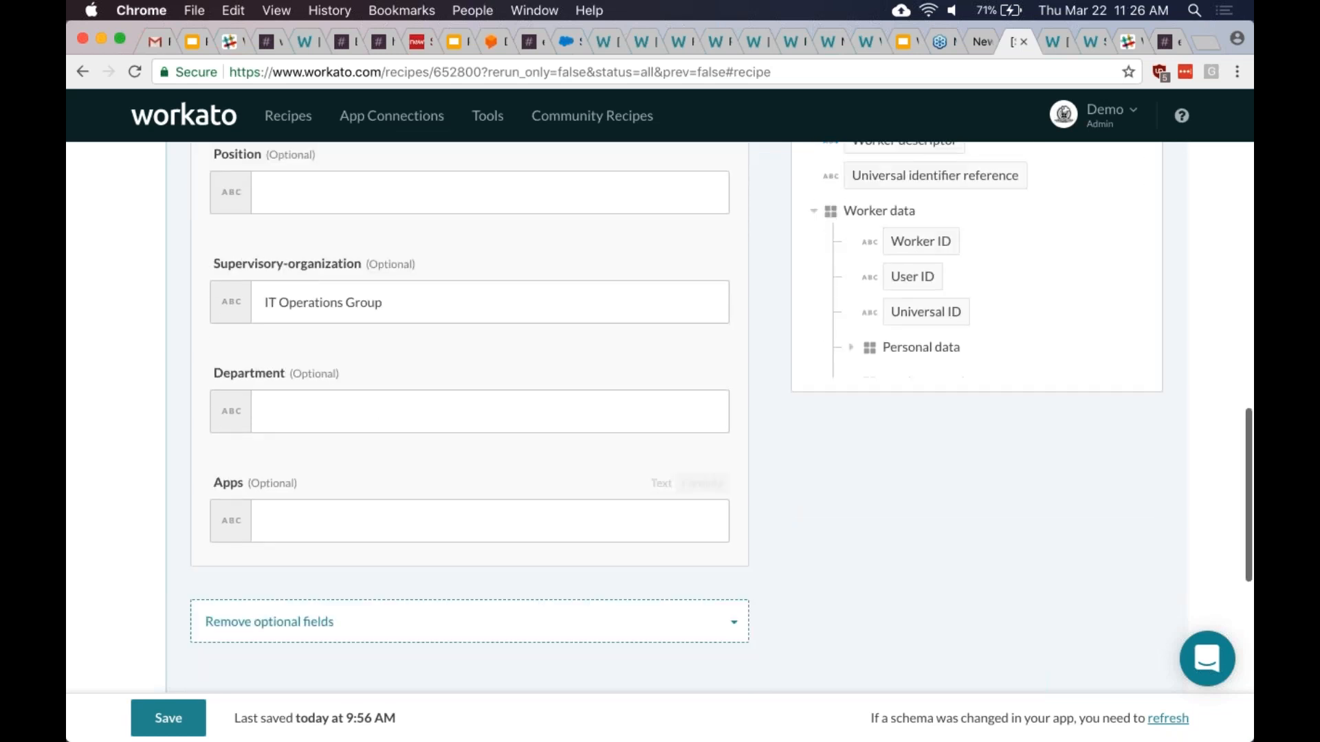
{"action": "scroll", "coordinate": [481, 509], "scroll_direction": "down", "scroll_amount": 4}
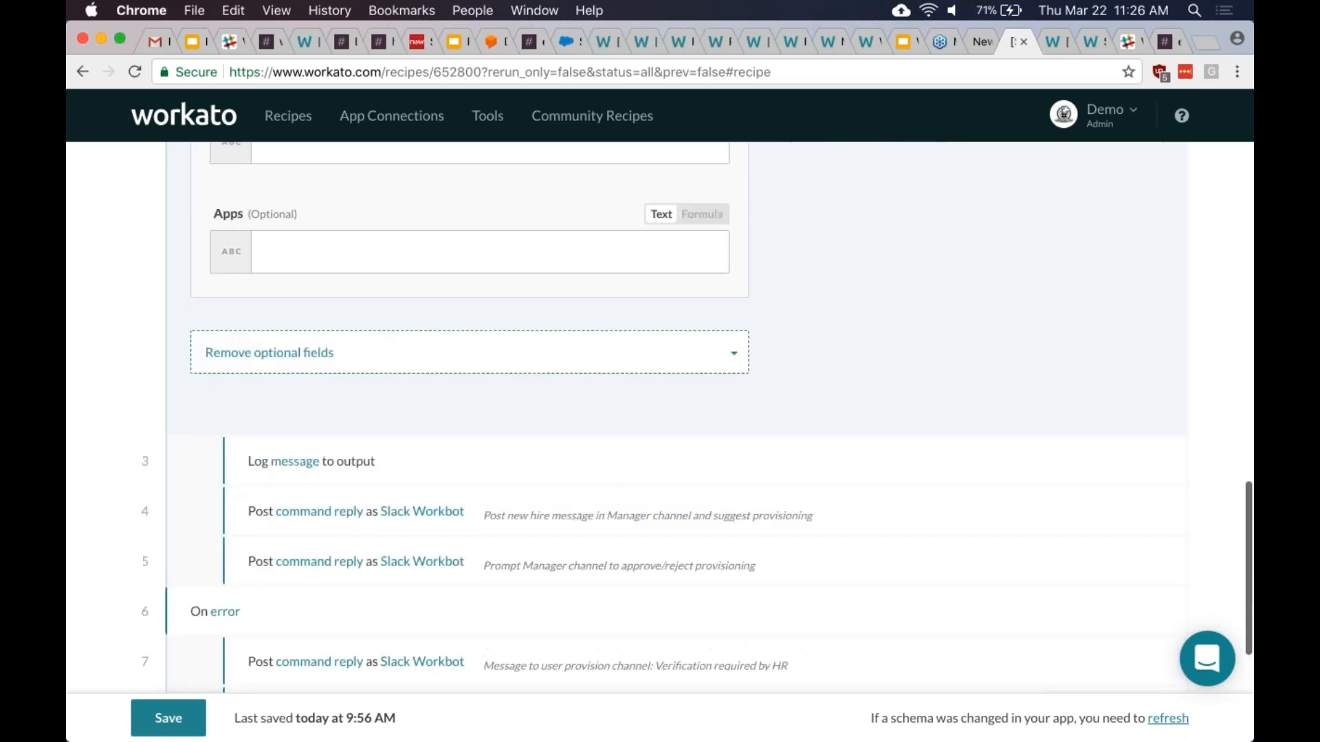
{"action": "left_click", "coordinate": [568, 462]}
{"action": "scroll", "coordinate": [569, 453], "scroll_direction": "up", "scroll_amount": 3}
{"action": "scroll", "coordinate": [569, 453], "scroll_direction": "down", "scroll_amount": 5}
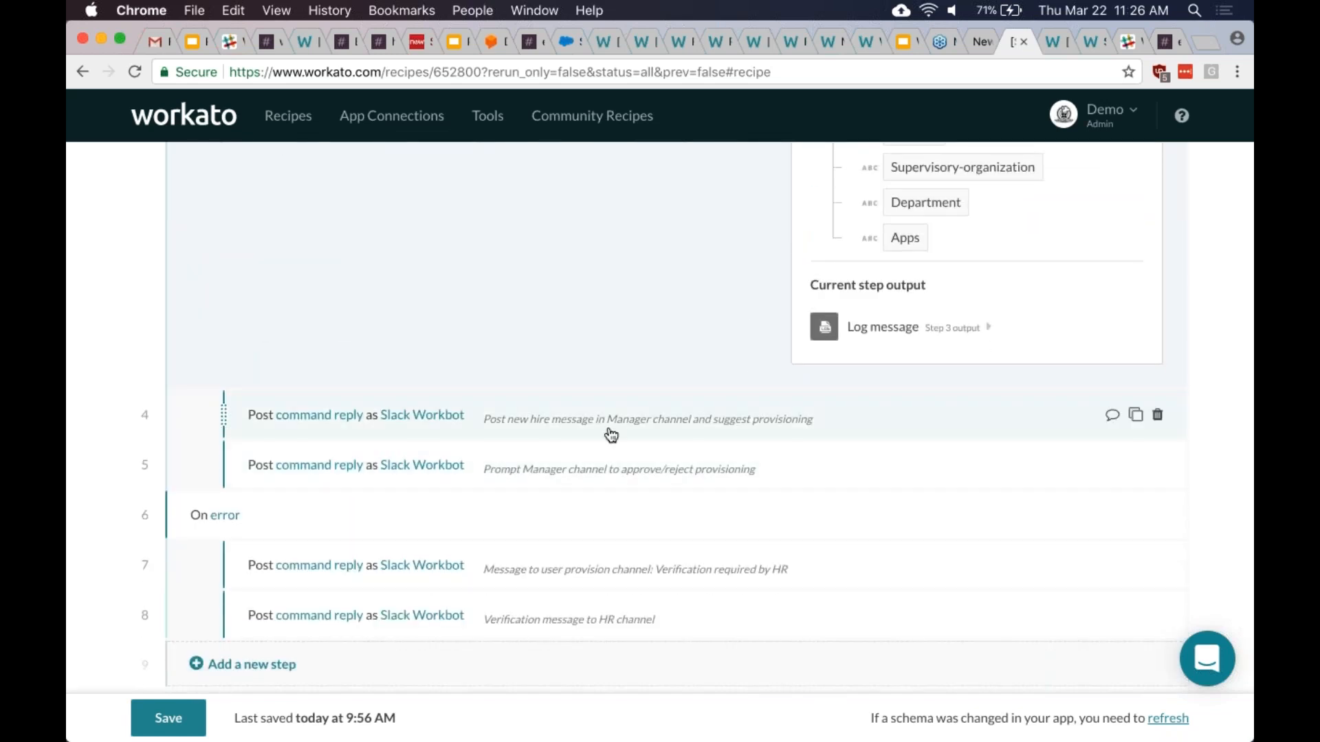
- Expand step 4's Workbot for Slack Post command reply settings and scroll through its fields
{"action": "left_click", "coordinate": [611, 434]}
{"action": "scroll", "coordinate": [620, 453], "scroll_direction": "down", "scroll_amount": 1}
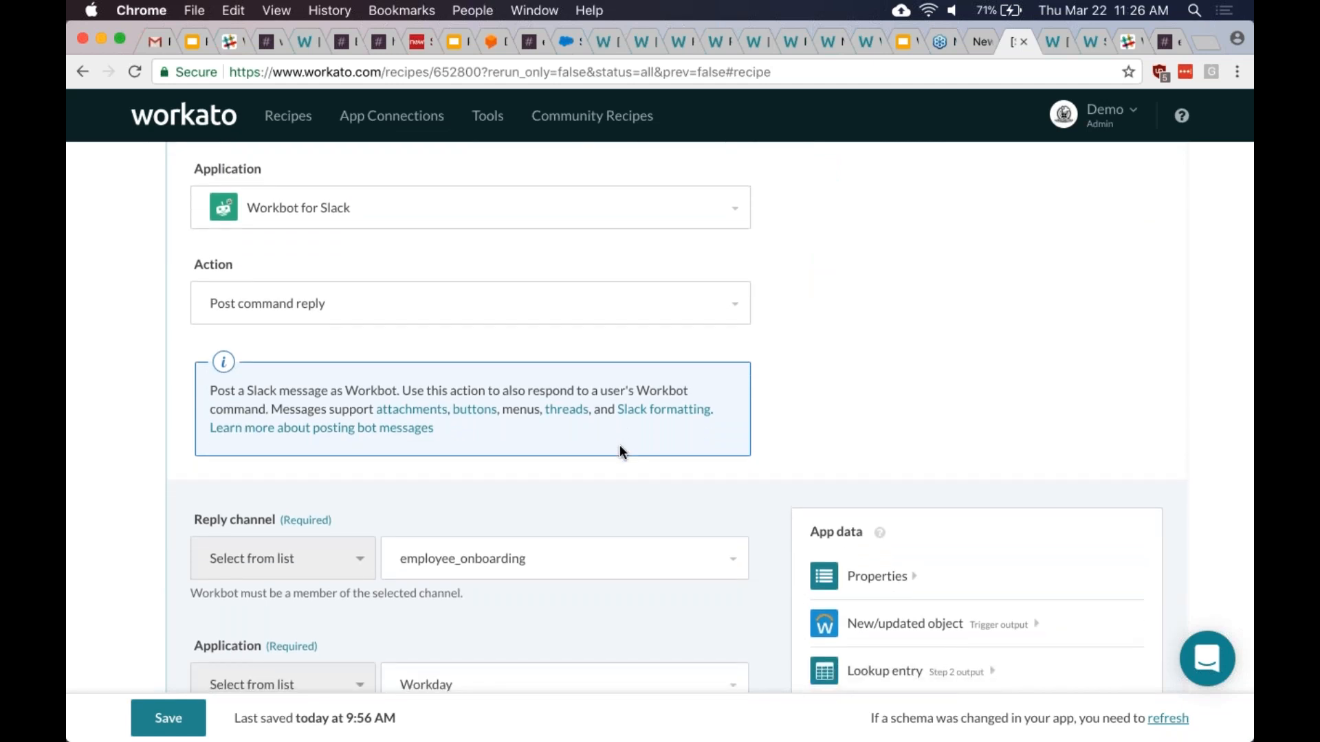
{"action": "scroll", "coordinate": [620, 446], "scroll_direction": "down", "scroll_amount": 1}
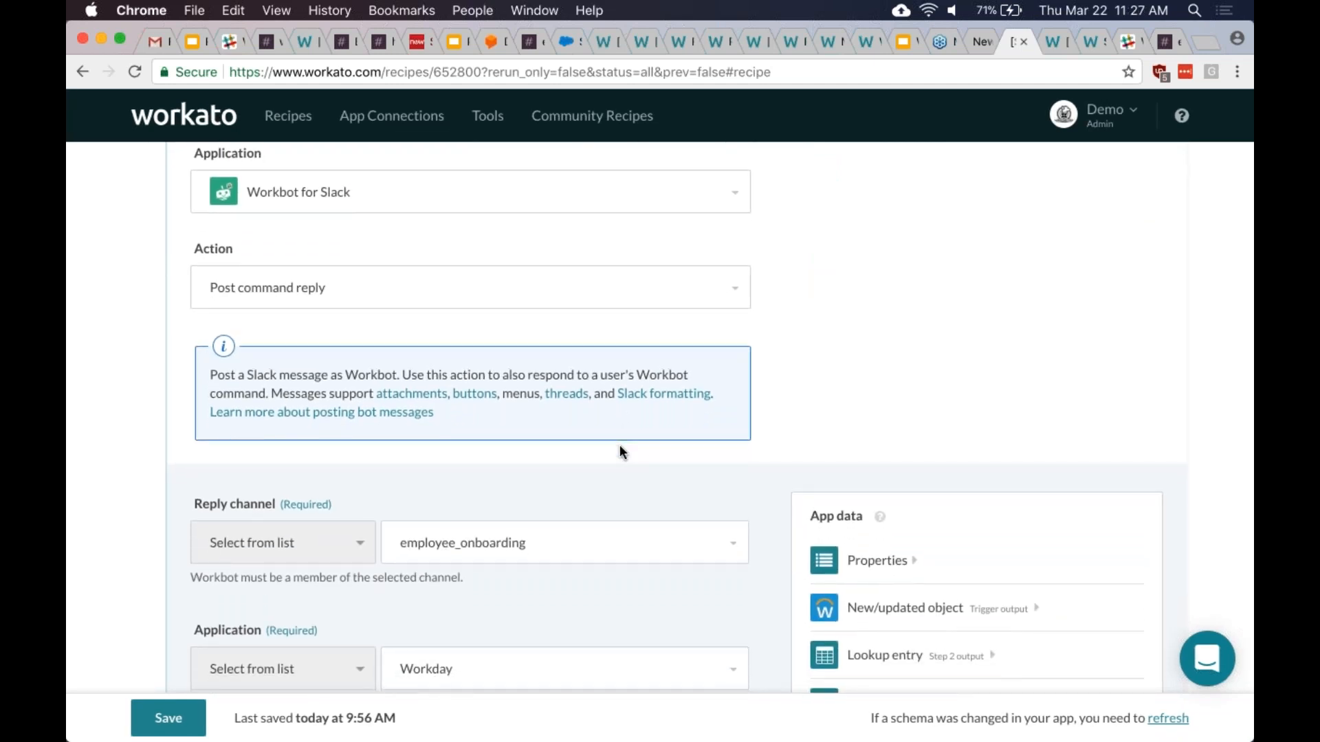
{"action": "scroll", "coordinate": [620, 452], "scroll_direction": "down", "scroll_amount": 1}
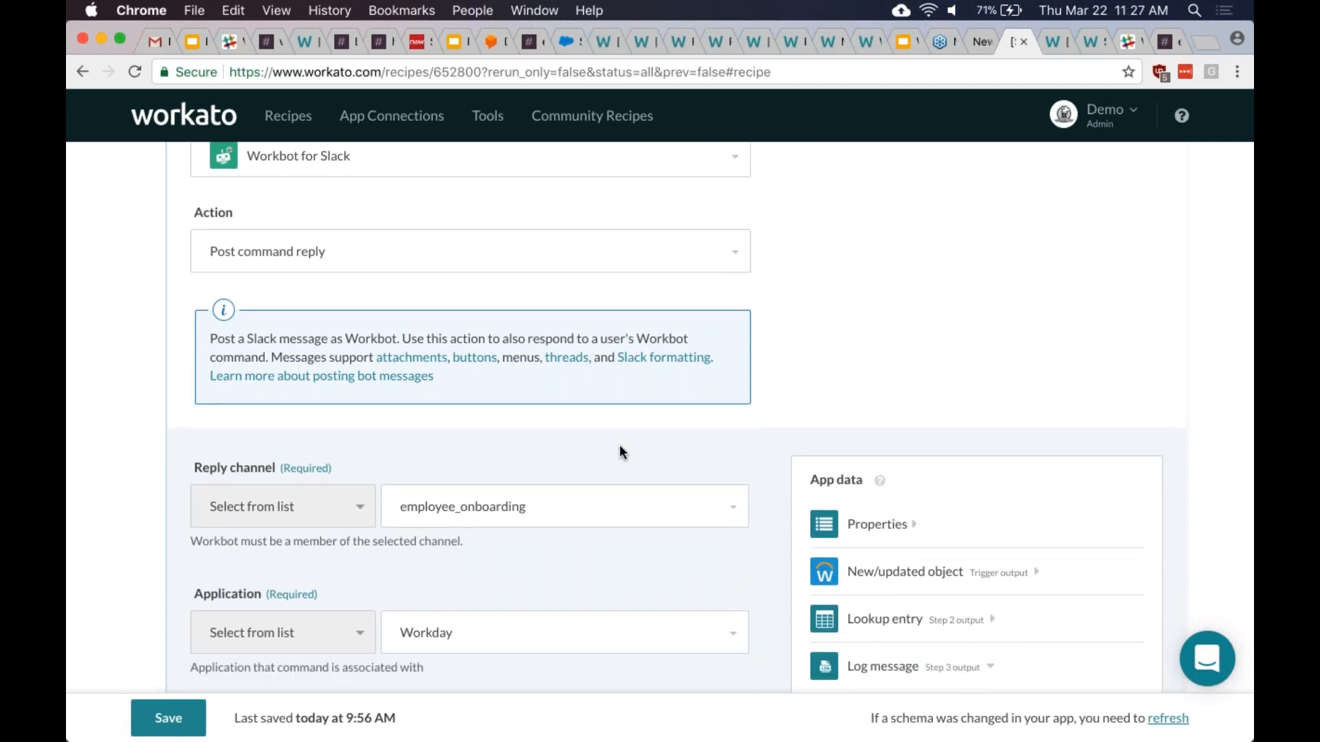
{"action": "scroll", "coordinate": [620, 453], "scroll_direction": "down", "scroll_amount": 3}
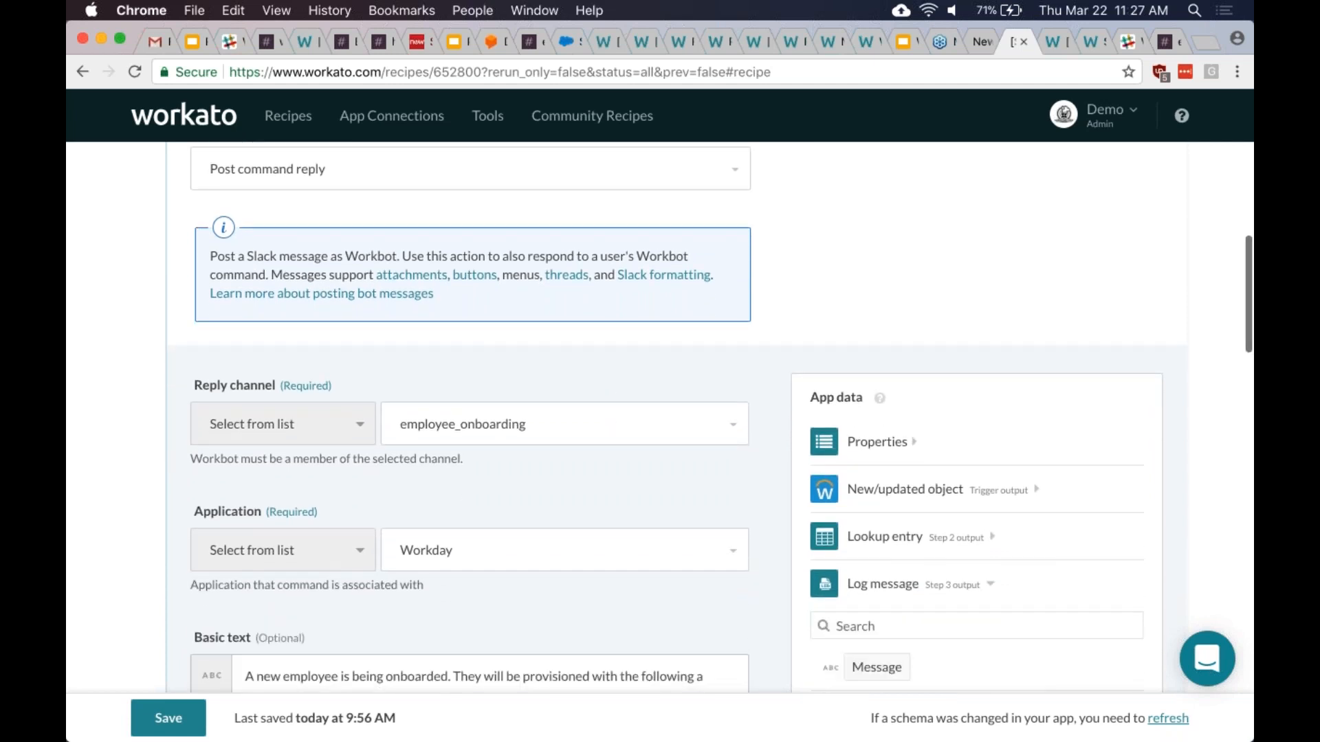
{"action": "scroll", "coordinate": [620, 452], "scroll_direction": "down", "scroll_amount": 2}
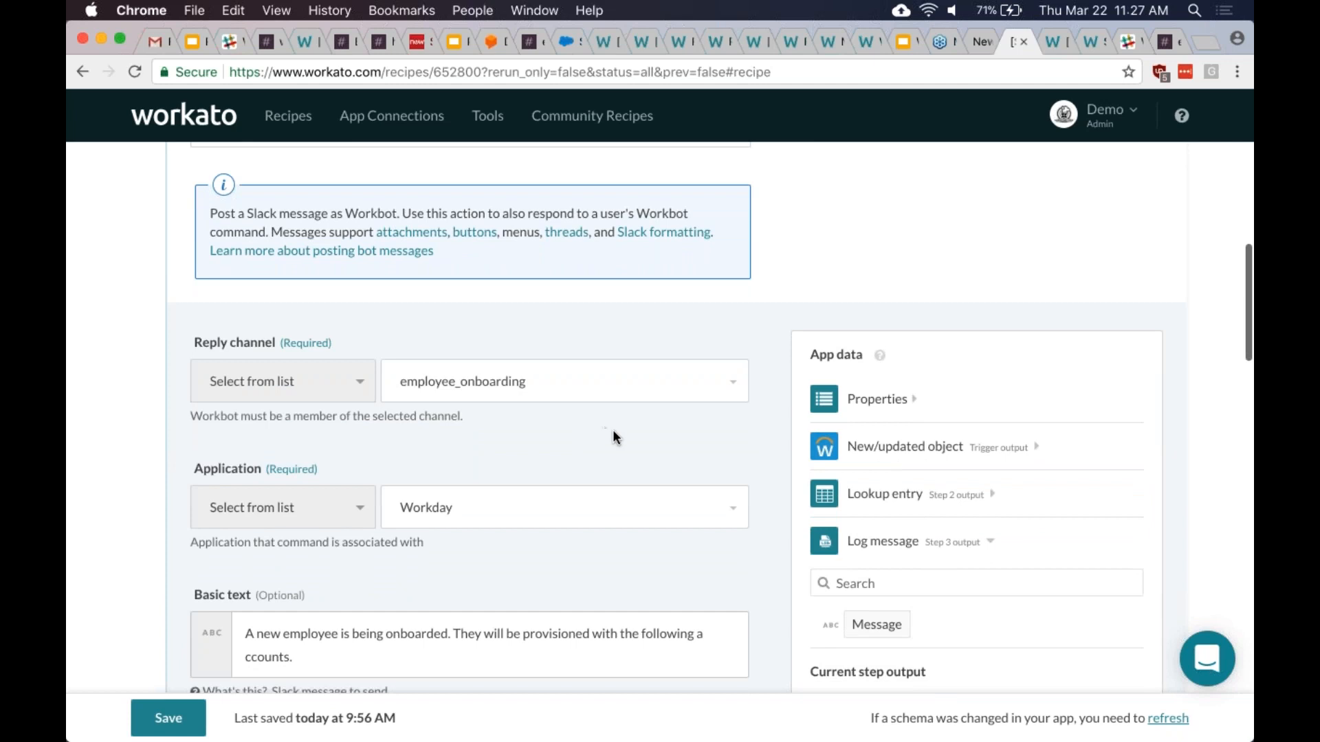
{"action": "scroll", "coordinate": [612, 437], "scroll_direction": "down", "scroll_amount": 1}
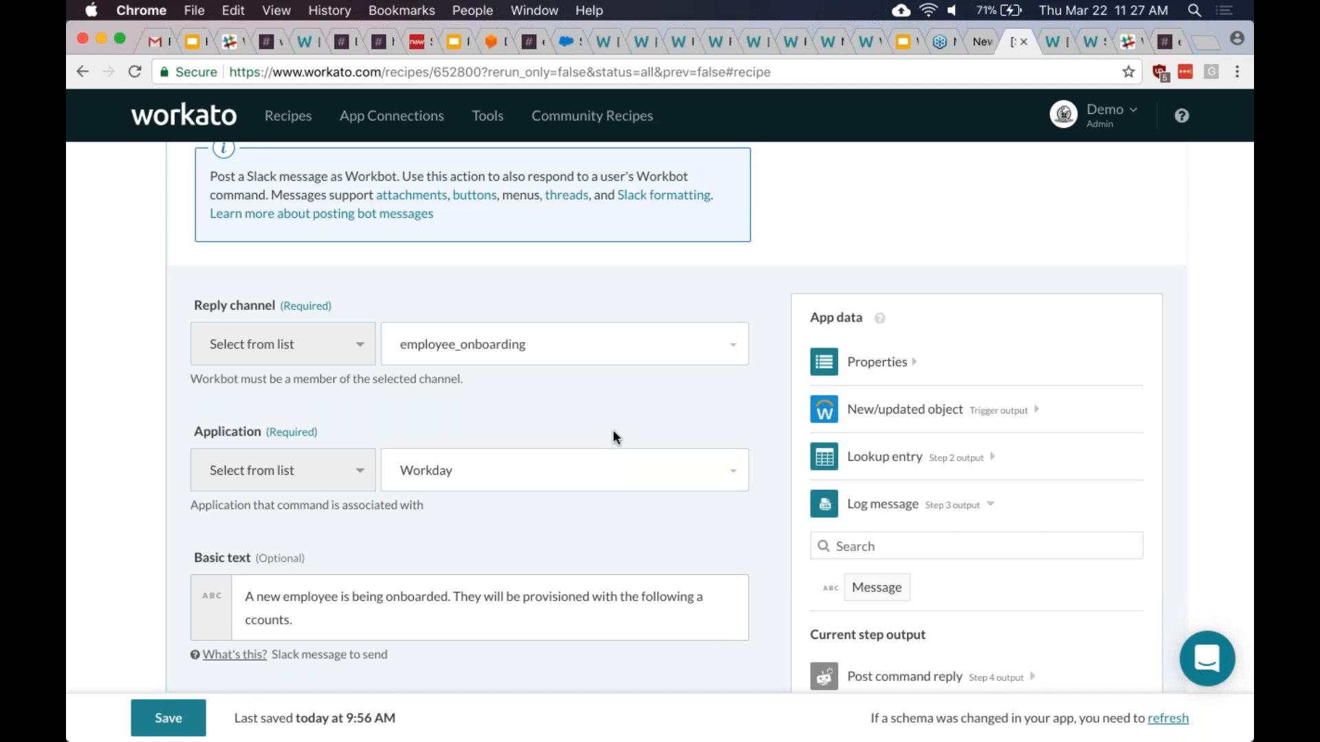
{"action": "scroll", "coordinate": [613, 430], "scroll_direction": "down", "scroll_amount": 3}
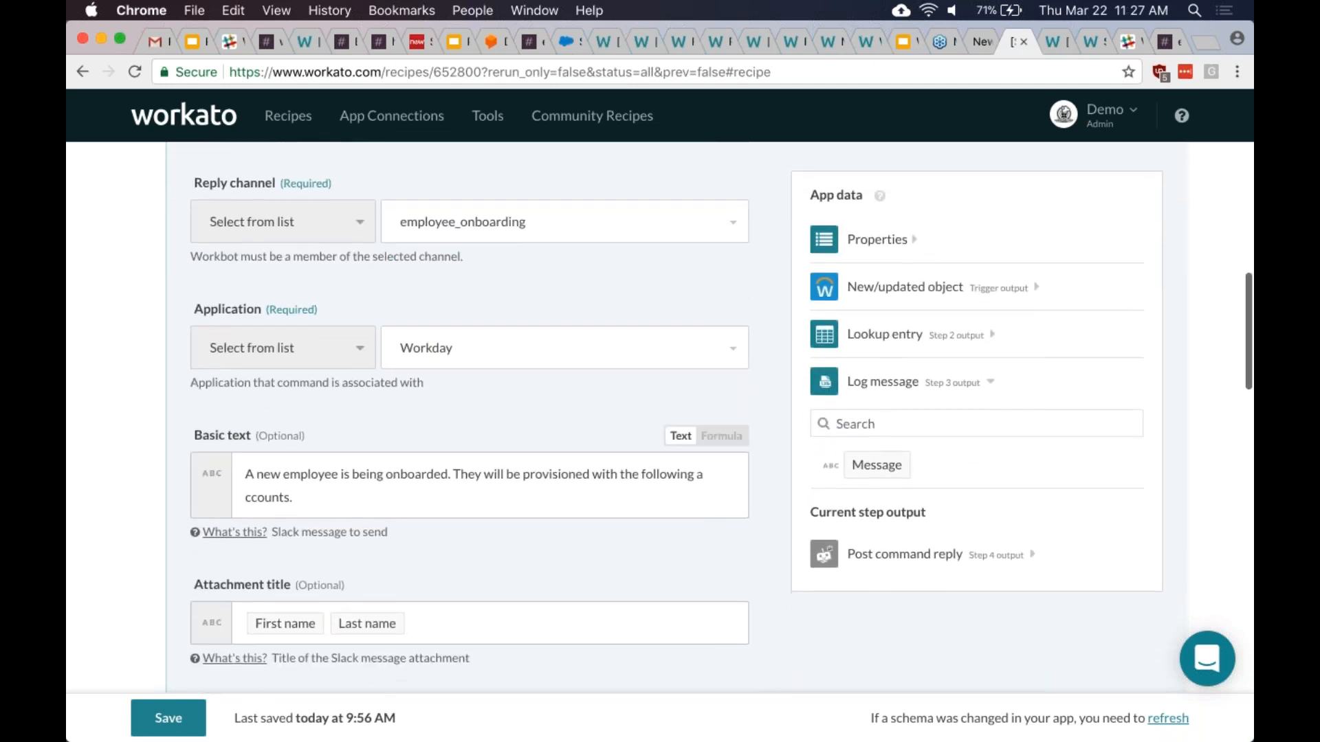
{"action": "scroll", "coordinate": [613, 430], "scroll_direction": "down", "scroll_amount": 1}
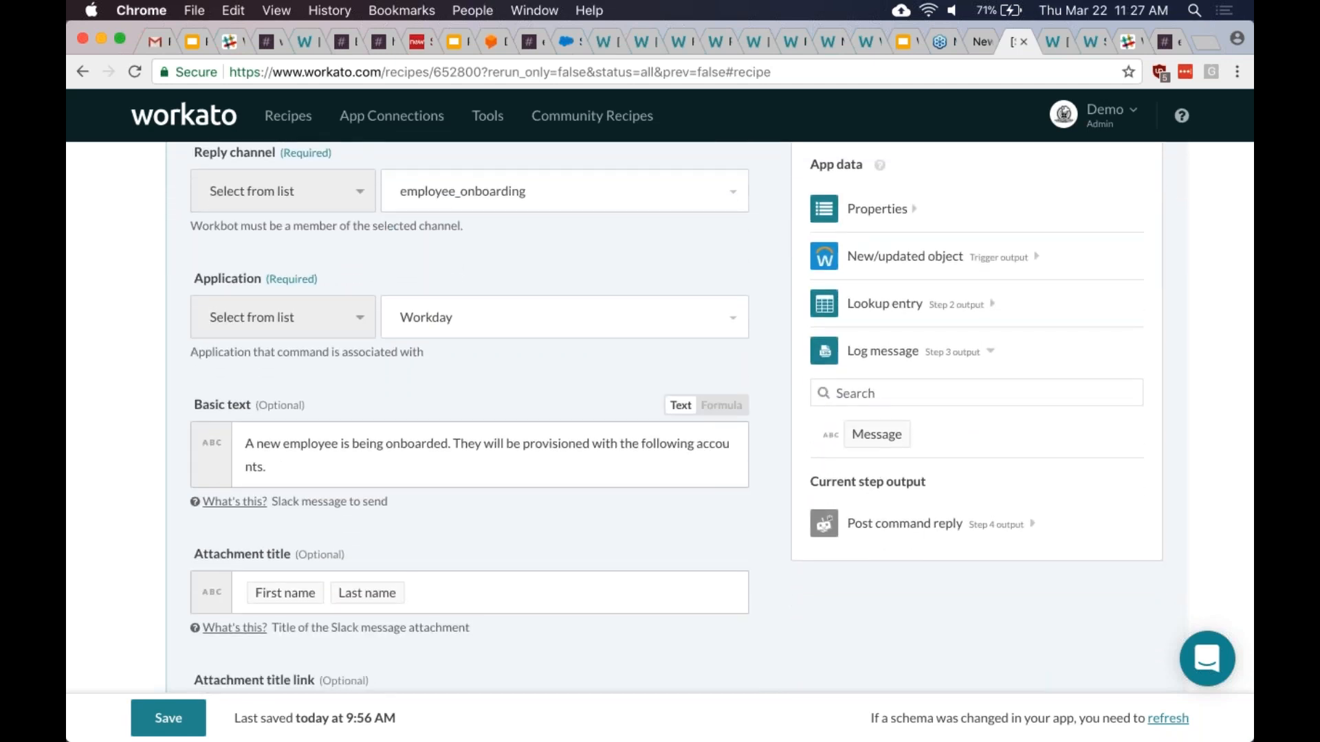
{"action": "scroll", "coordinate": [612, 431], "scroll_direction": "up", "scroll_amount": 7}
{"action": "scroll", "coordinate": [612, 430], "scroll_direction": "up", "scroll_amount": 8}
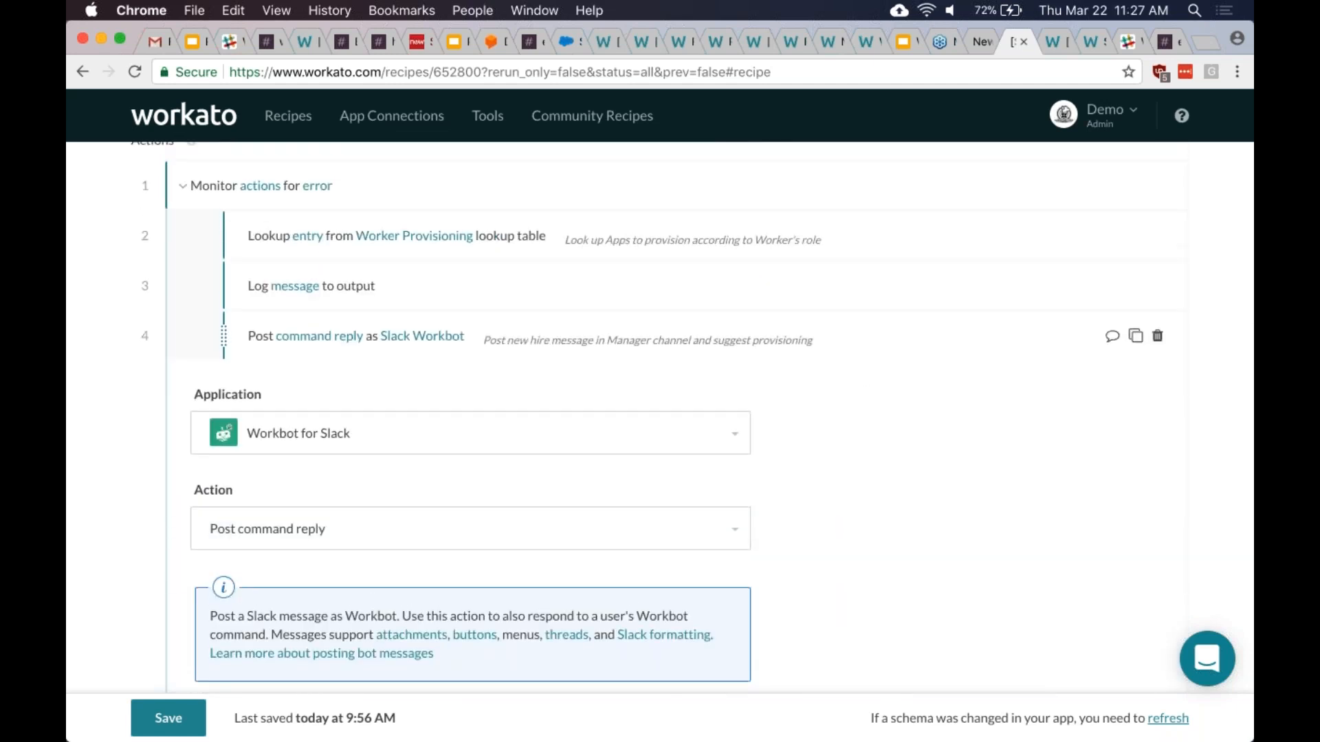
{"action": "scroll", "coordinate": [604, 497], "scroll_direction": "down", "scroll_amount": 2}
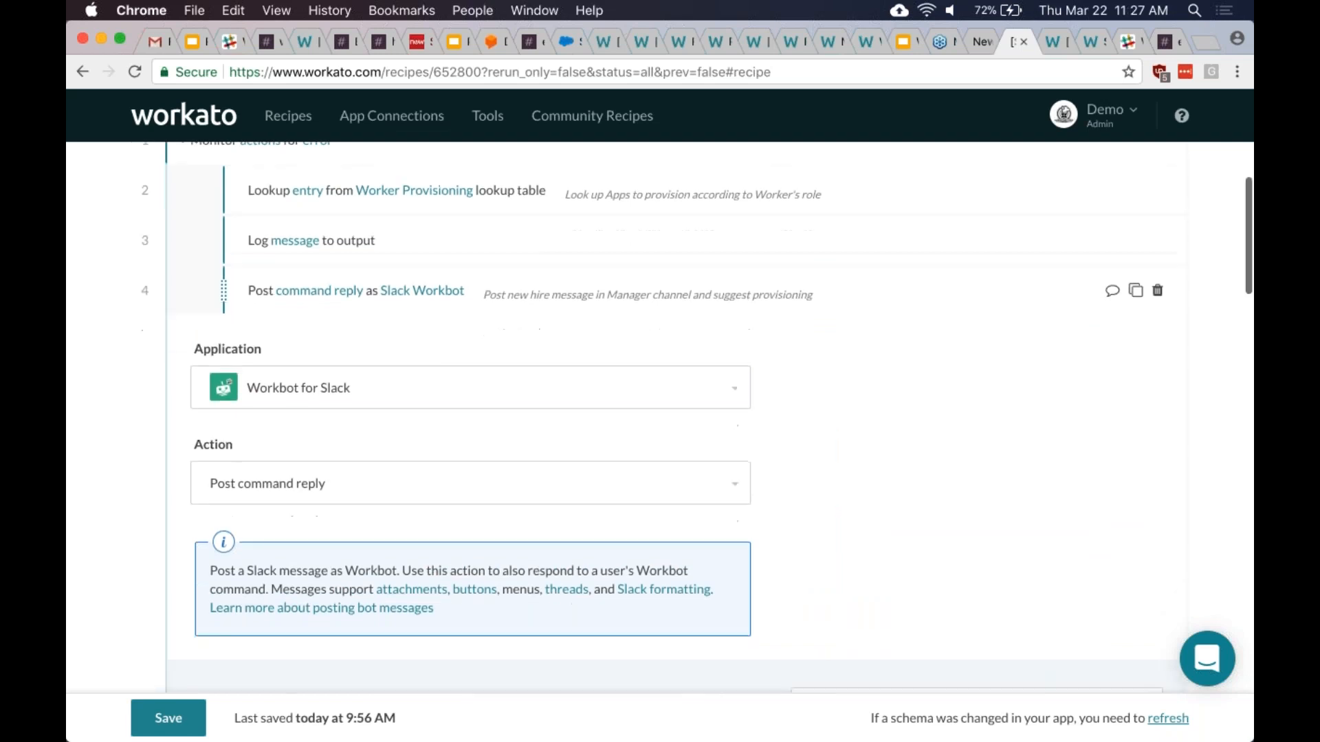
{"action": "scroll", "coordinate": [602, 494], "scroll_direction": "down", "scroll_amount": 1}
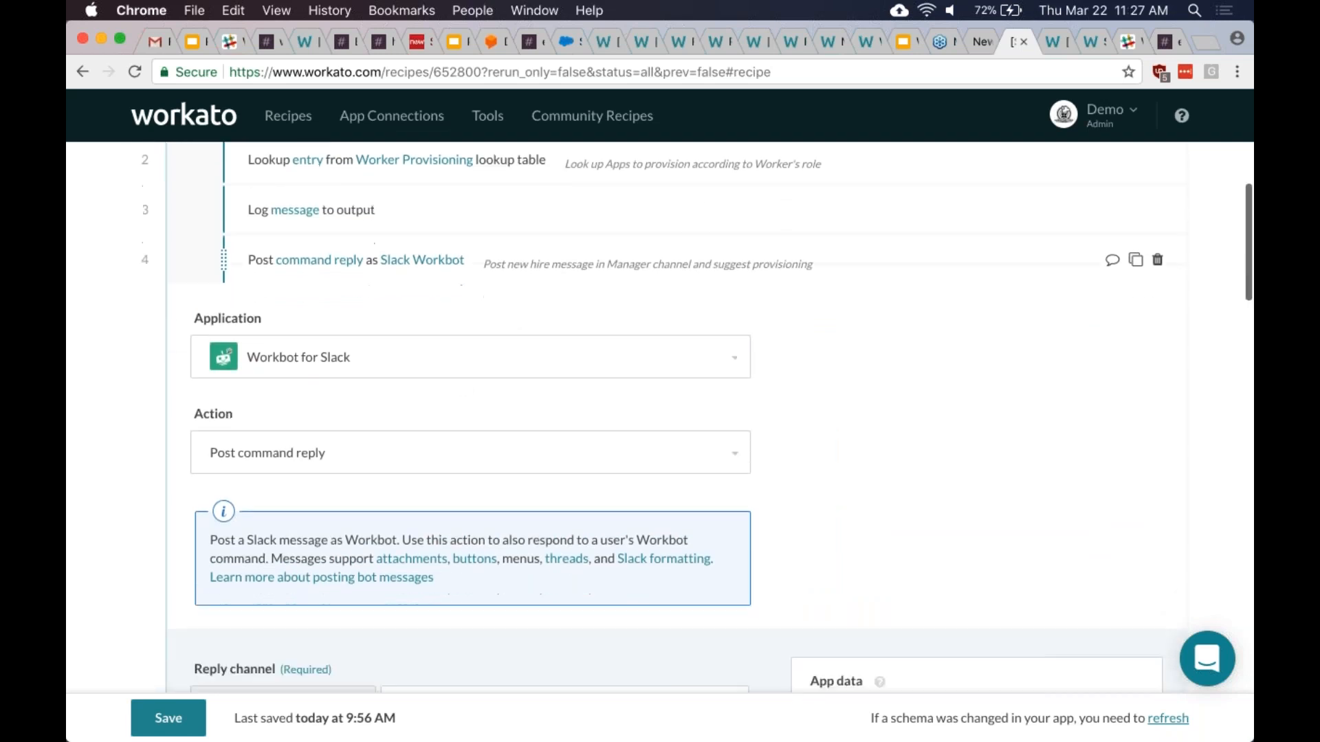
- Re-select Workbot for Slack (searching 'workb') and the Post command reply action for step 4
{"action": "left_click", "coordinate": [456, 371]}
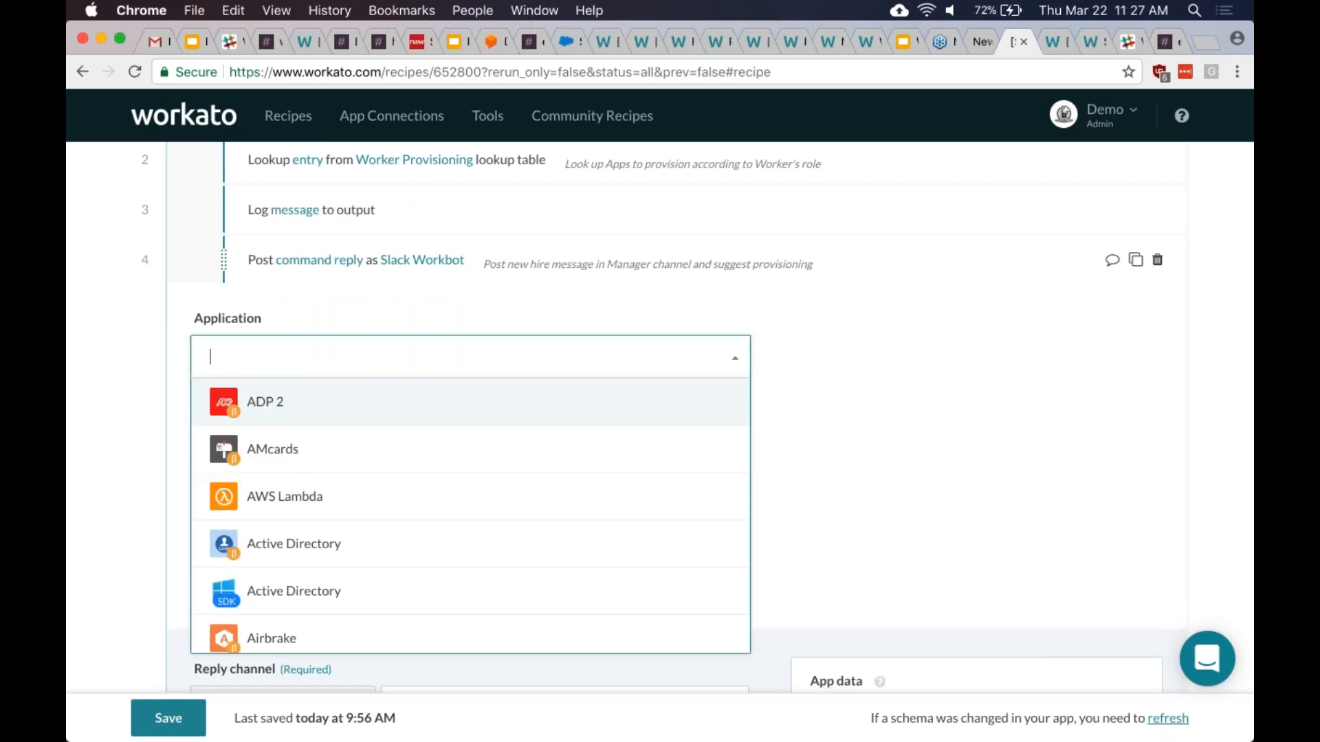
{"action": "type", "text": "workb"}
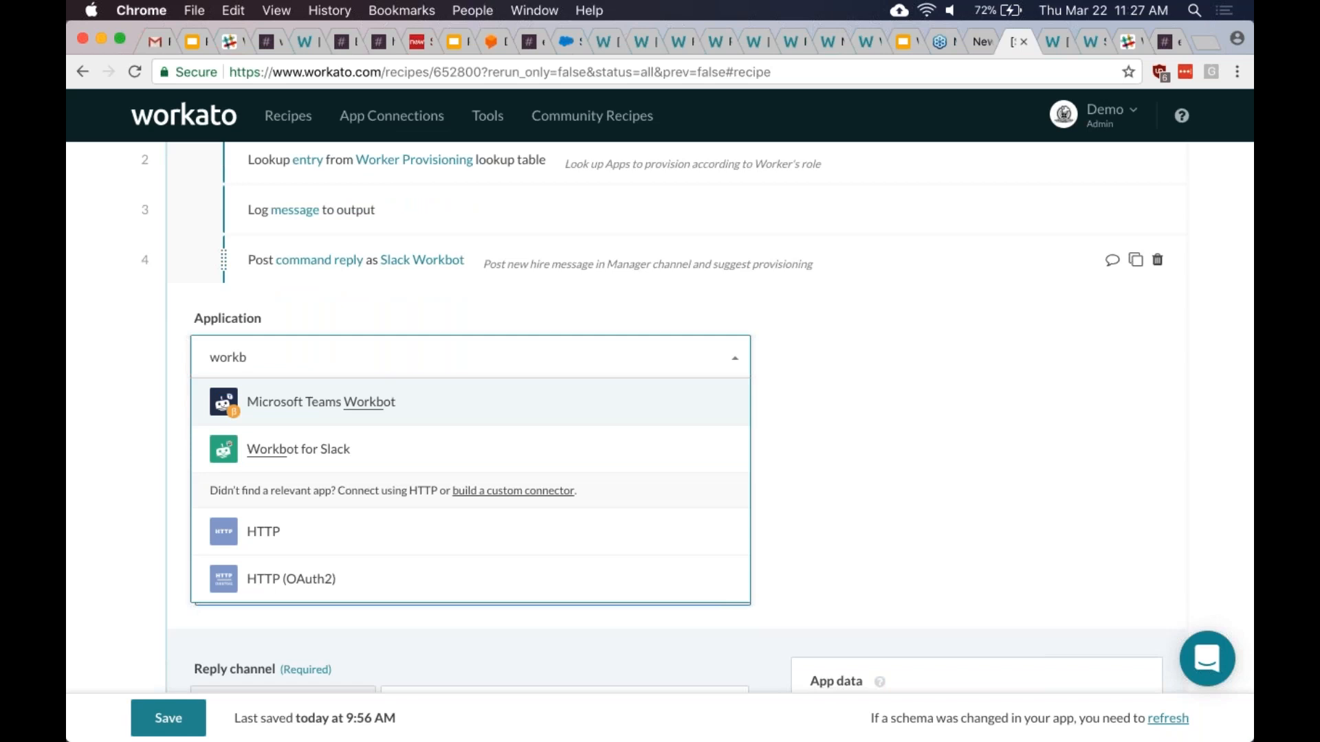
{"action": "key", "text": "Down"}
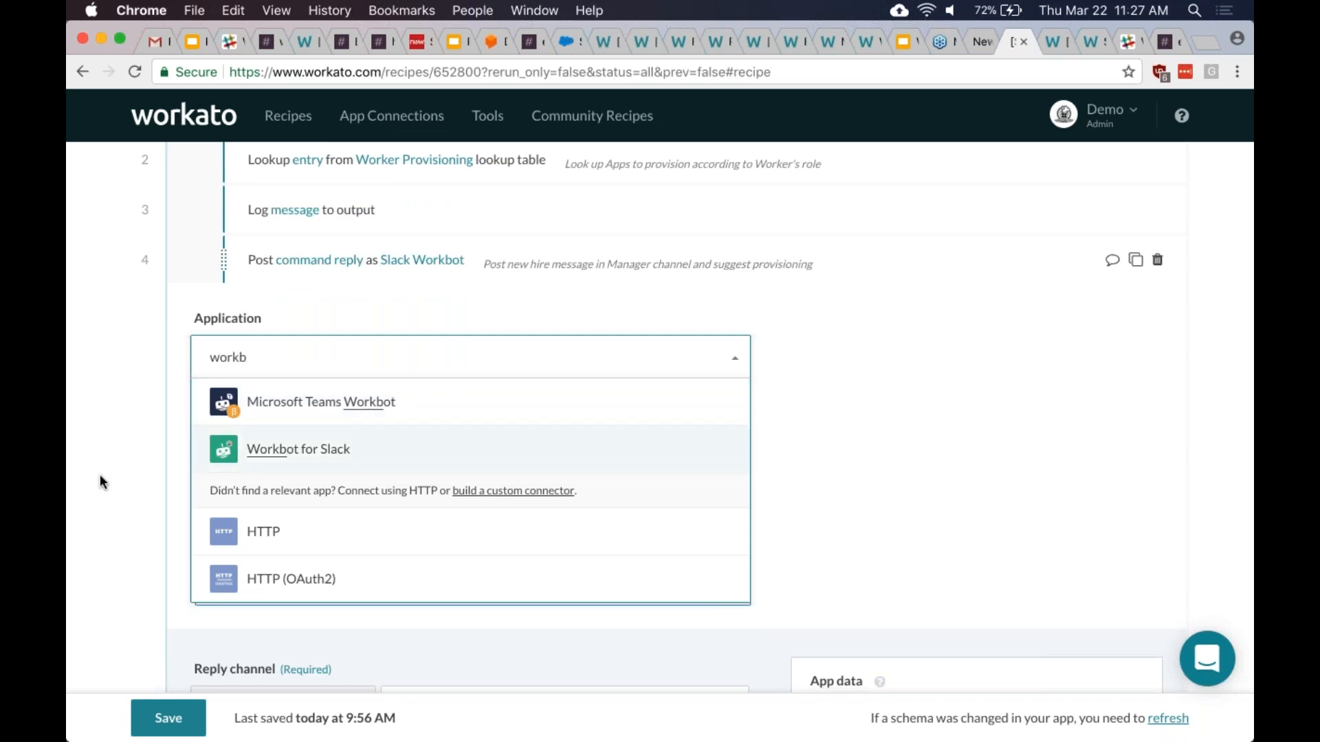
{"action": "key", "text": "Return"}
{"action": "scroll", "coordinate": [100, 480], "scroll_direction": "down", "scroll_amount": 2}
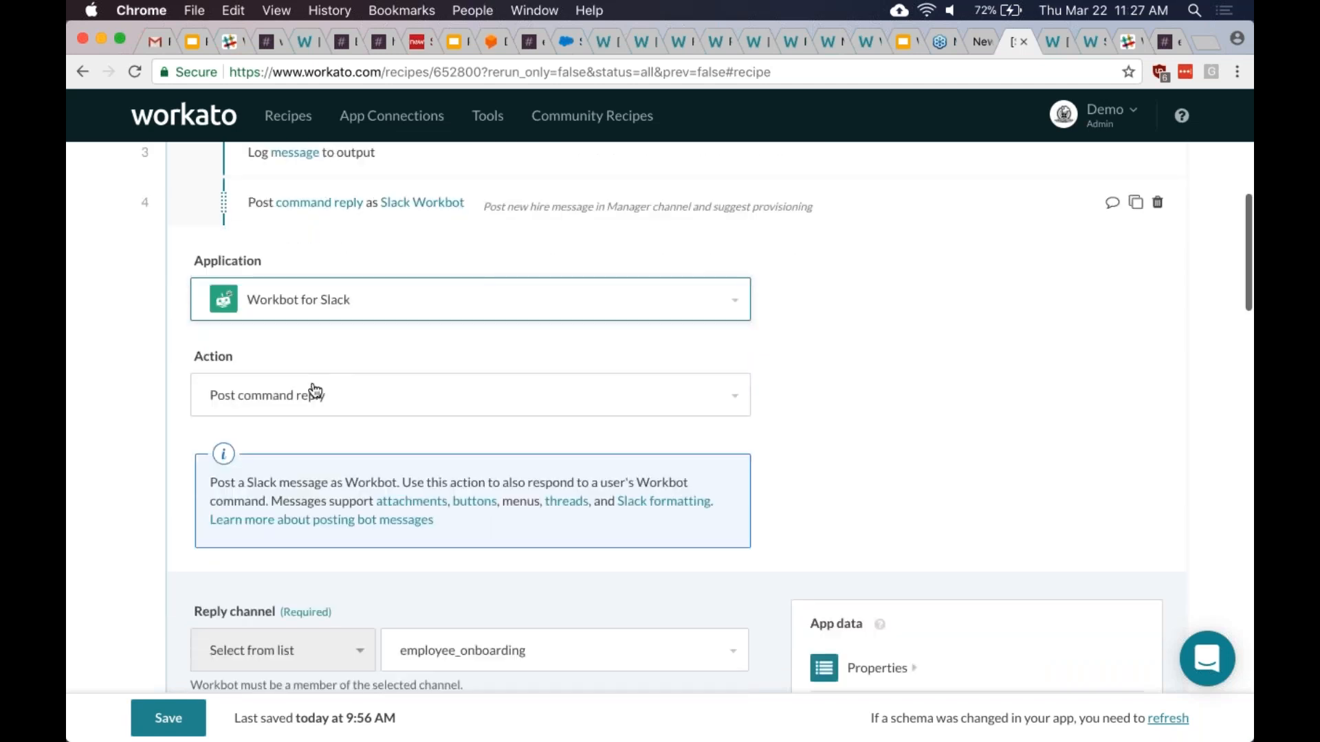
{"action": "left_click", "coordinate": [316, 390]}
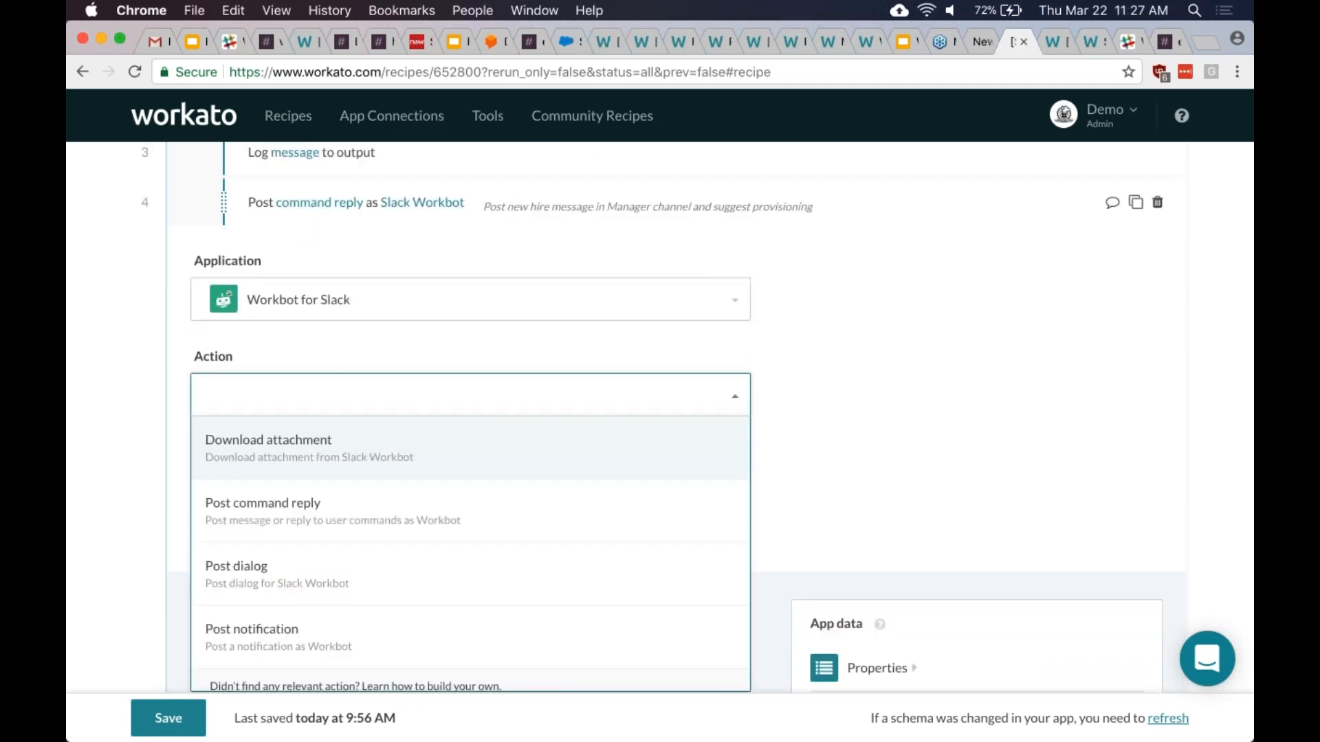
{"action": "key", "text": "Down"}
{"action": "key", "text": "Return"}
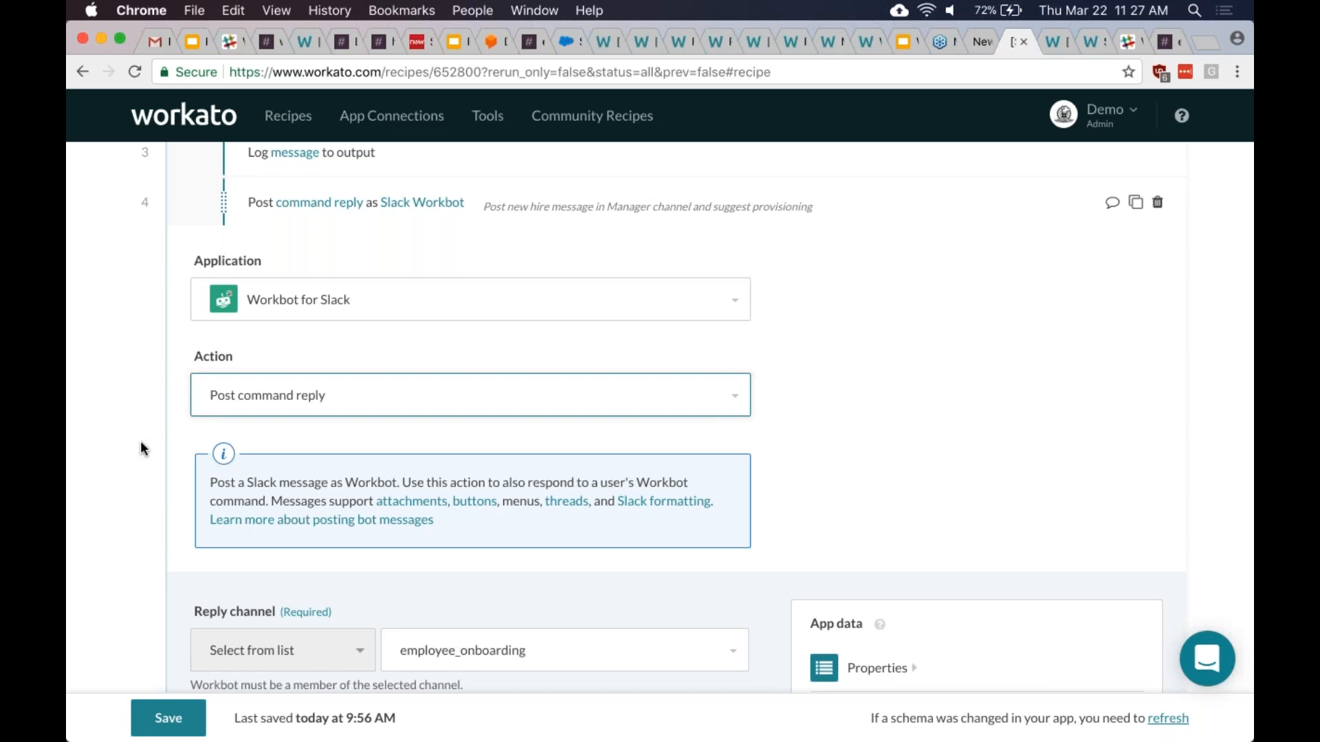
{"action": "scroll", "coordinate": [140, 447], "scroll_direction": "down", "scroll_amount": 5}
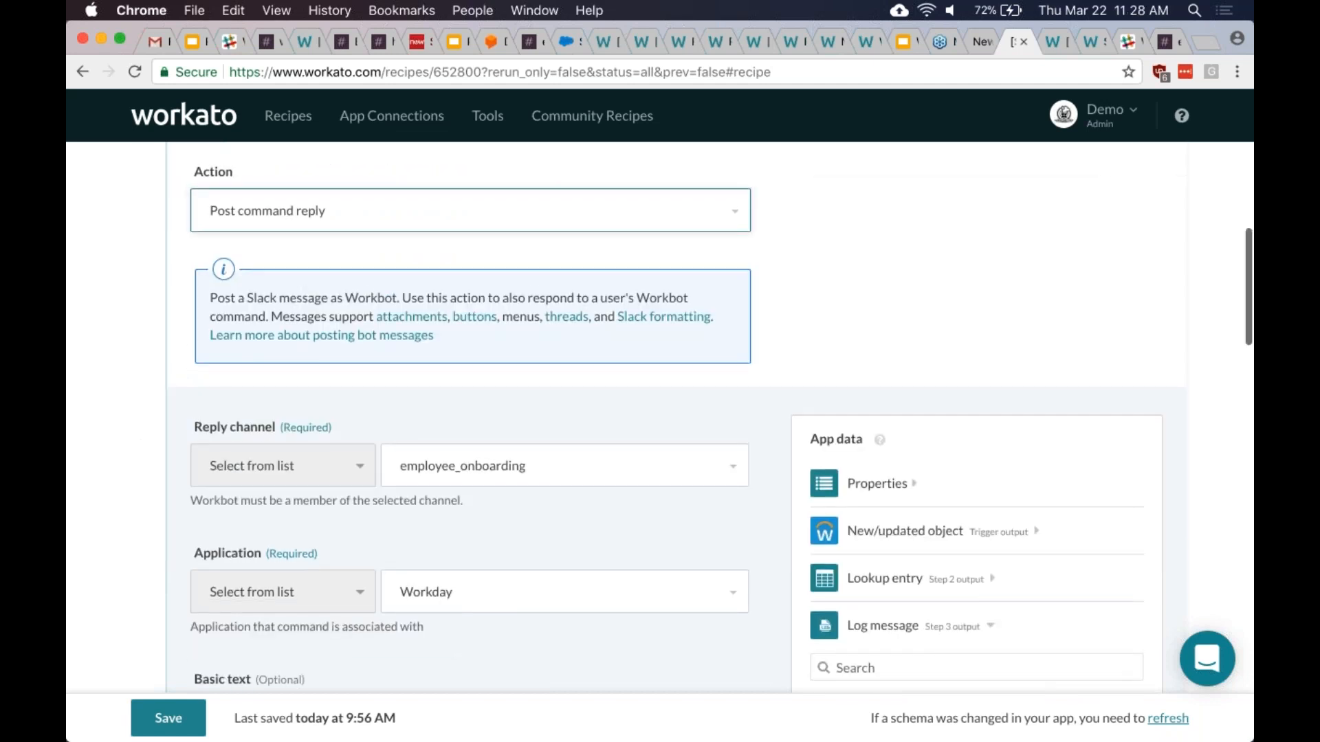
- Set step 4's reply channel to employee_onboarding, picked via 'Select from list'
{"action": "left_click", "coordinate": [530, 472]}
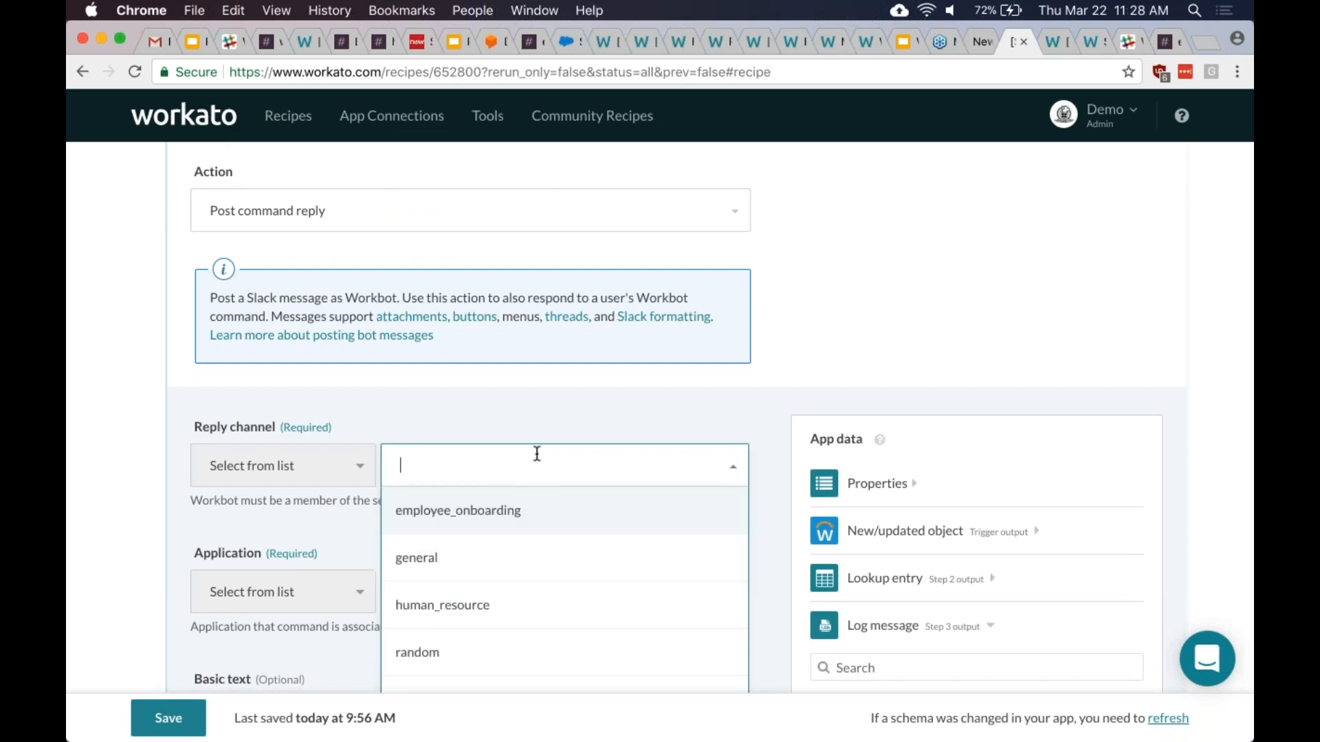
{"action": "key", "text": "Return"}
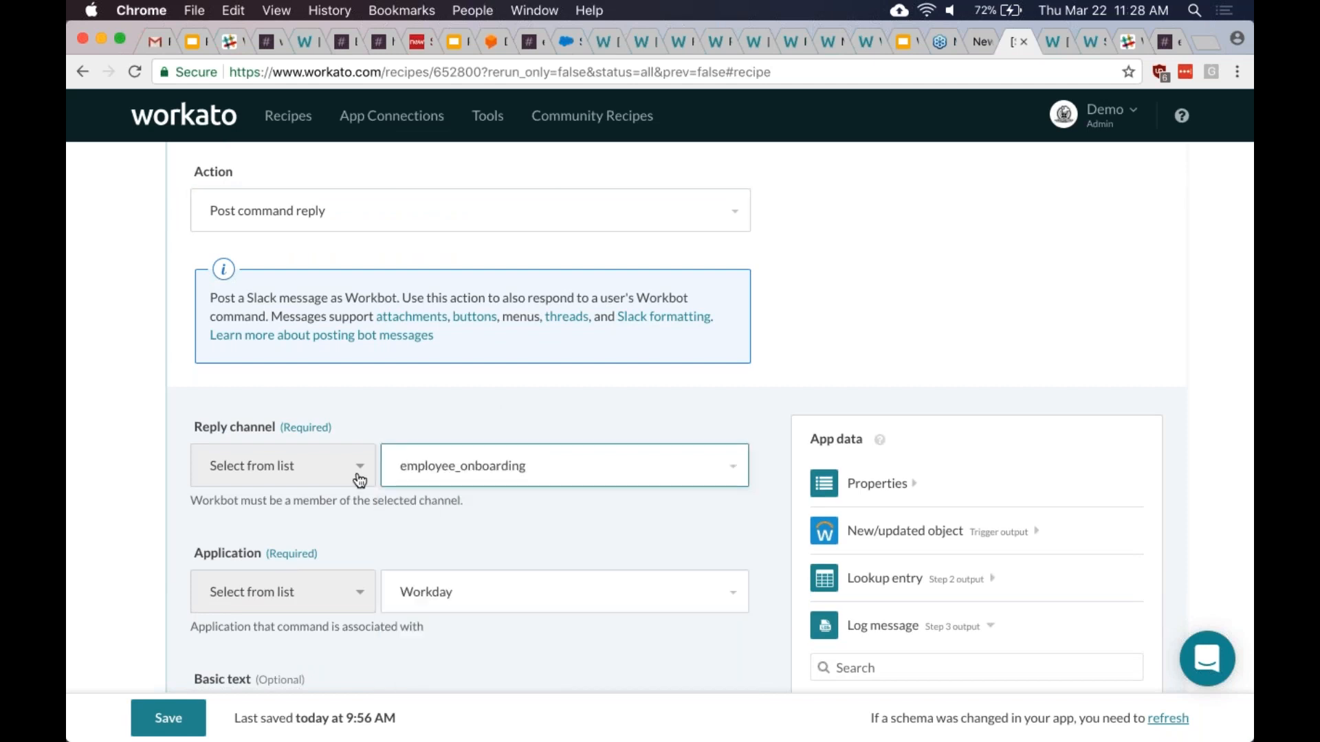
{"action": "left_click", "coordinate": [359, 478]}
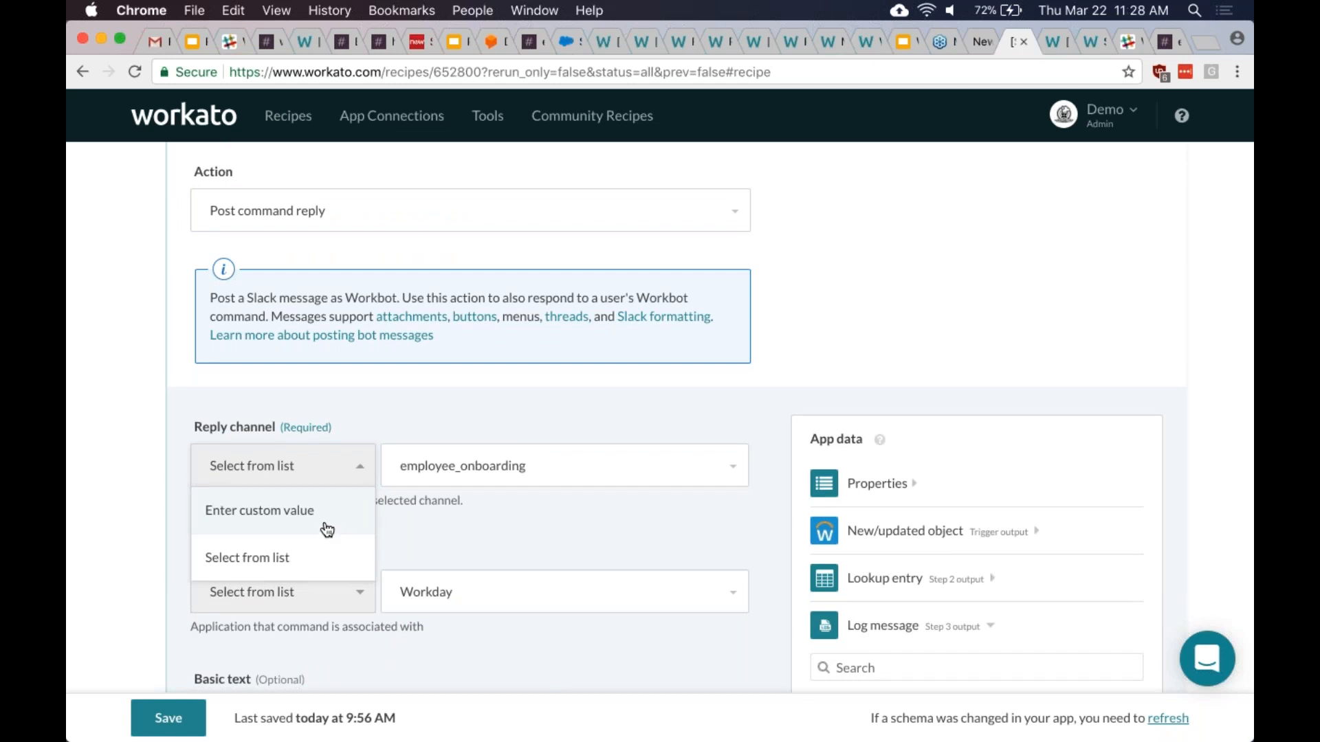
{"action": "left_click", "coordinate": [335, 534]}
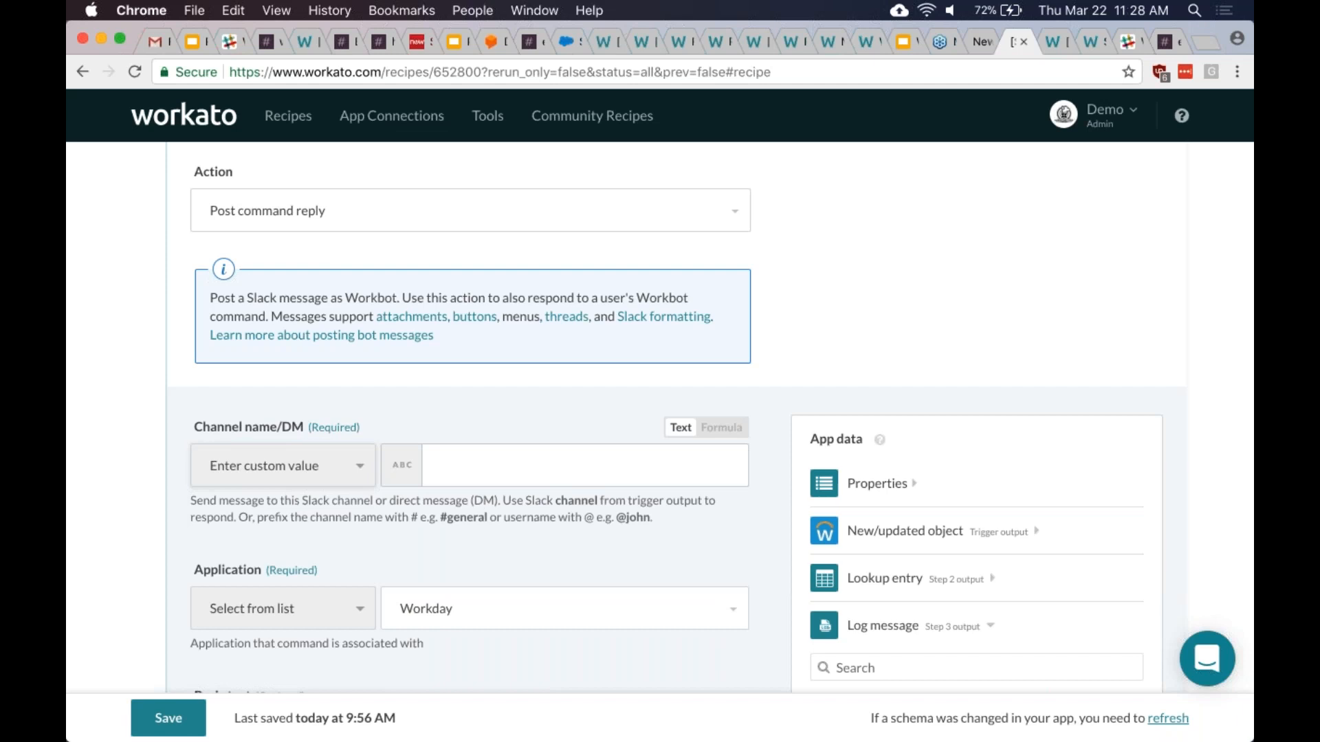
{"action": "left_click", "coordinate": [360, 466]}
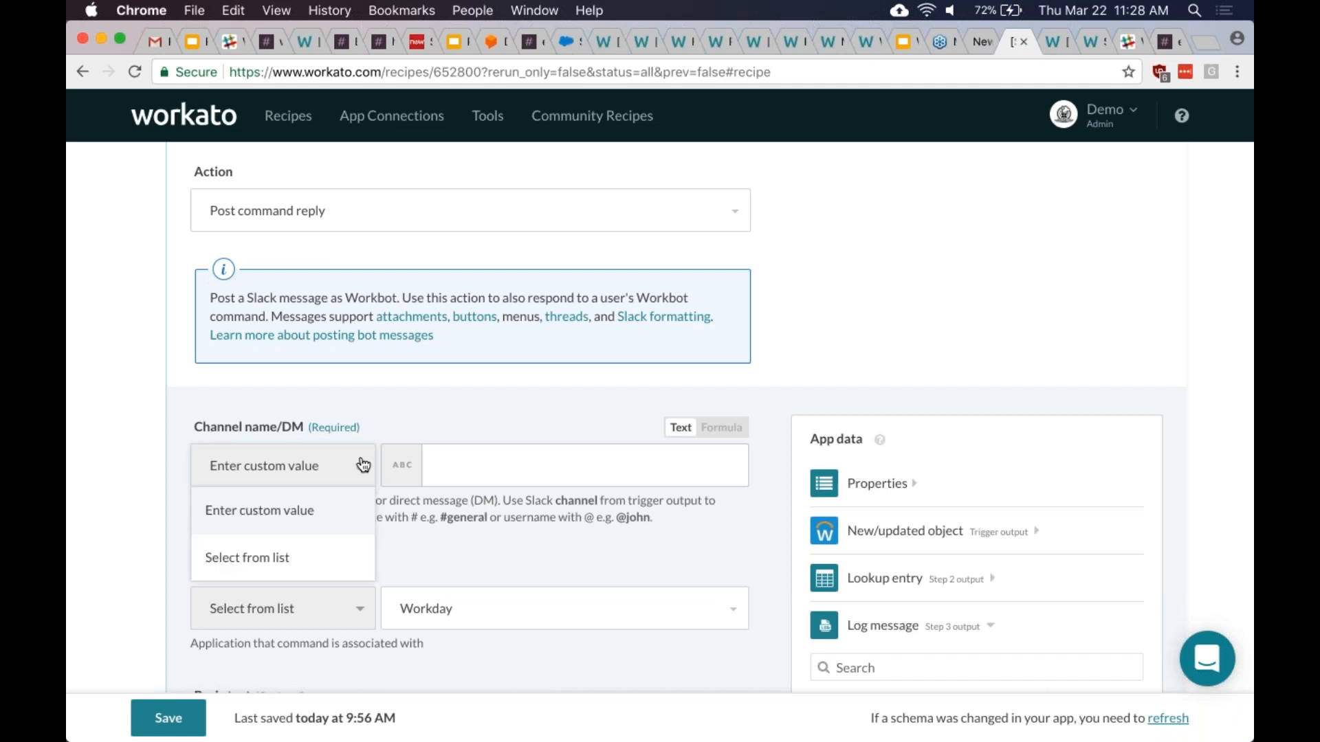
{"action": "left_click", "coordinate": [312, 558]}
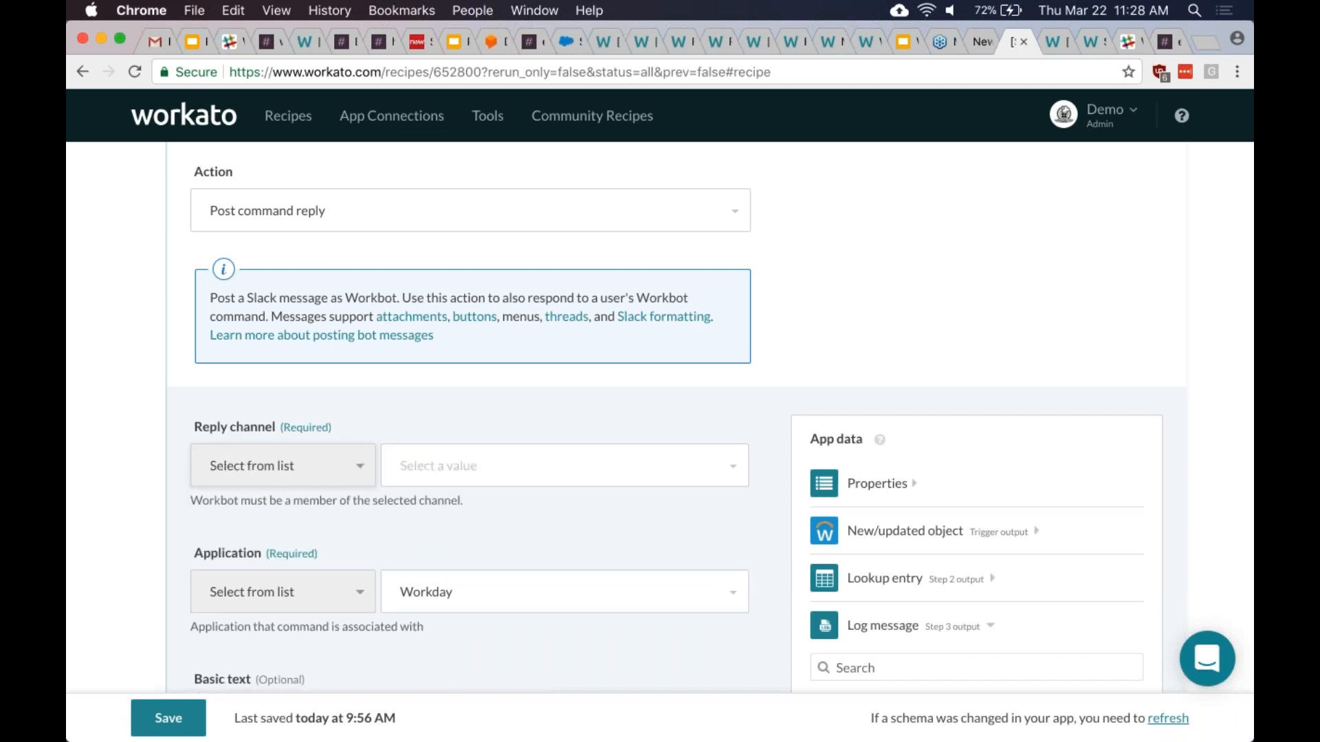
{"action": "left_click", "coordinate": [392, 477]}
{"action": "left_click", "coordinate": [407, 505]}
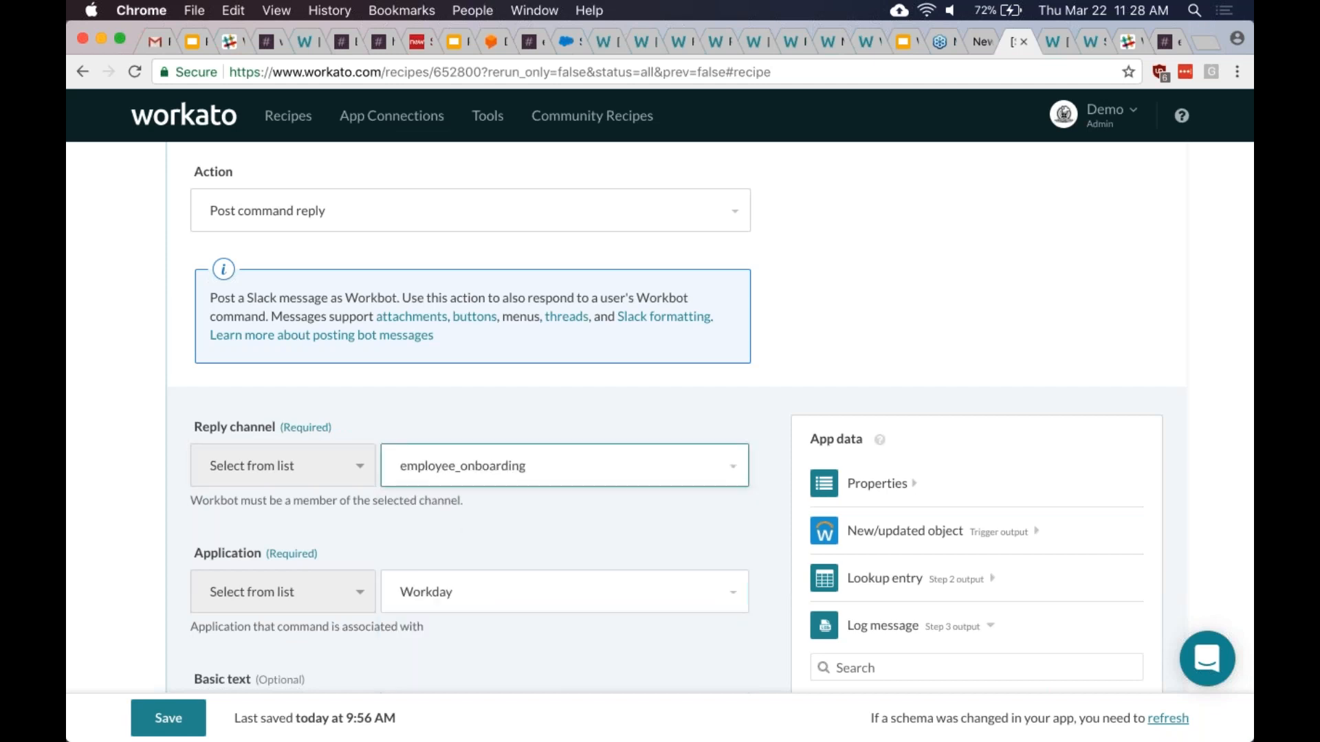
{"action": "left_click", "coordinate": [213, 528]}
{"action": "scroll", "coordinate": [213, 528], "scroll_direction": "down", "scroll_amount": 3}
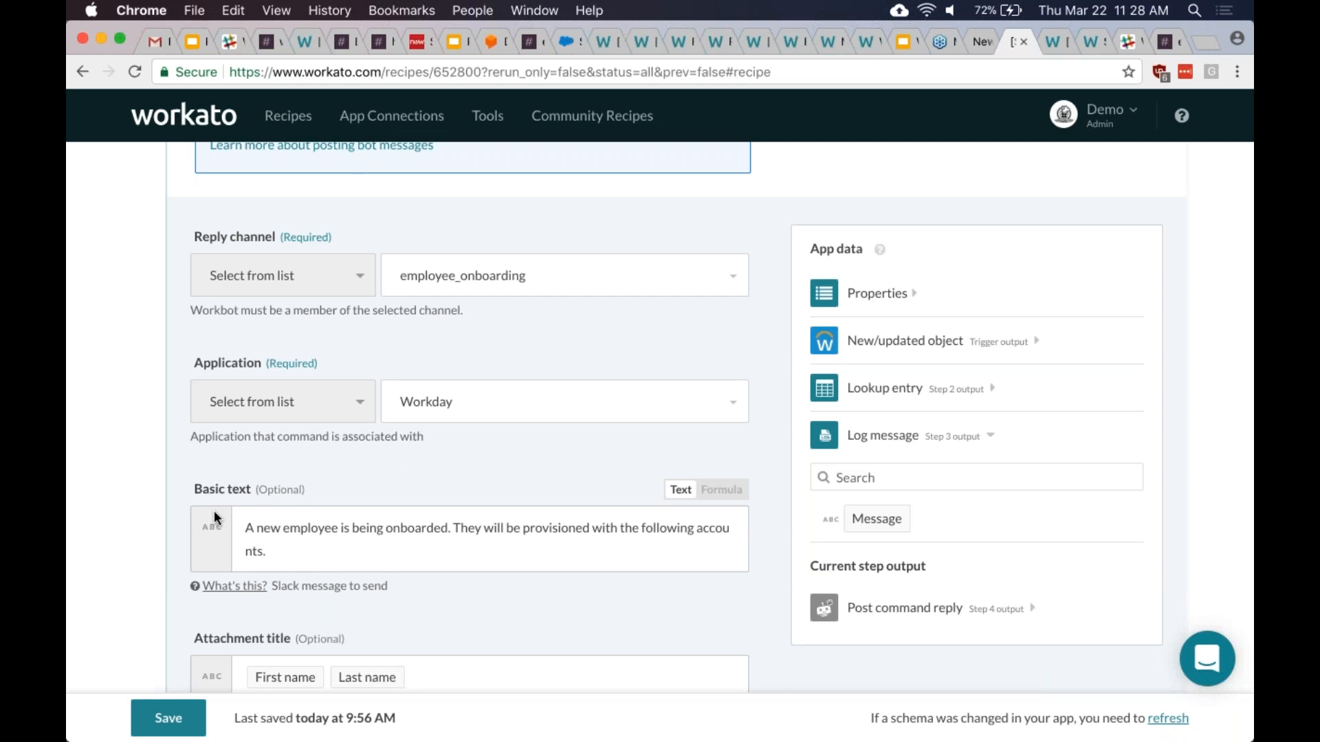
{"action": "scroll", "coordinate": [481, 470], "scroll_direction": "down", "scroll_amount": 2}
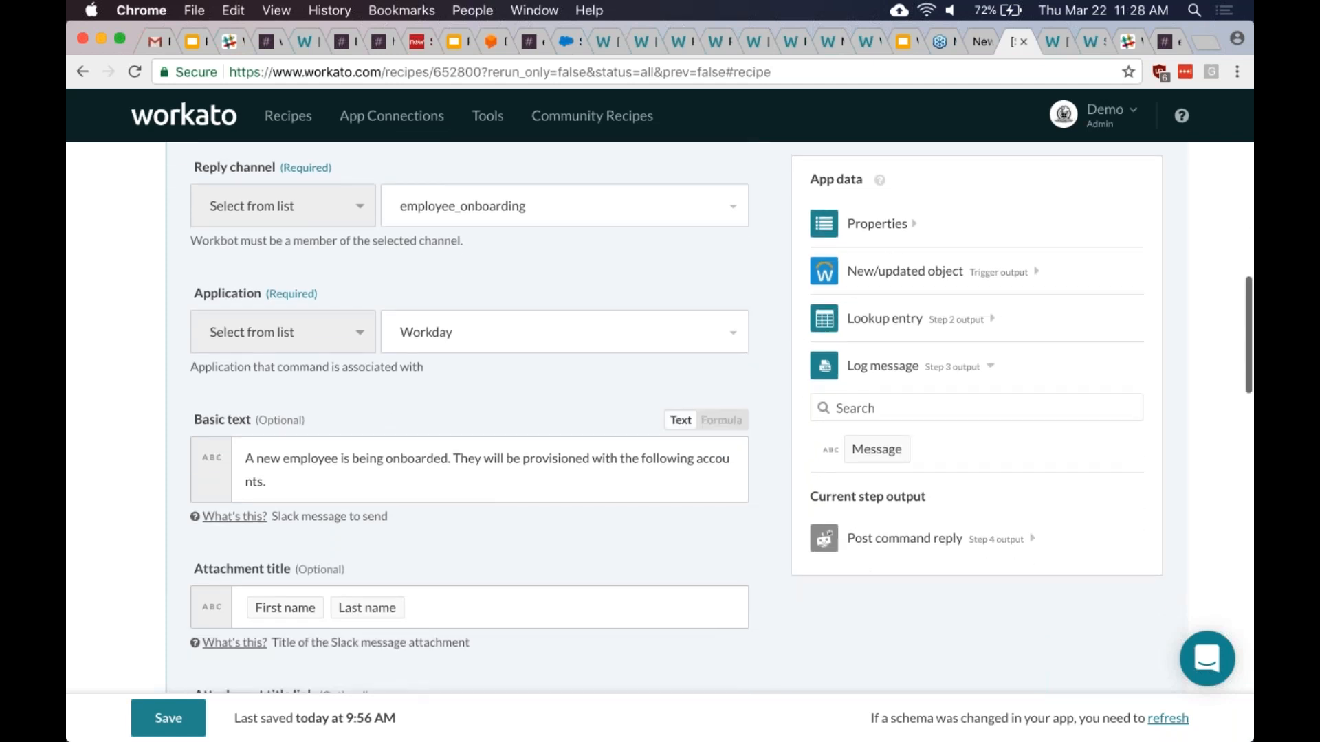
{"action": "scroll", "coordinate": [520, 543], "scroll_direction": "down", "scroll_amount": 3}
{"action": "scroll", "coordinate": [520, 543], "scroll_direction": "up", "scroll_amount": 3}
{"action": "scroll", "coordinate": [481, 481], "scroll_direction": "up", "scroll_amount": 2}
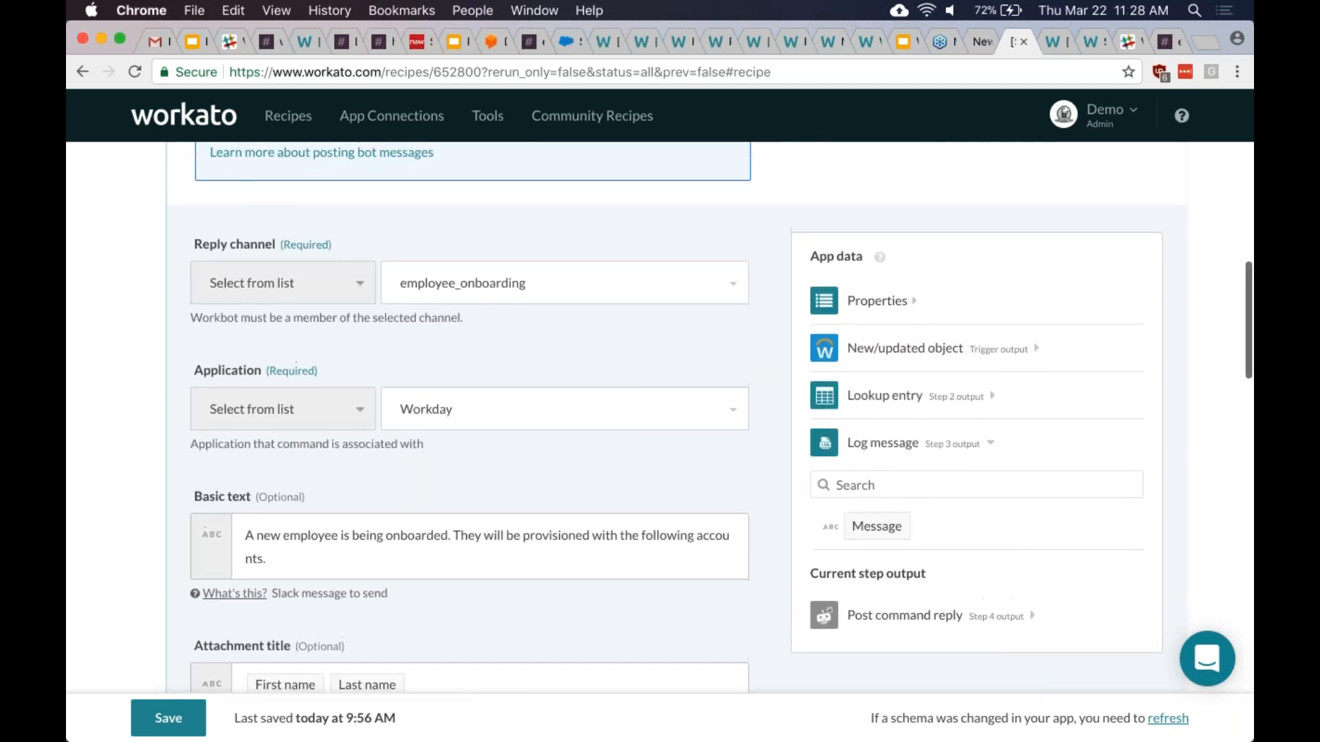
{"action": "scroll", "coordinate": [676, 416], "scroll_direction": "down", "scroll_amount": 1}
{"action": "scroll", "coordinate": [676, 481], "scroll_direction": "down", "scroll_amount": 1}
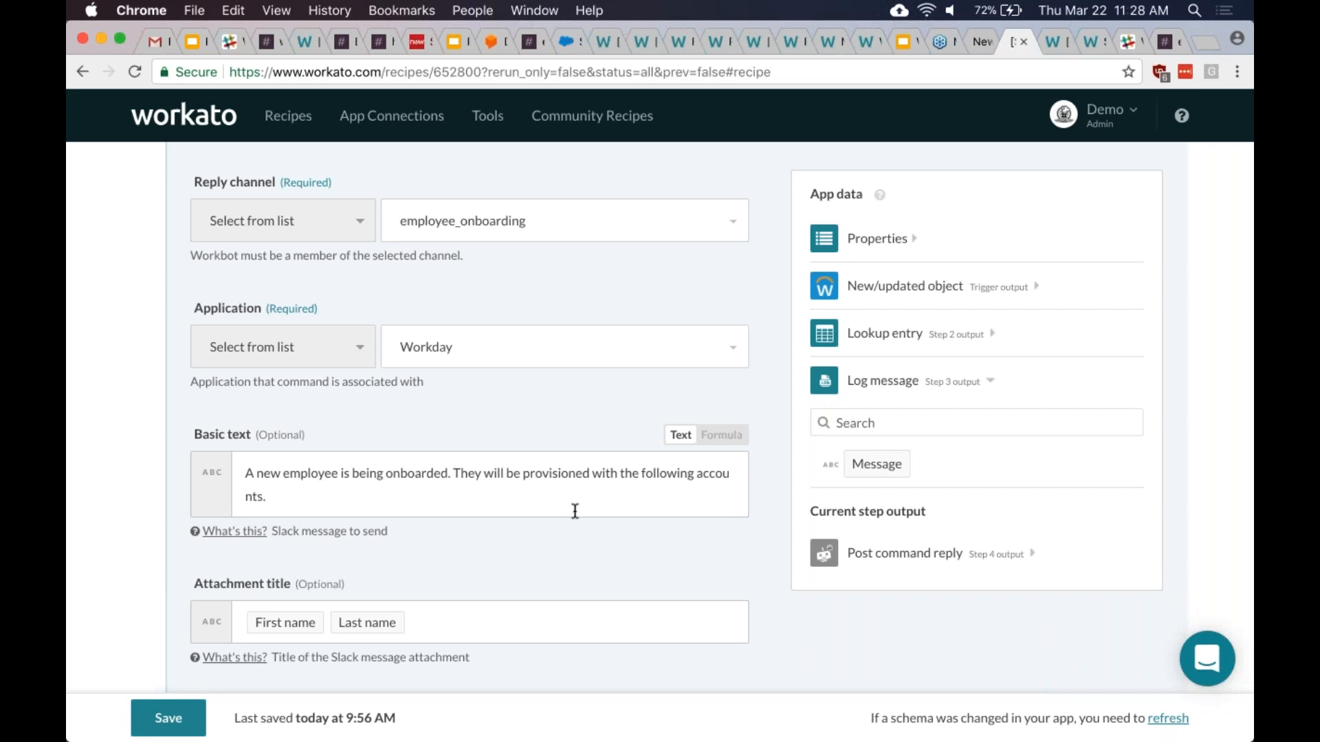
{"action": "scroll", "coordinate": [576, 511], "scroll_direction": "down", "scroll_amount": 5}
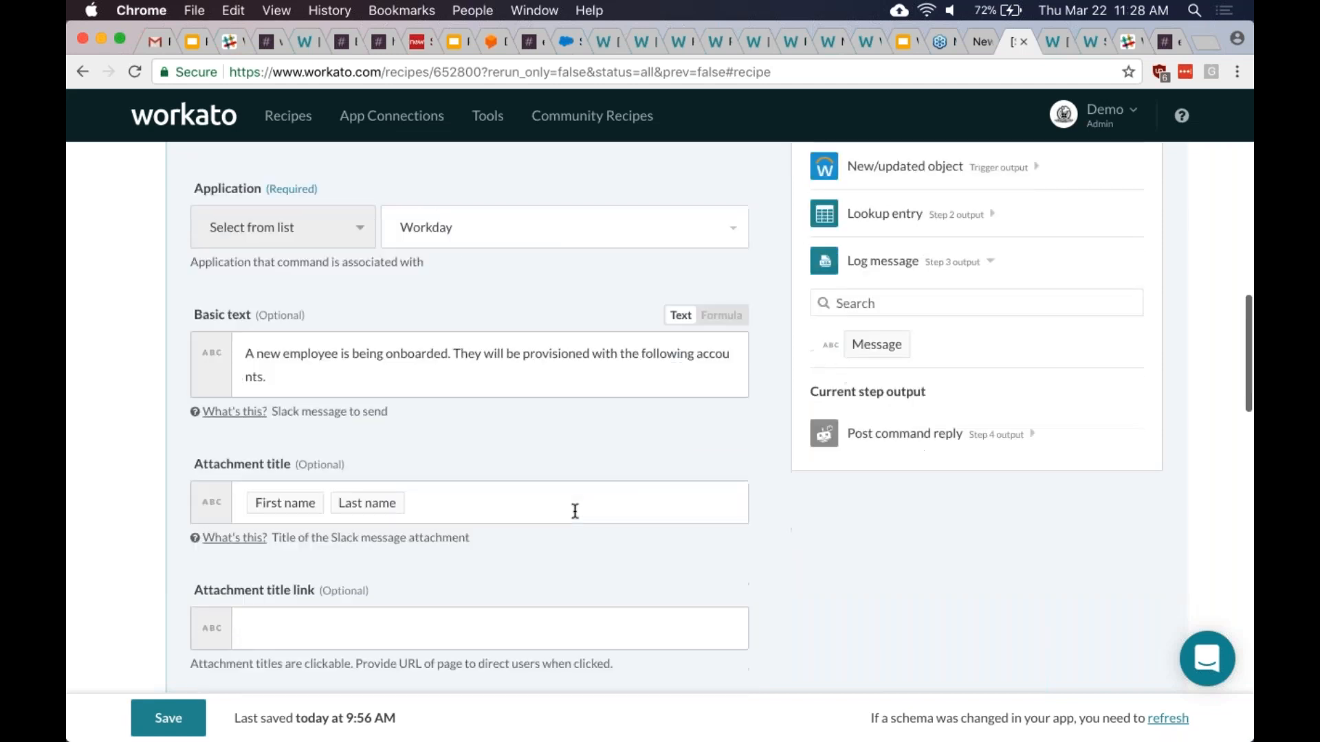
{"action": "scroll", "coordinate": [570, 495], "scroll_direction": "down", "scroll_amount": 2}
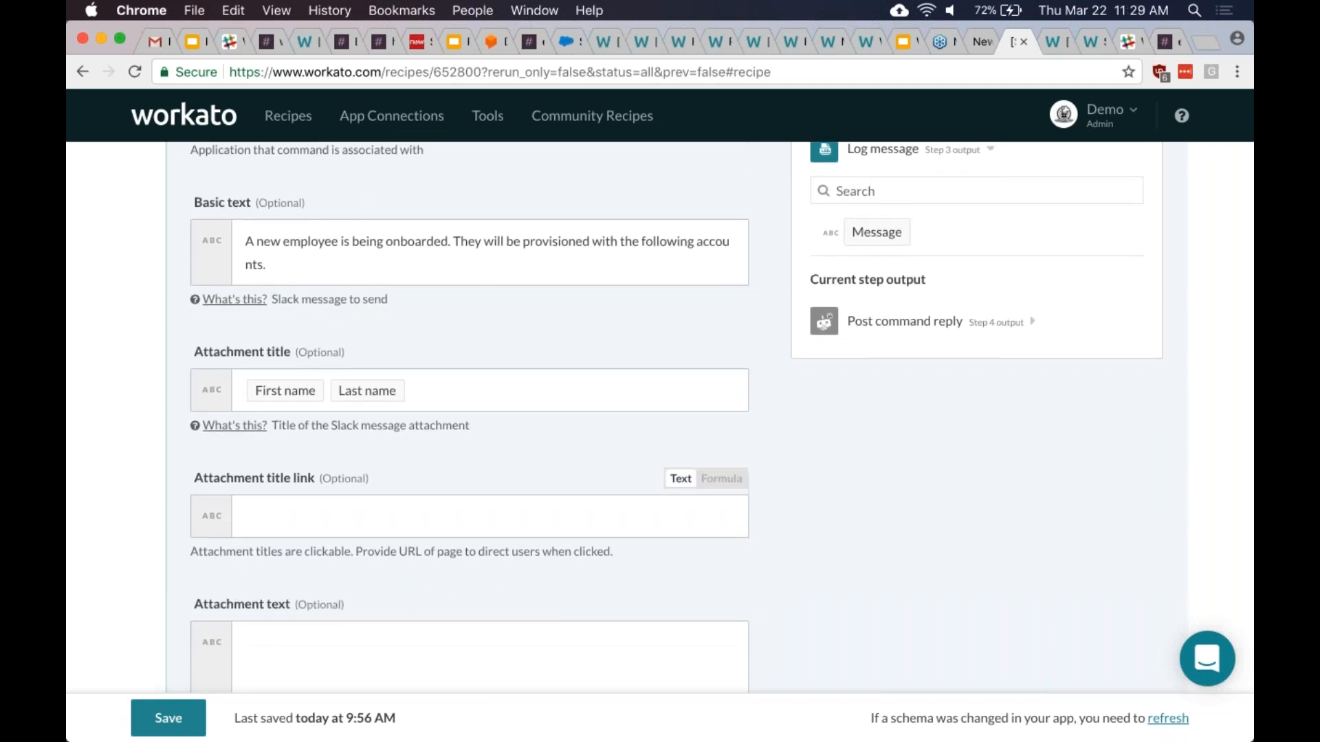
{"action": "scroll", "coordinate": [523, 412], "scroll_direction": "down", "scroll_amount": 2}
{"action": "scroll", "coordinate": [556, 397], "scroll_direction": "down", "scroll_amount": 1}
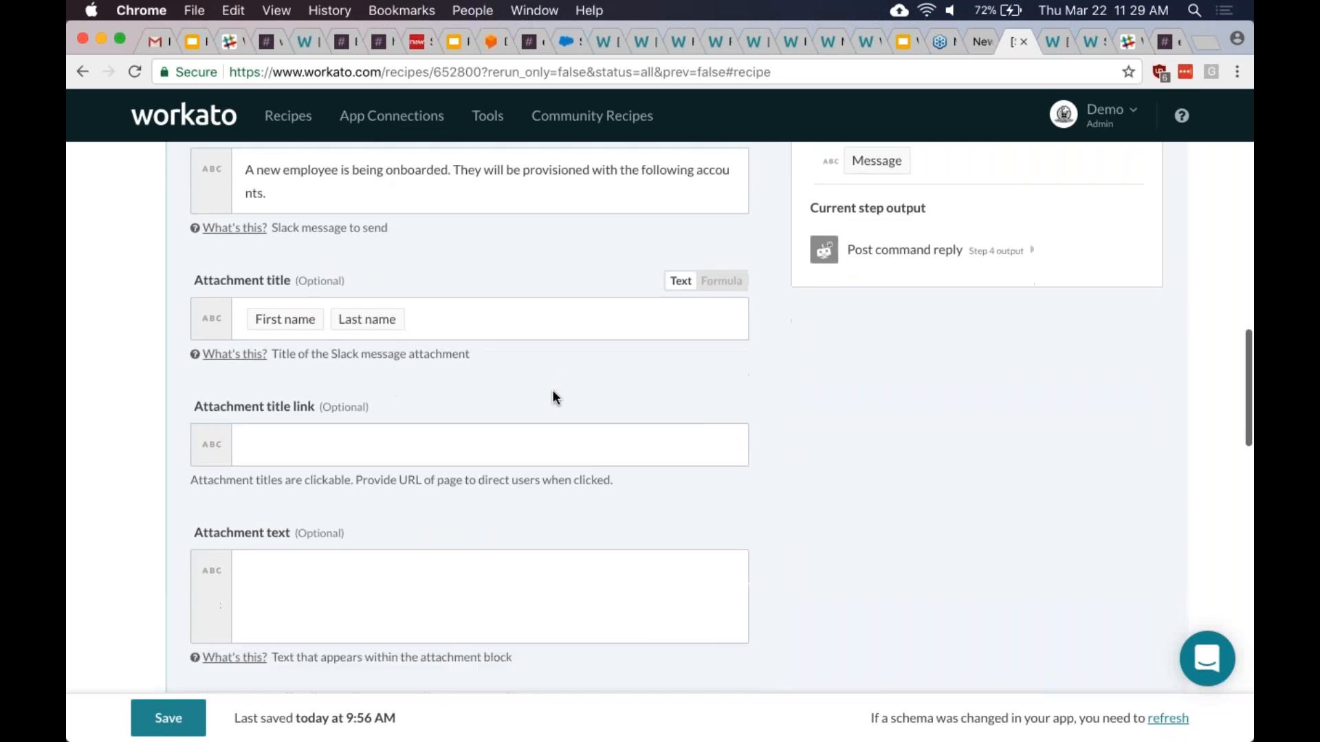
{"action": "scroll", "coordinate": [554, 397], "scroll_direction": "down", "scroll_amount": 8}
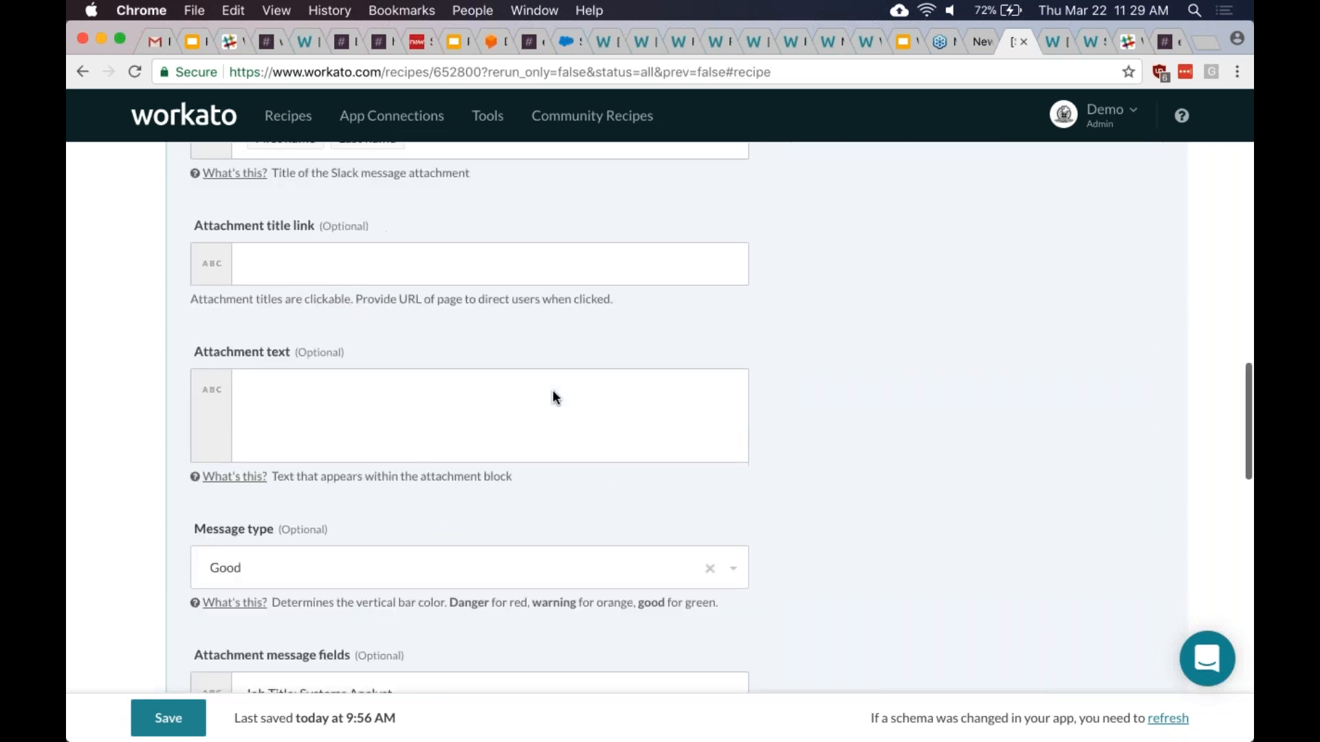
{"action": "scroll", "coordinate": [481, 461], "scroll_direction": "down", "scroll_amount": 4}
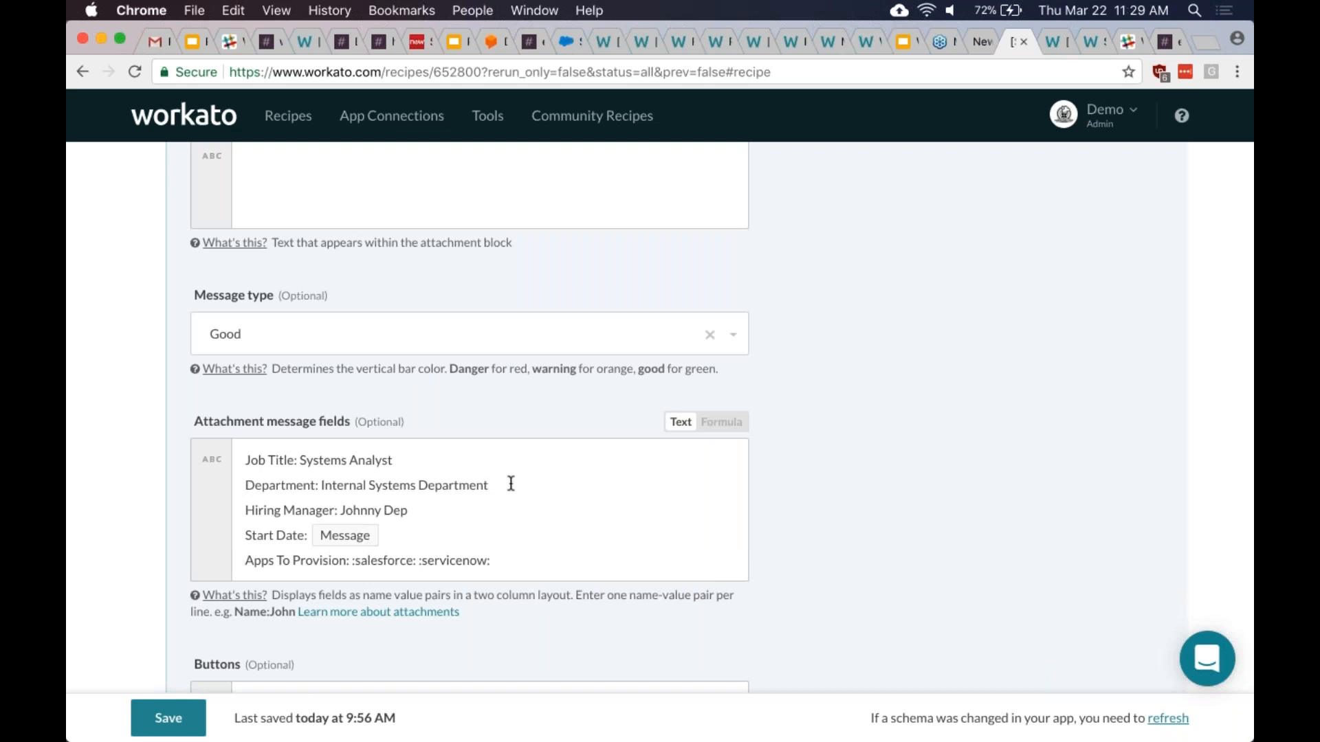
{"action": "scroll", "coordinate": [520, 496], "scroll_direction": "down", "scroll_amount": 1}
{"action": "scroll", "coordinate": [521, 496], "scroll_direction": "down", "scroll_amount": 2}
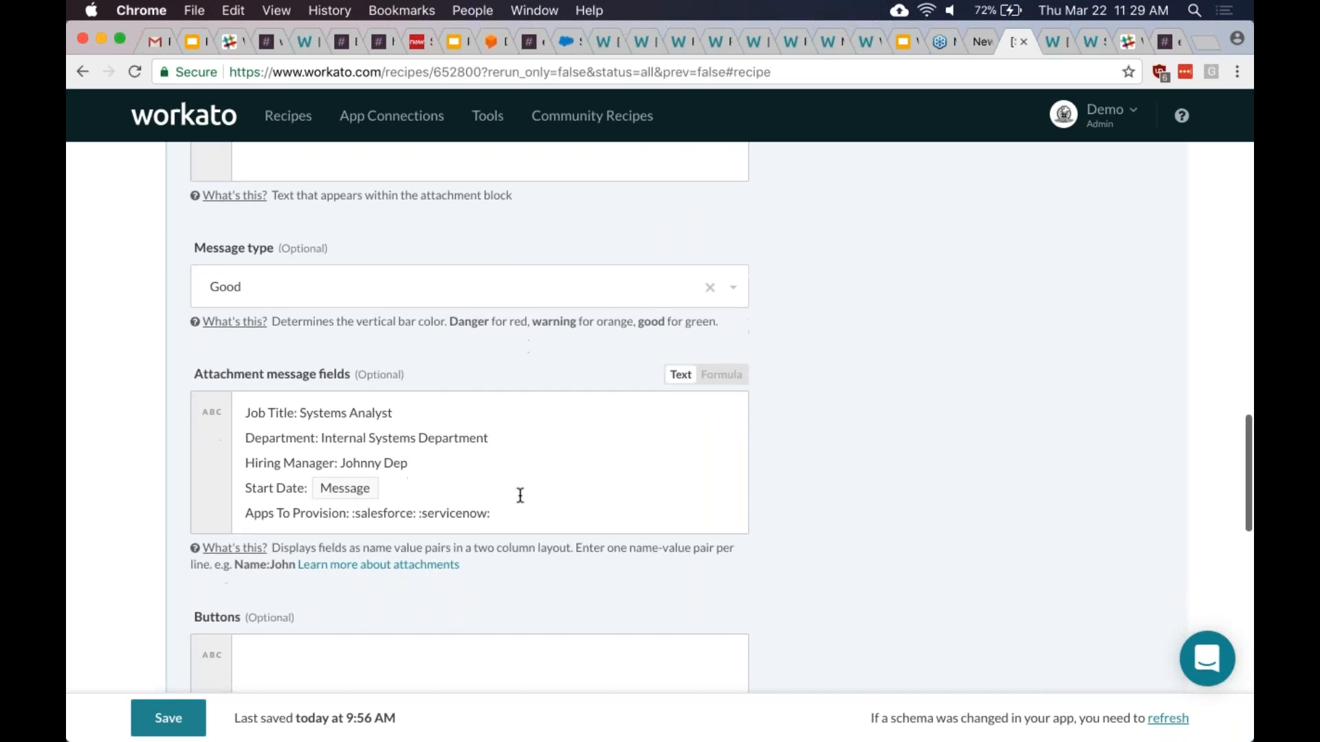
{"action": "left_click", "coordinate": [520, 502]}
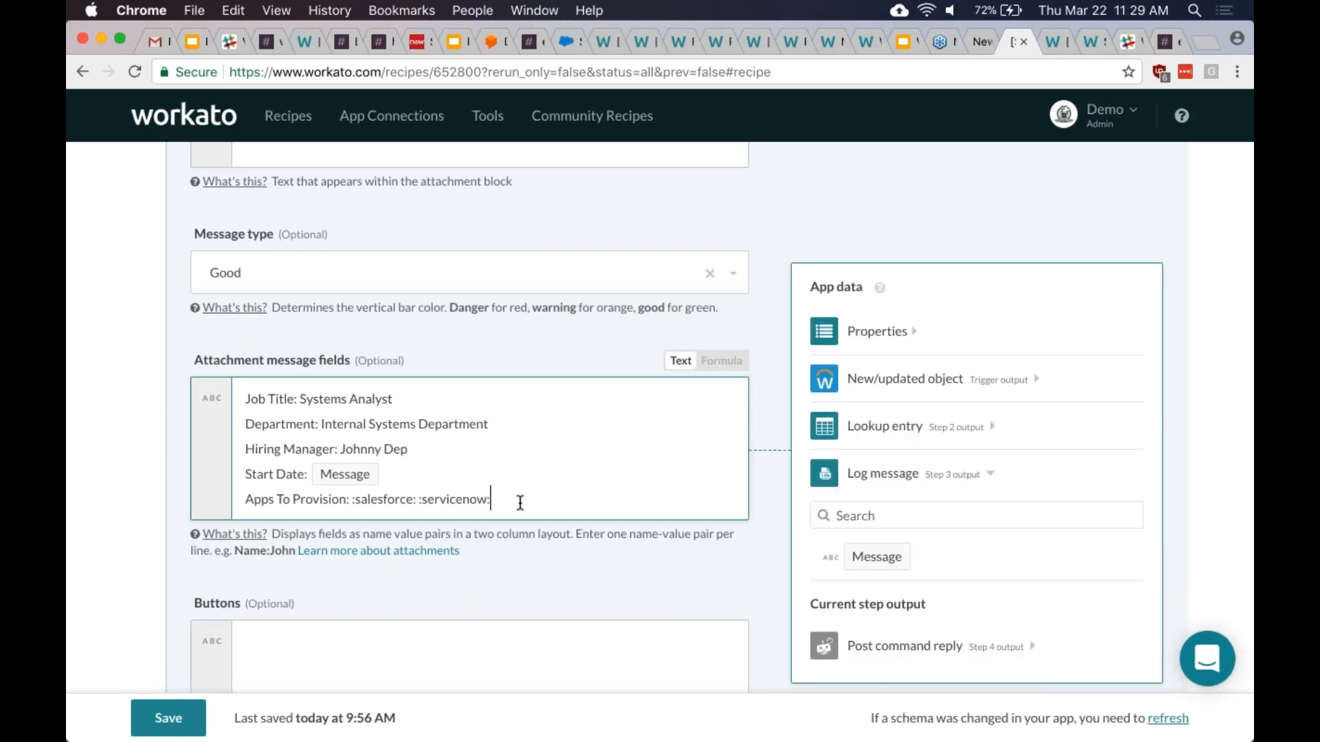
{"action": "scroll", "coordinate": [521, 502], "scroll_direction": "down", "scroll_amount": 2}
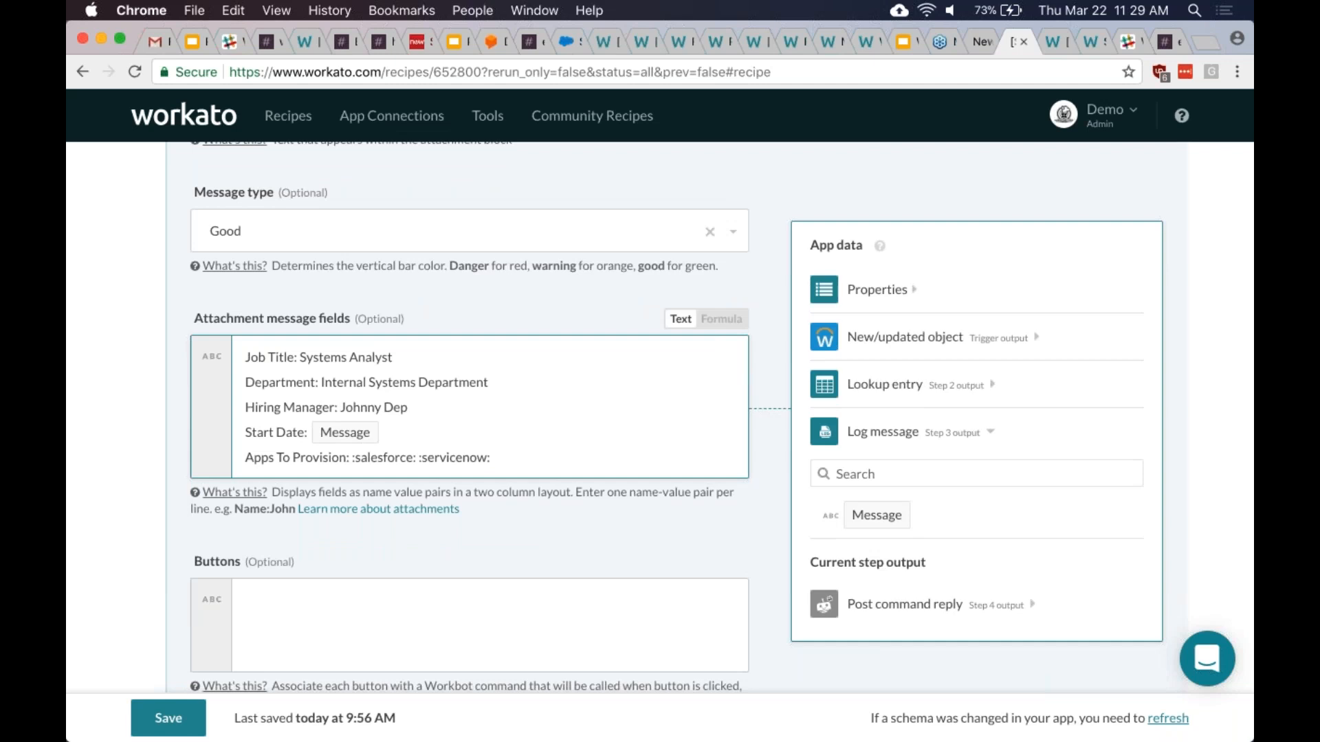
{"action": "scroll", "coordinate": [470, 412], "scroll_direction": "up", "scroll_amount": 10}
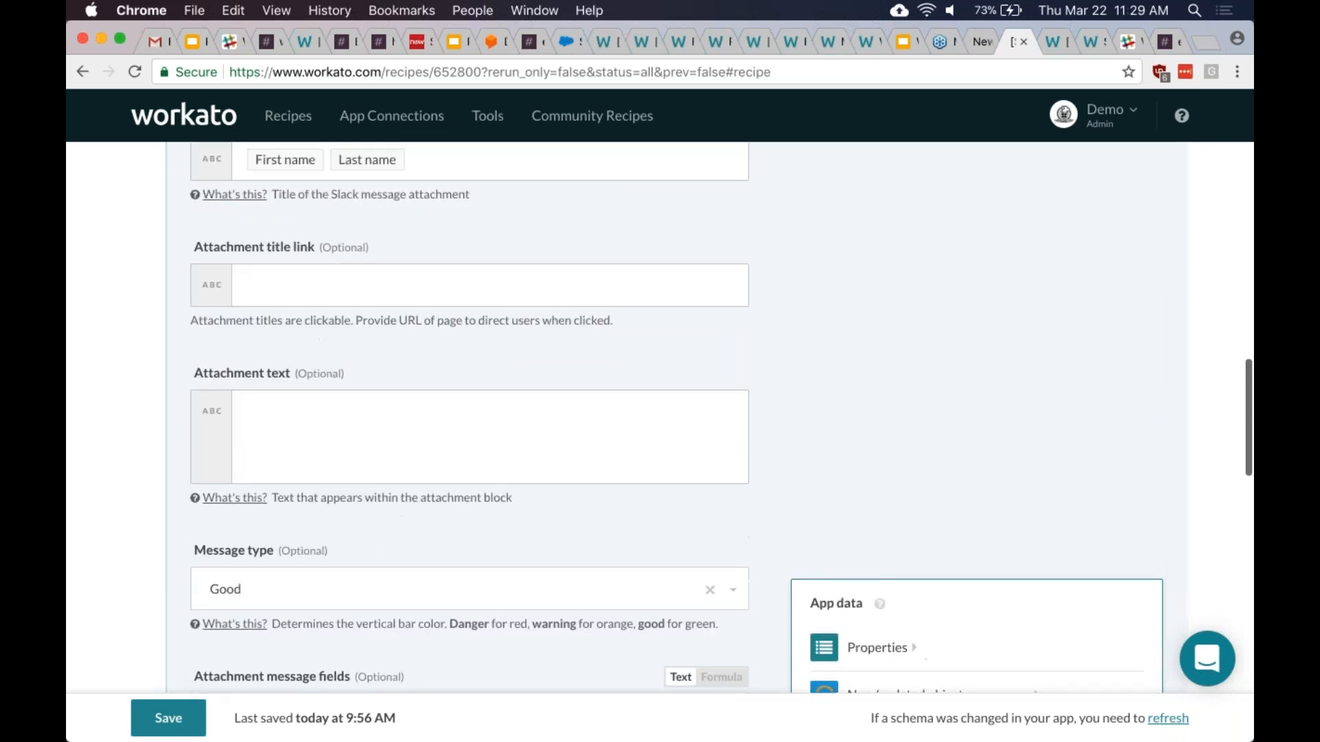
{"action": "scroll", "coordinate": [470, 413], "scroll_direction": "up", "scroll_amount": 3}
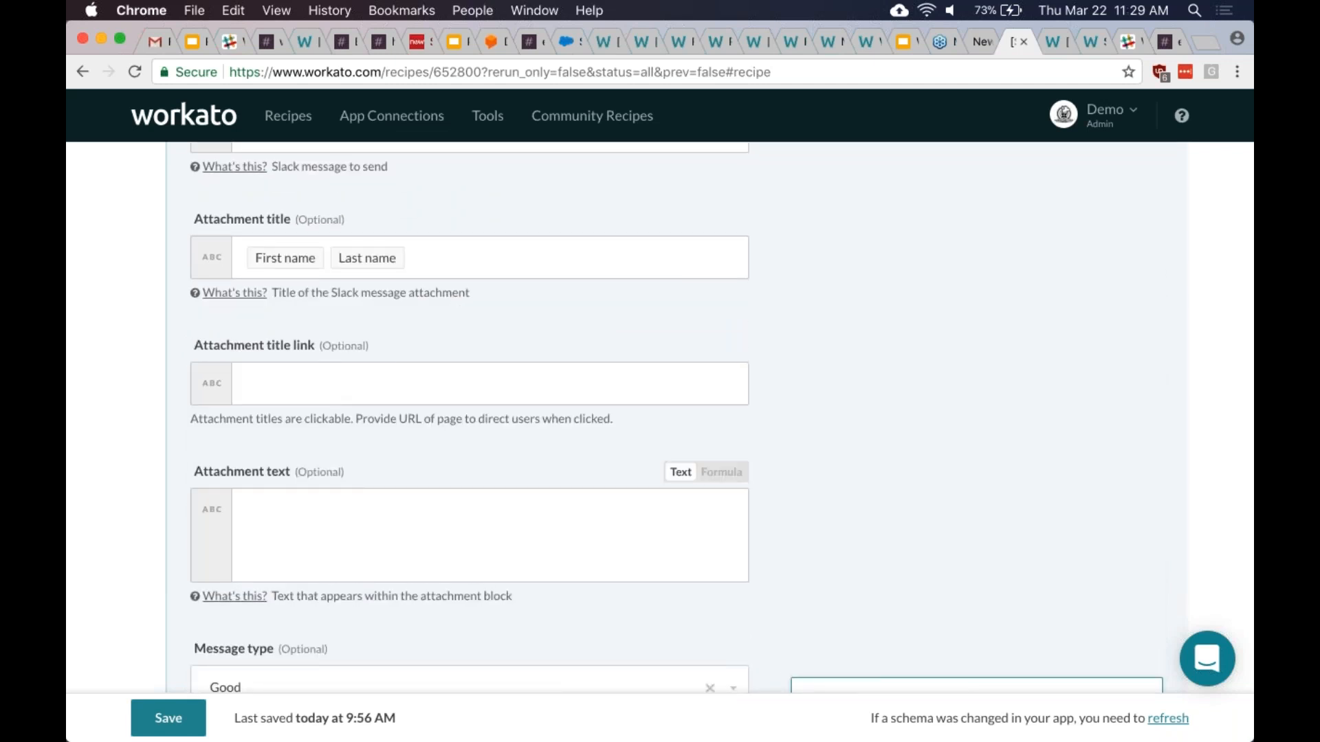
{"action": "scroll", "coordinate": [470, 413], "scroll_direction": "up", "scroll_amount": 4}
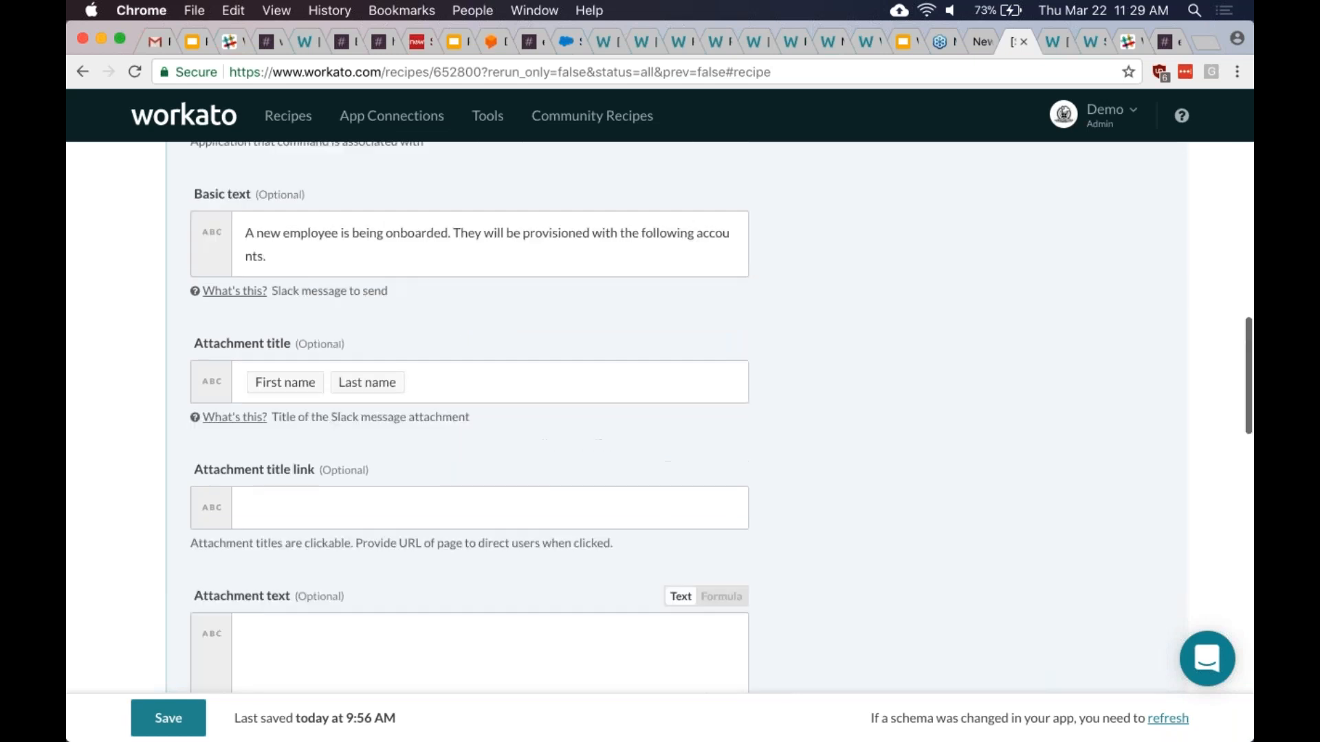
{"action": "scroll", "coordinate": [469, 413], "scroll_direction": "down", "scroll_amount": 9}
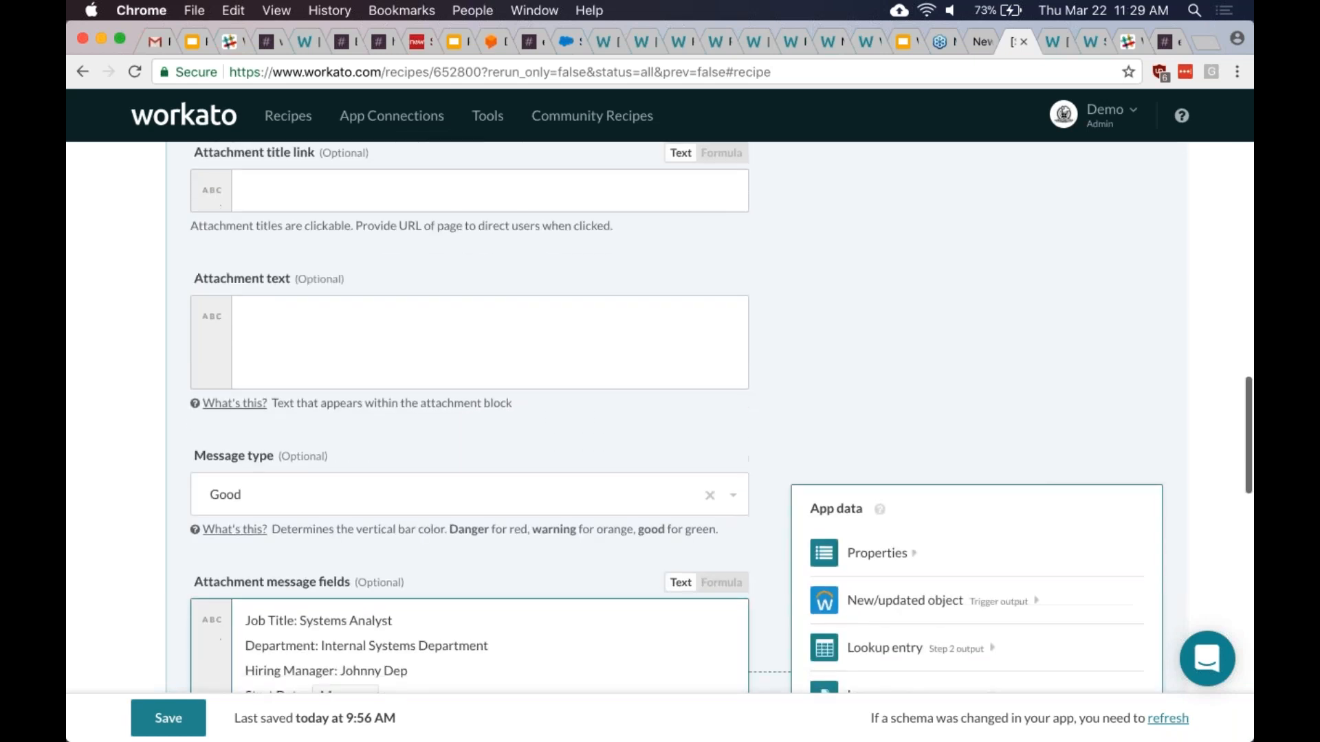
{"action": "scroll", "coordinate": [469, 413], "scroll_direction": "down", "scroll_amount": 3}
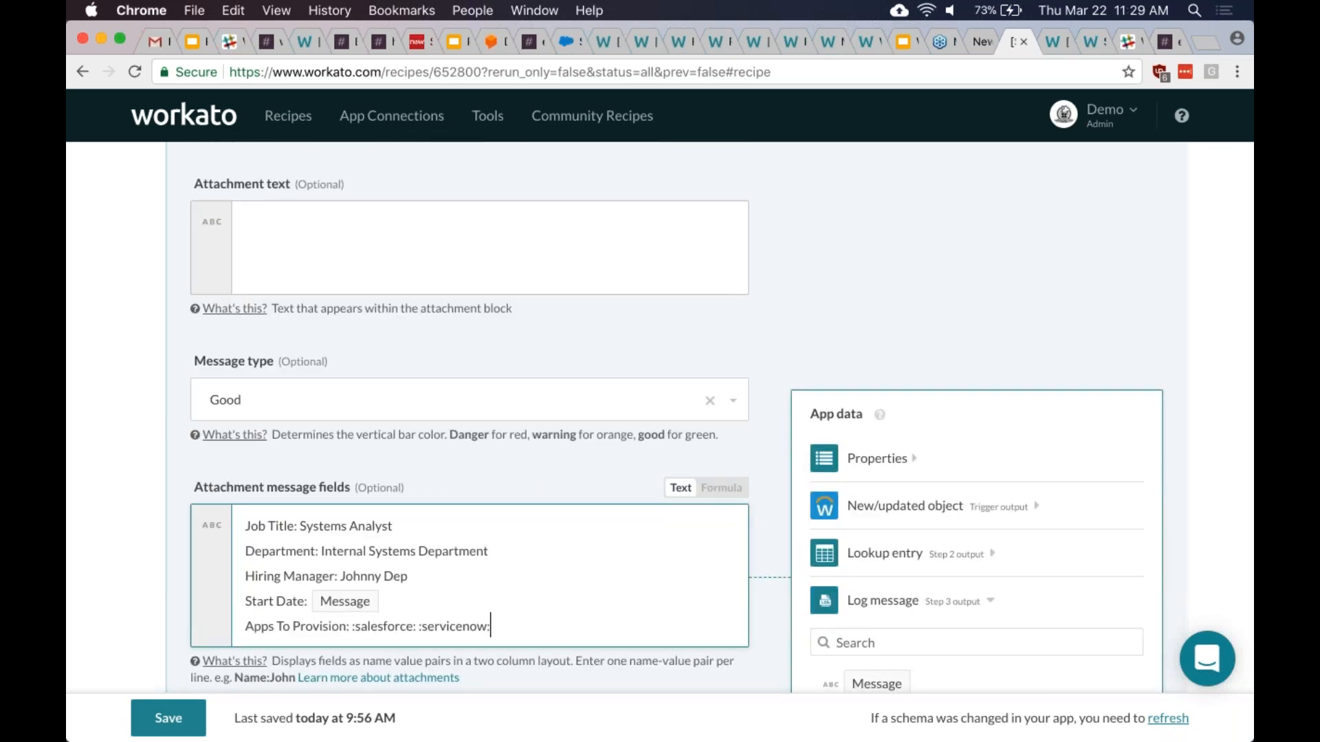
{"action": "scroll", "coordinate": [470, 412], "scroll_direction": "down", "scroll_amount": 5}
{"action": "scroll", "coordinate": [469, 413], "scroll_direction": "down", "scroll_amount": 3}
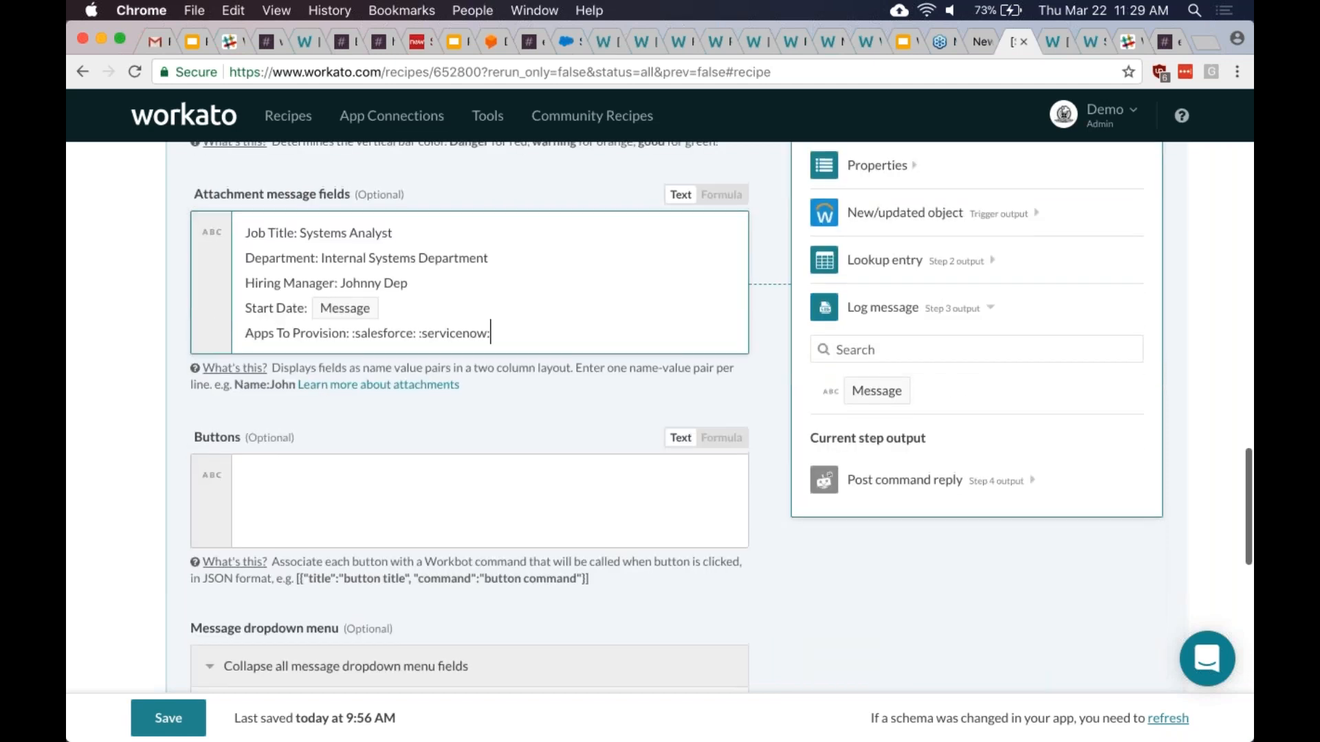
{"action": "scroll", "coordinate": [469, 412], "scroll_direction": "up", "scroll_amount": 6}
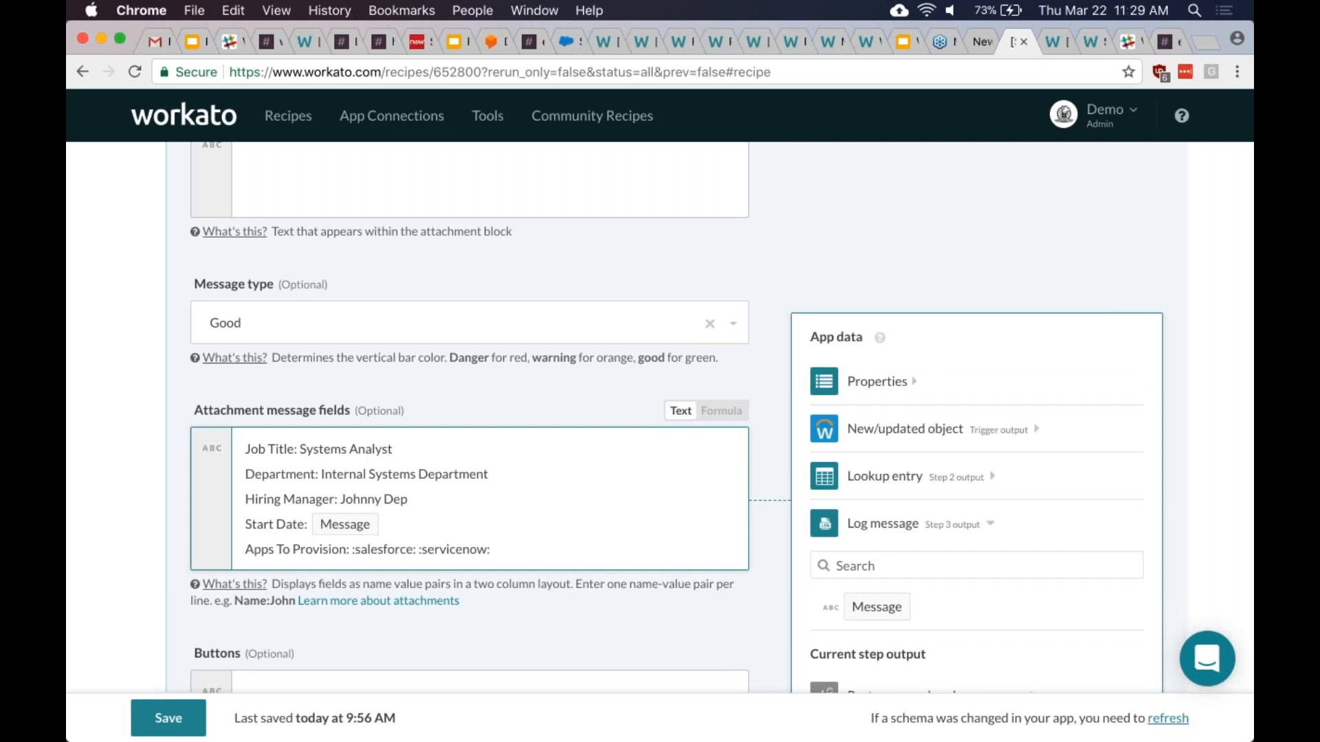
{"action": "scroll", "coordinate": [506, 508], "scroll_direction": "up", "scroll_amount": 10}
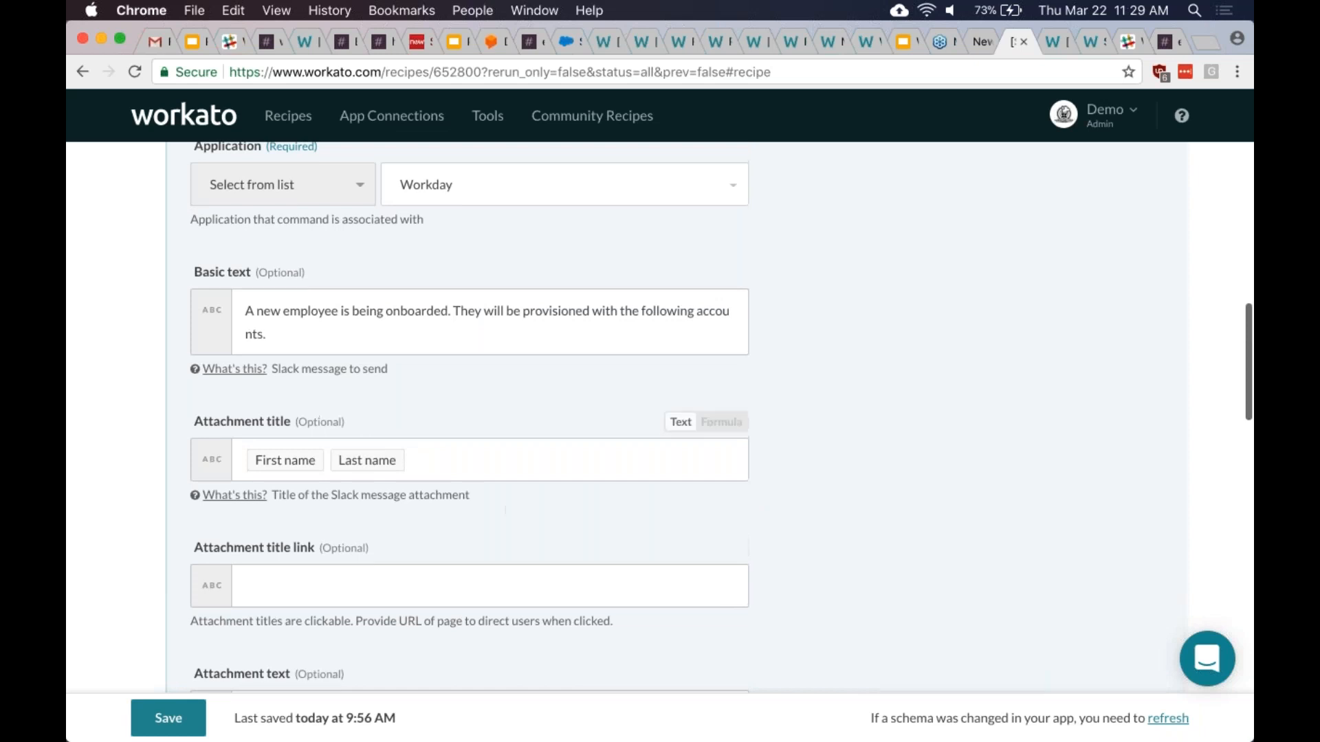
{"action": "left_click", "coordinate": [235, 369]}
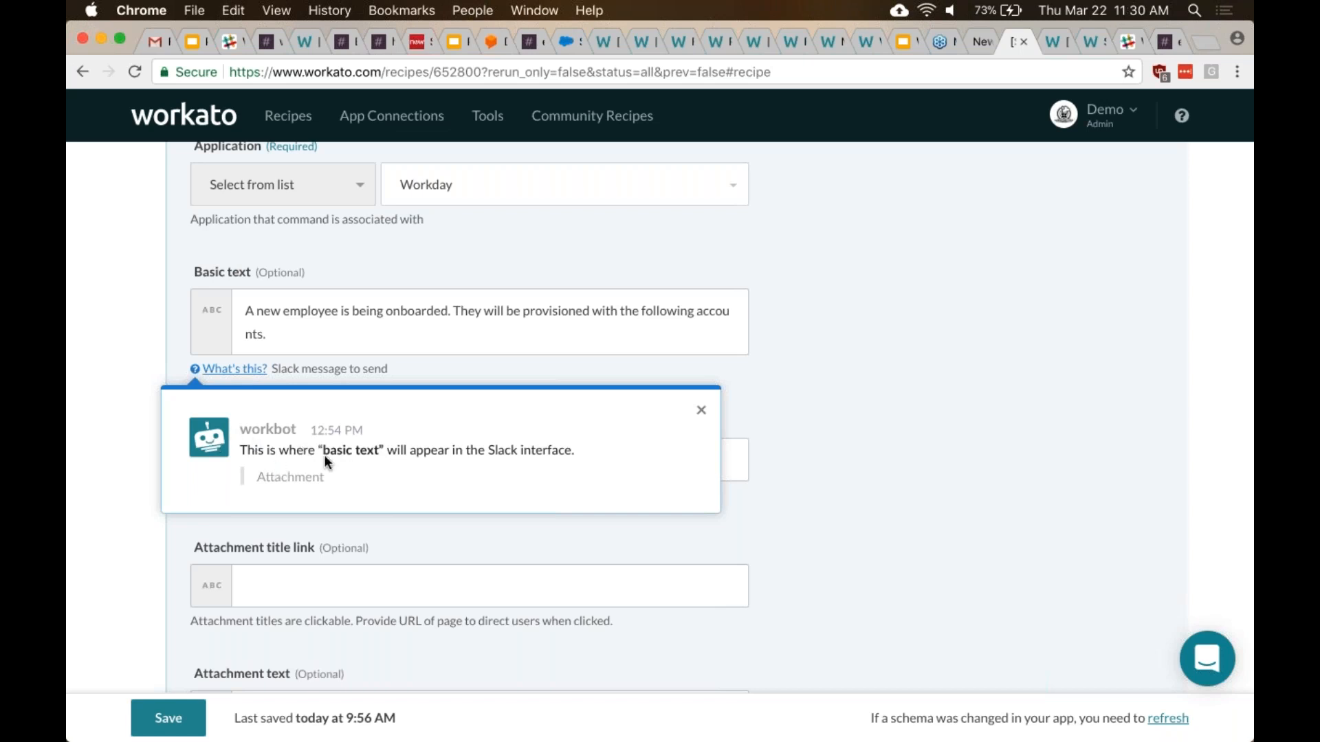
{"action": "left_click", "coordinate": [767, 393]}
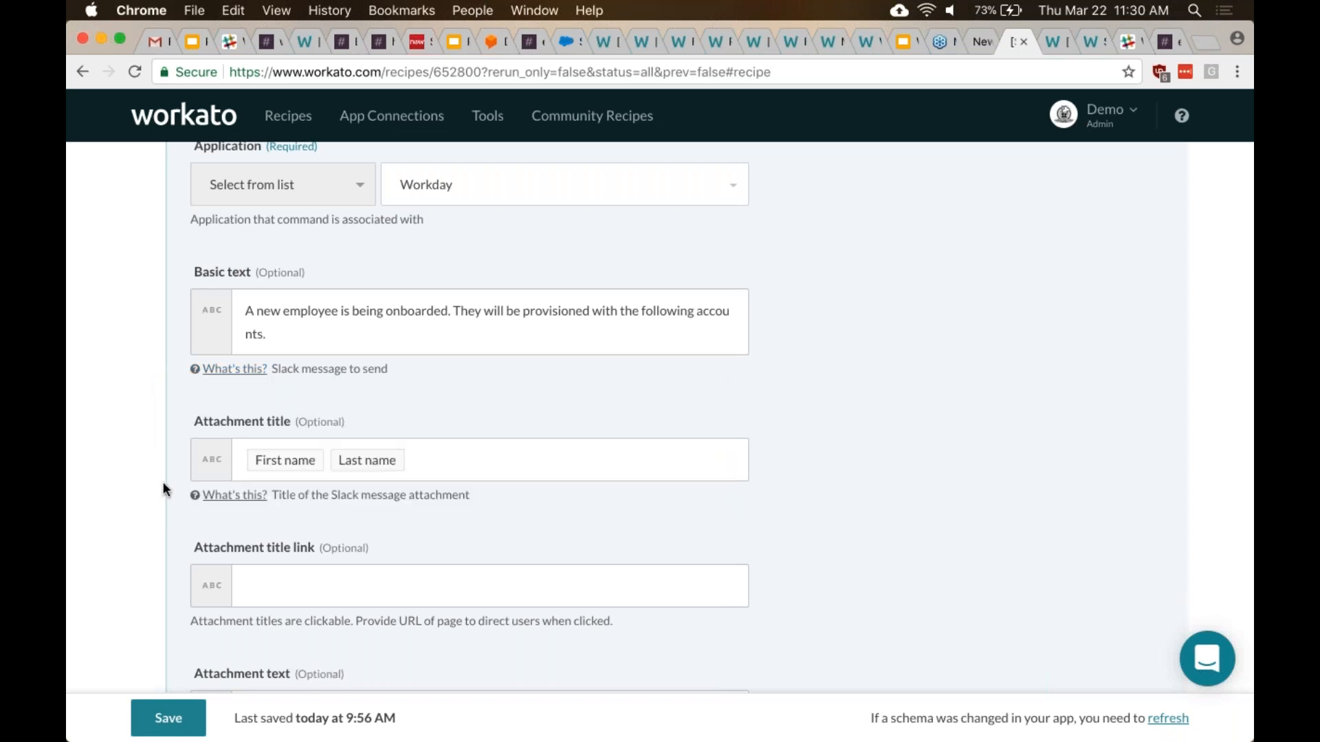
{"action": "left_click", "coordinate": [213, 497]}
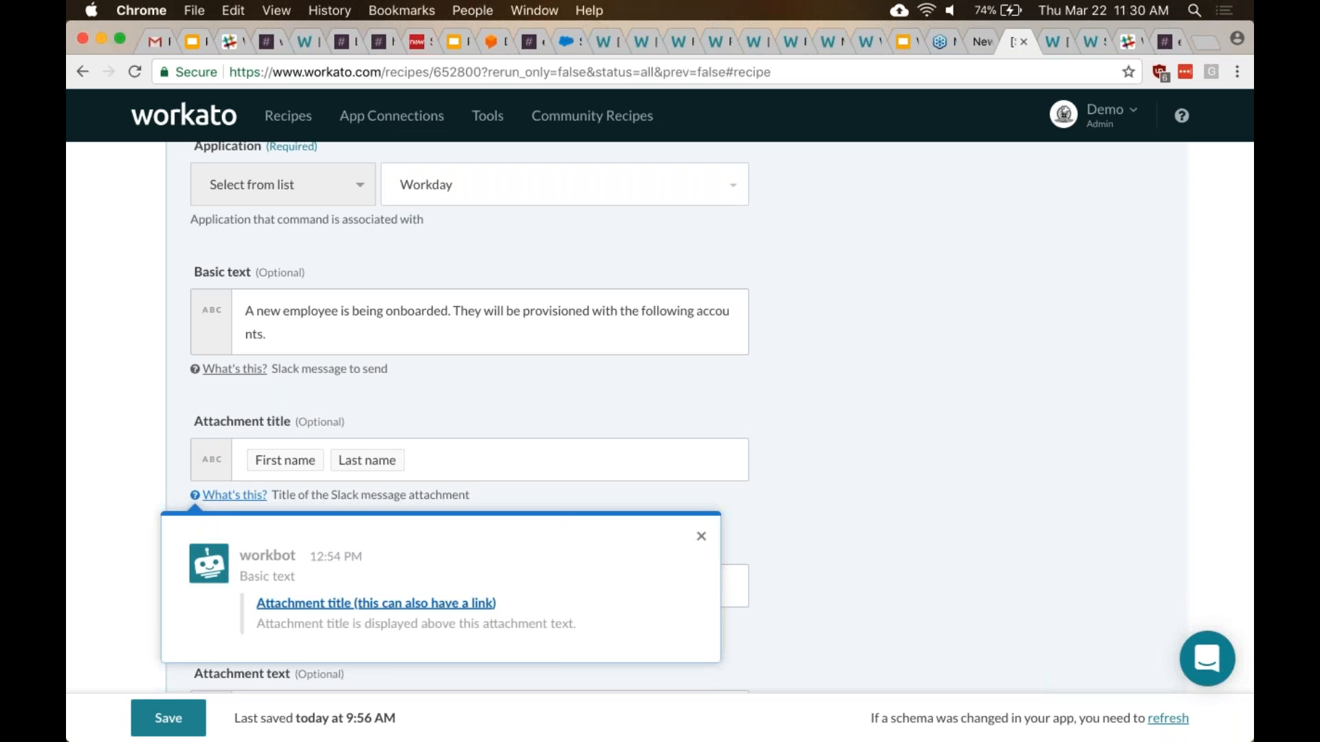
{"action": "scroll", "coordinate": [681, 542], "scroll_direction": "down", "scroll_amount": 3}
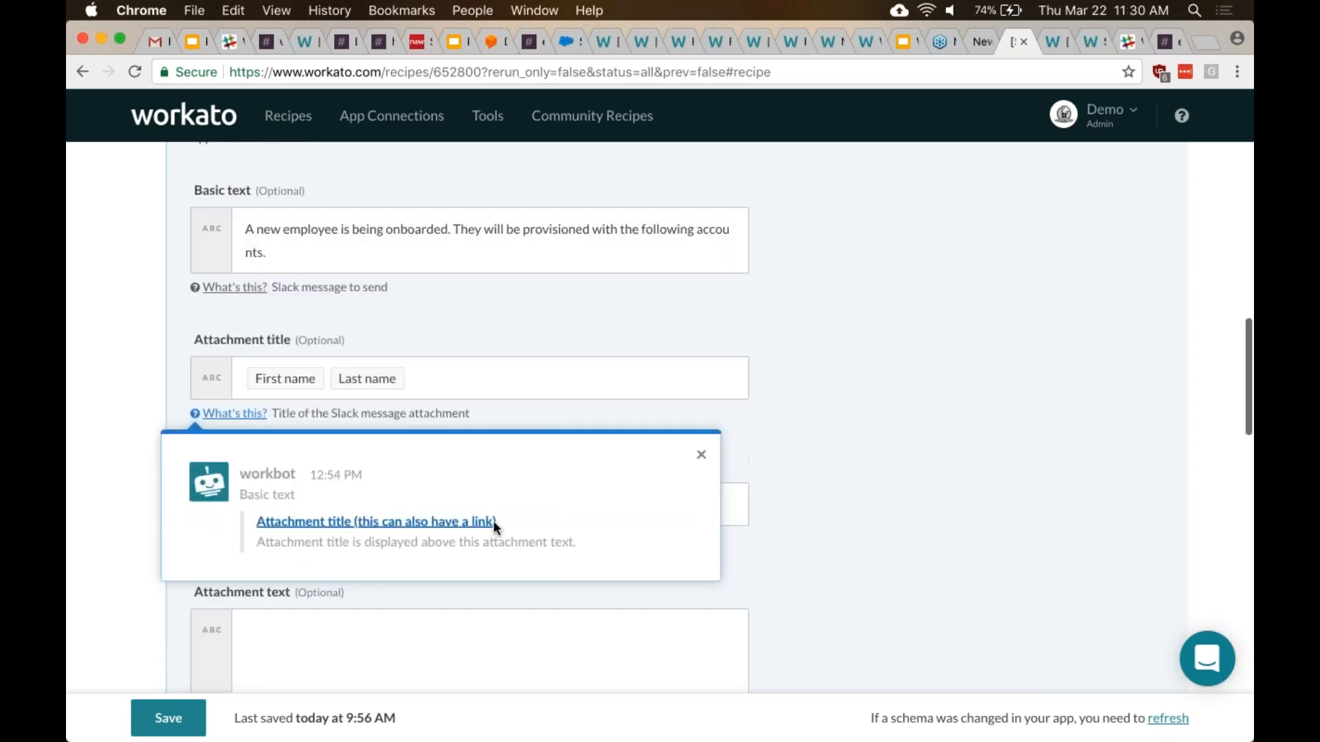
{"action": "left_click", "coordinate": [700, 465]}
{"action": "scroll", "coordinate": [701, 465], "scroll_direction": "down", "scroll_amount": 3}
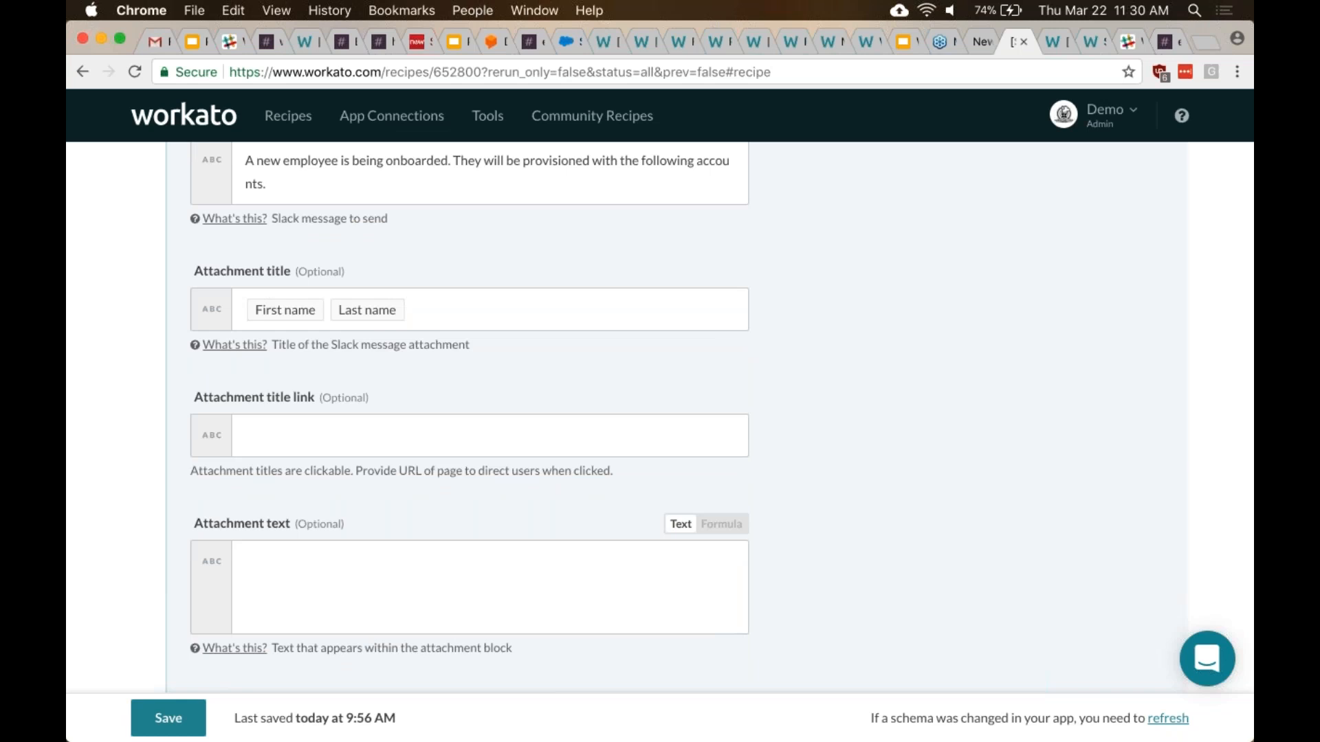
{"action": "scroll", "coordinate": [722, 409], "scroll_direction": "up", "scroll_amount": 1}
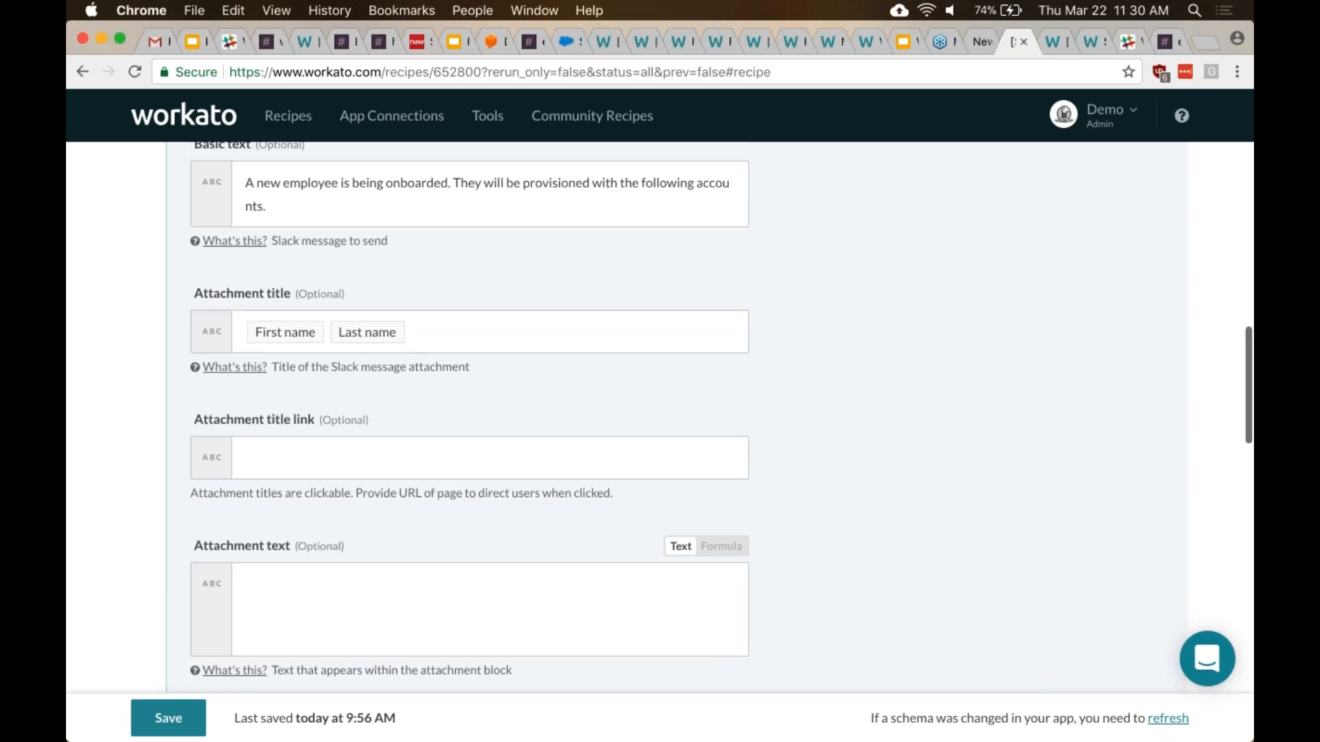
{"action": "scroll", "coordinate": [470, 417], "scroll_direction": "up", "scroll_amount": 1}
{"action": "scroll", "coordinate": [470, 417], "scroll_direction": "down", "scroll_amount": 5}
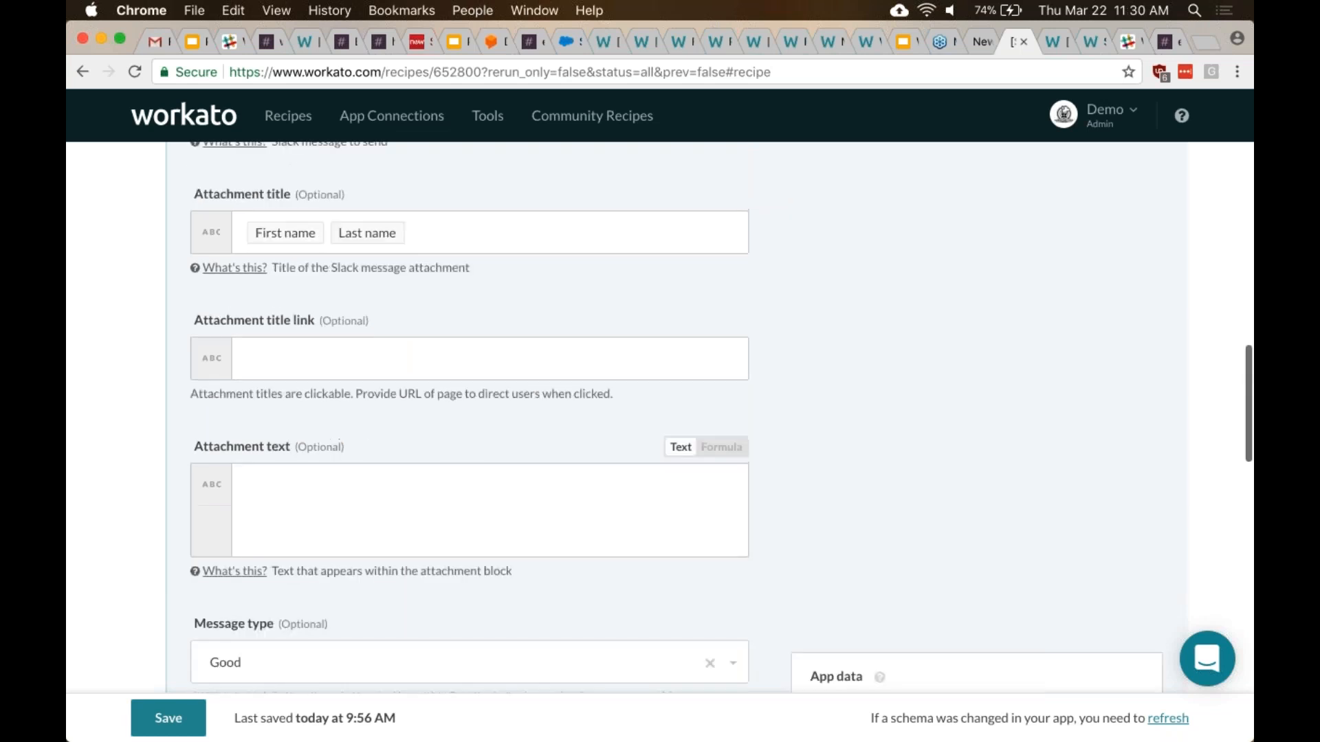
{"action": "scroll", "coordinate": [574, 539], "scroll_direction": "down", "scroll_amount": 2}
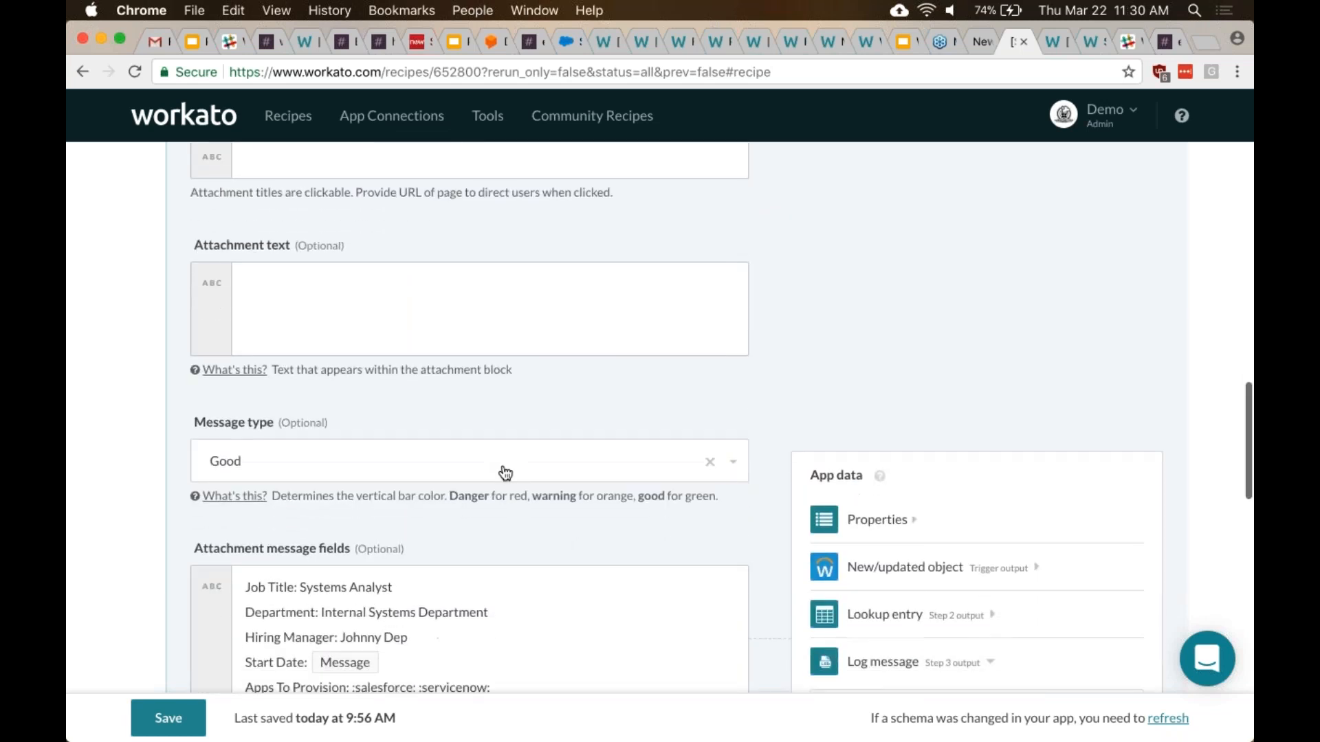
{"action": "scroll", "coordinate": [372, 478], "scroll_direction": "down", "scroll_amount": 1}
{"action": "left_click", "coordinate": [233, 481]}
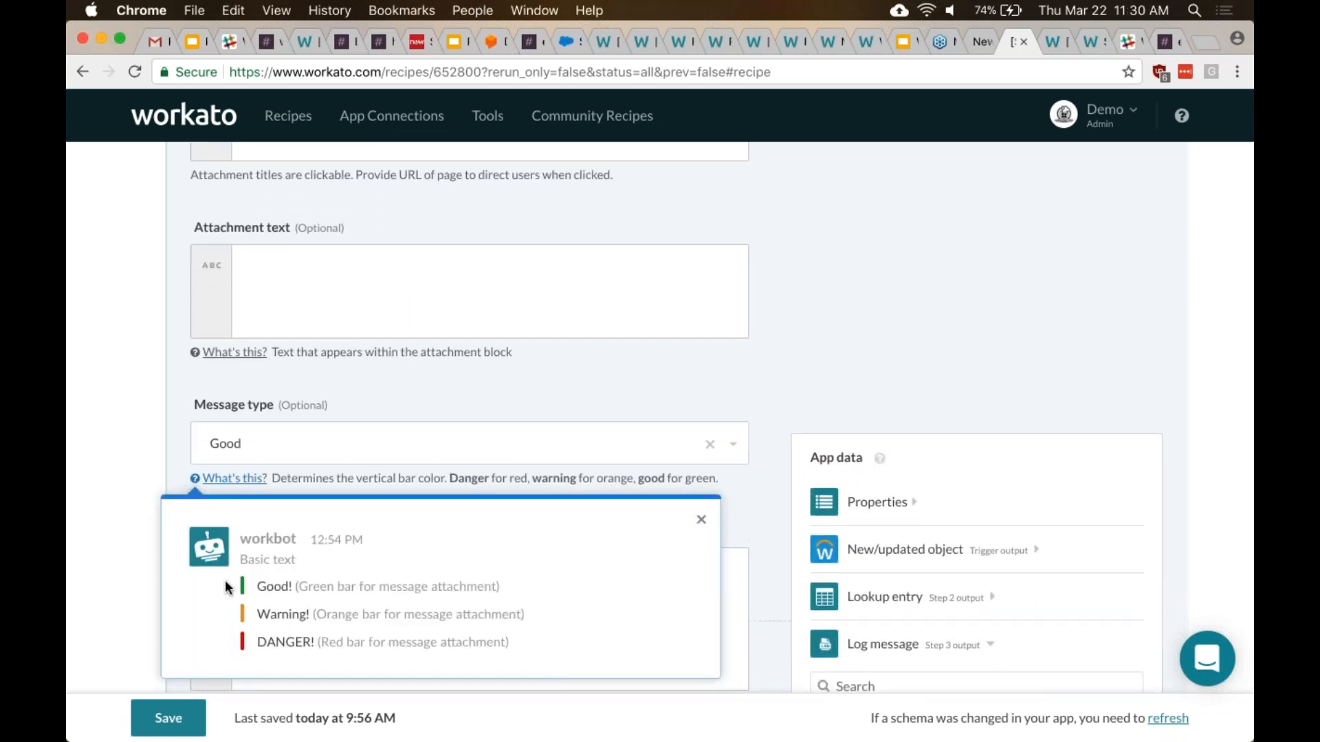
{"action": "left_click", "coordinate": [701, 520]}
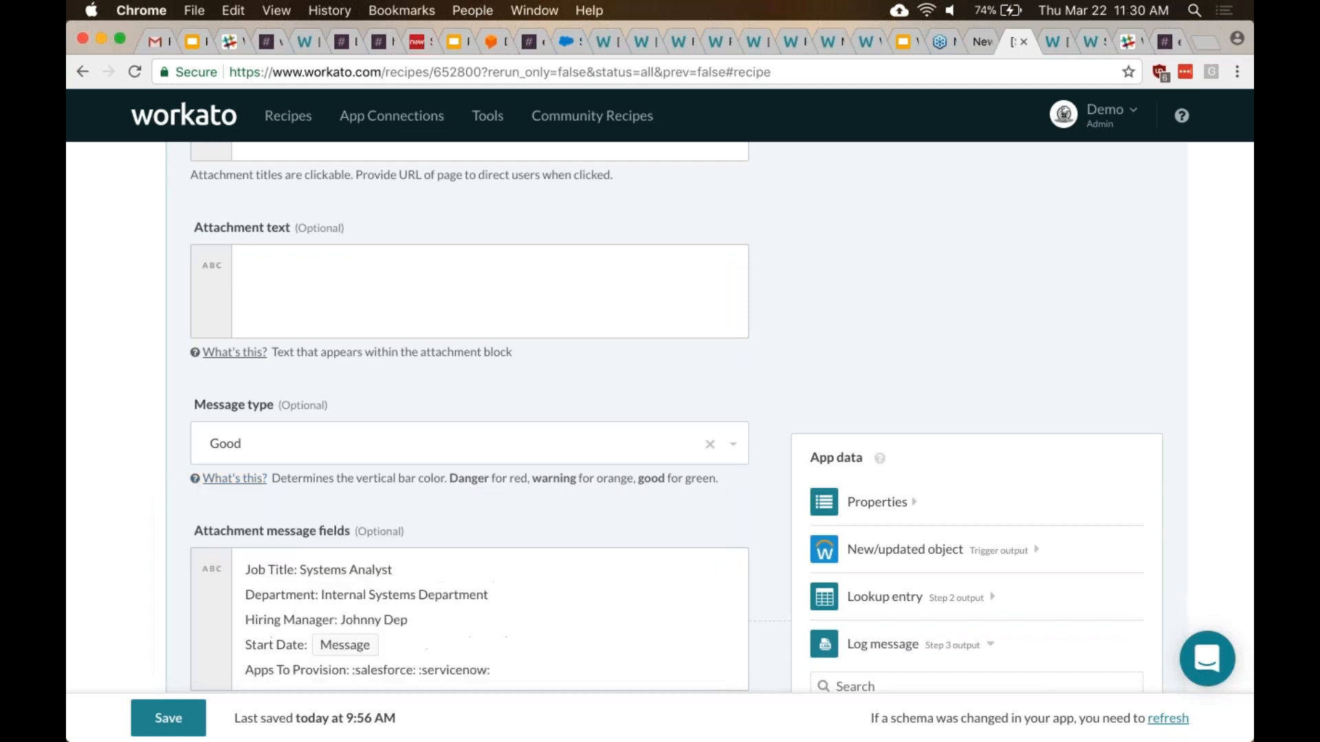
{"action": "scroll", "coordinate": [526, 506], "scroll_direction": "down", "scroll_amount": 1}
{"action": "scroll", "coordinate": [525, 508], "scroll_direction": "down", "scroll_amount": 3}
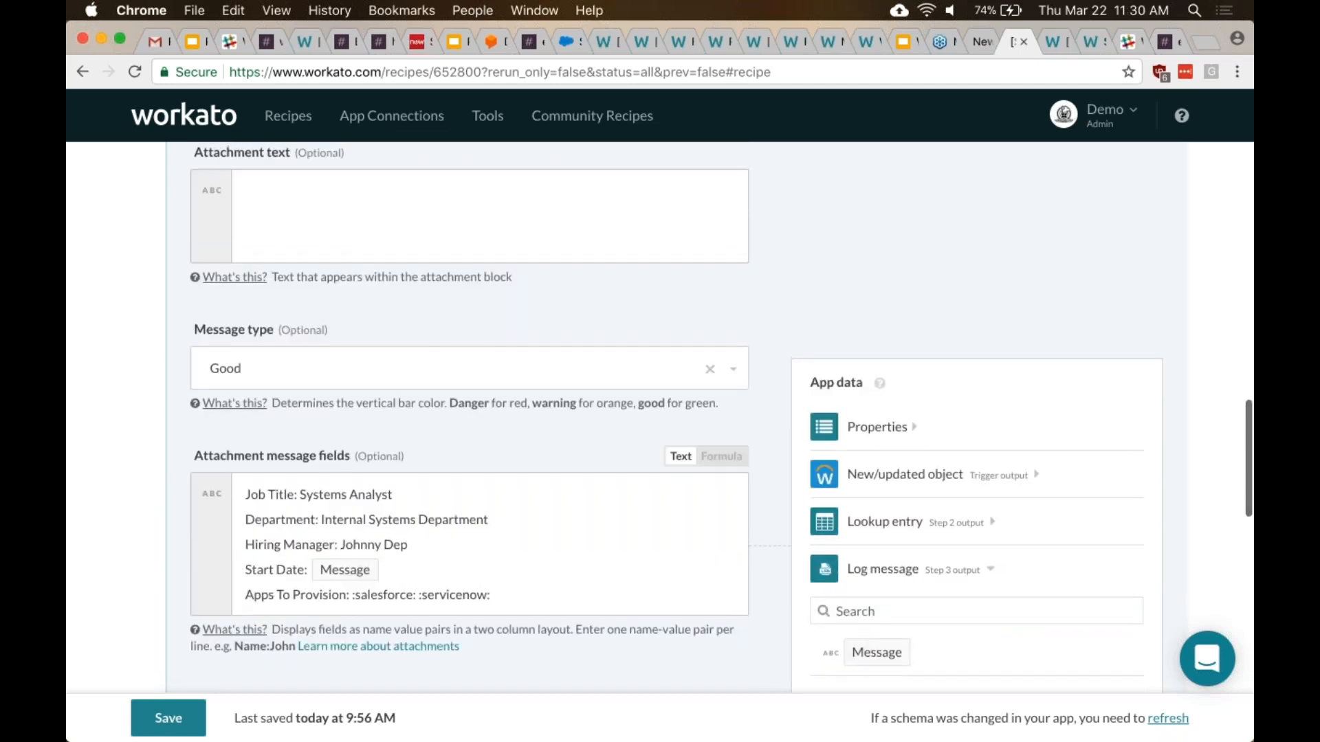
{"action": "scroll", "coordinate": [524, 507], "scroll_direction": "down", "scroll_amount": 5}
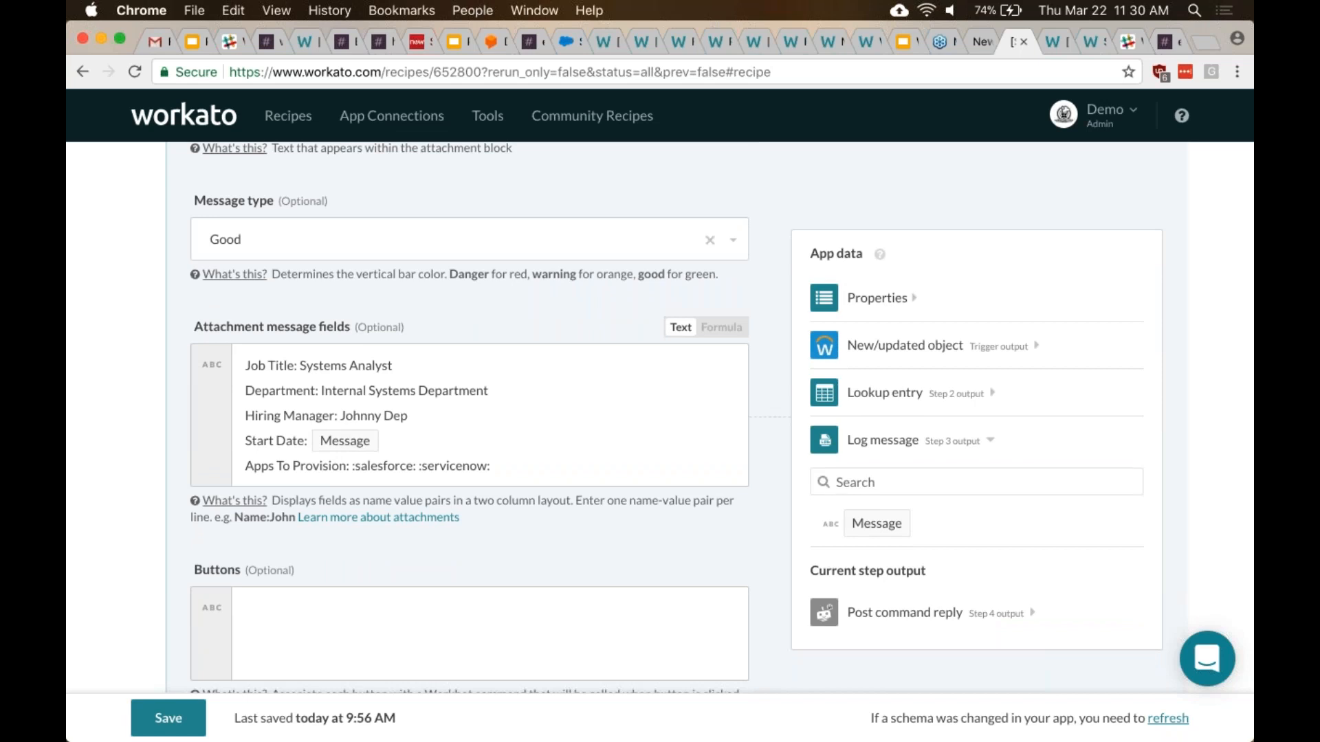
{"action": "scroll", "coordinate": [676, 417], "scroll_direction": "down", "scroll_amount": 2}
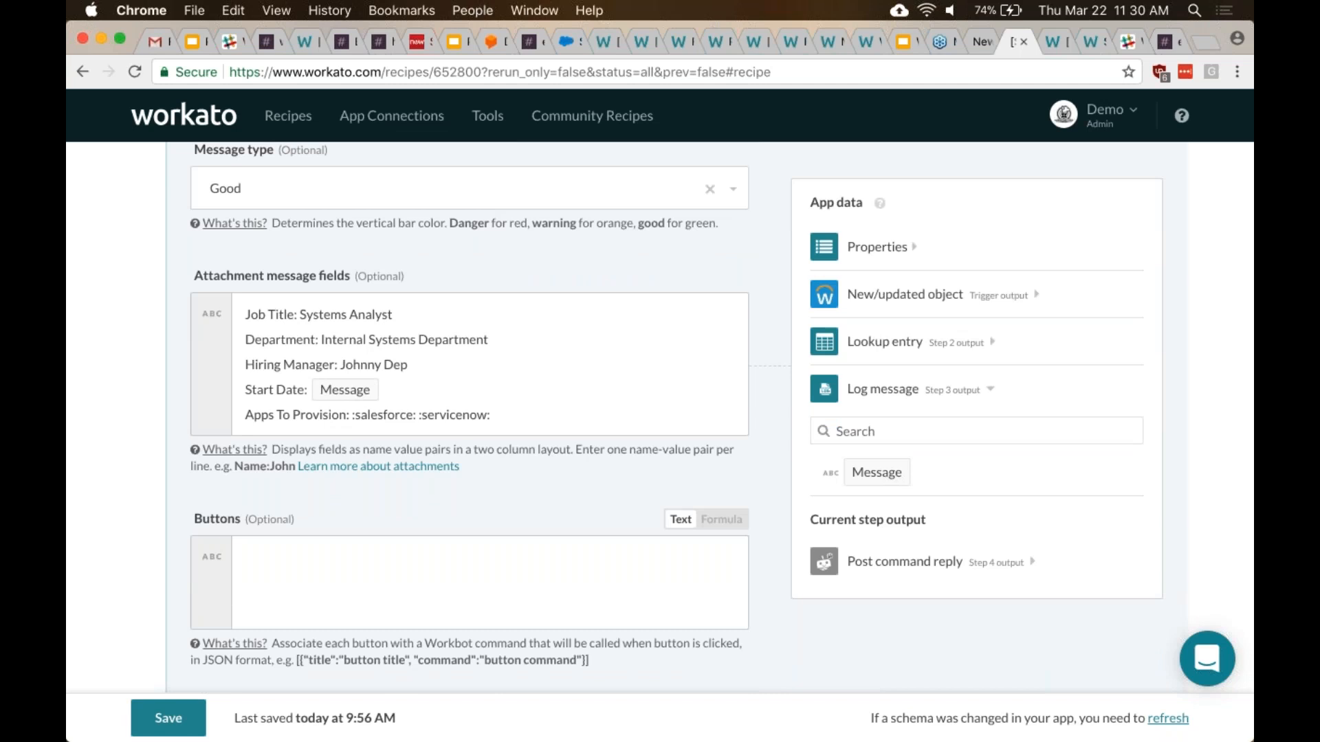
{"action": "scroll", "coordinate": [470, 413], "scroll_direction": "up", "scroll_amount": 10}
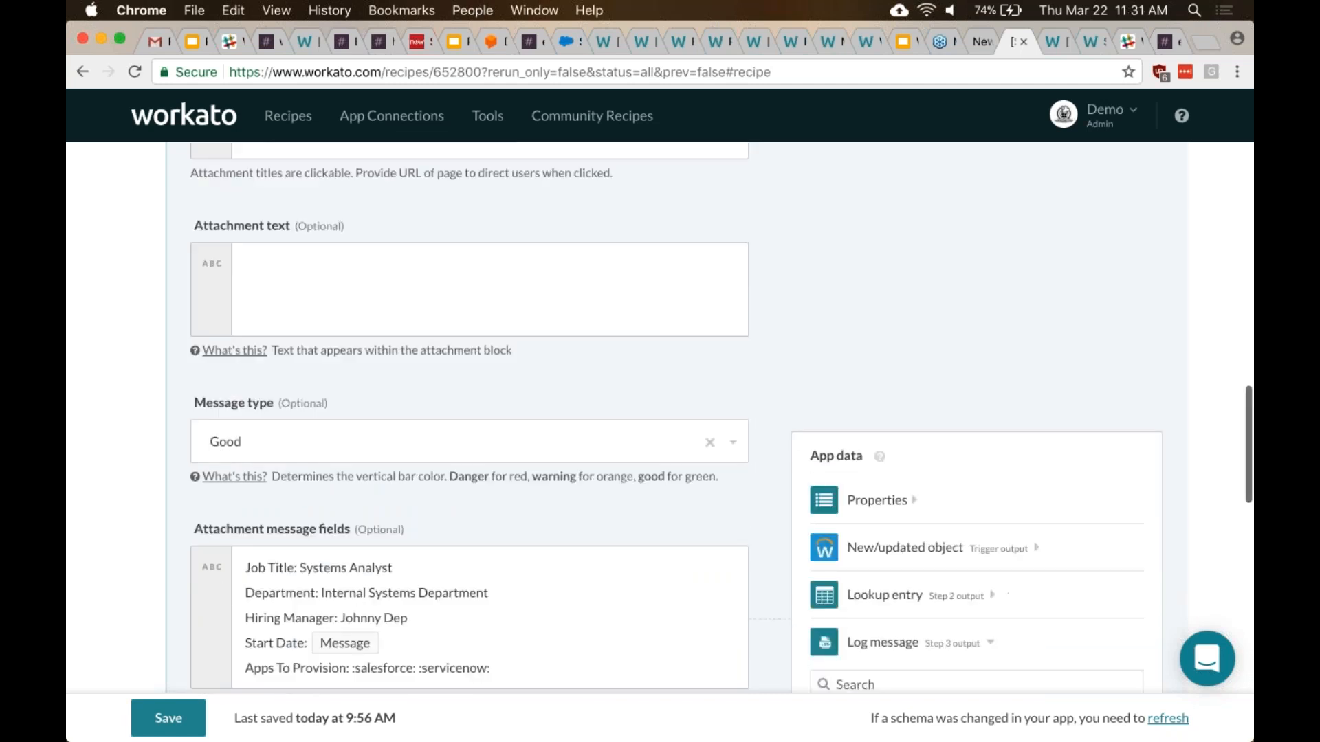
{"action": "scroll", "coordinate": [869, 516], "scroll_direction": "down", "scroll_amount": 3}
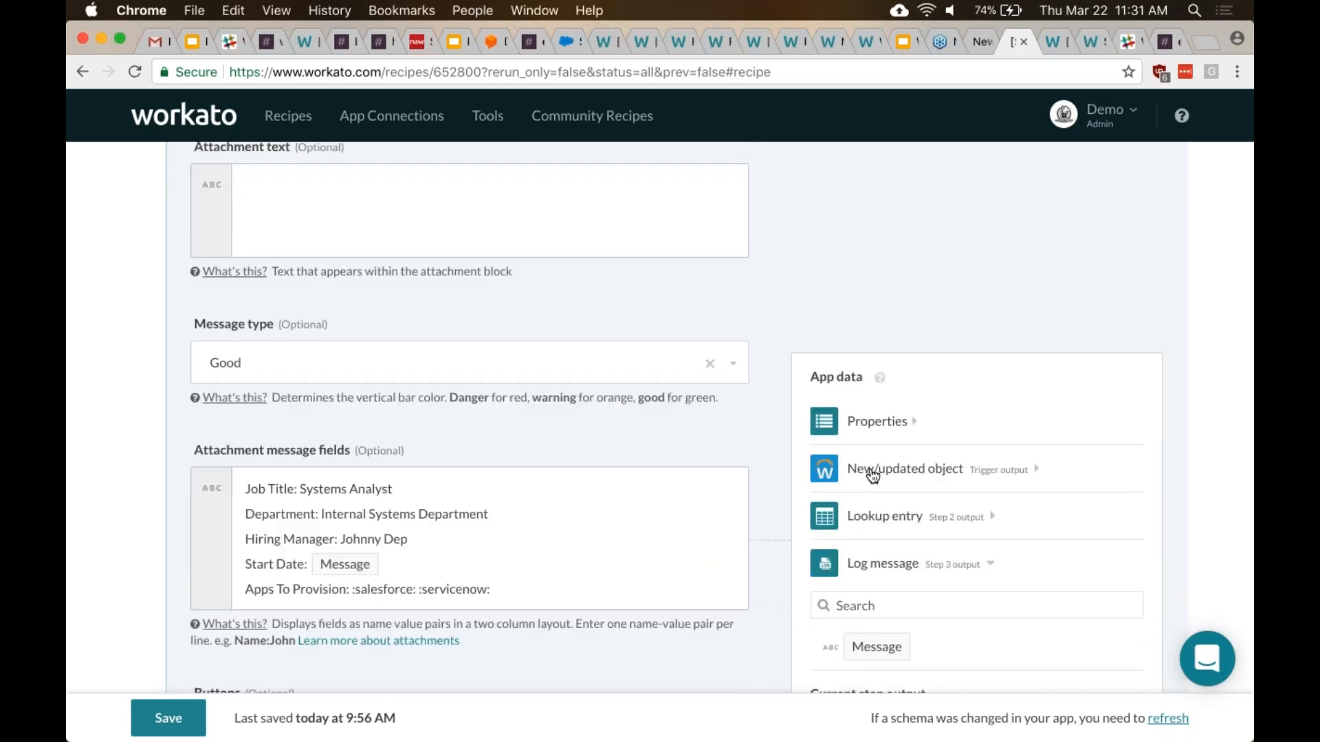
- Expand the Workday New/updated object output in App data and scroll through its Worker fields
{"action": "left_click", "coordinate": [906, 473]}
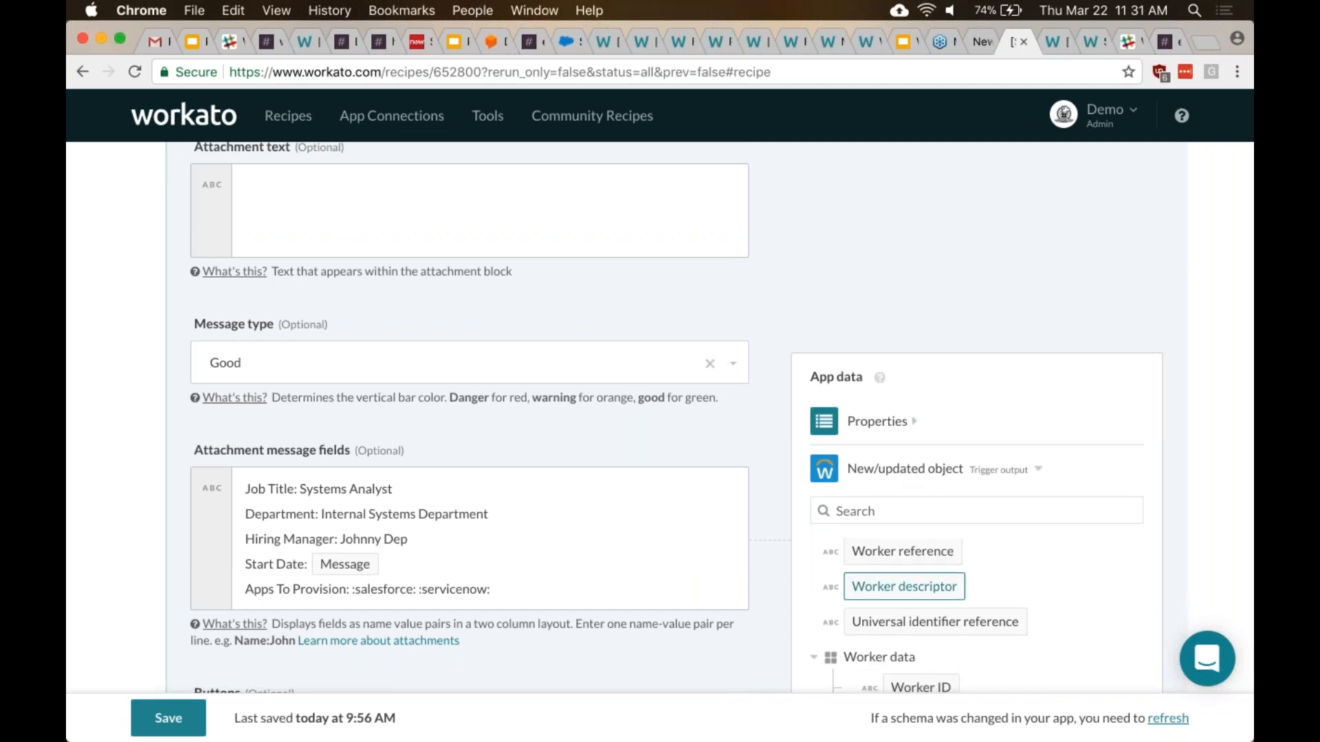
{"action": "scroll", "coordinate": [1075, 620], "scroll_direction": "up", "scroll_amount": 1}
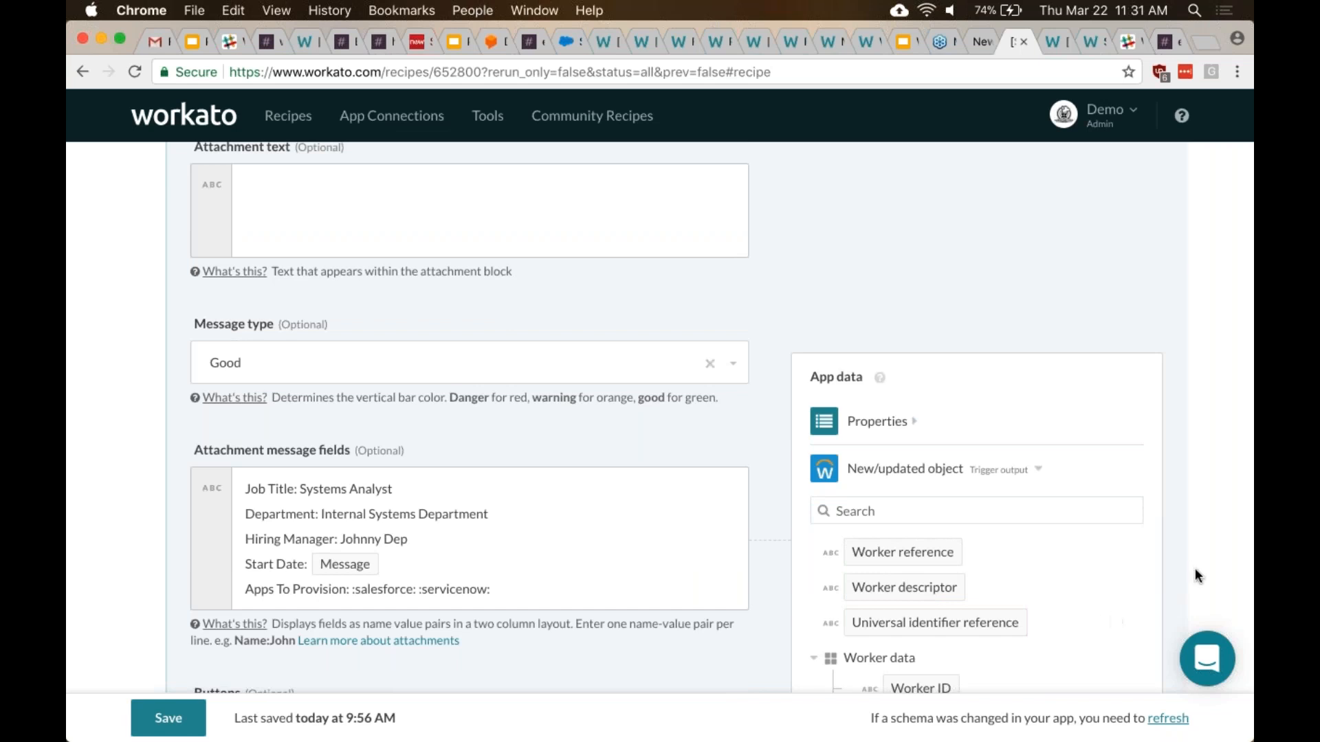
{"action": "scroll", "coordinate": [1083, 570], "scroll_direction": "down", "scroll_amount": 5}
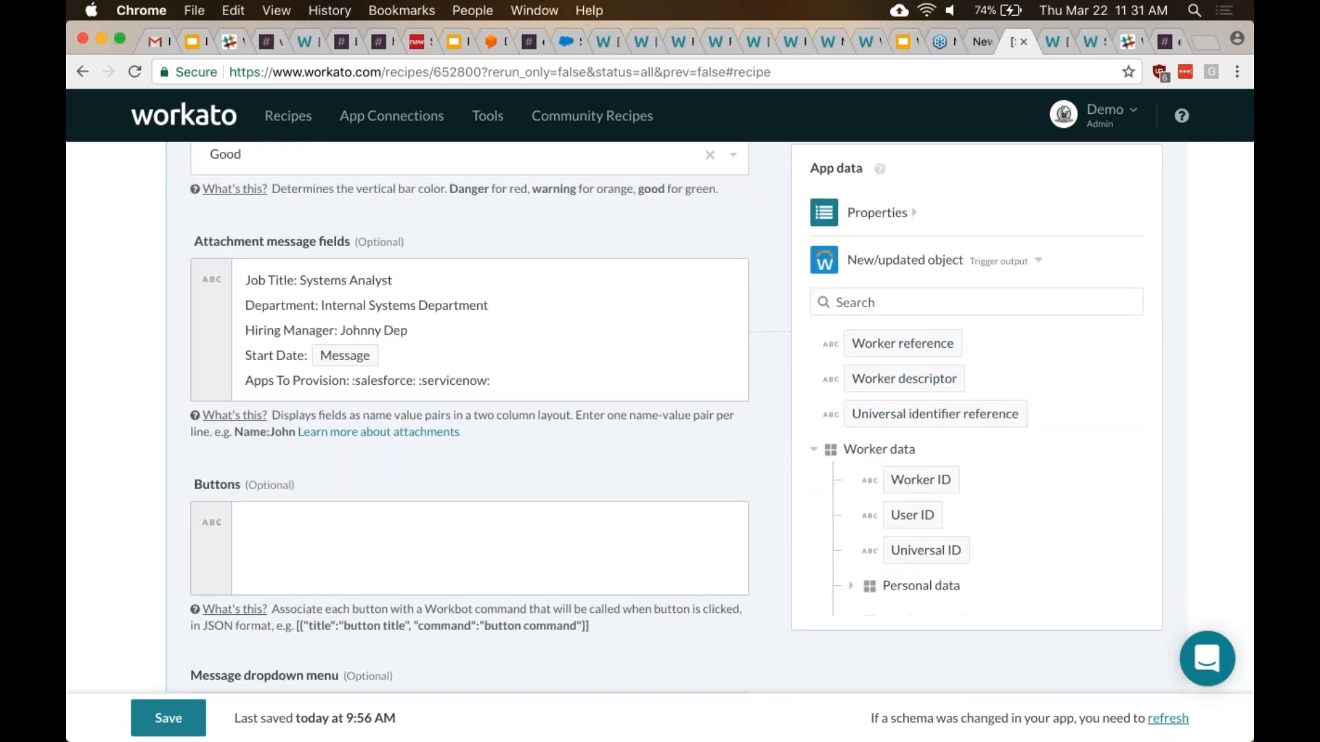
{"action": "scroll", "coordinate": [924, 460], "scroll_direction": "down", "scroll_amount": 3}
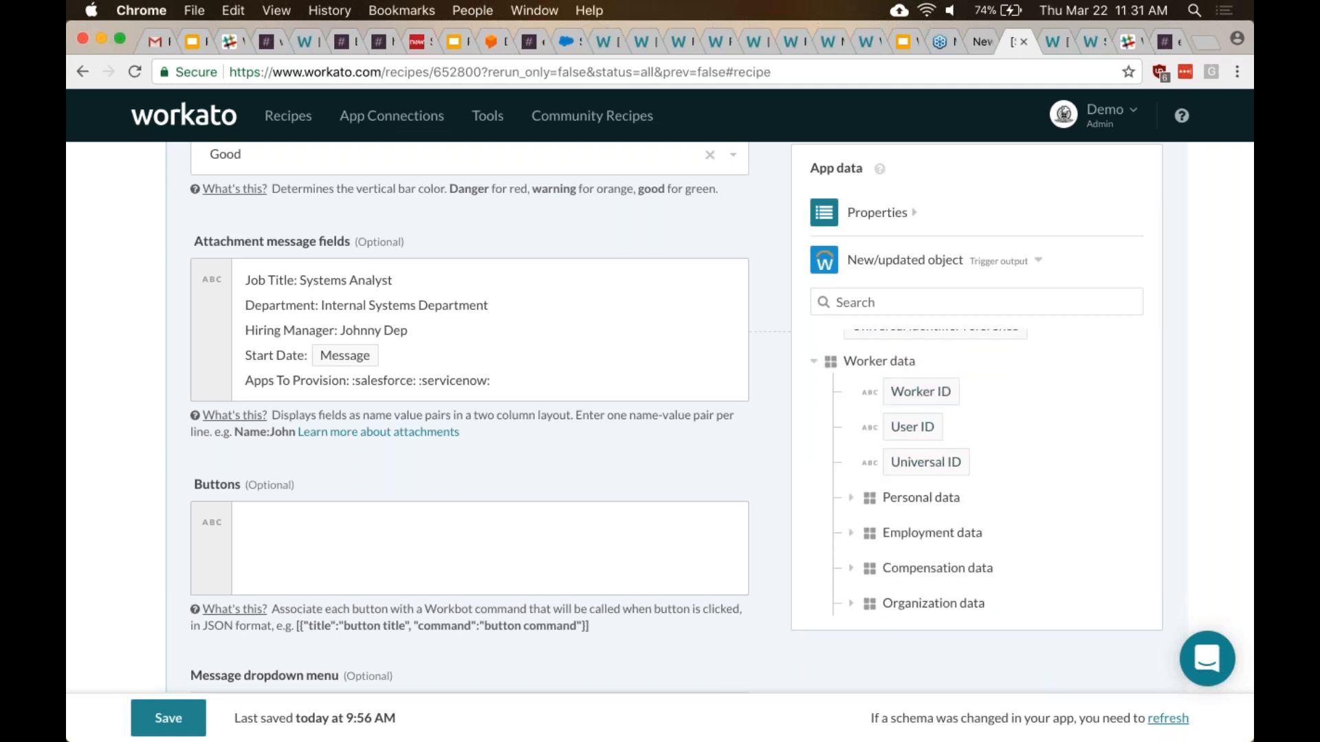
{"action": "scroll", "coordinate": [924, 468], "scroll_direction": "down", "scroll_amount": 2}
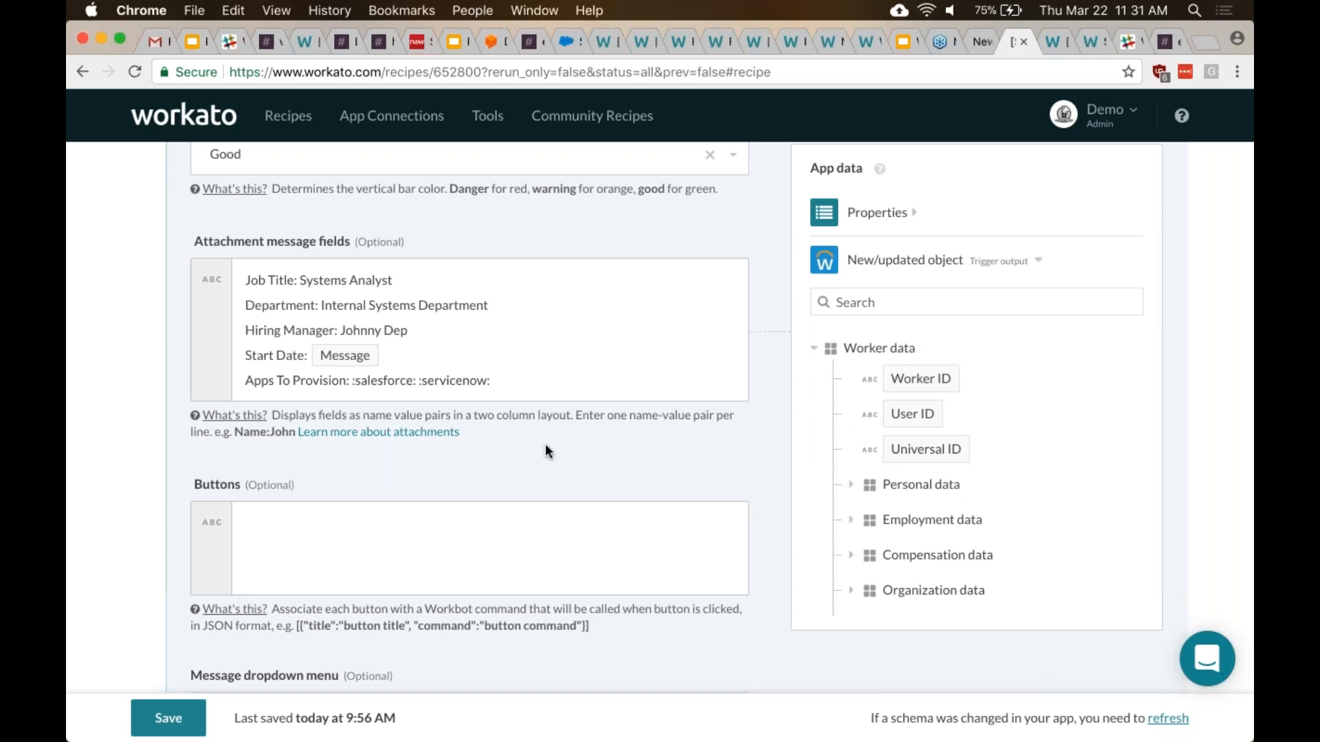
{"action": "scroll", "coordinate": [546, 448], "scroll_direction": "up", "scroll_amount": 10}
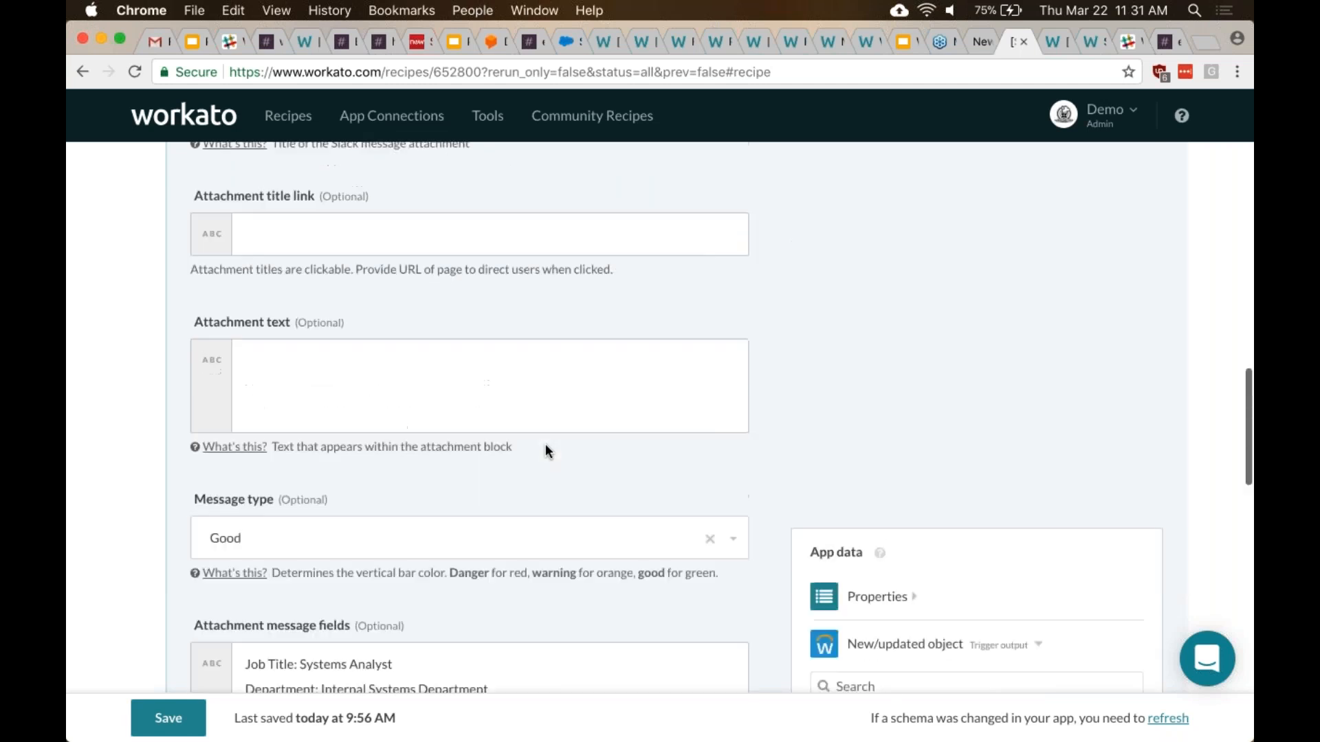
{"action": "scroll", "coordinate": [546, 443], "scroll_direction": "up", "scroll_amount": 5}
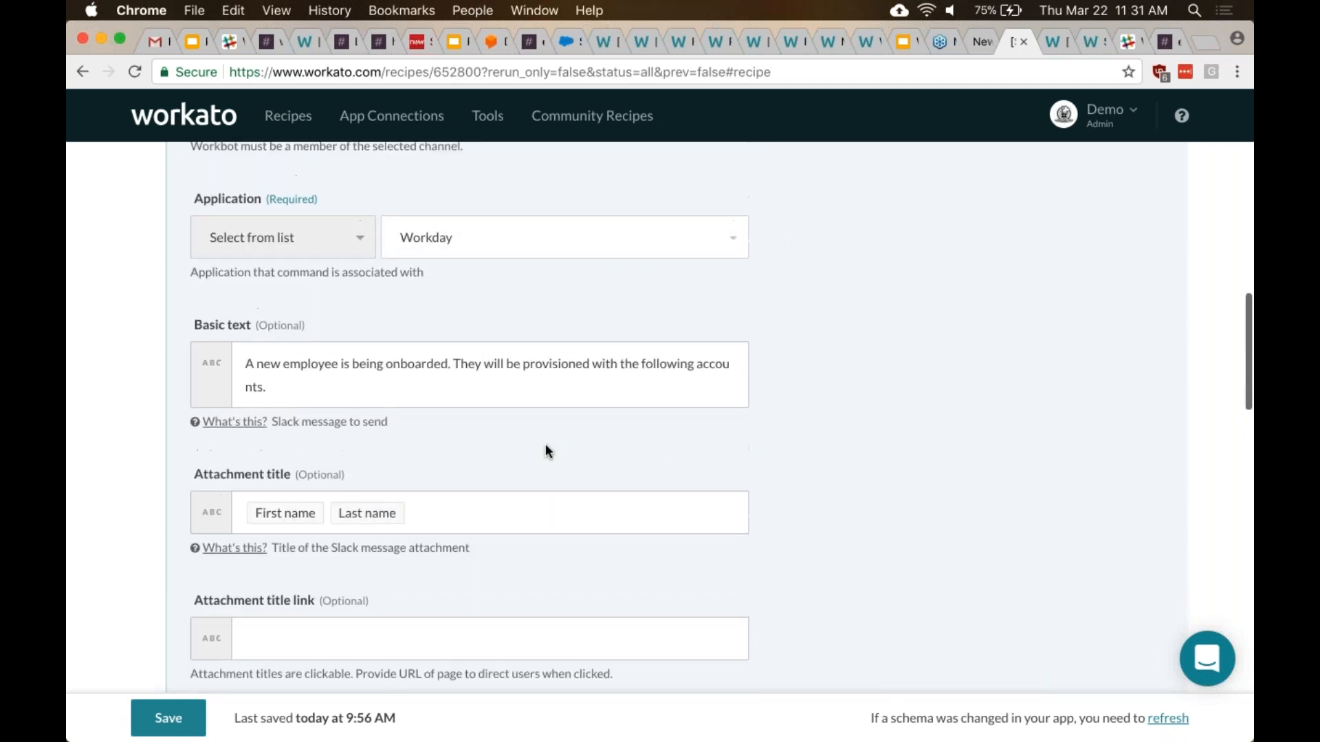
{"action": "scroll", "coordinate": [546, 453], "scroll_direction": "down", "scroll_amount": 1}
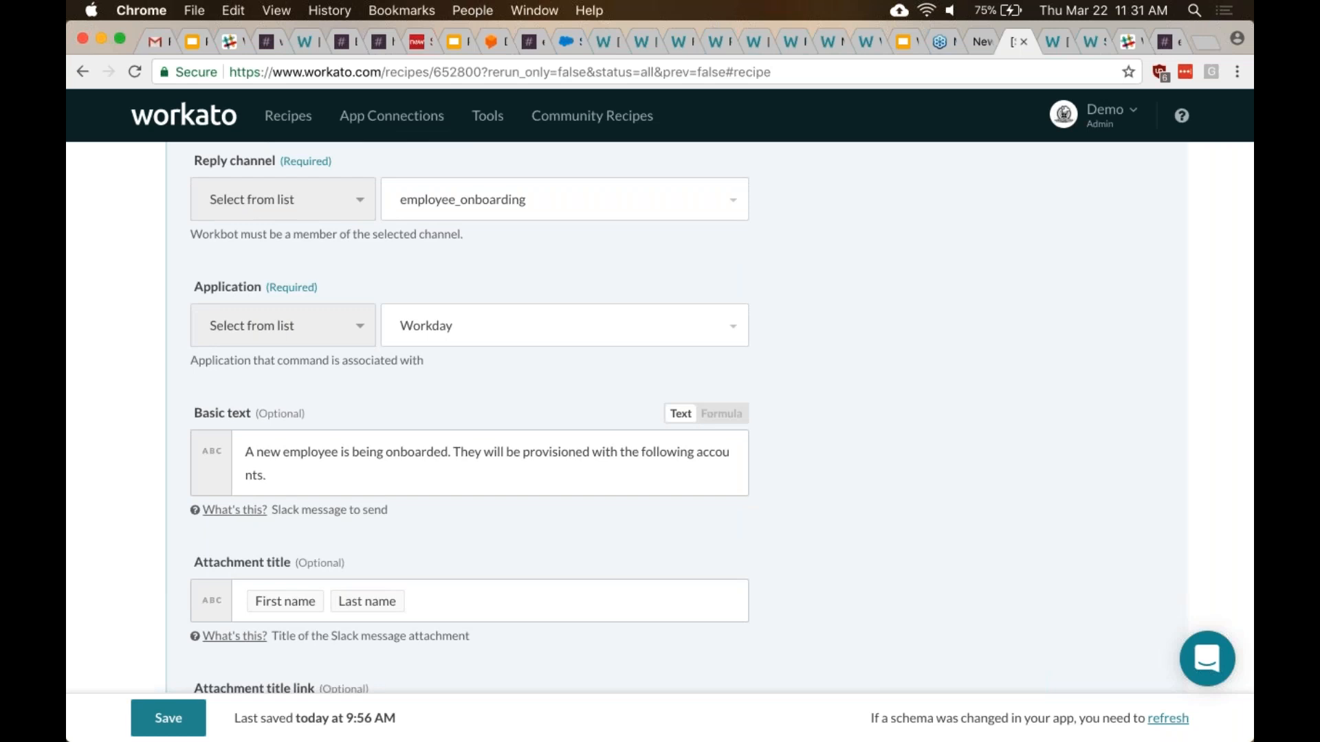
{"action": "scroll", "coordinate": [546, 448], "scroll_direction": "up", "scroll_amount": 15}
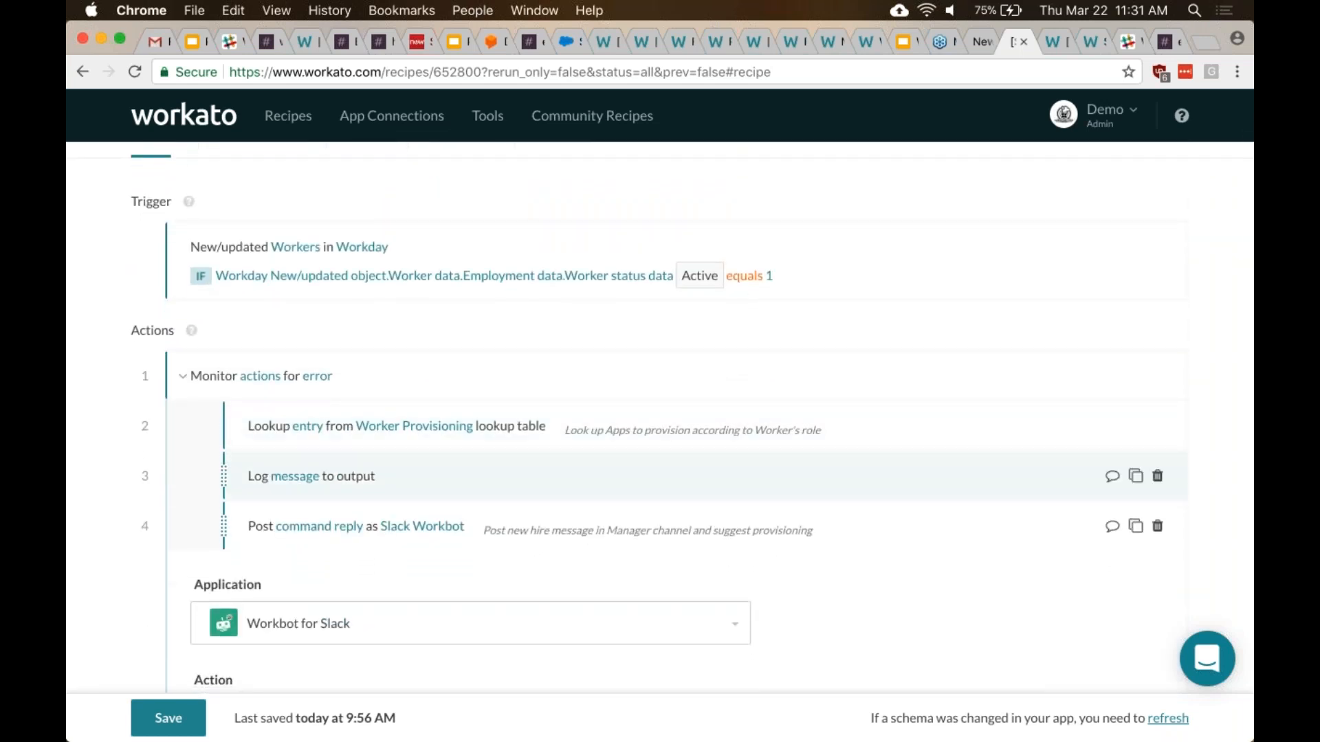
{"action": "scroll", "coordinate": [692, 417], "scroll_direction": "down", "scroll_amount": 1}
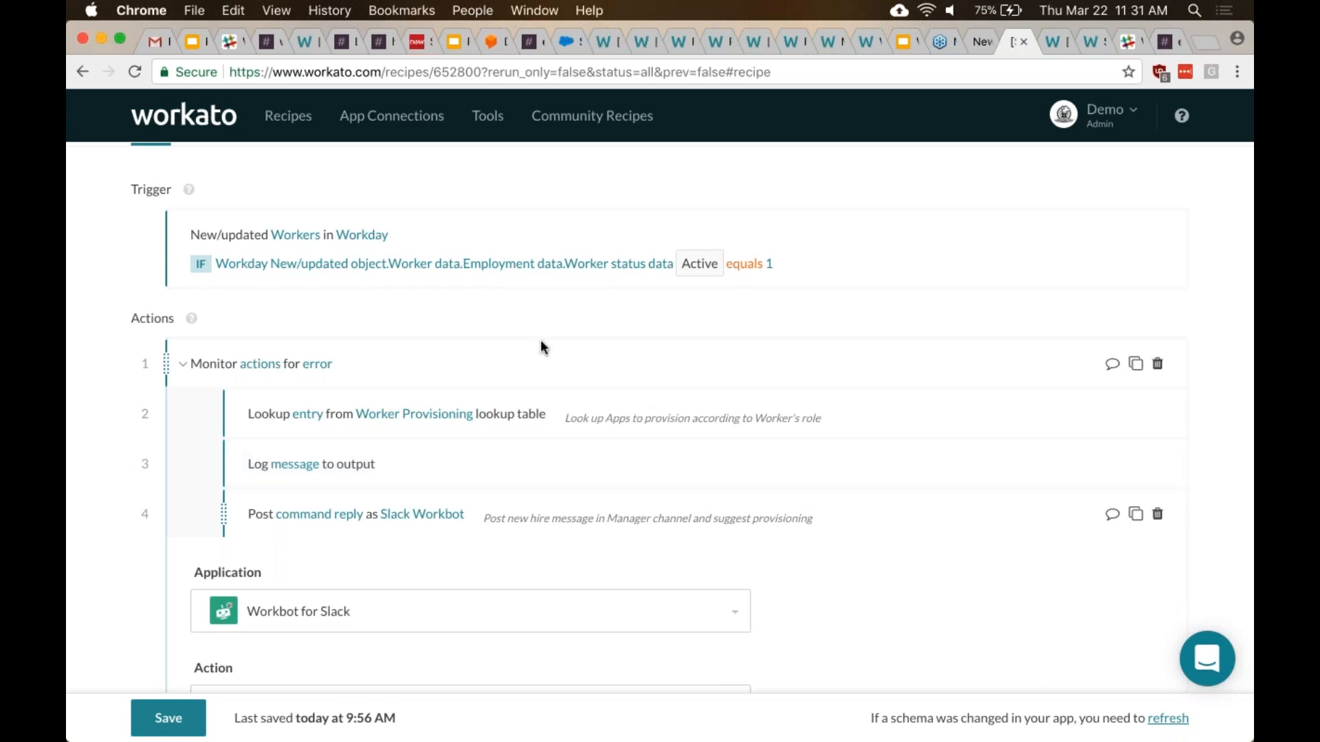
{"action": "scroll", "coordinate": [540, 339], "scroll_direction": "down", "scroll_amount": 10}
{"action": "scroll", "coordinate": [540, 340], "scroll_direction": "down", "scroll_amount": 5}
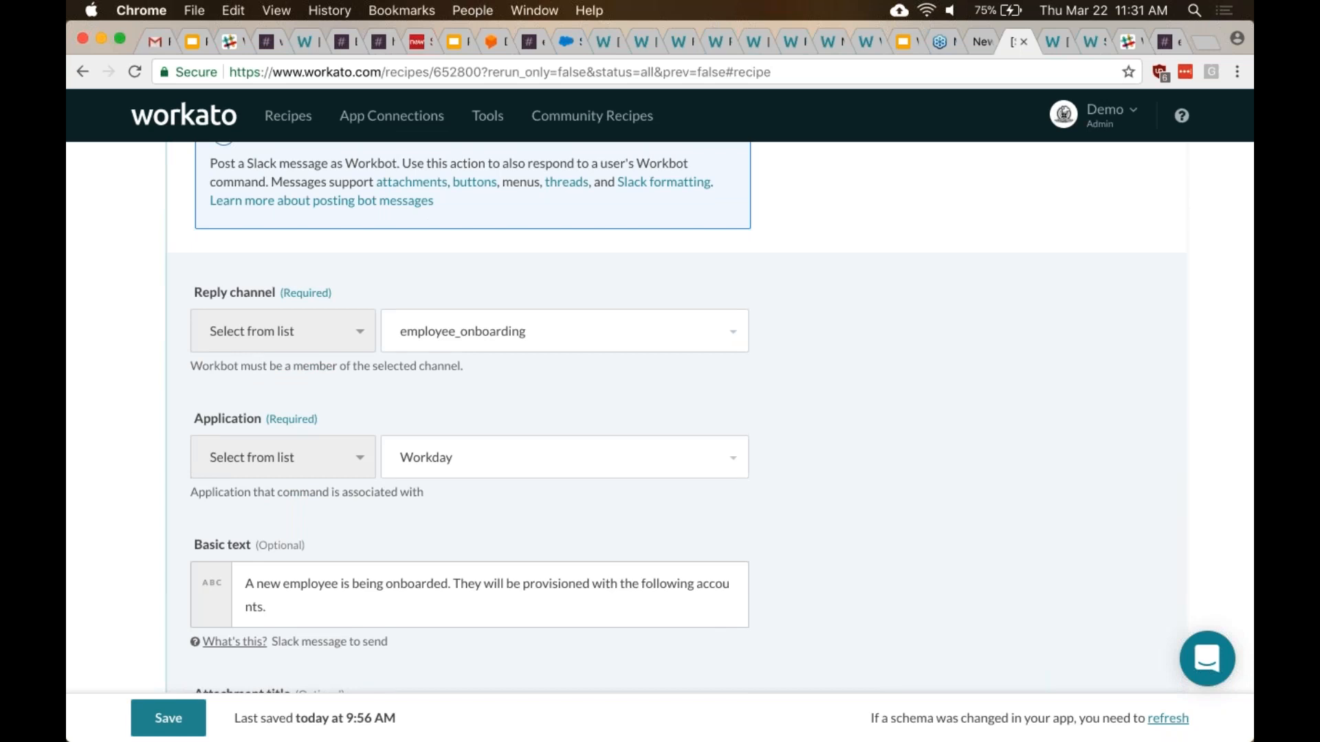
{"action": "scroll", "coordinate": [533, 430], "scroll_direction": "down", "scroll_amount": 2}
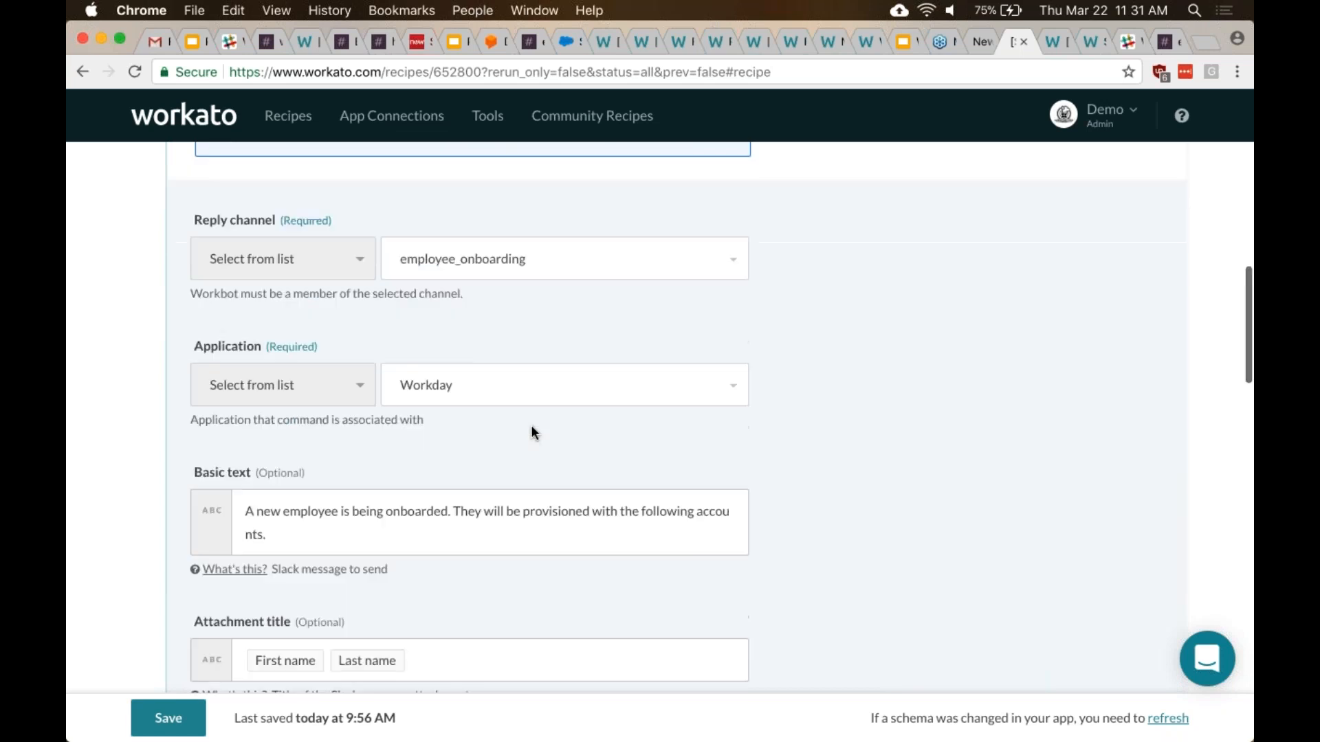
{"action": "scroll", "coordinate": [530, 425], "scroll_direction": "up", "scroll_amount": 2}
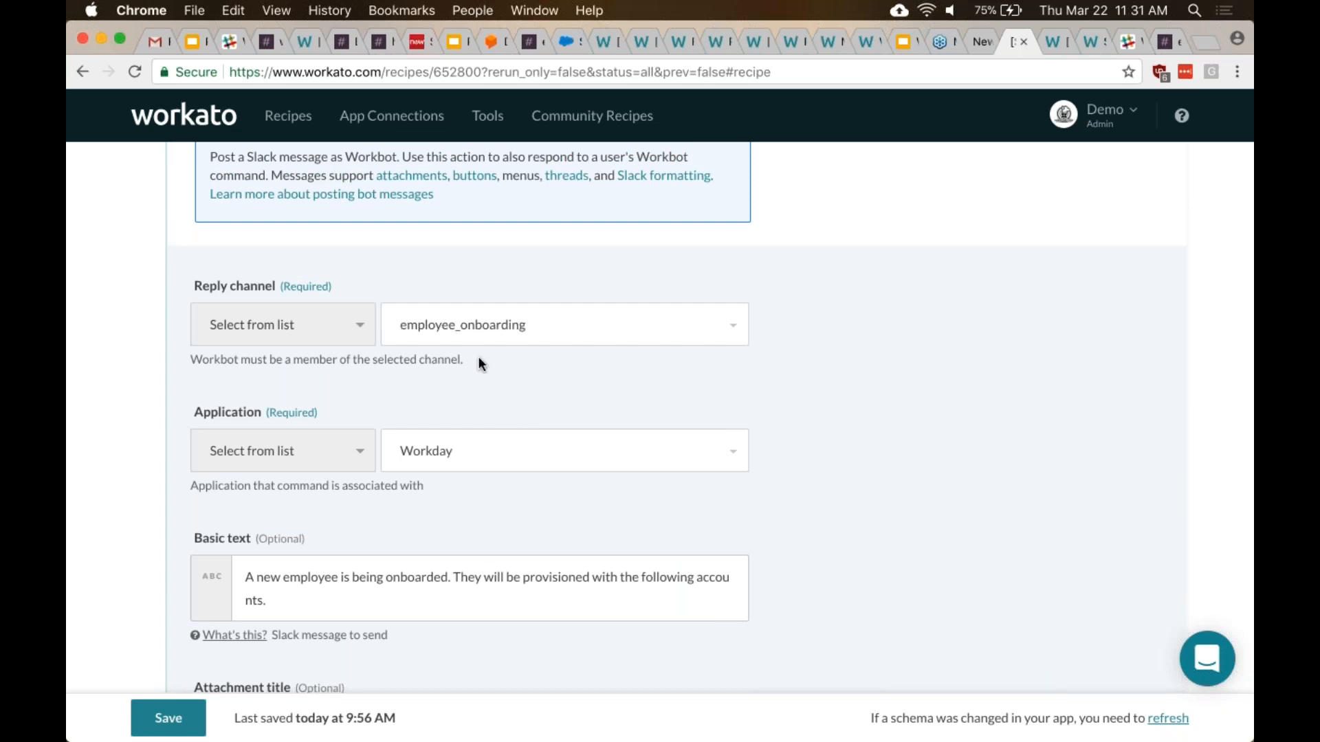
{"action": "scroll", "coordinate": [478, 357], "scroll_direction": "down", "scroll_amount": 2}
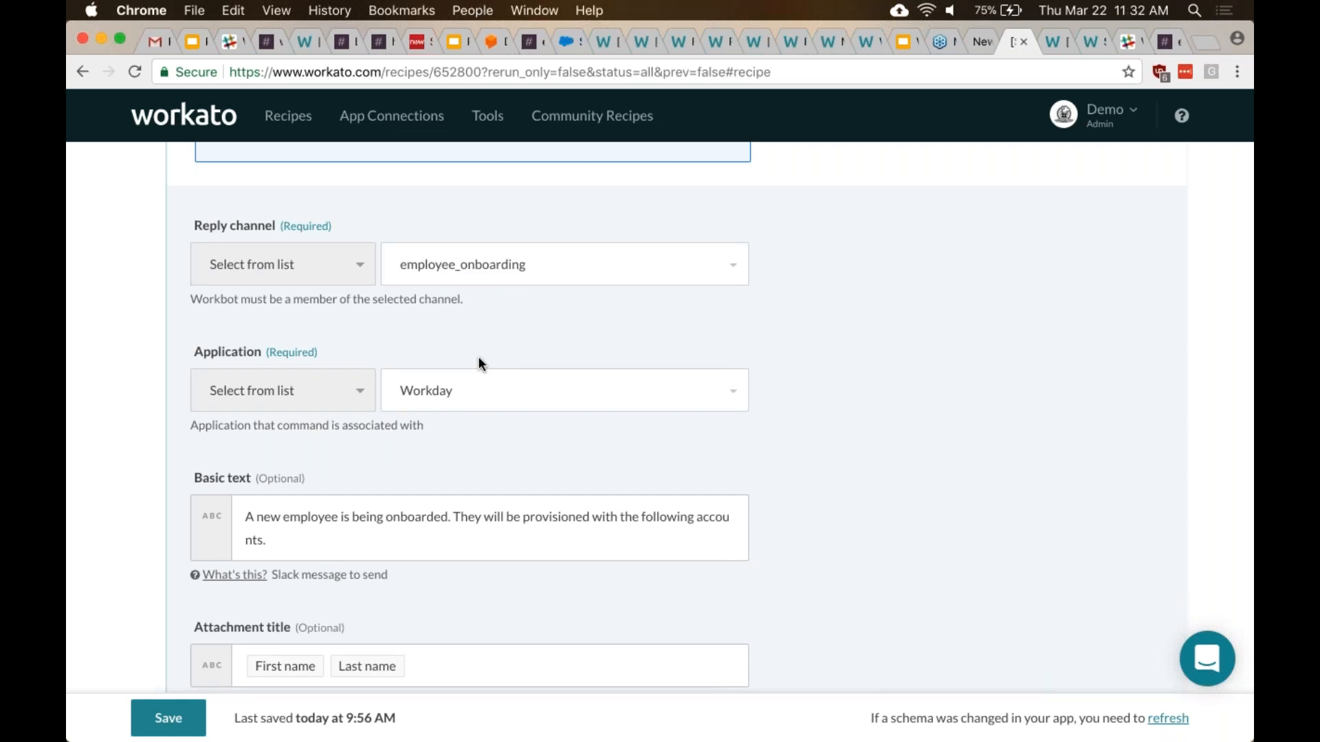
{"action": "scroll", "coordinate": [477, 363], "scroll_direction": "down", "scroll_amount": 1}
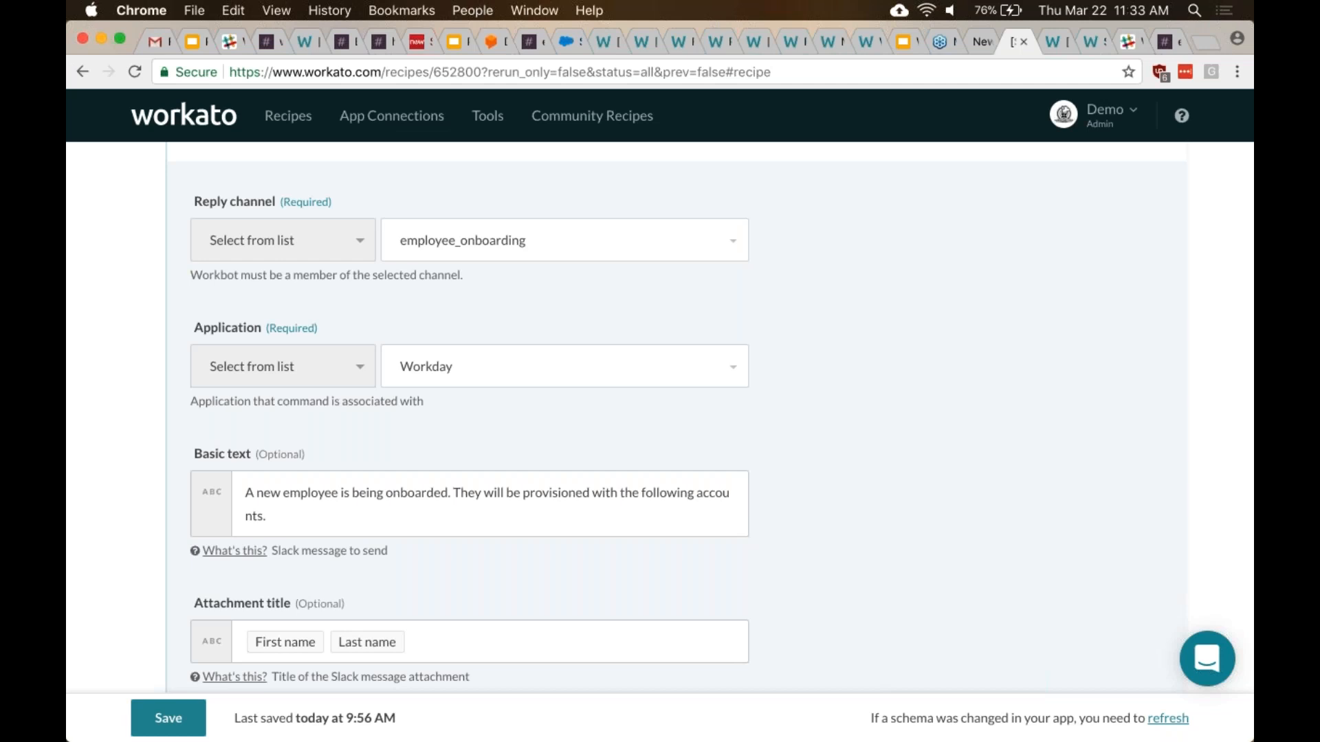
{"action": "scroll", "coordinate": [462, 553], "scroll_direction": "up", "scroll_amount": 3}
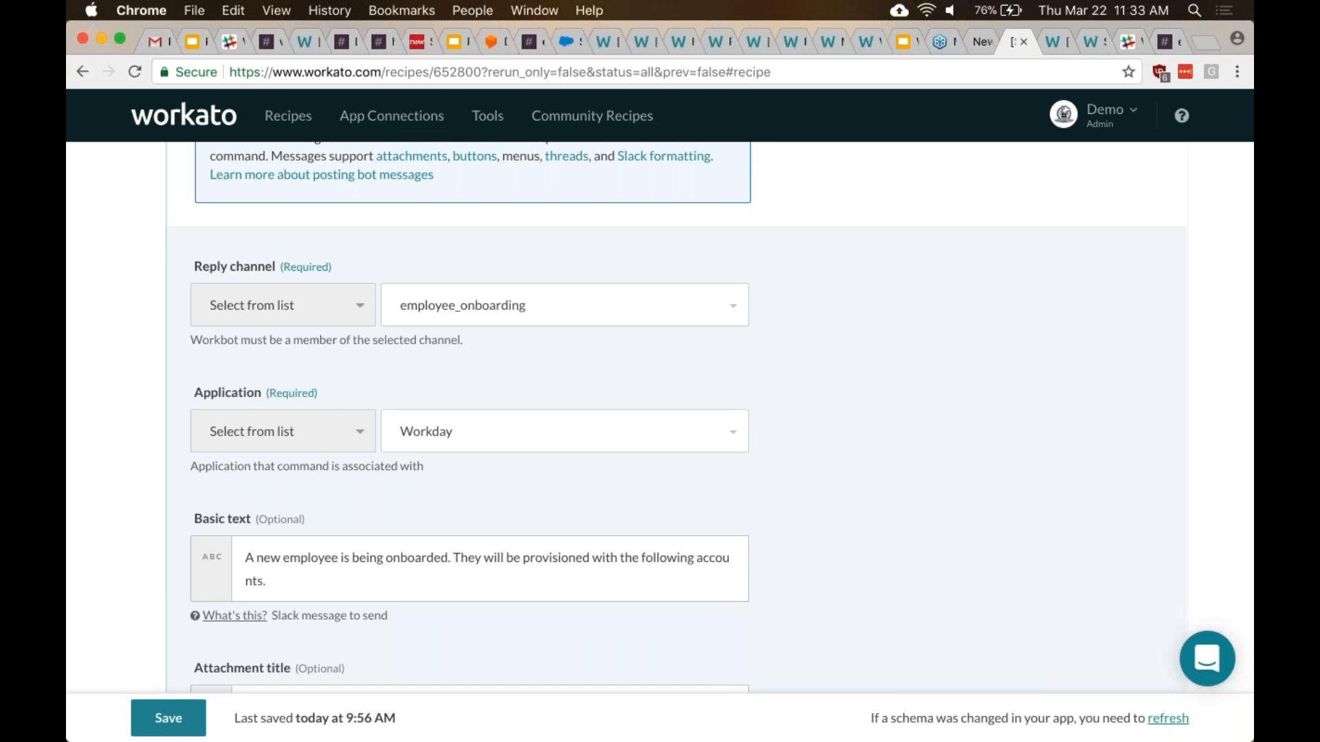
- Send 'help' to workbot in its Slack direct message
{"action": "left_click", "coordinate": [347, 44]}
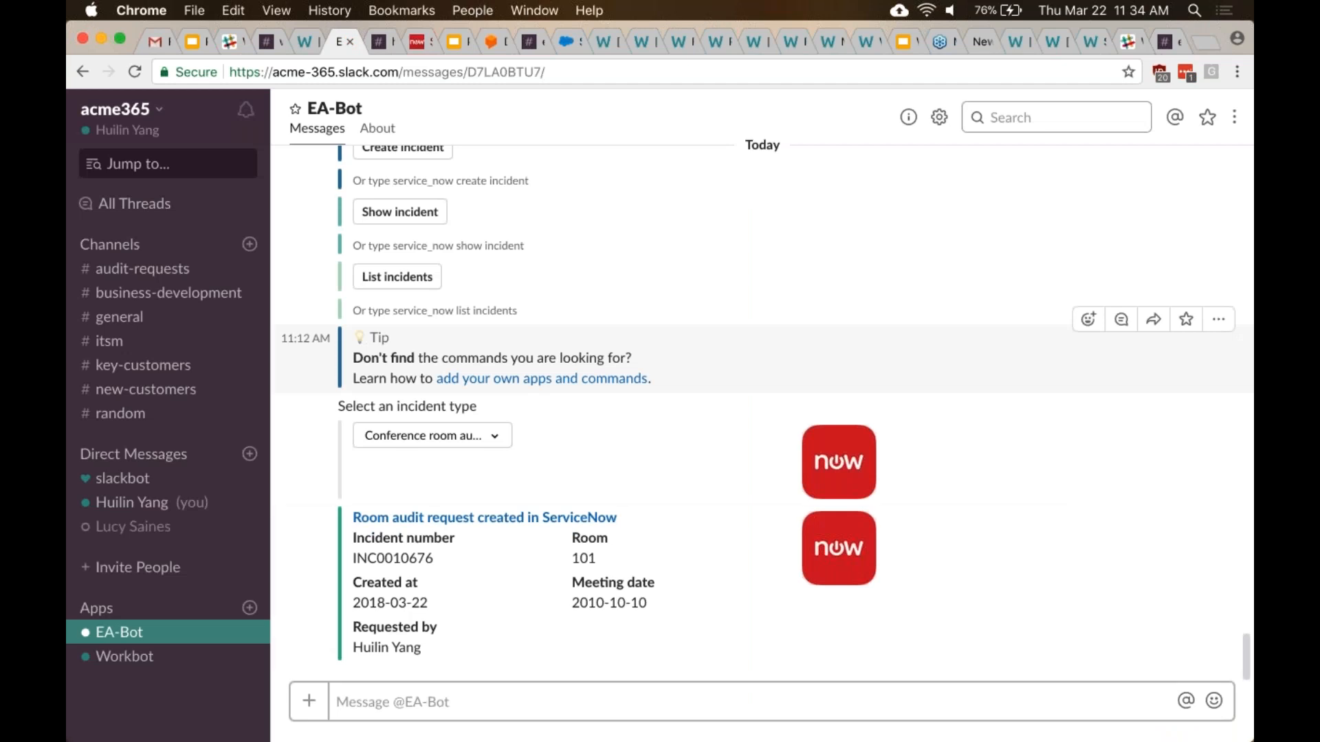
{"action": "type", "text": "he"}
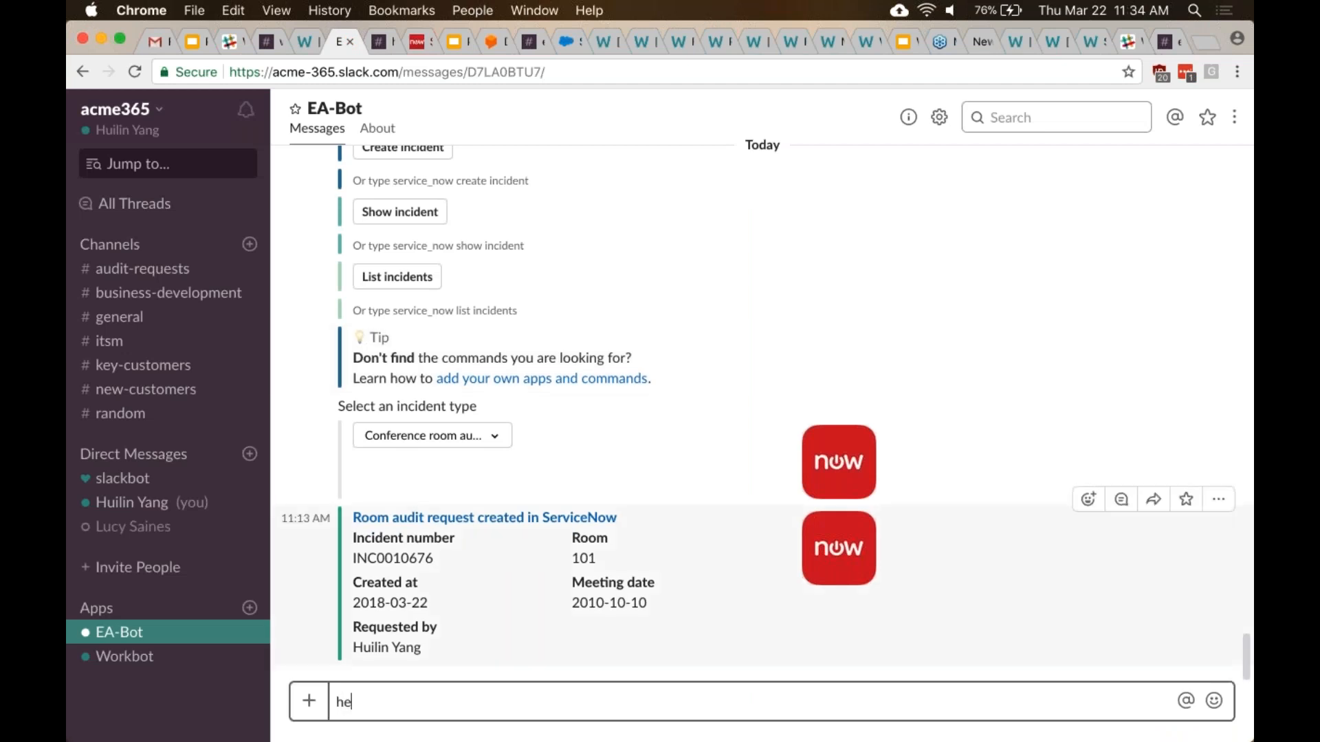
{"action": "left_click", "coordinate": [270, 42]}
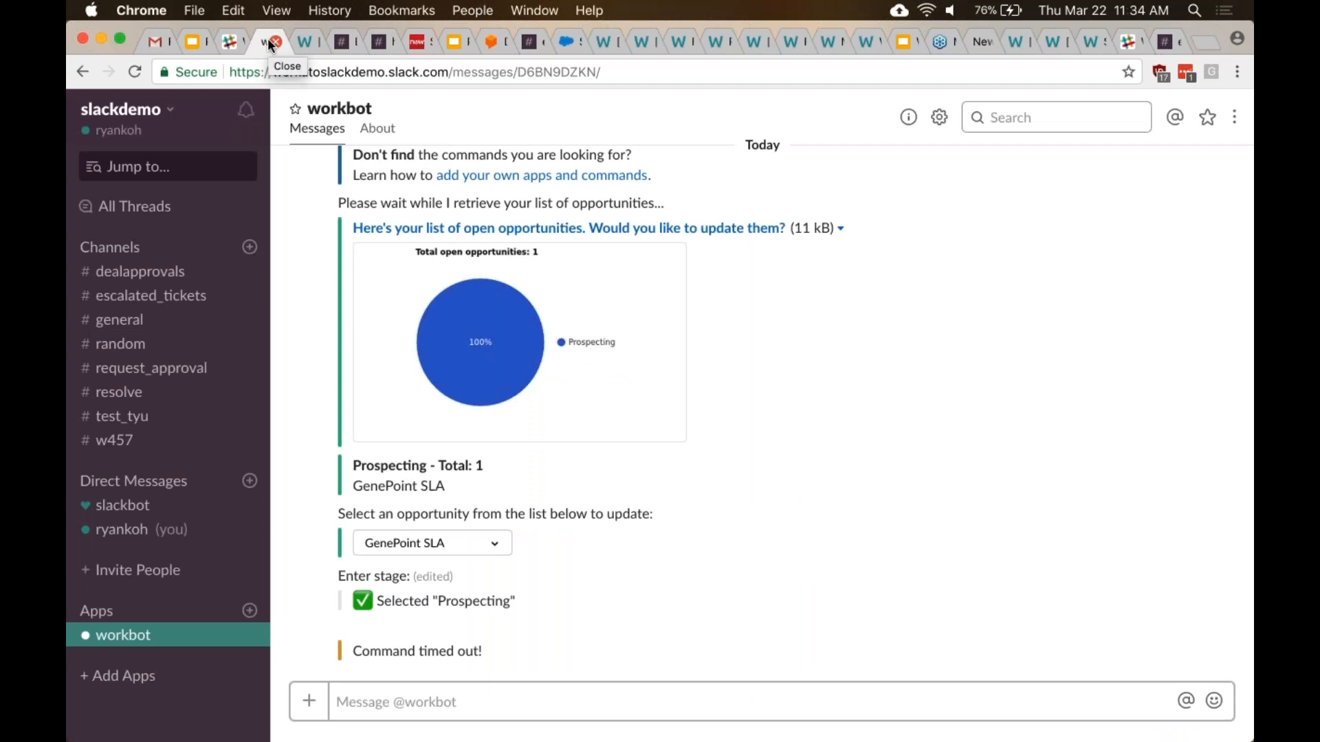
{"action": "left_click", "coordinate": [367, 703]}
{"action": "type", "text": "help"}
{"action": "key", "text": "Return"}
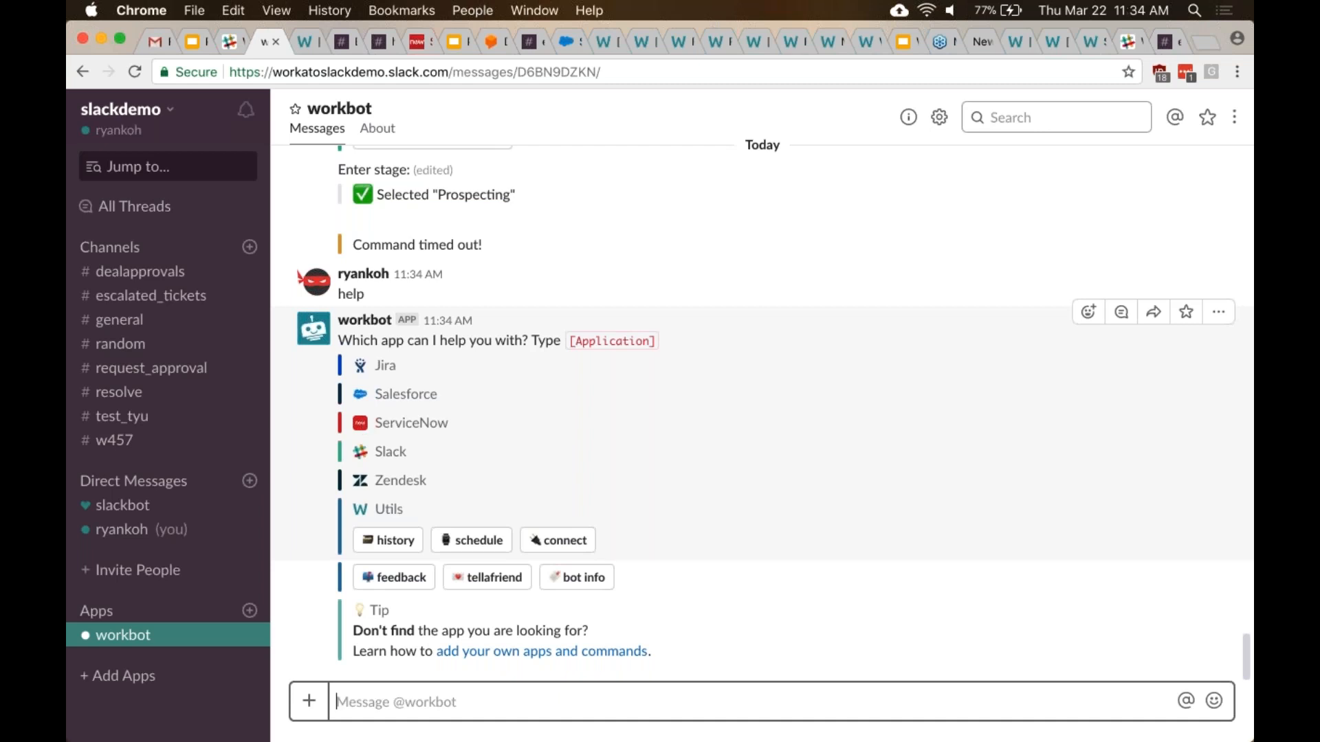
- Ask workbot for 'help servicenow' and scroll through its list of command buttons
{"action": "type", "text": "help serv"}
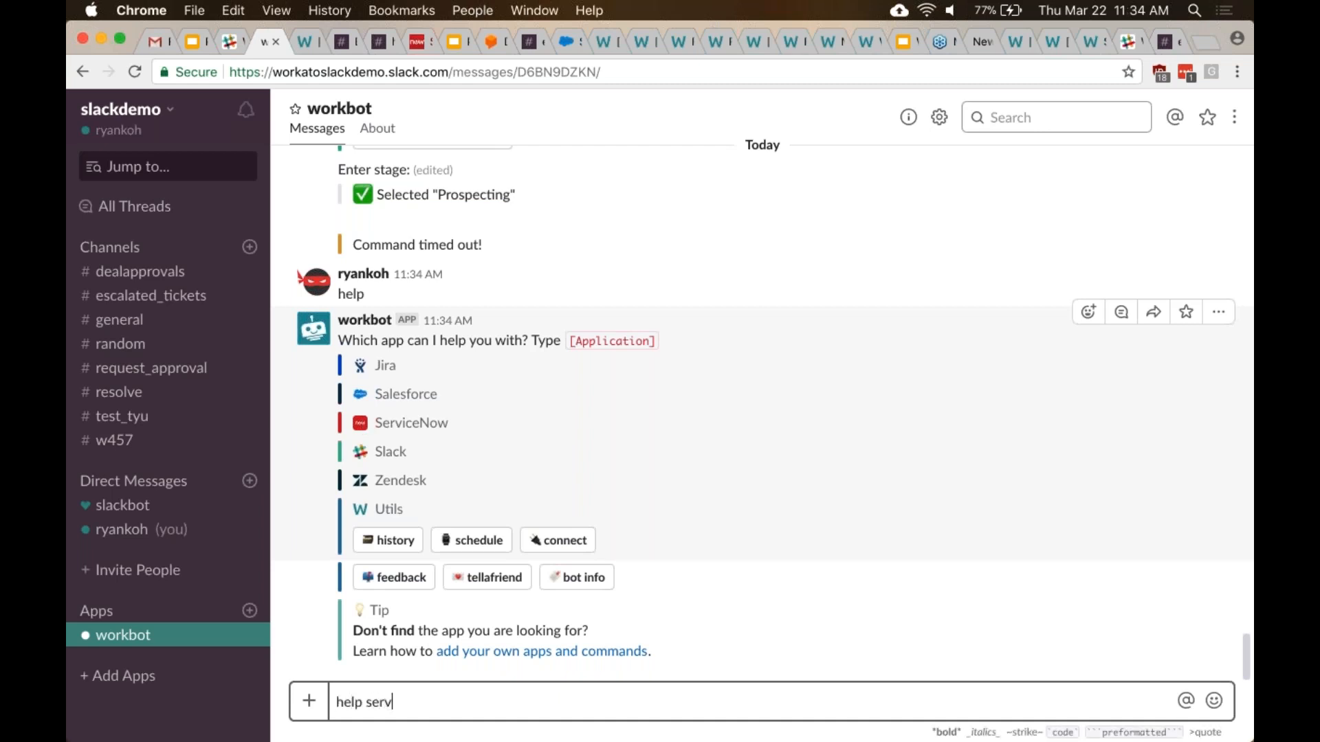
{"action": "type", "text": "icenow"}
{"action": "key", "text": "Return"}
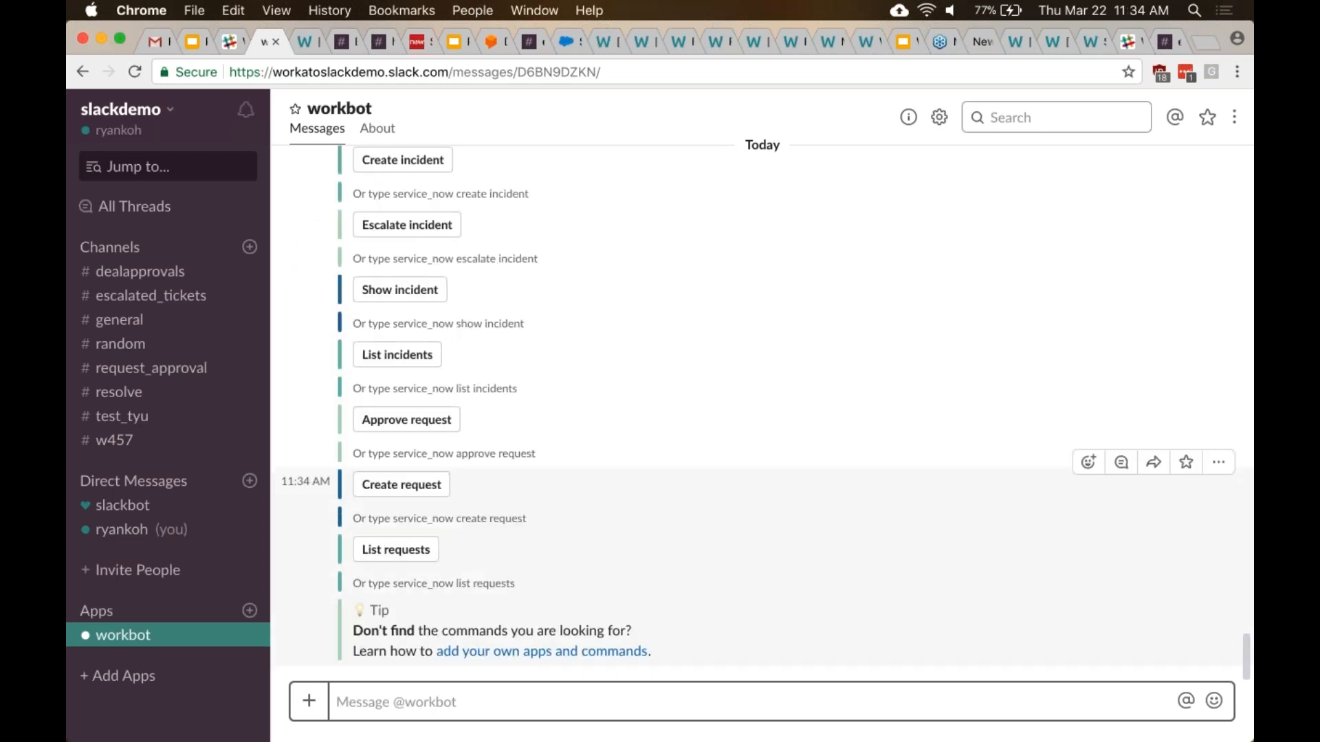
{"action": "scroll", "coordinate": [763, 413], "scroll_direction": "up", "scroll_amount": 3}
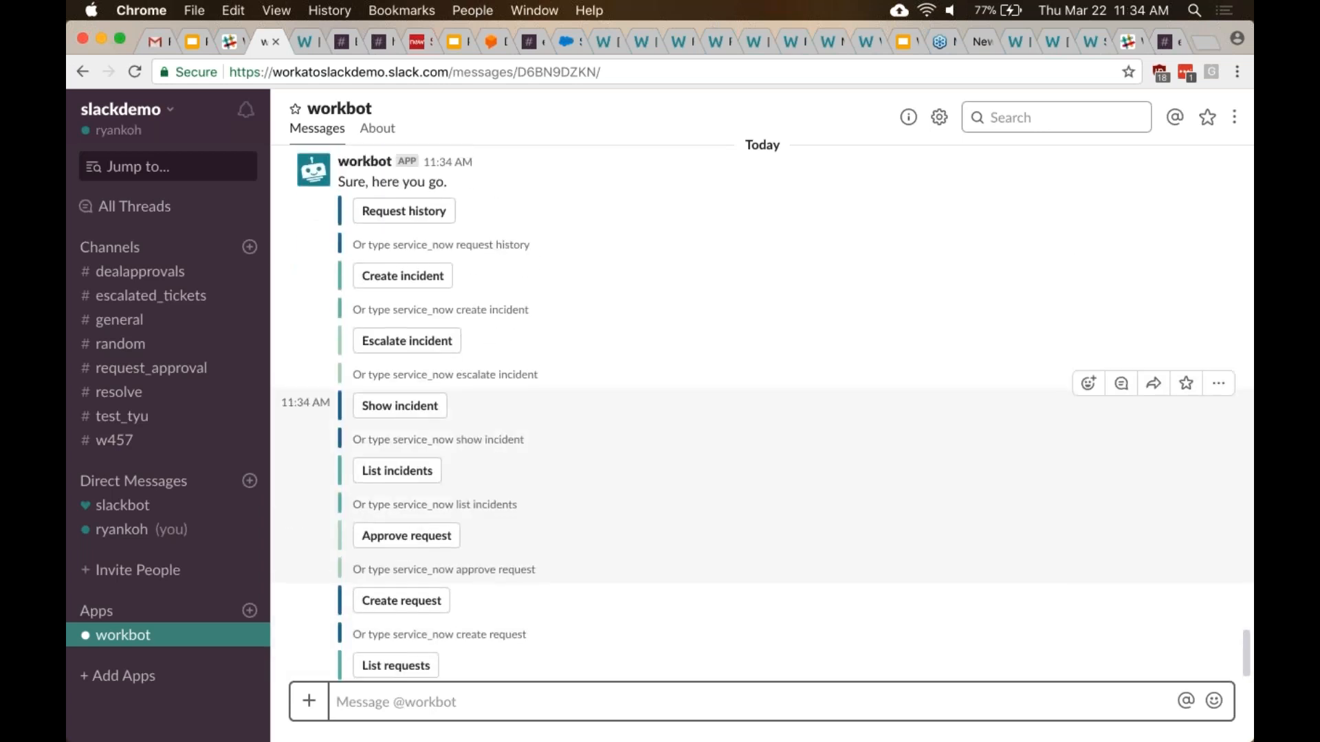
{"action": "scroll", "coordinate": [406, 505], "scroll_direction": "down", "scroll_amount": 1}
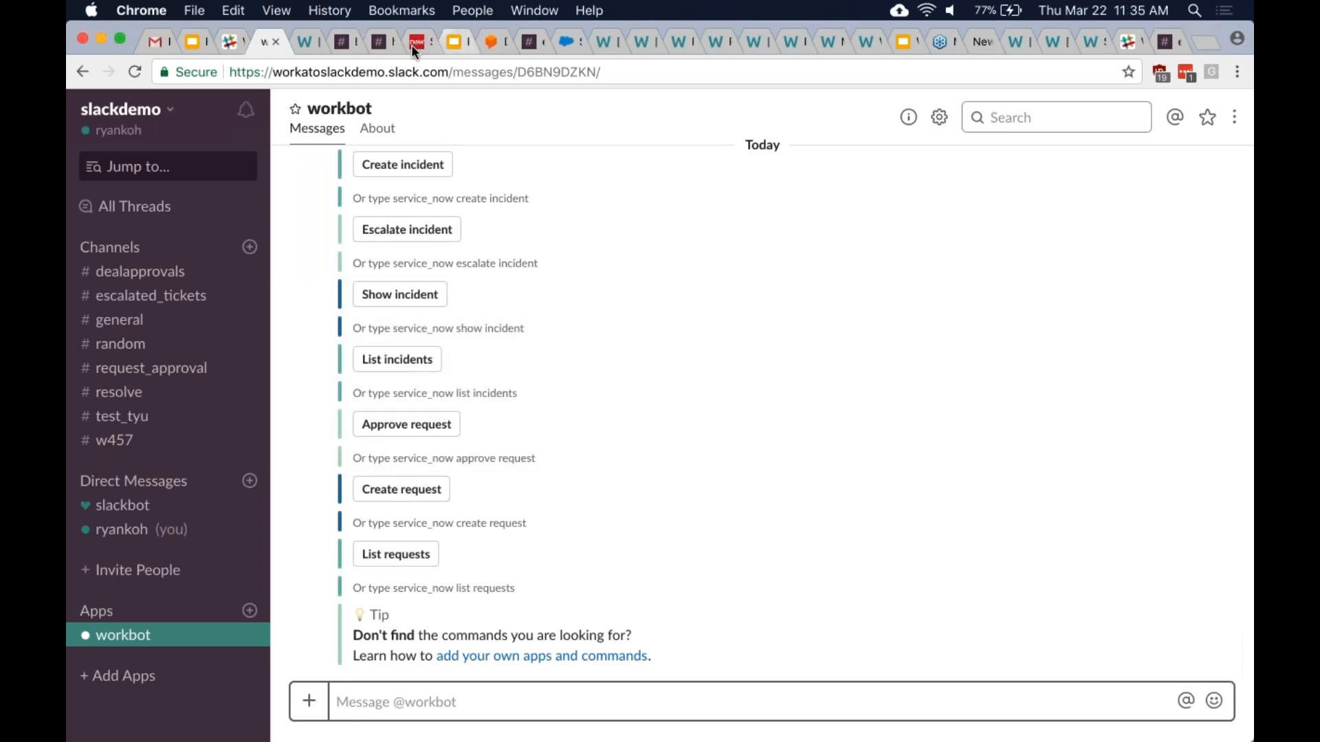
- Bring up the Provision accounts recipe and show its steps instead of its jobs
{"action": "left_click", "coordinate": [303, 40]}
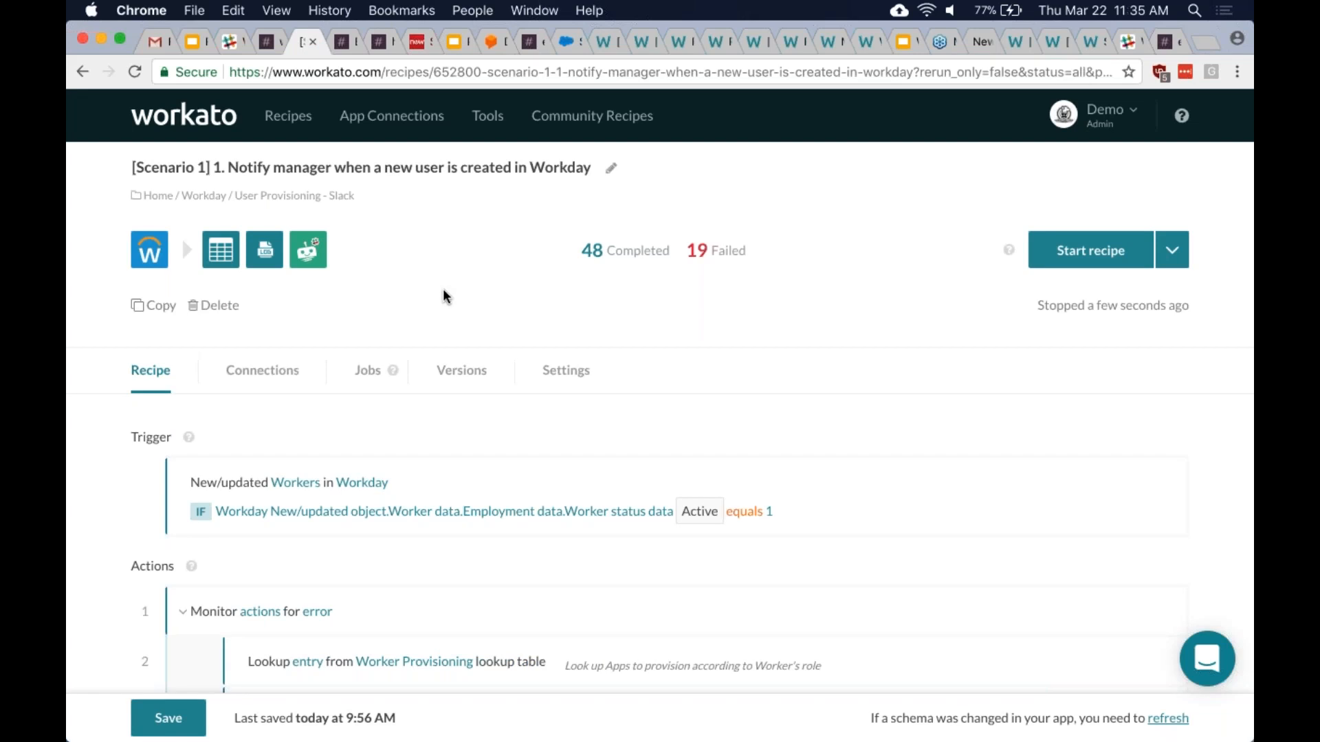
{"action": "left_click", "coordinate": [1019, 44]}
{"action": "scroll", "coordinate": [1010, 289], "scroll_direction": "up", "scroll_amount": 7}
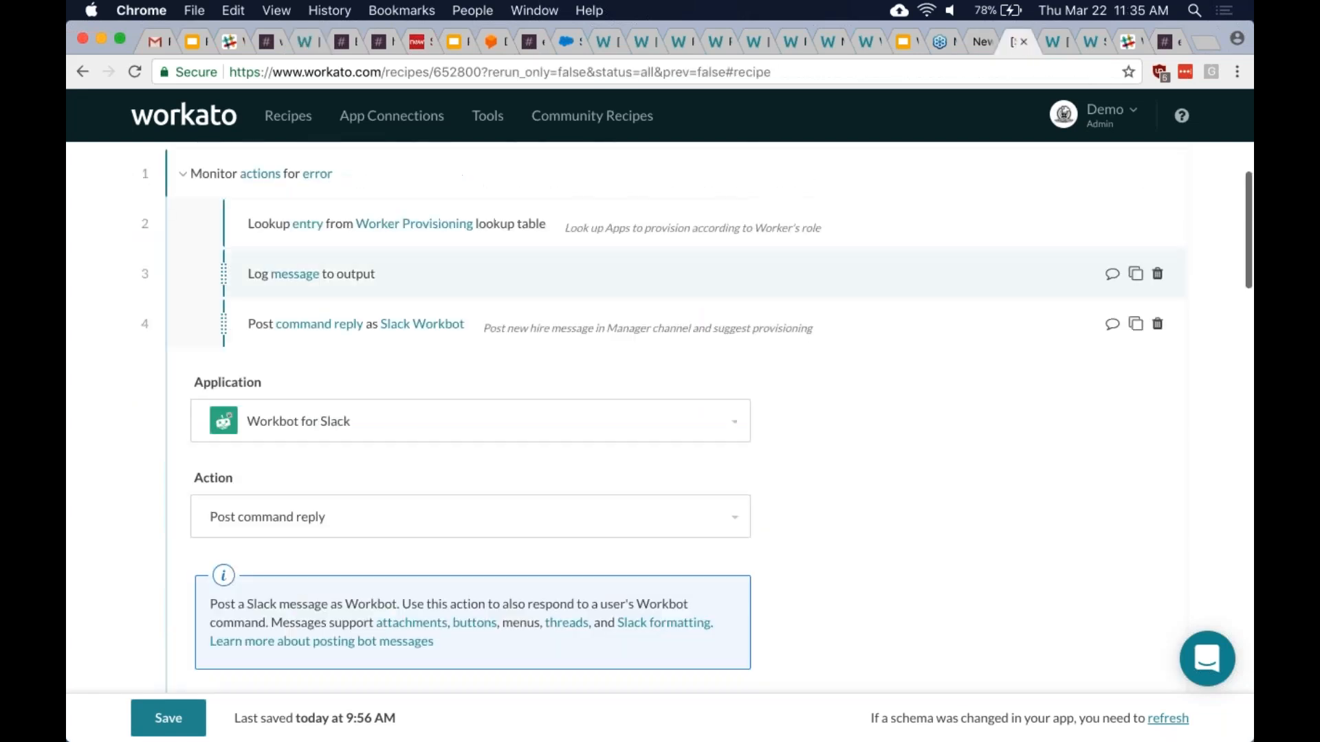
{"action": "left_click", "coordinate": [1053, 44]}
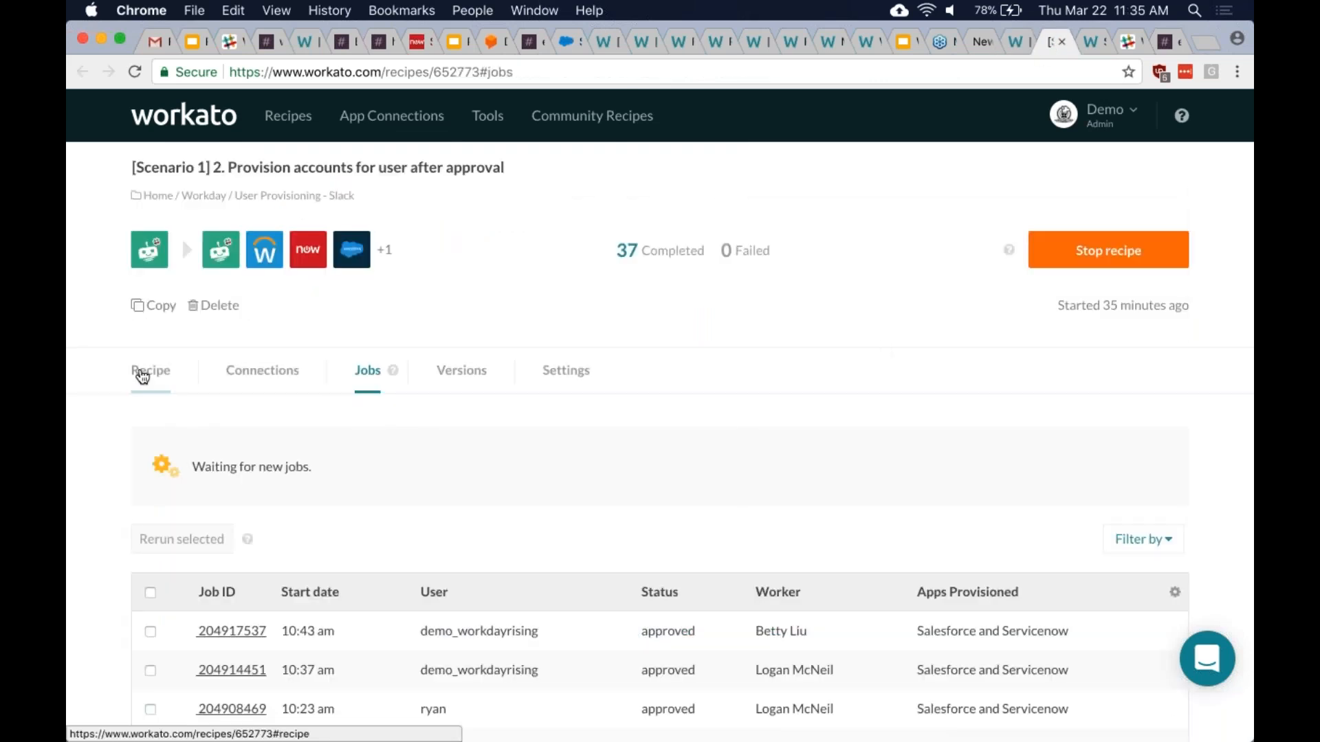
{"action": "left_click", "coordinate": [142, 376]}
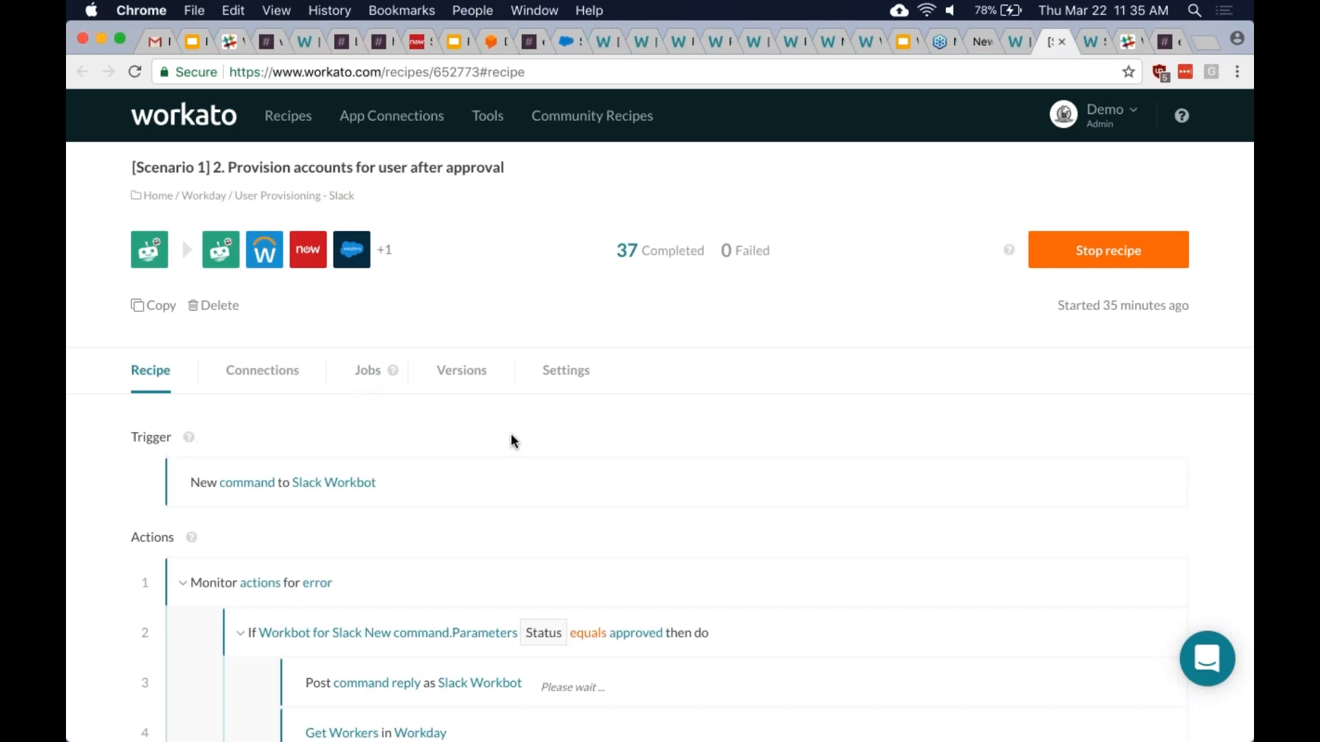
{"action": "scroll", "coordinate": [1132, 234], "scroll_direction": "down", "scroll_amount": 2}
{"action": "scroll", "coordinate": [1133, 233], "scroll_direction": "up", "scroll_amount": 2}
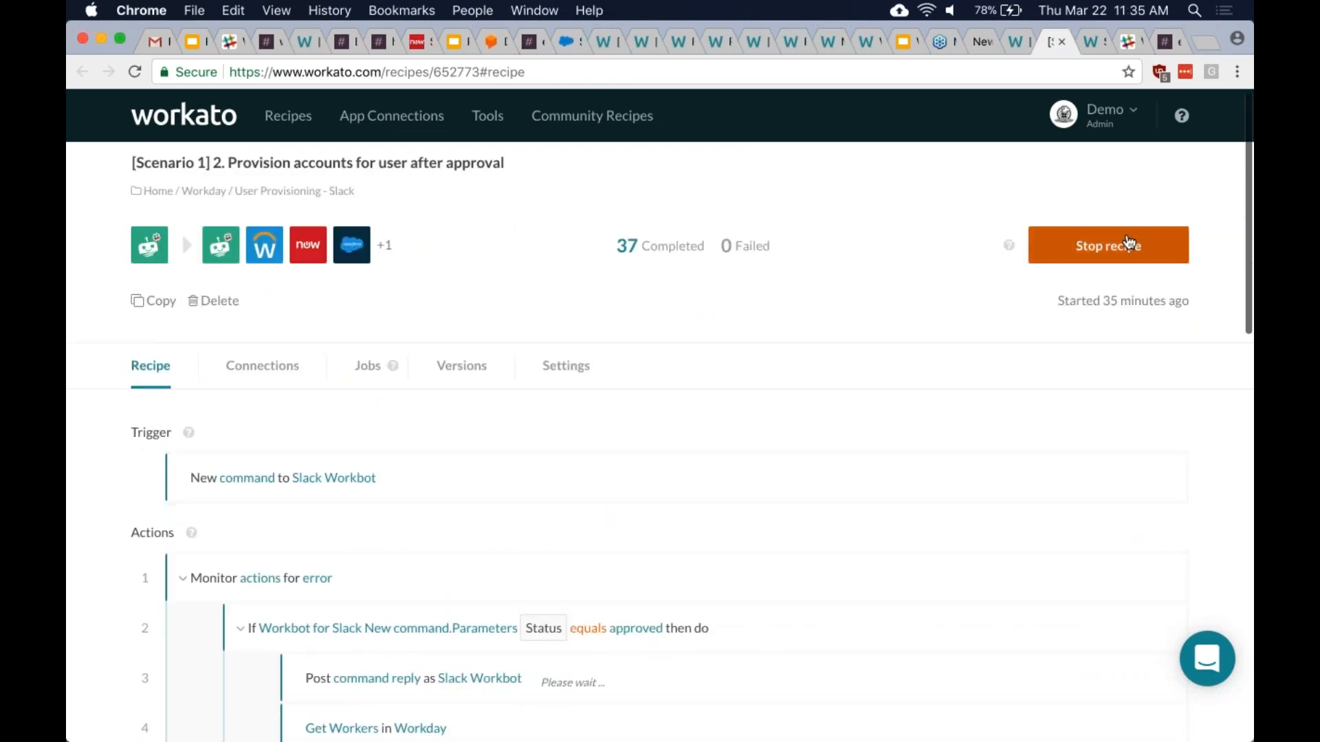
- Stop the running recipe and expand its Slack Workbot New command trigger
{"action": "left_click", "coordinate": [1132, 233]}
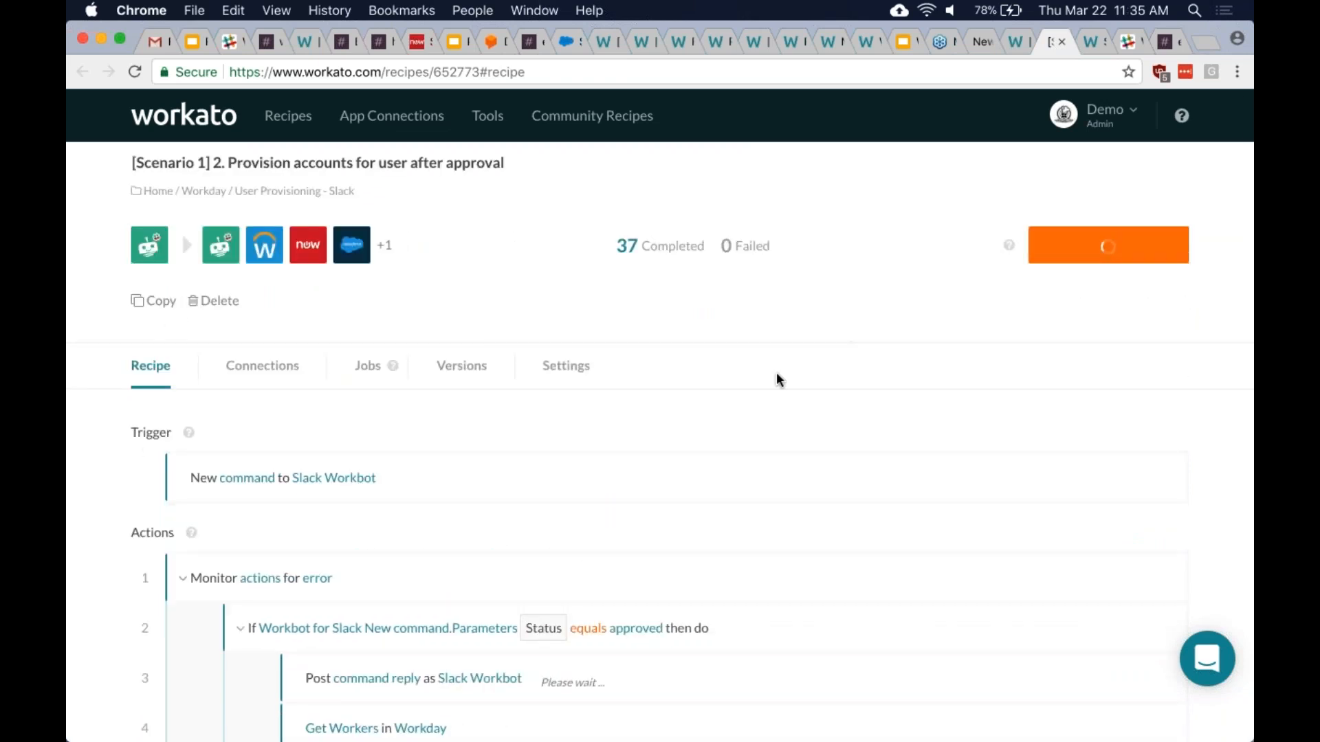
{"action": "scroll", "coordinate": [775, 377], "scroll_direction": "down", "scroll_amount": 1}
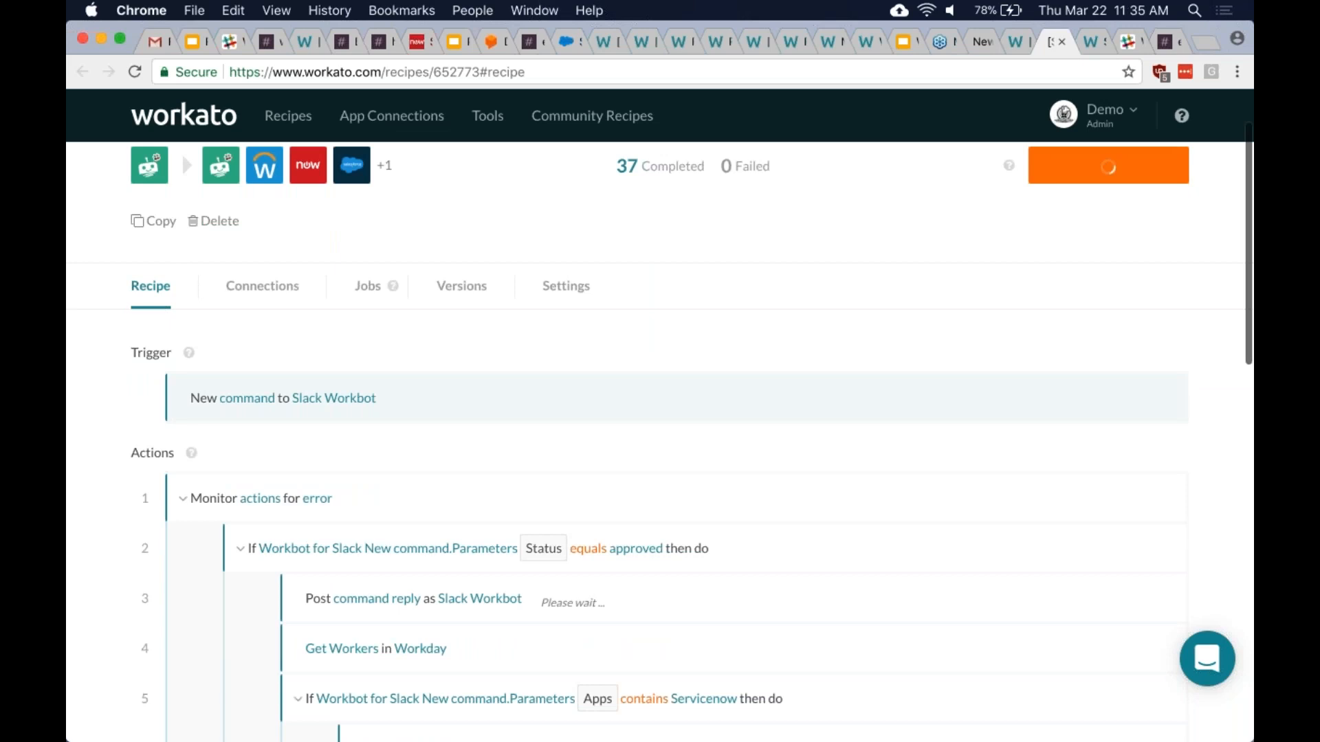
{"action": "left_click", "coordinate": [677, 398]}
{"action": "scroll", "coordinate": [677, 398], "scroll_direction": "down", "scroll_amount": 3}
{"action": "scroll", "coordinate": [677, 398], "scroll_direction": "up", "scroll_amount": 2}
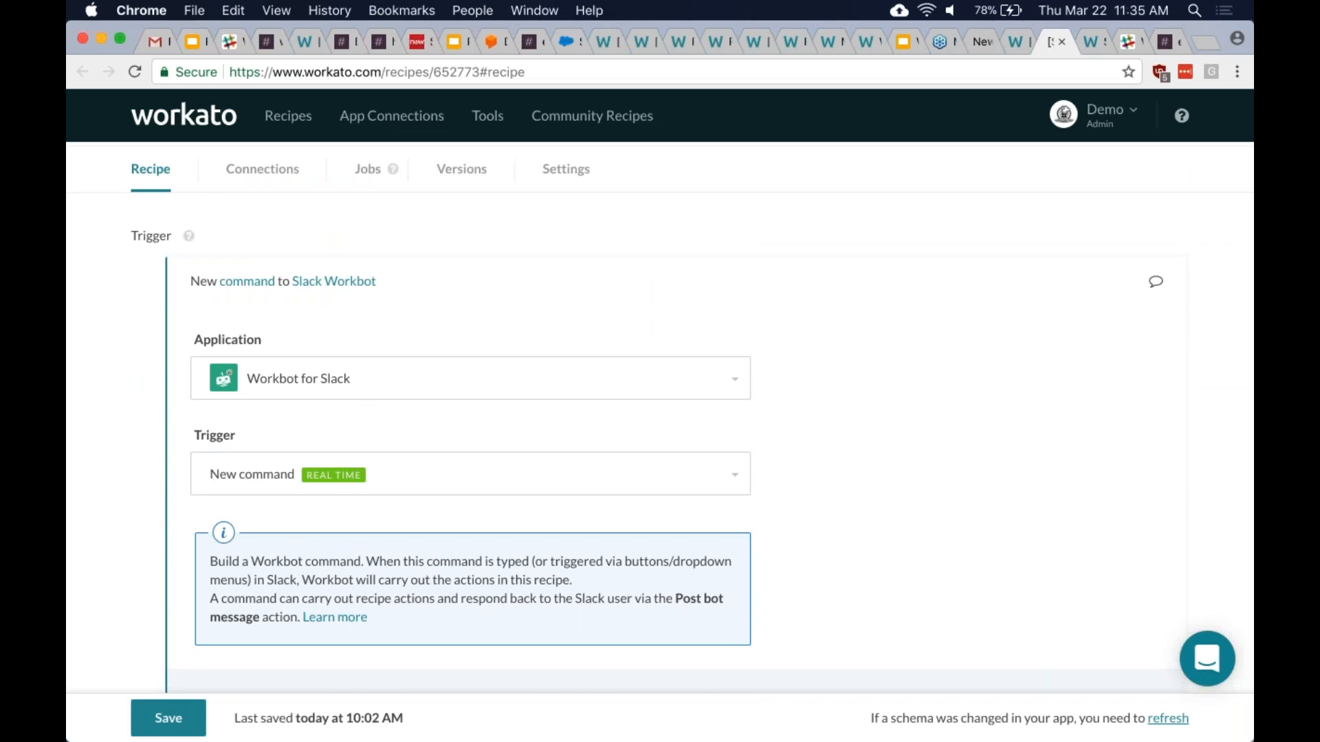
- Review the Application options, leaving the application set to Workday
{"action": "scroll", "coordinate": [660, 412], "scroll_direction": "down", "scroll_amount": 5}
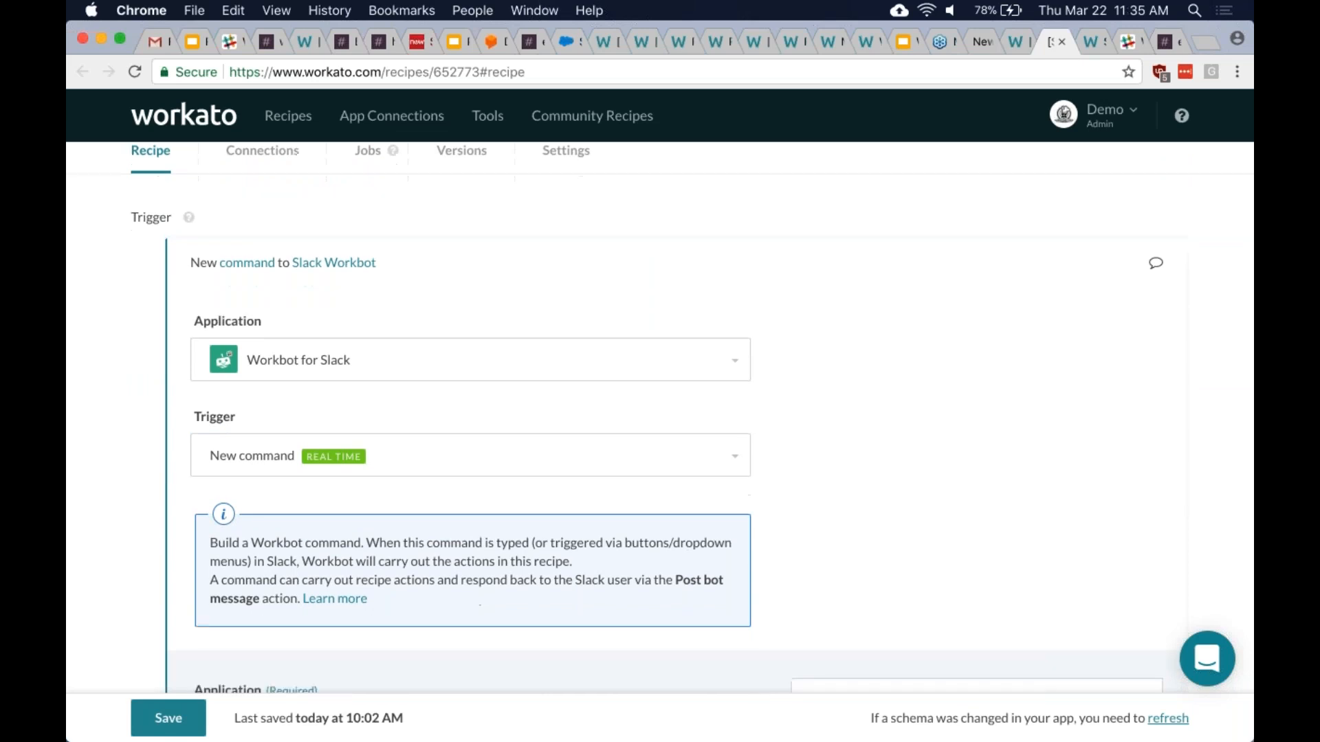
{"action": "scroll", "coordinate": [677, 419], "scroll_direction": "down", "scroll_amount": 1}
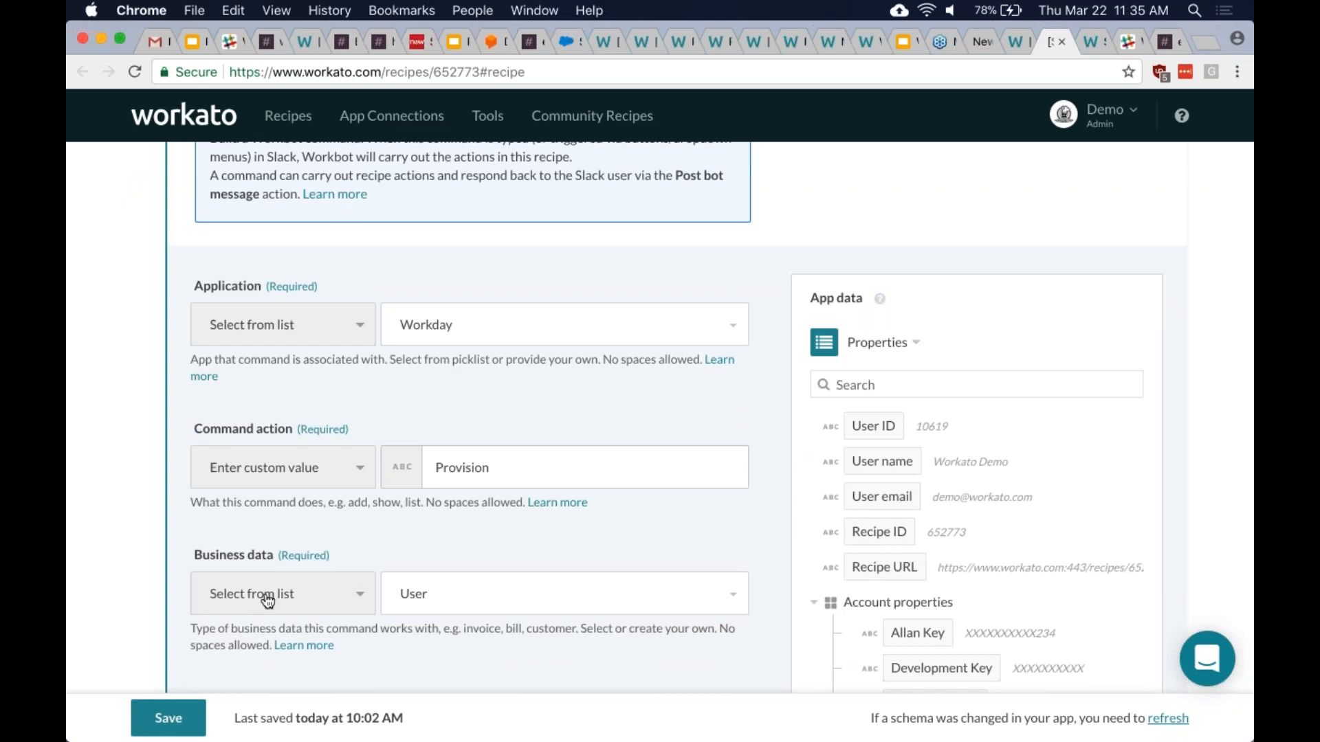
{"action": "left_click", "coordinate": [563, 325]}
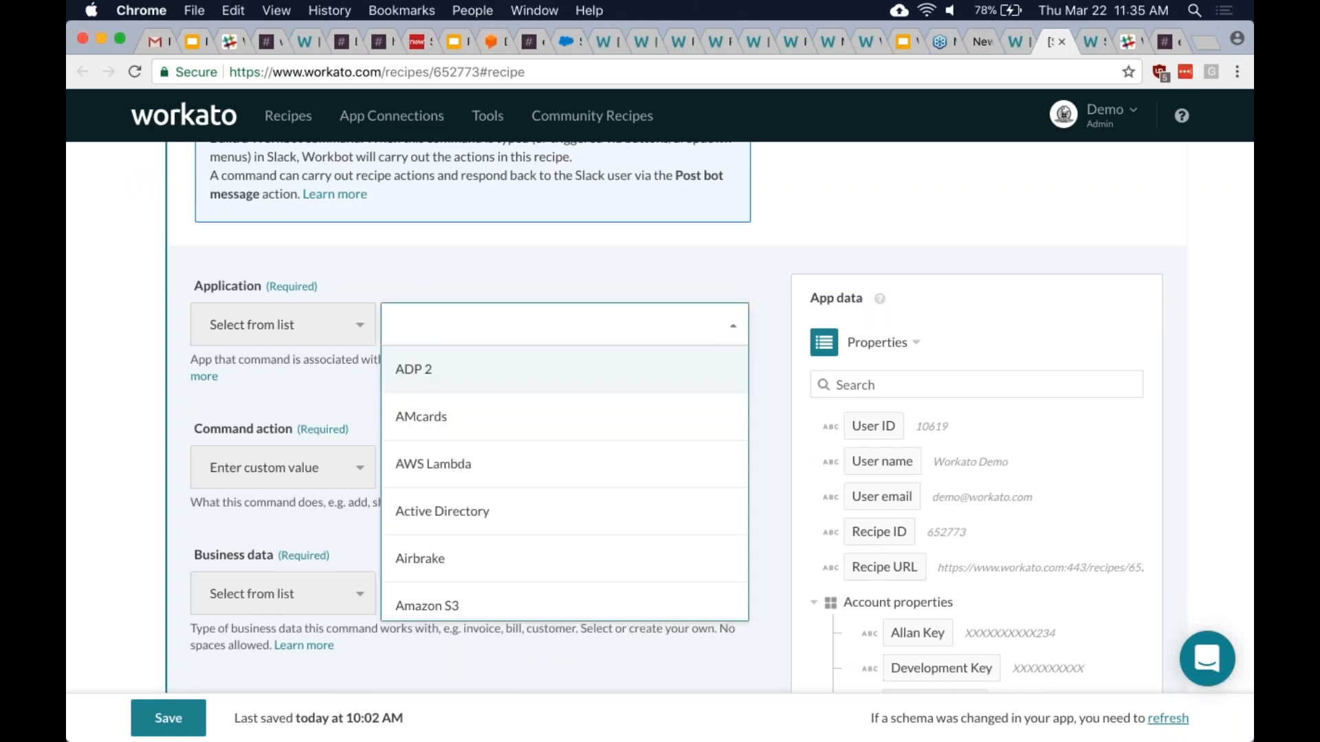
{"action": "left_click", "coordinate": [571, 258]}
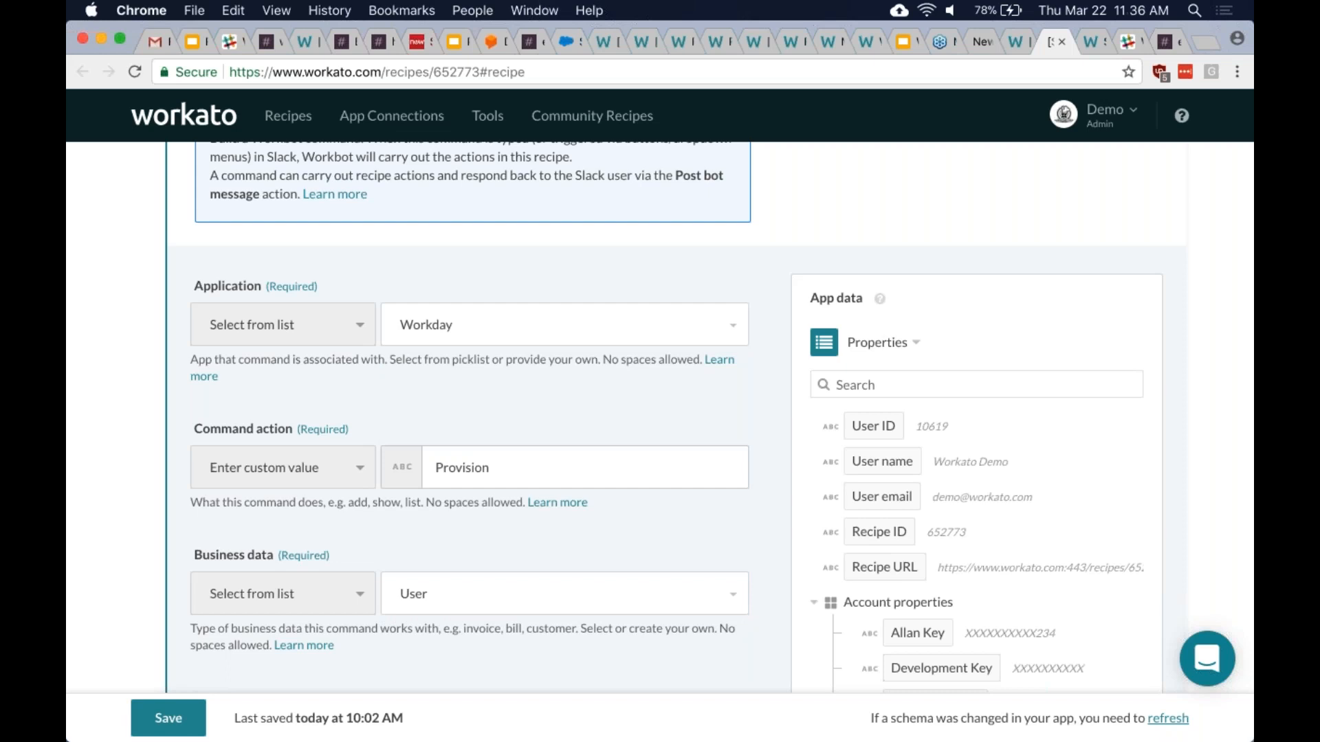
{"action": "left_click", "coordinate": [283, 324]}
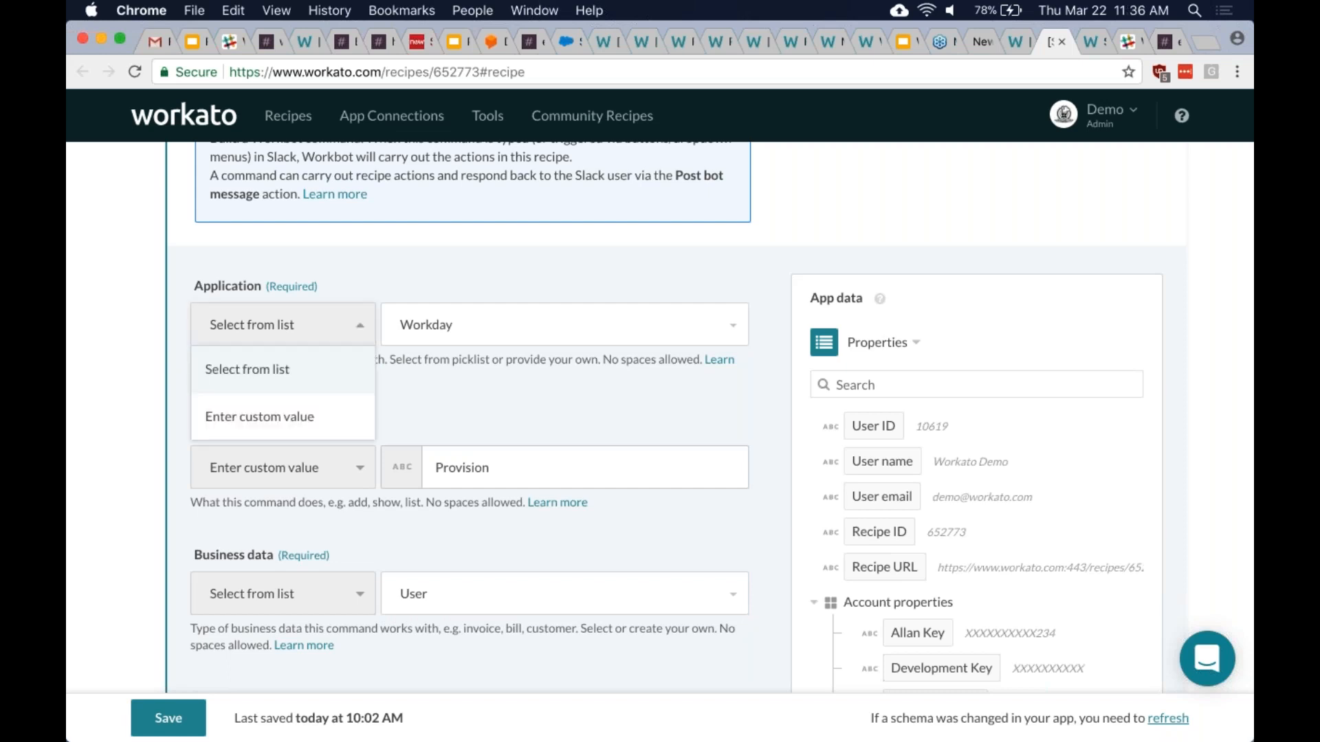
{"action": "left_click", "coordinate": [402, 271]}
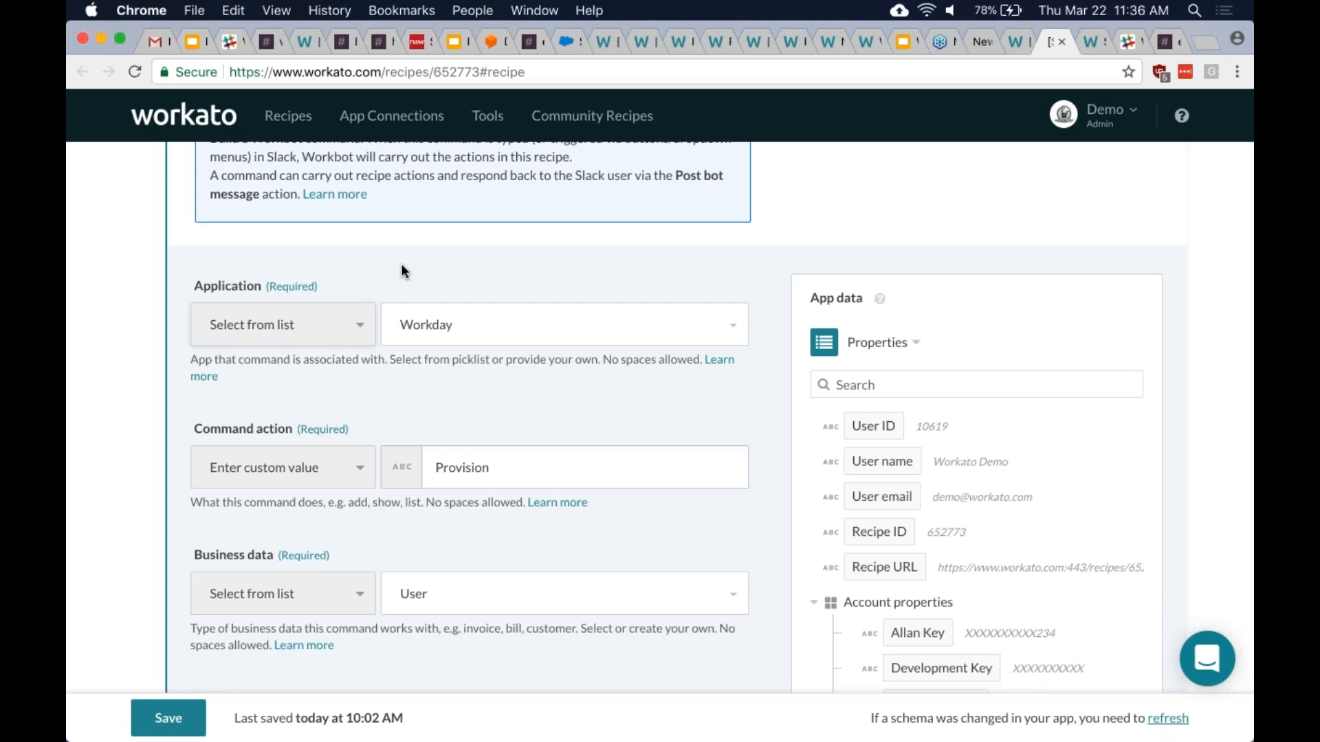
{"action": "scroll", "coordinate": [711, 417], "scroll_direction": "down", "scroll_amount": 1}
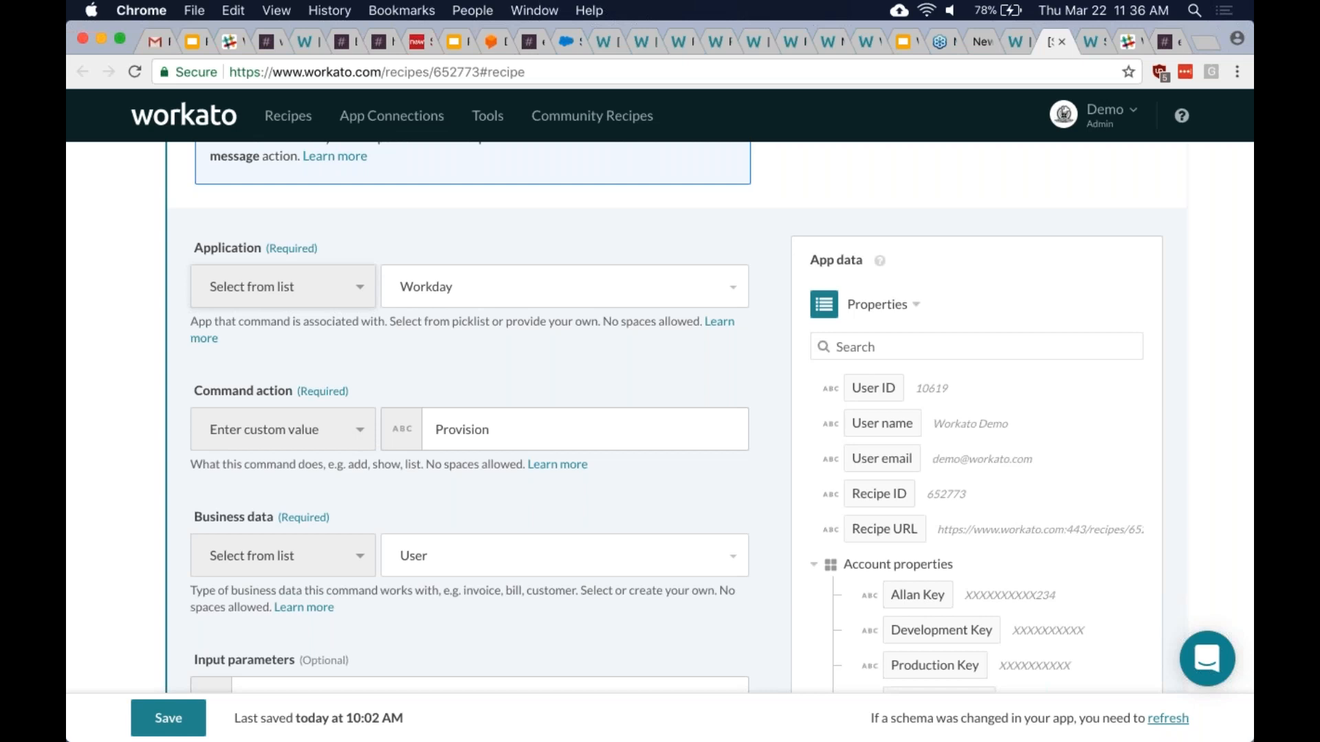
- Switch Command action to Select from list, then back to an empty custom value
{"action": "left_click", "coordinate": [364, 433]}
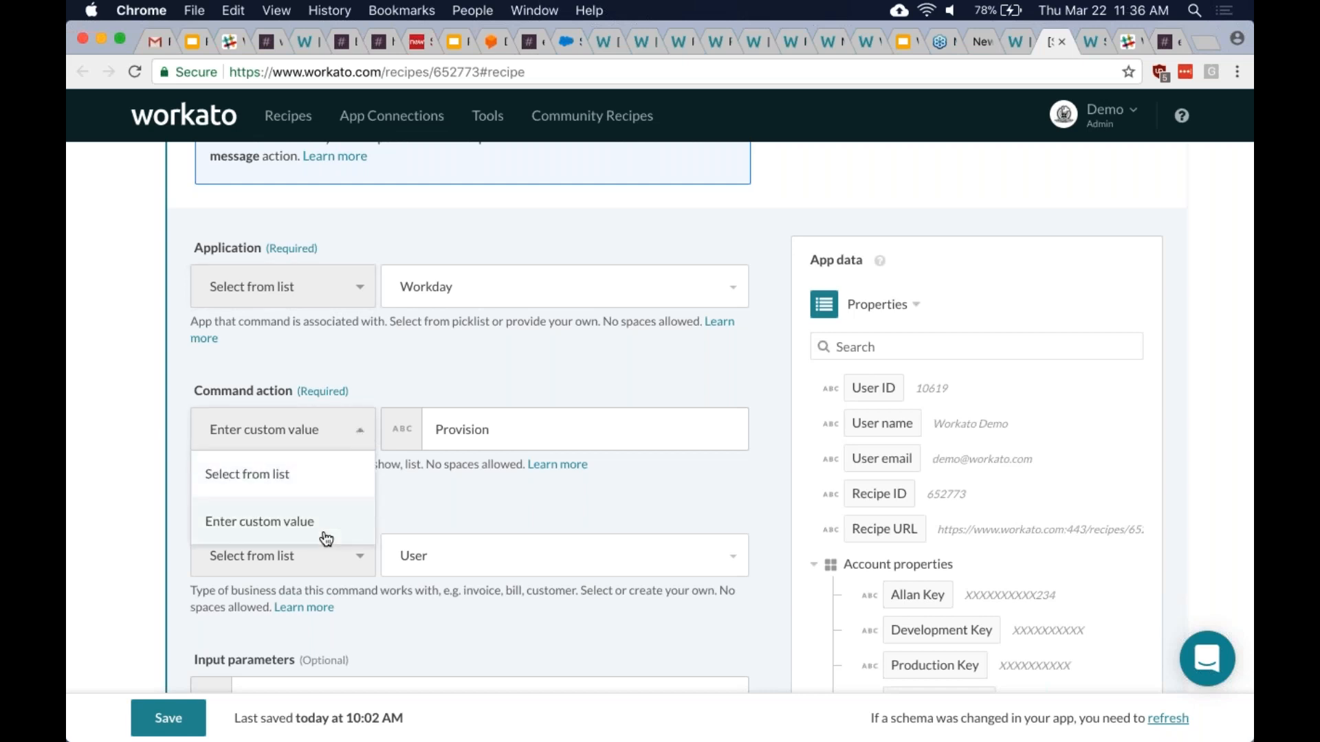
{"action": "left_click", "coordinate": [352, 473]}
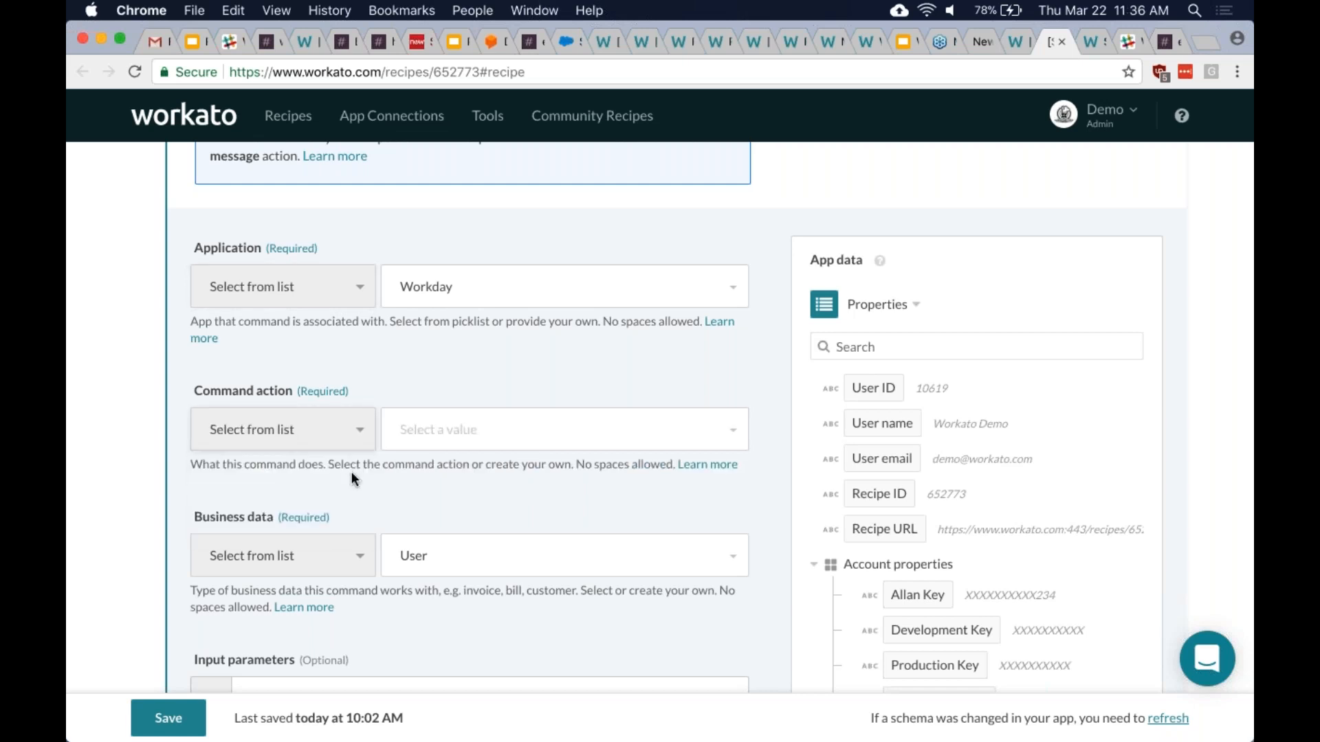
{"action": "left_click", "coordinate": [470, 435]}
{"action": "scroll", "coordinate": [471, 610], "scroll_direction": "down", "scroll_amount": 1}
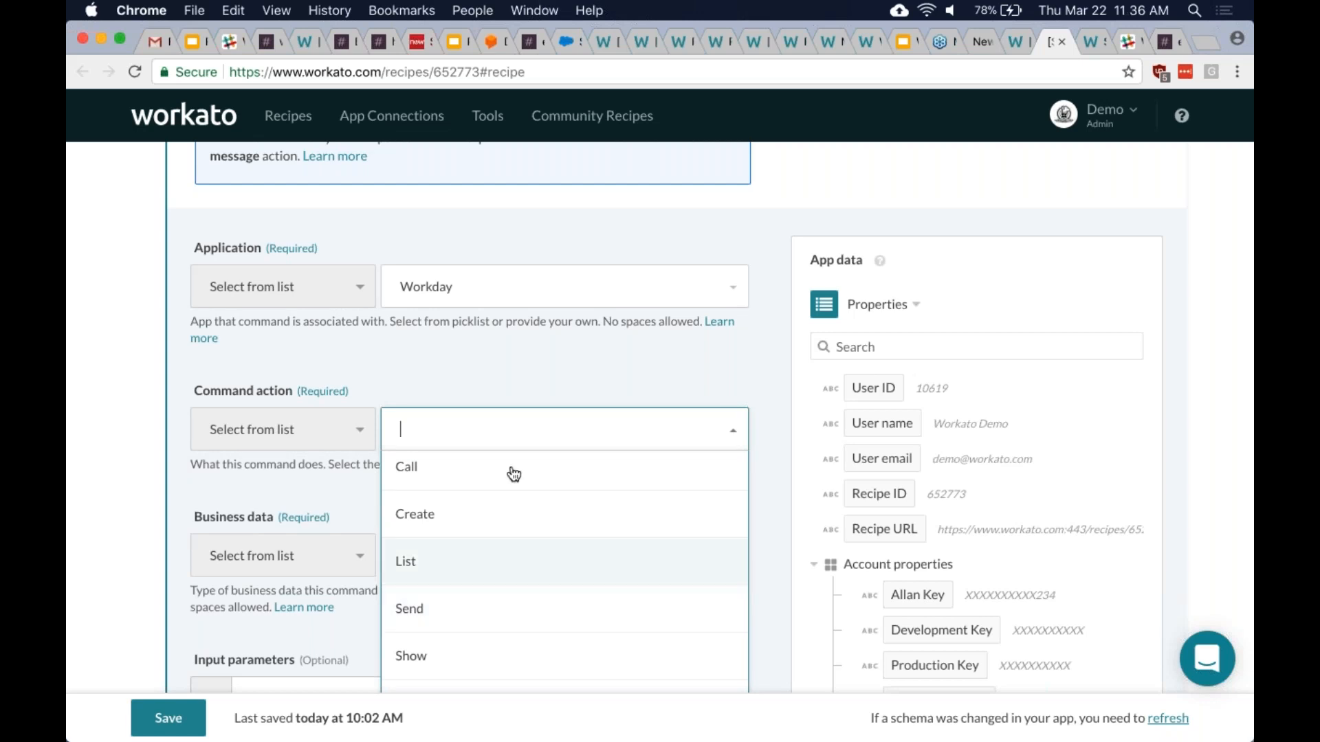
{"action": "left_click", "coordinate": [504, 366]}
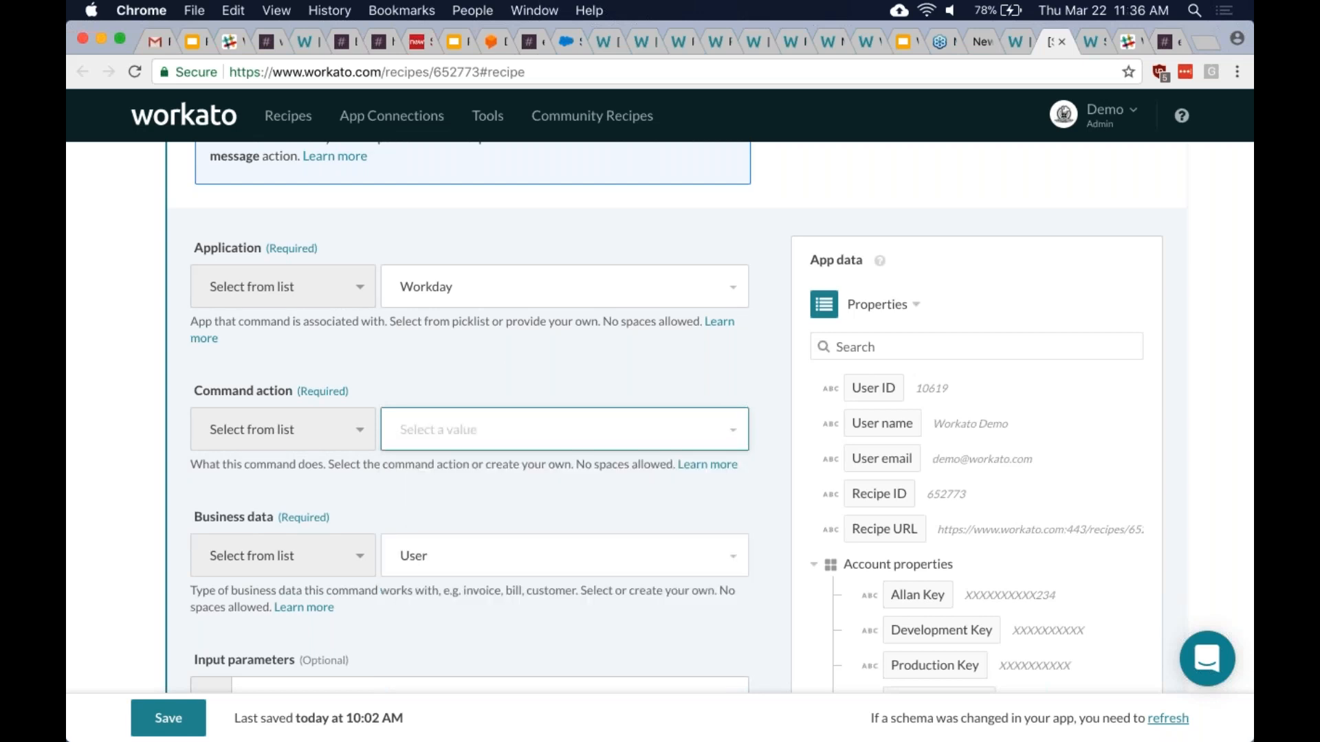
{"action": "left_click", "coordinate": [305, 442]}
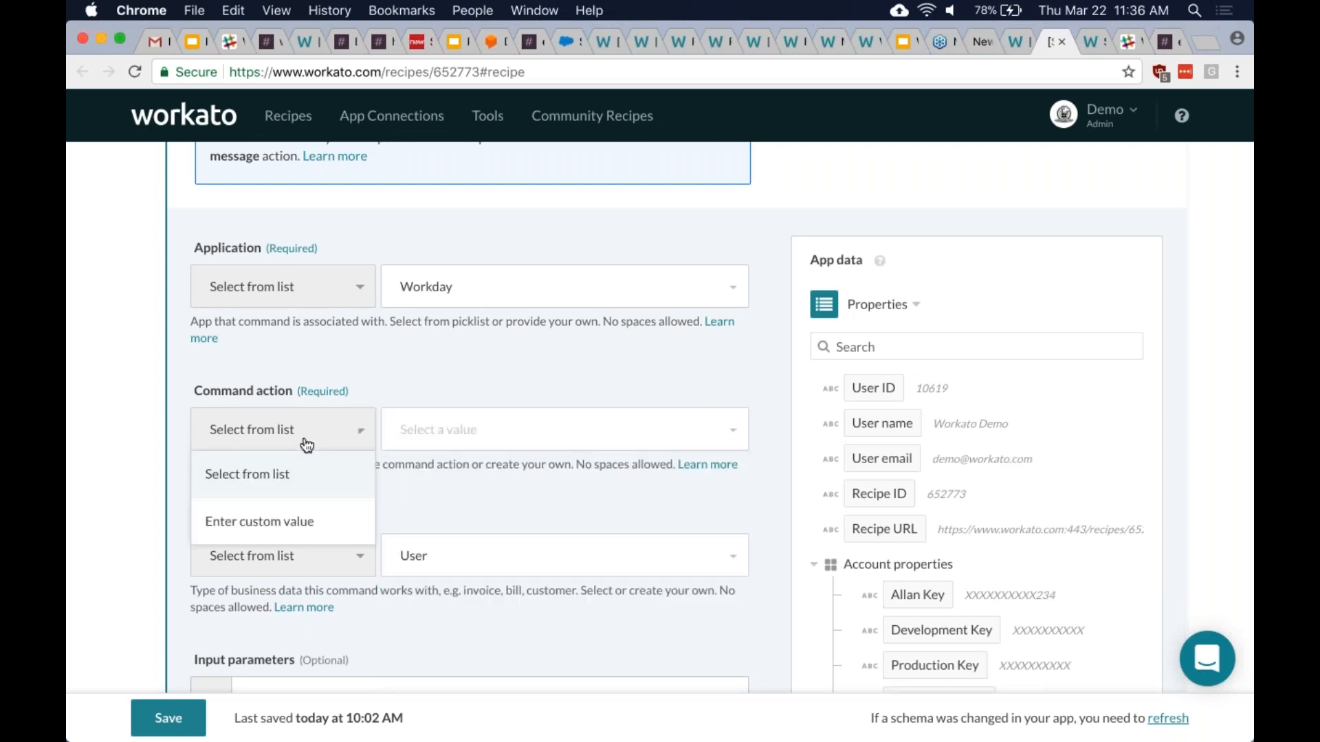
{"action": "left_click", "coordinate": [294, 534]}
{"action": "left_click", "coordinate": [487, 432]}
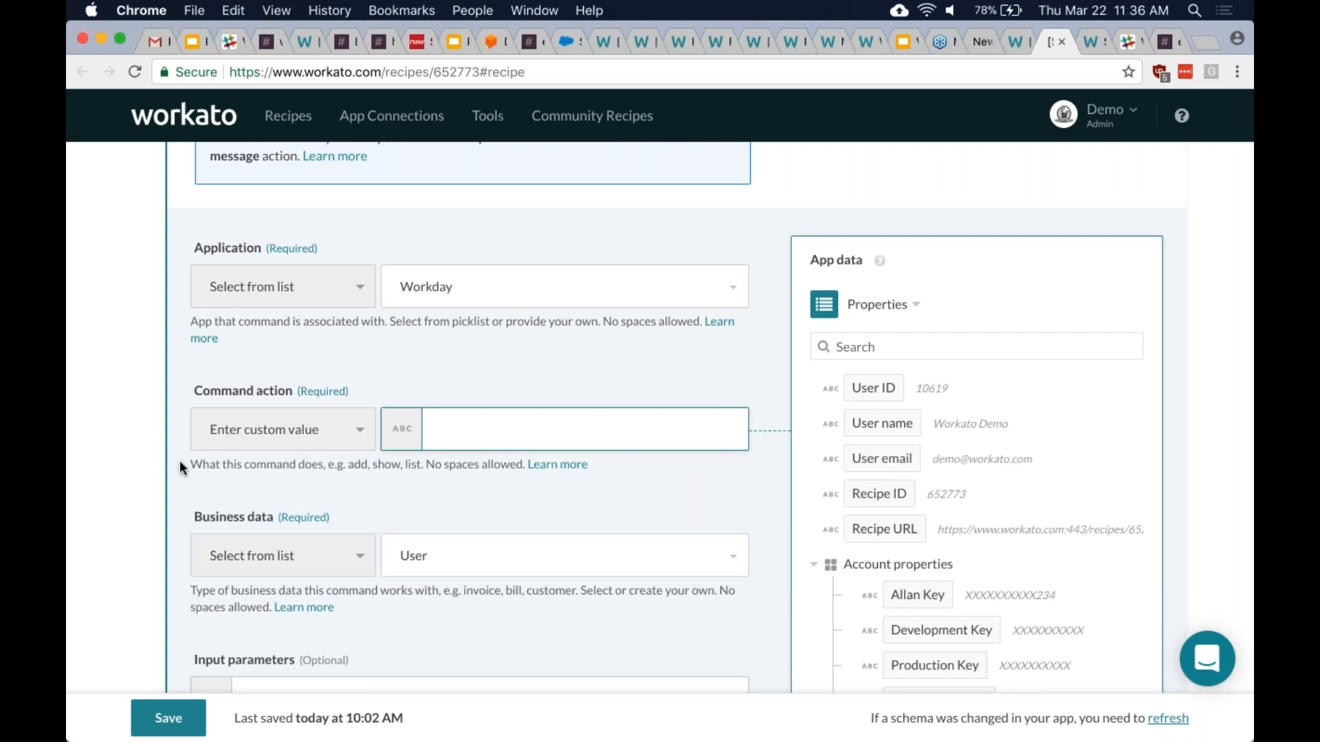
{"action": "scroll", "coordinate": [179, 476], "scroll_direction": "down", "scroll_amount": 3}
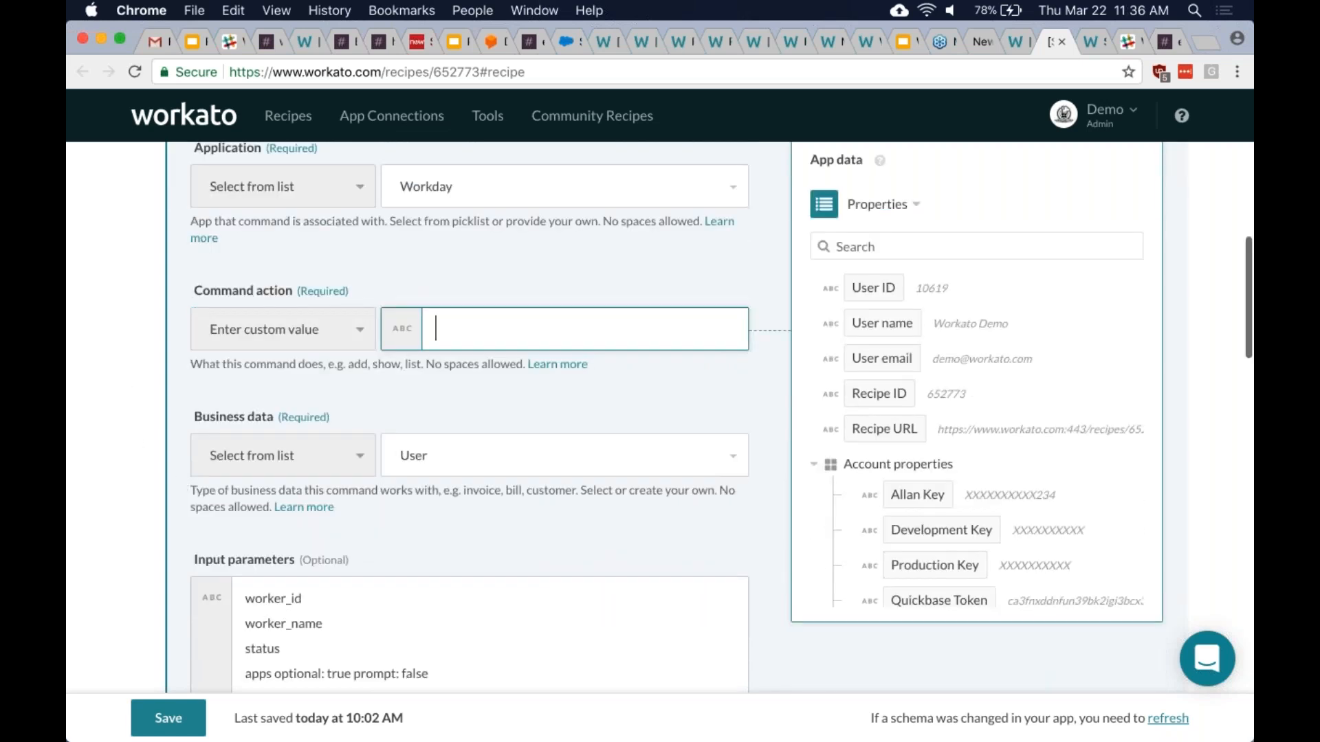
- Keep Business data as User, then return to the Notify manager recipe
{"action": "left_click", "coordinate": [426, 461]}
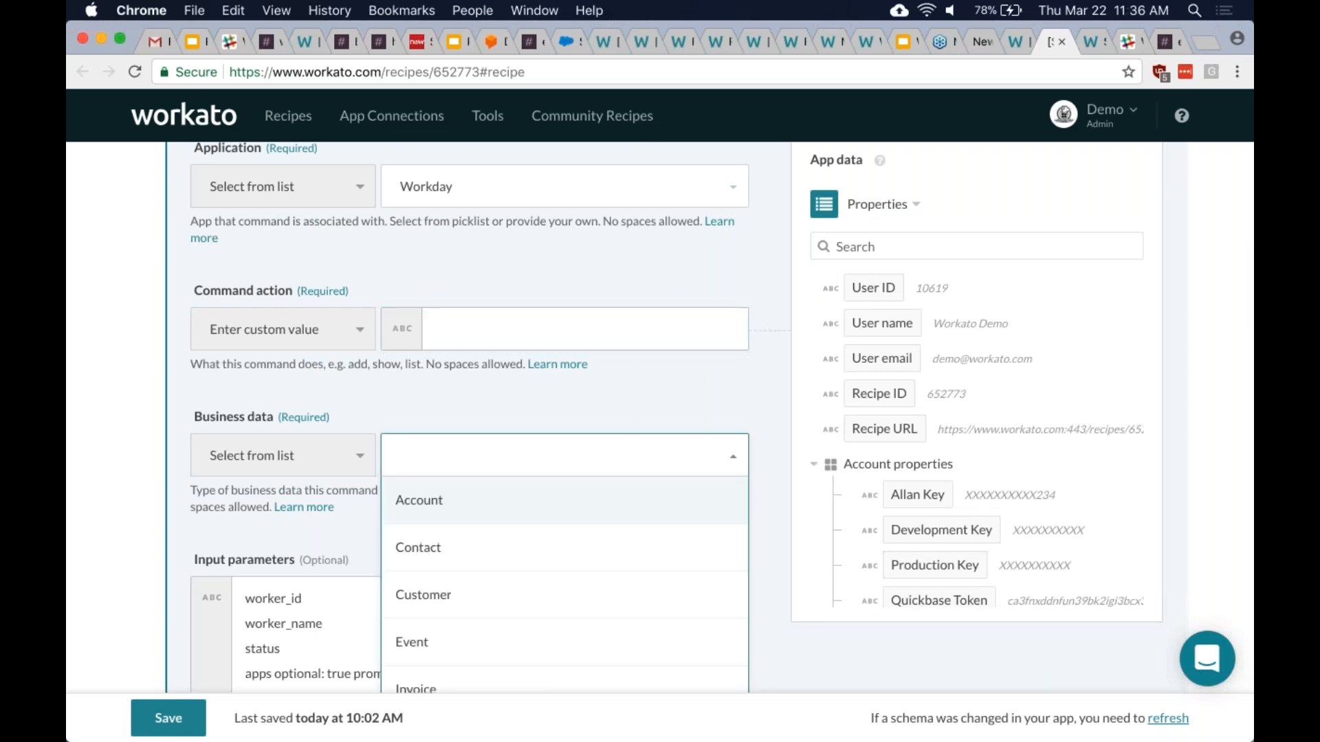
{"action": "scroll", "coordinate": [430, 405], "scroll_direction": "down", "scroll_amount": 1}
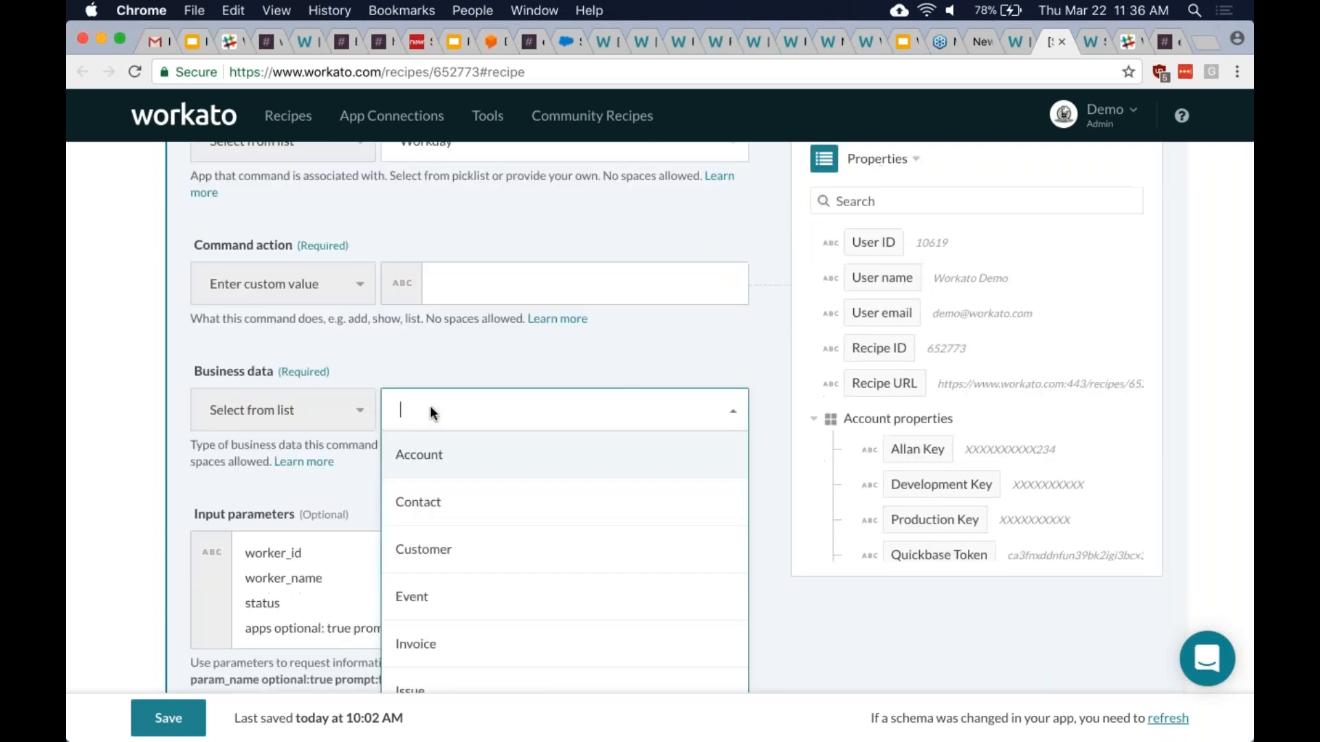
{"action": "scroll", "coordinate": [430, 411], "scroll_direction": "down", "scroll_amount": 2}
{"action": "scroll", "coordinate": [506, 569], "scroll_direction": "down", "scroll_amount": 5}
{"action": "scroll", "coordinate": [509, 571], "scroll_direction": "up", "scroll_amount": 5}
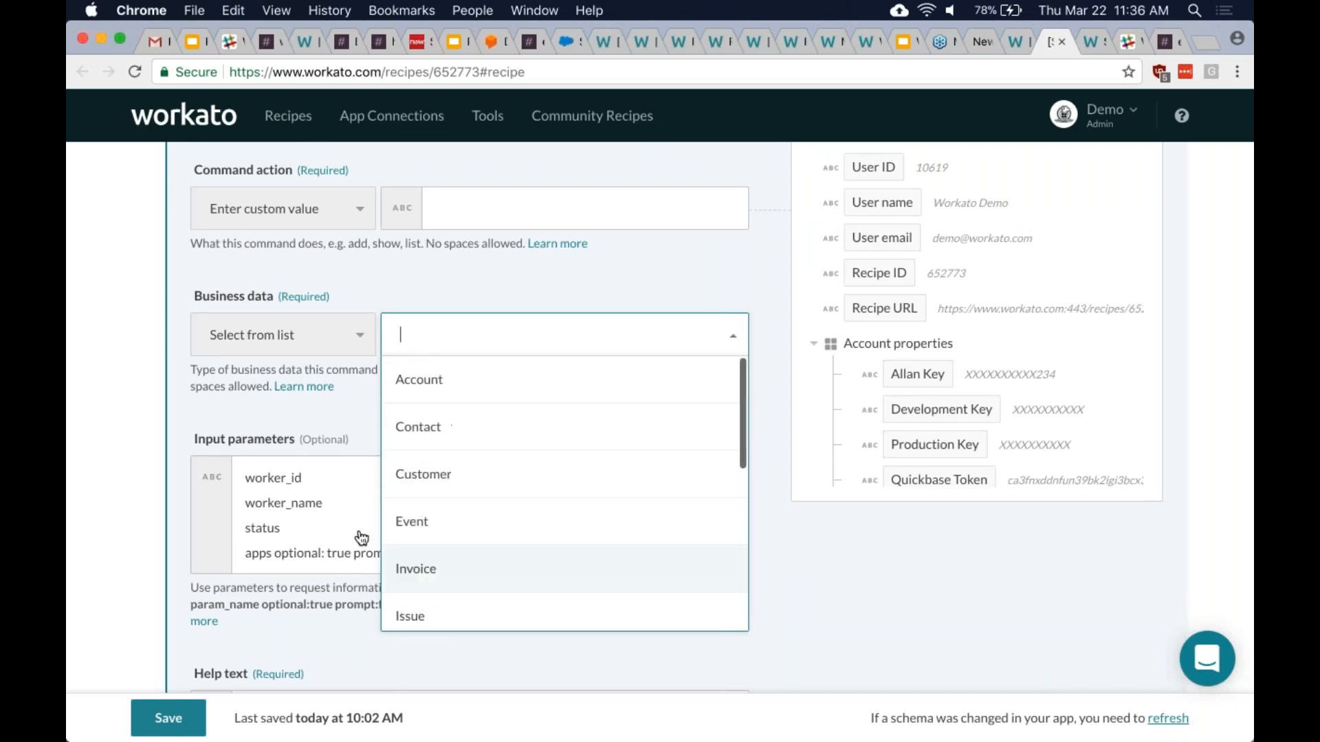
{"action": "left_click", "coordinate": [138, 433]}
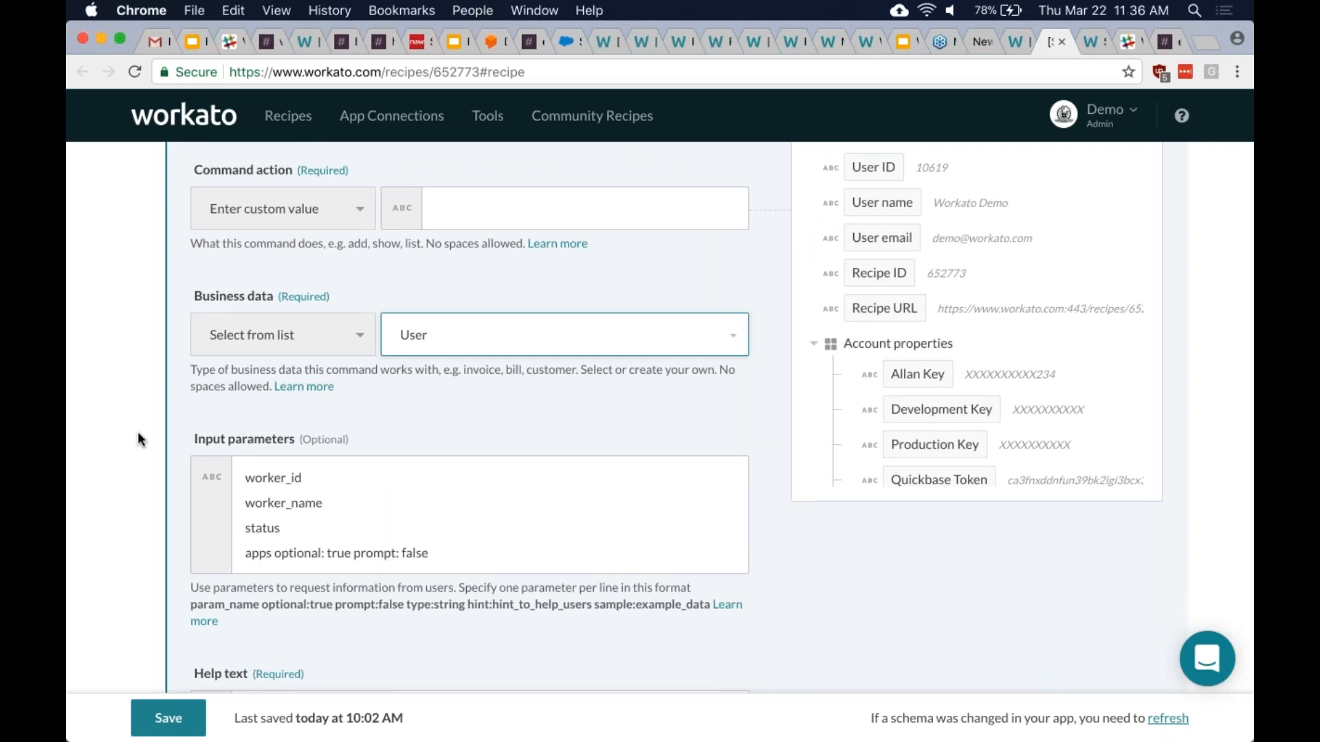
{"action": "left_click", "coordinate": [1010, 43]}
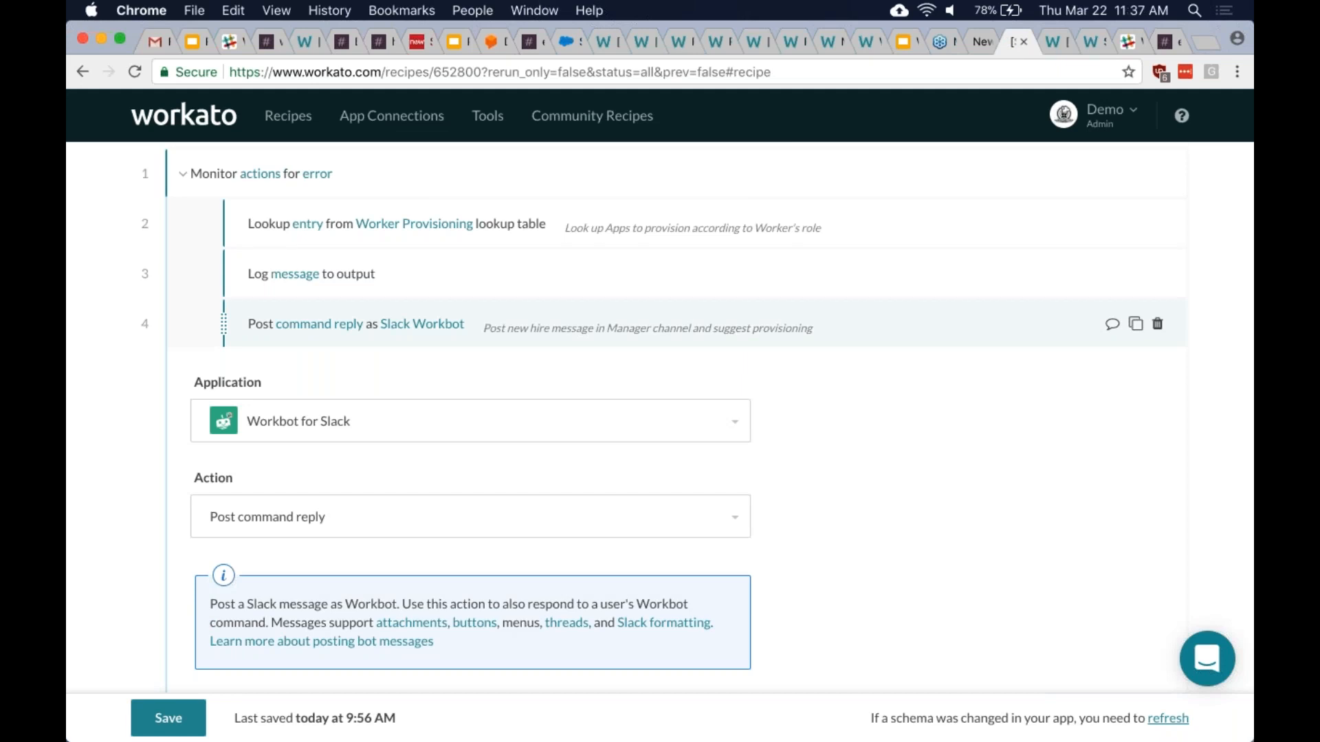
- Collapse step 4's new-hire message settings and scroll through the eight-step action list
{"action": "scroll", "coordinate": [697, 420], "scroll_direction": "down", "scroll_amount": 1}
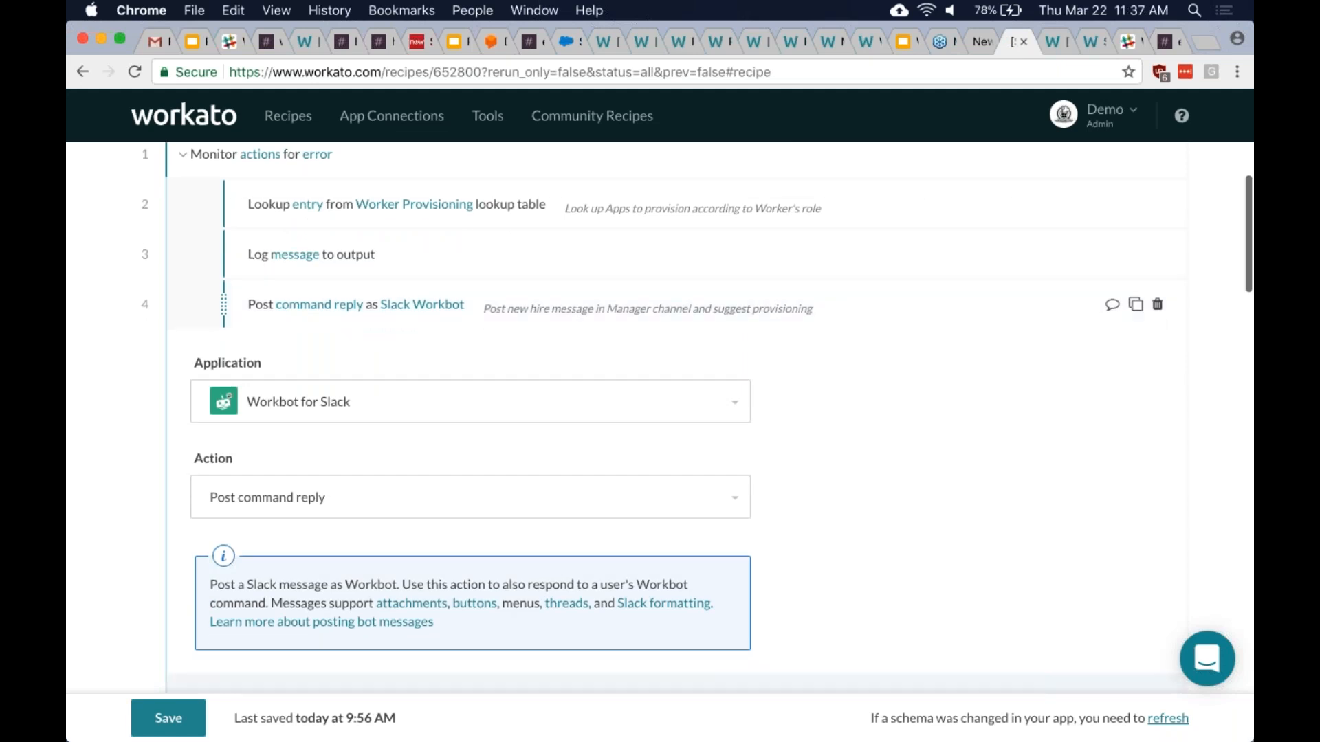
{"action": "scroll", "coordinate": [677, 418], "scroll_direction": "down", "scroll_amount": 5}
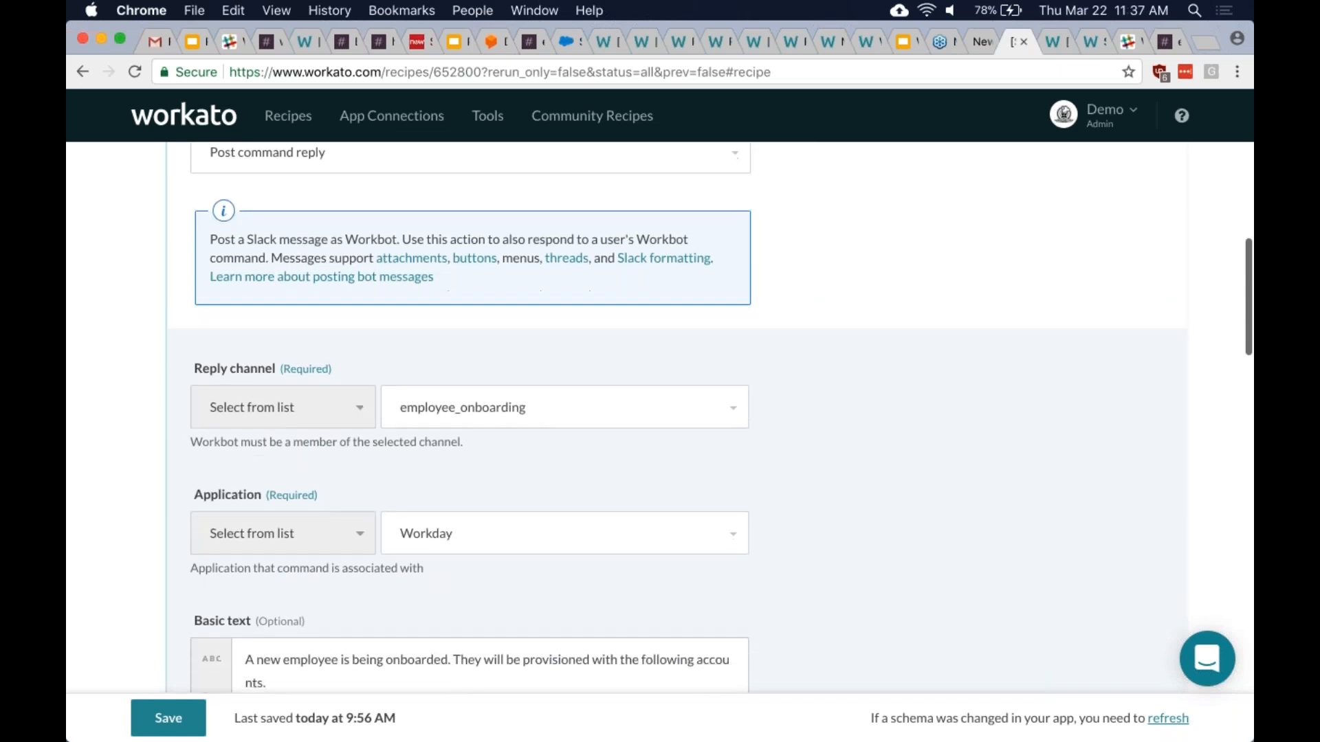
{"action": "scroll", "coordinate": [877, 406], "scroll_direction": "down", "scroll_amount": 4}
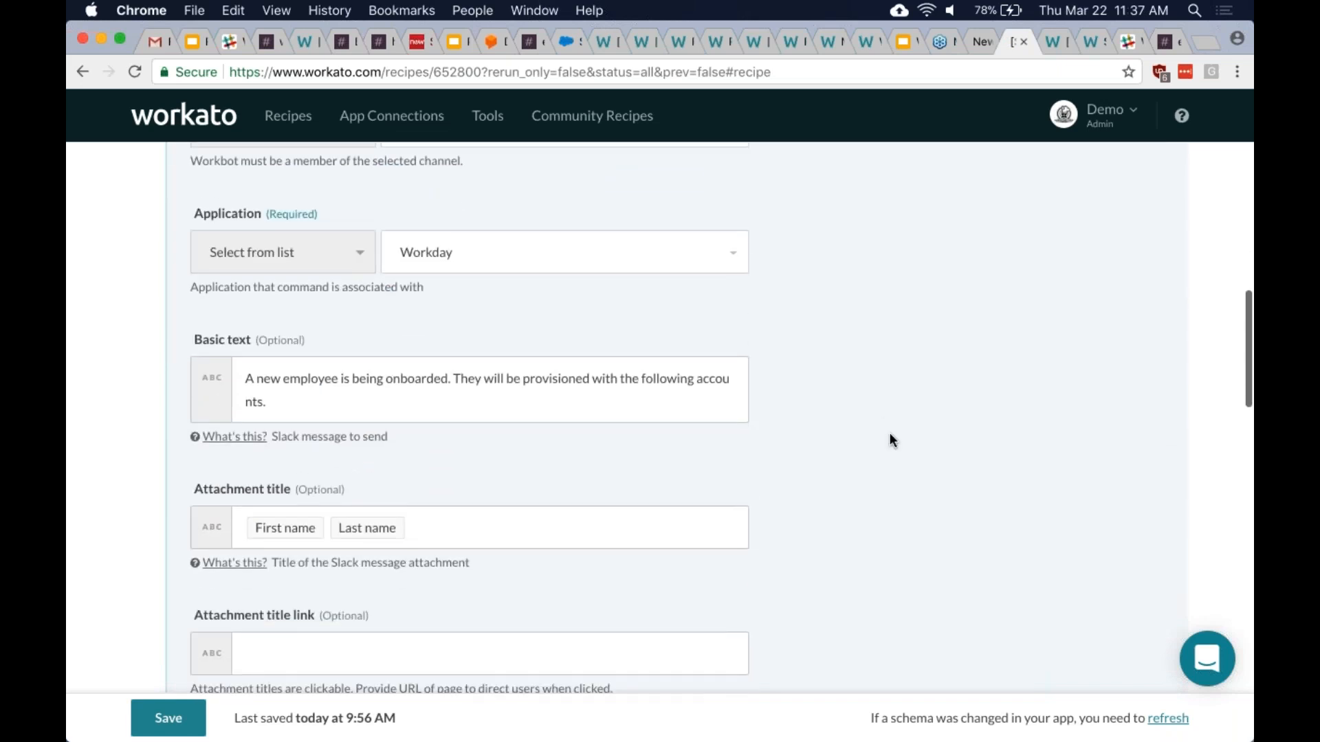
{"action": "scroll", "coordinate": [889, 432], "scroll_direction": "up", "scroll_amount": 10}
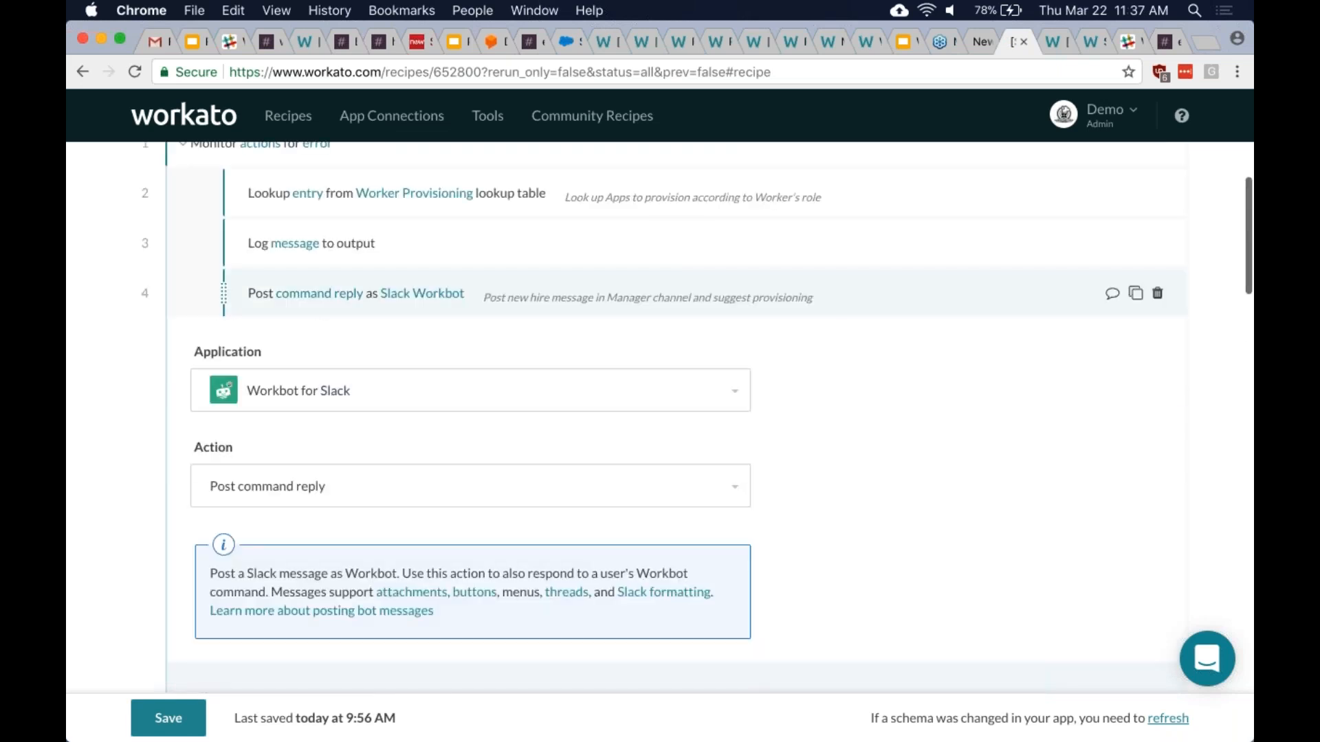
{"action": "left_click", "coordinate": [835, 303]}
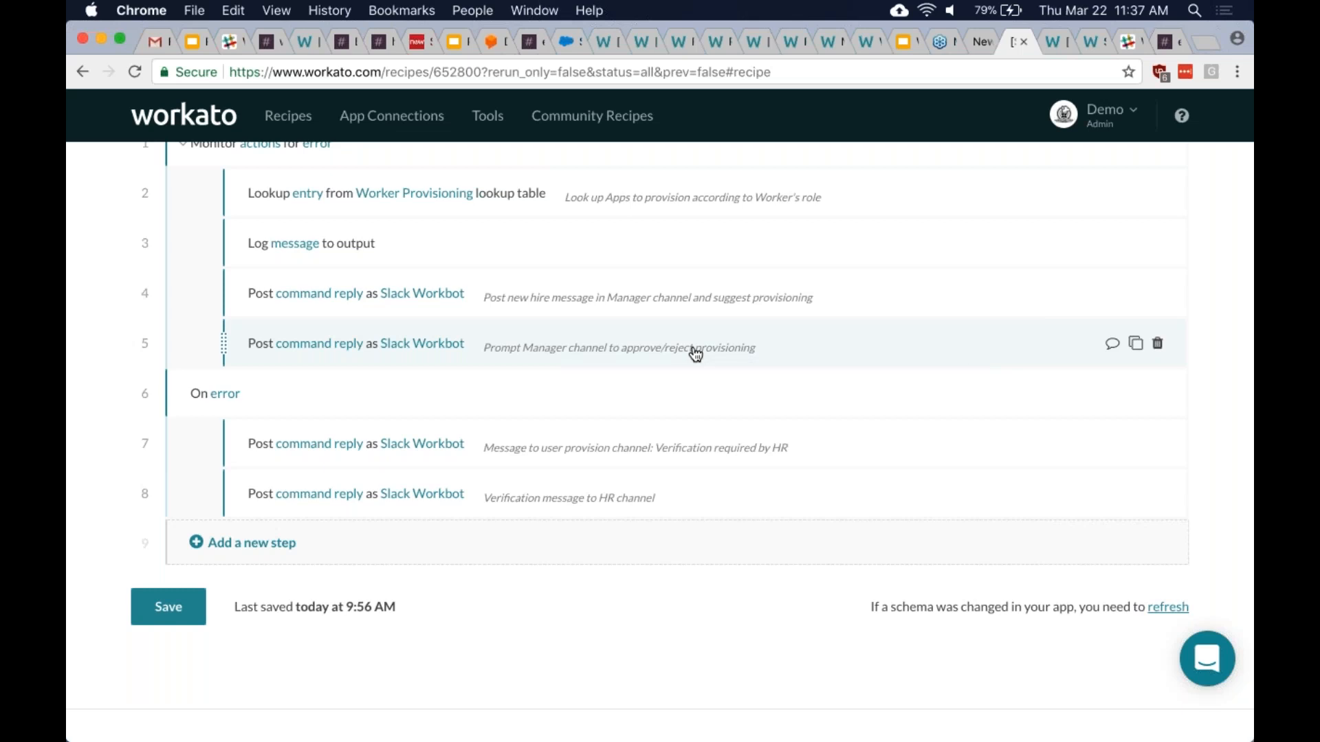
{"action": "scroll", "coordinate": [775, 395], "scroll_direction": "up", "scroll_amount": 3}
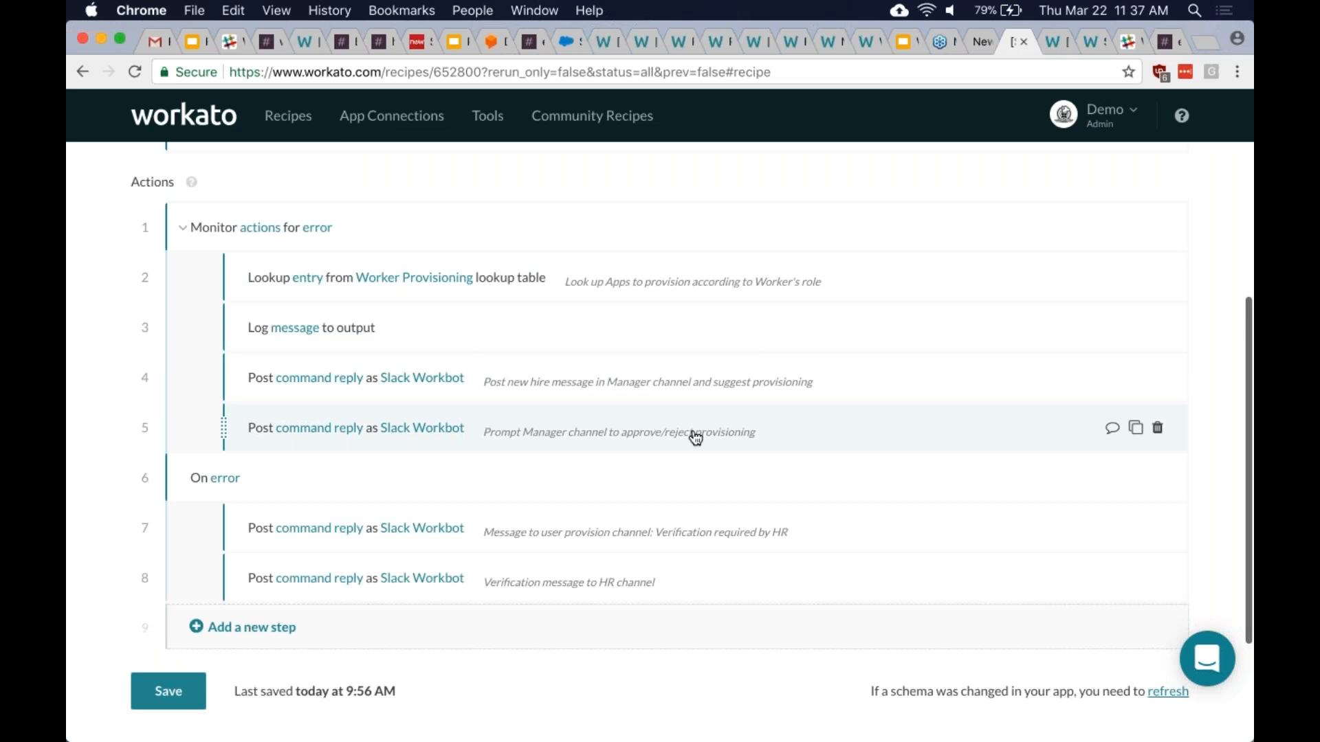
{"action": "scroll", "coordinate": [687, 467], "scroll_direction": "up", "scroll_amount": 1}
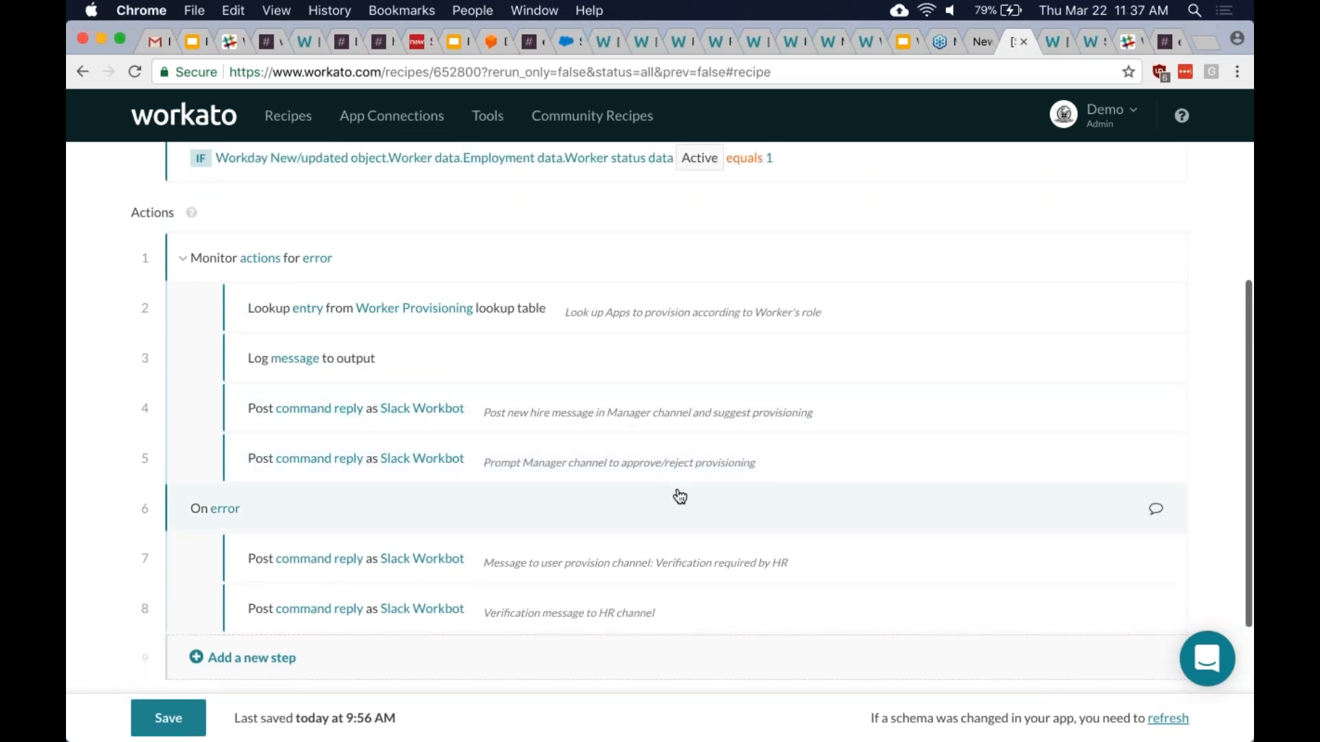
{"action": "scroll", "coordinate": [680, 496], "scroll_direction": "up", "scroll_amount": 1}
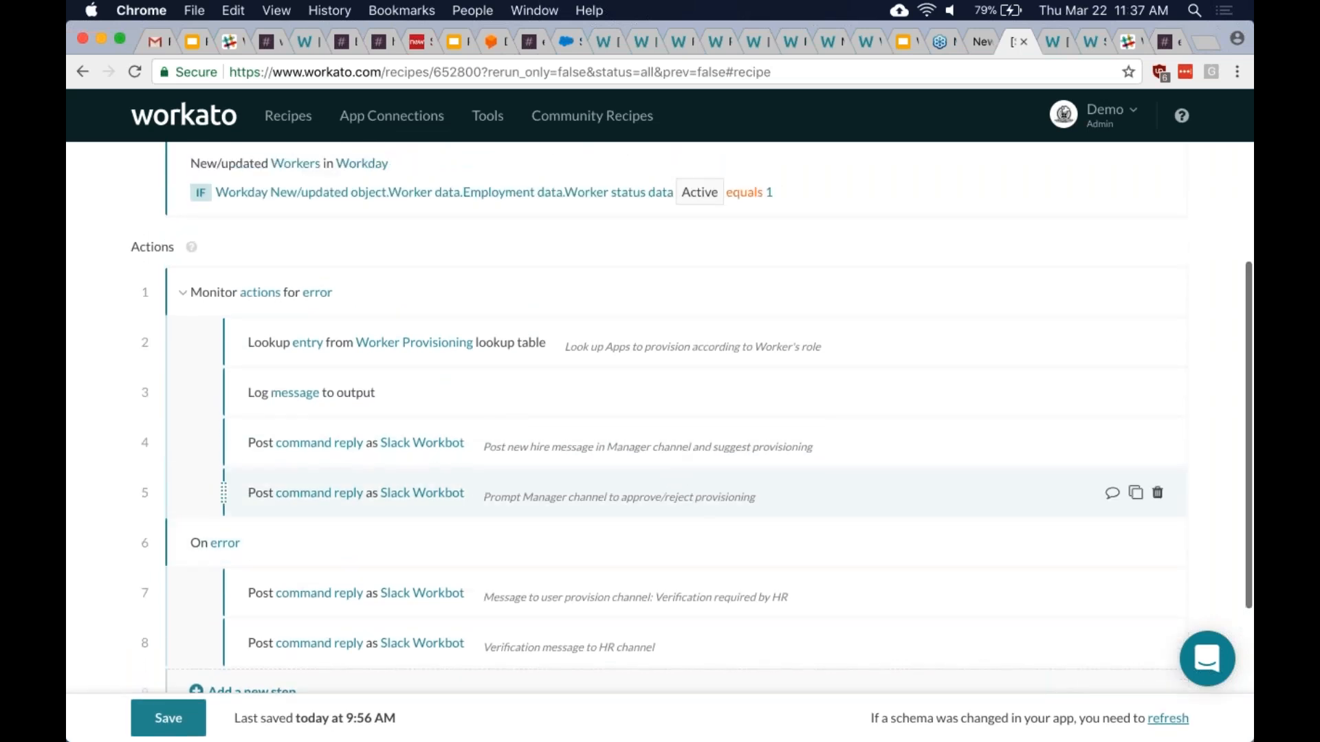
{"action": "scroll", "coordinate": [692, 495], "scroll_direction": "down", "scroll_amount": 1}
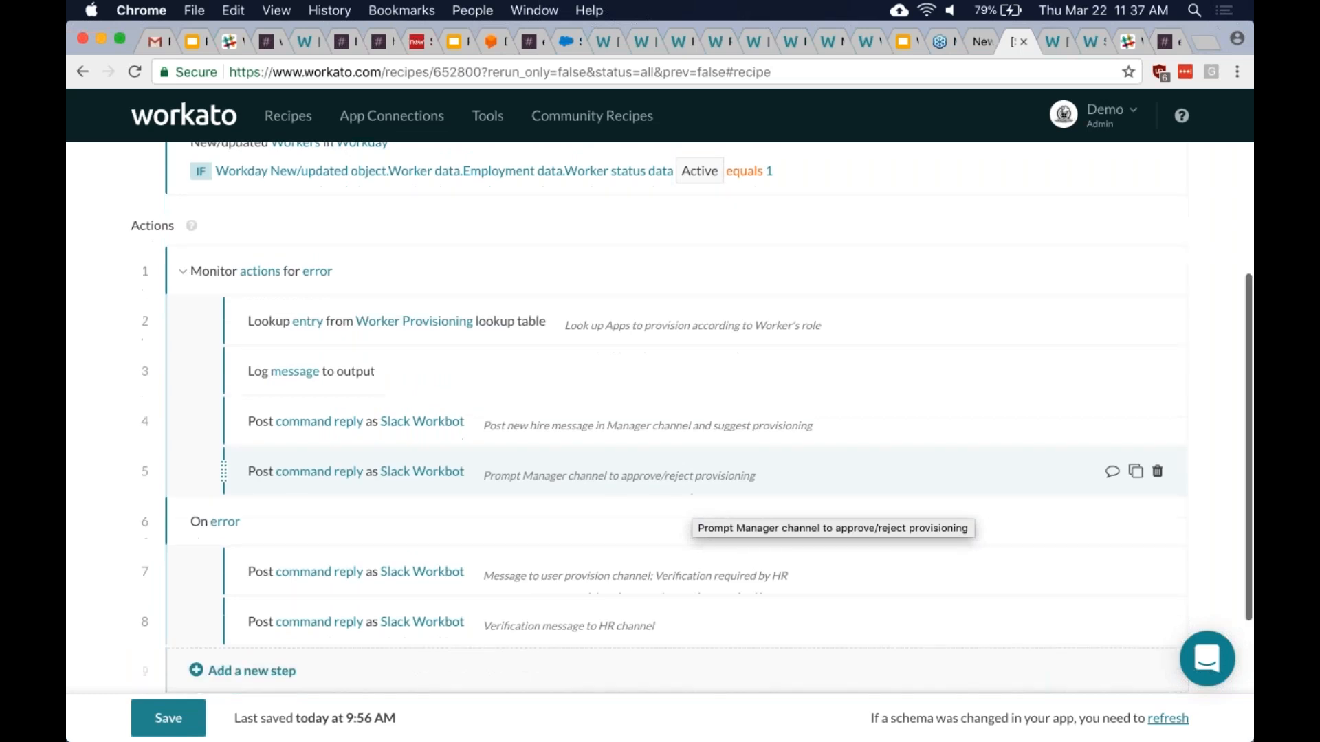
{"action": "scroll", "coordinate": [691, 495], "scroll_direction": "down", "scroll_amount": 5}
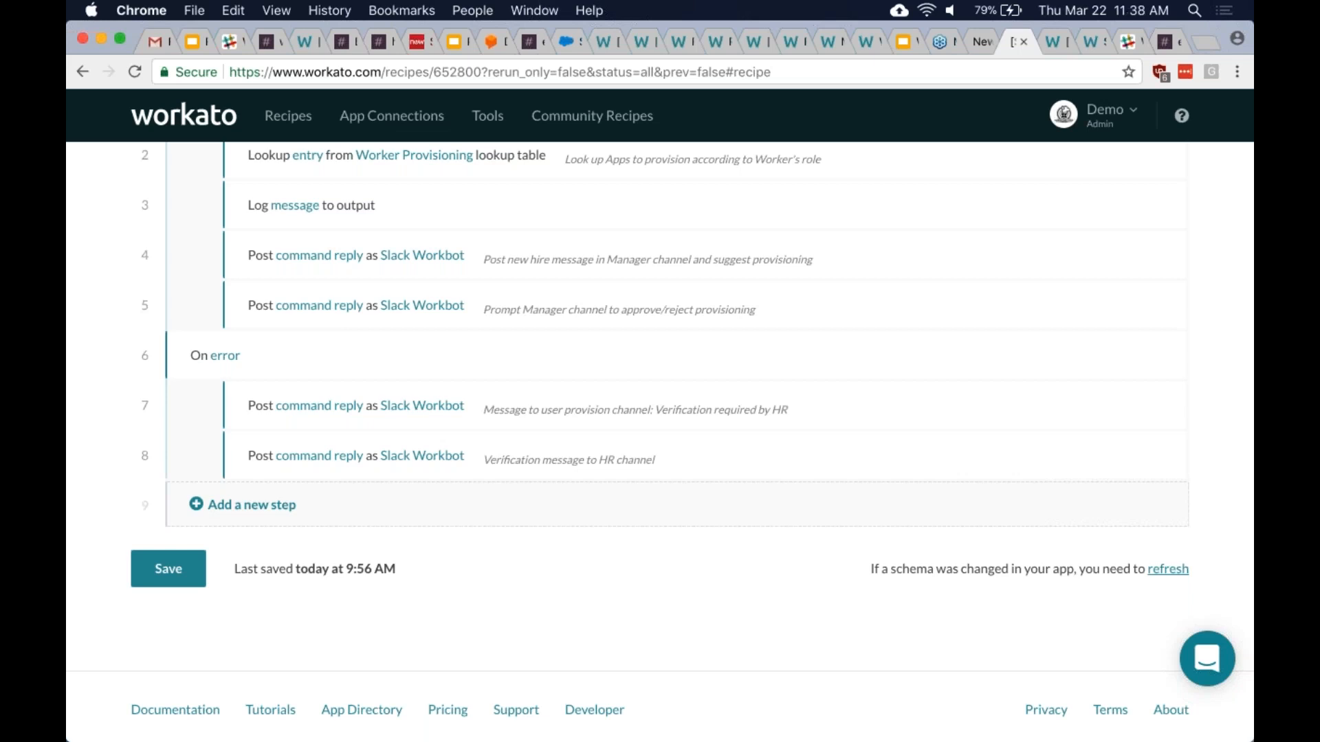
- Expand step 5's manager approval prompt and add a space after 'status:' in the Approve button command
{"action": "left_click", "coordinate": [624, 330]}
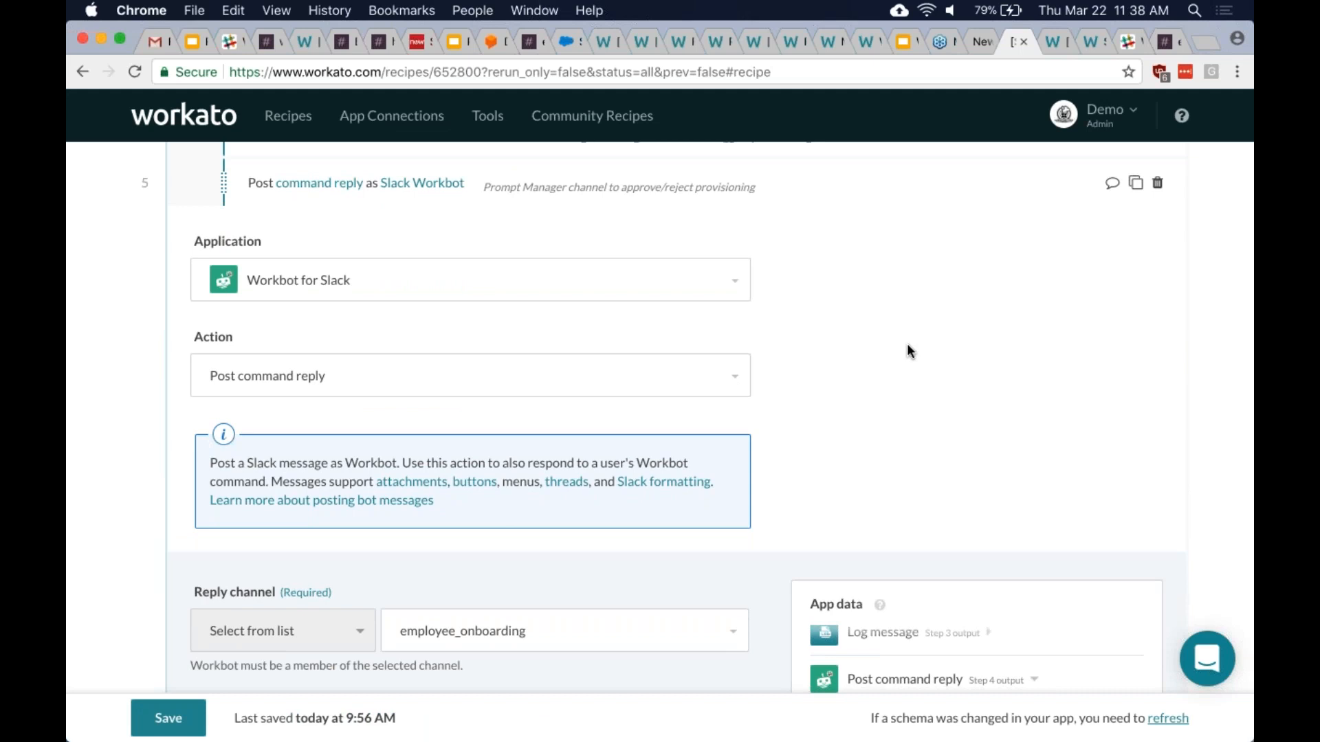
{"action": "scroll", "coordinate": [907, 352], "scroll_direction": "down", "scroll_amount": 5}
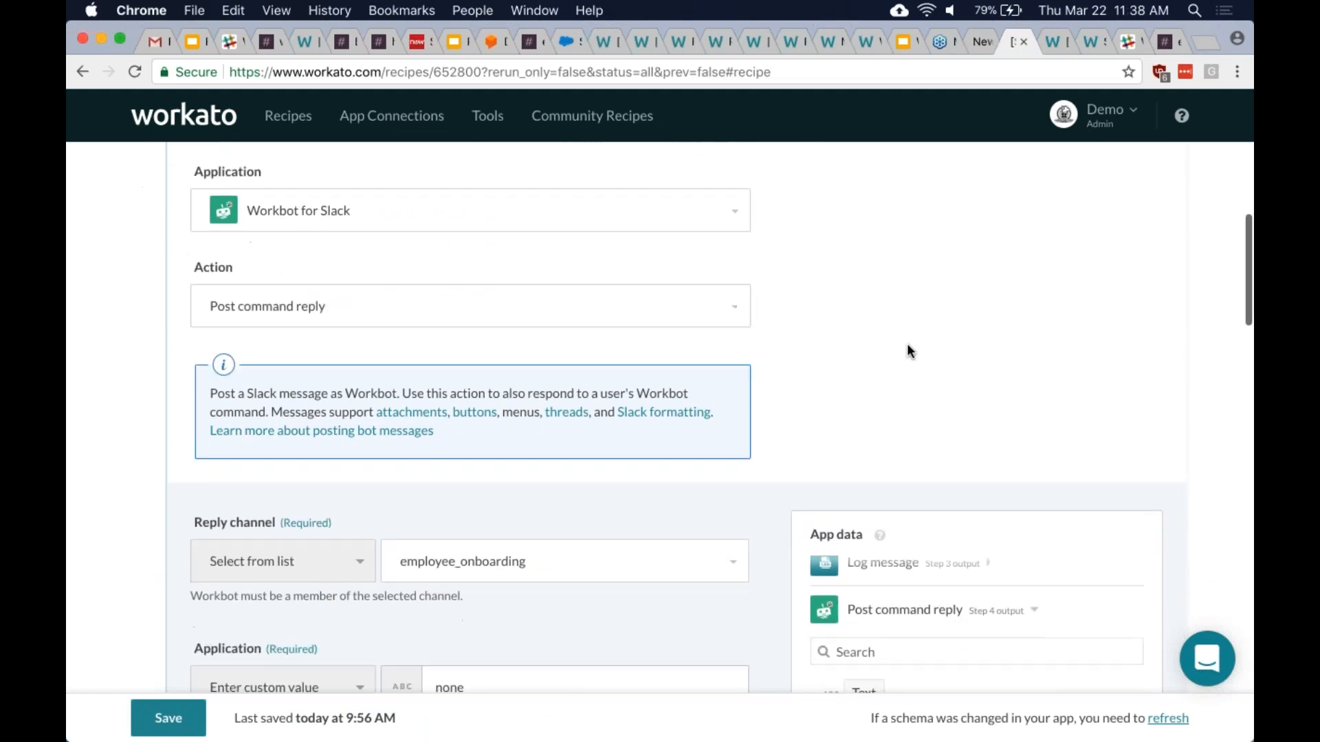
{"action": "scroll", "coordinate": [759, 600], "scroll_direction": "down", "scroll_amount": 3}
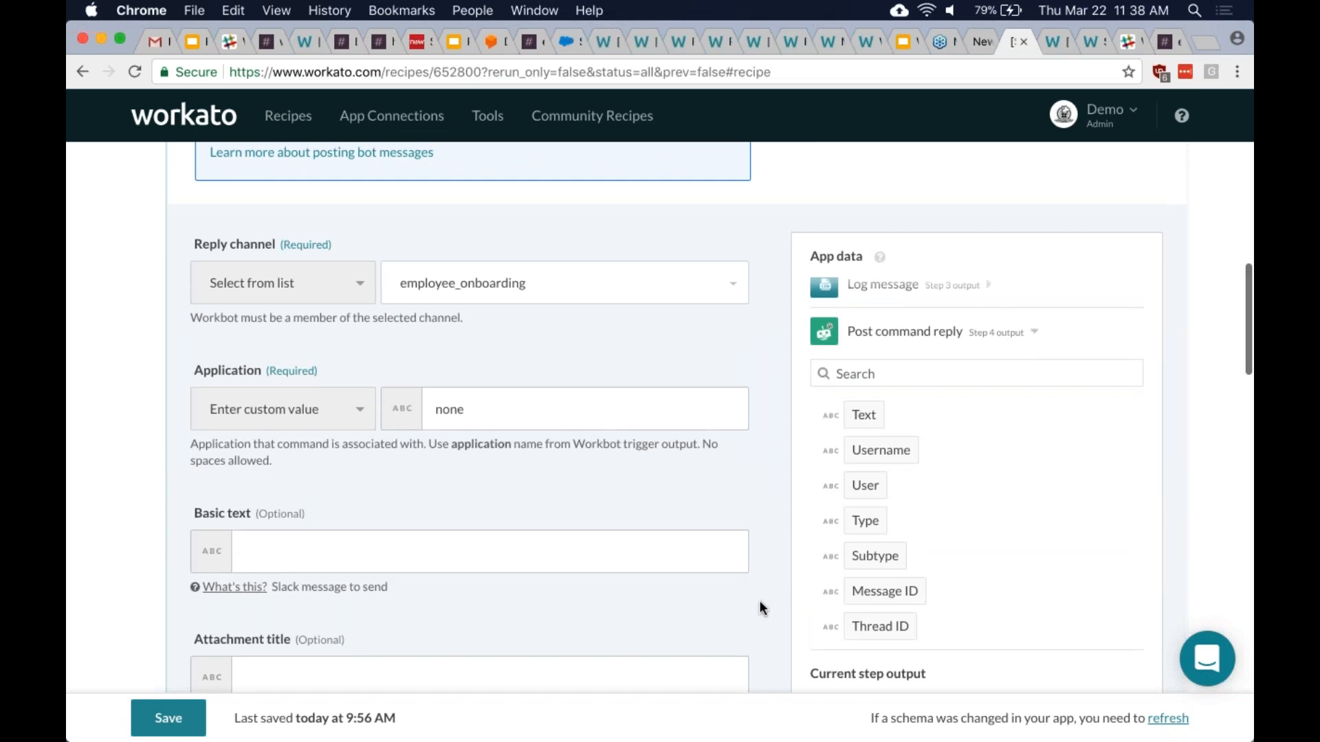
{"action": "scroll", "coordinate": [759, 608], "scroll_direction": "down", "scroll_amount": 5}
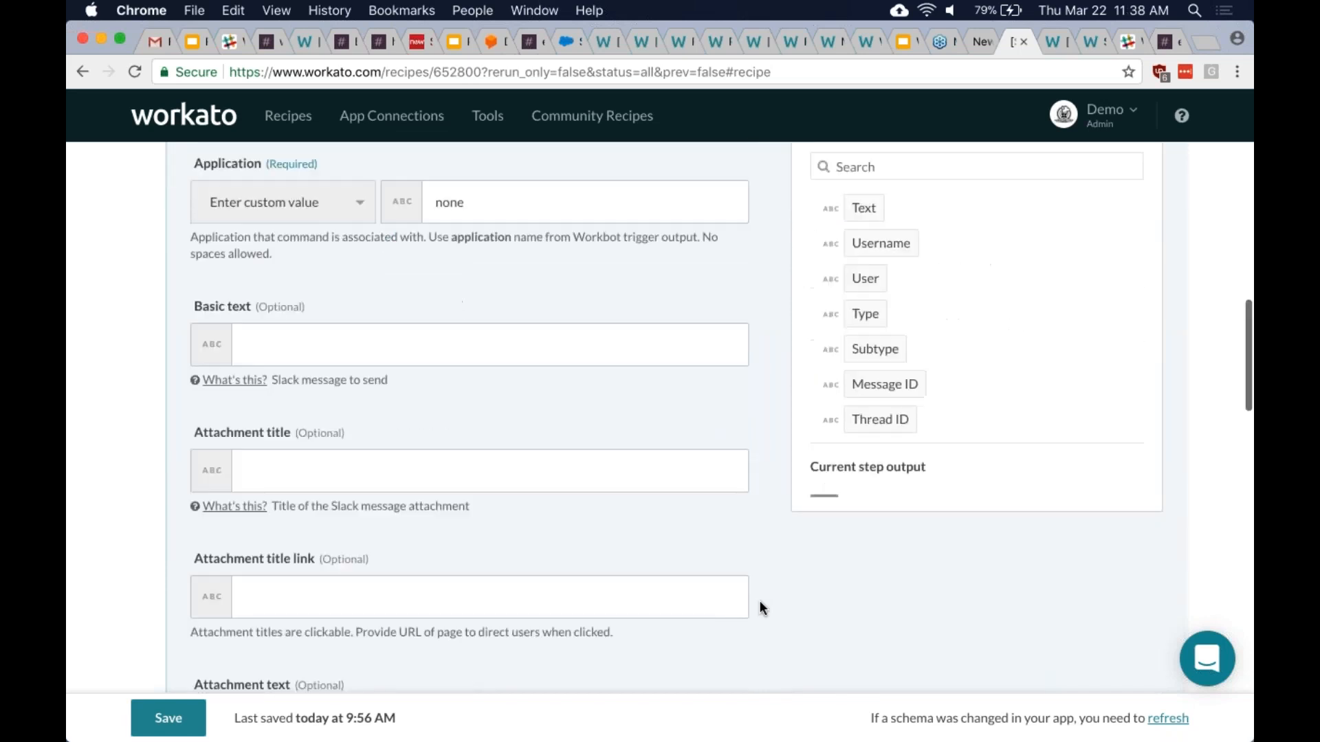
{"action": "scroll", "coordinate": [759, 608], "scroll_direction": "down", "scroll_amount": 5}
{"action": "scroll", "coordinate": [857, 562], "scroll_direction": "down", "scroll_amount": 10}
{"action": "scroll", "coordinate": [856, 557], "scroll_direction": "down", "scroll_amount": 3}
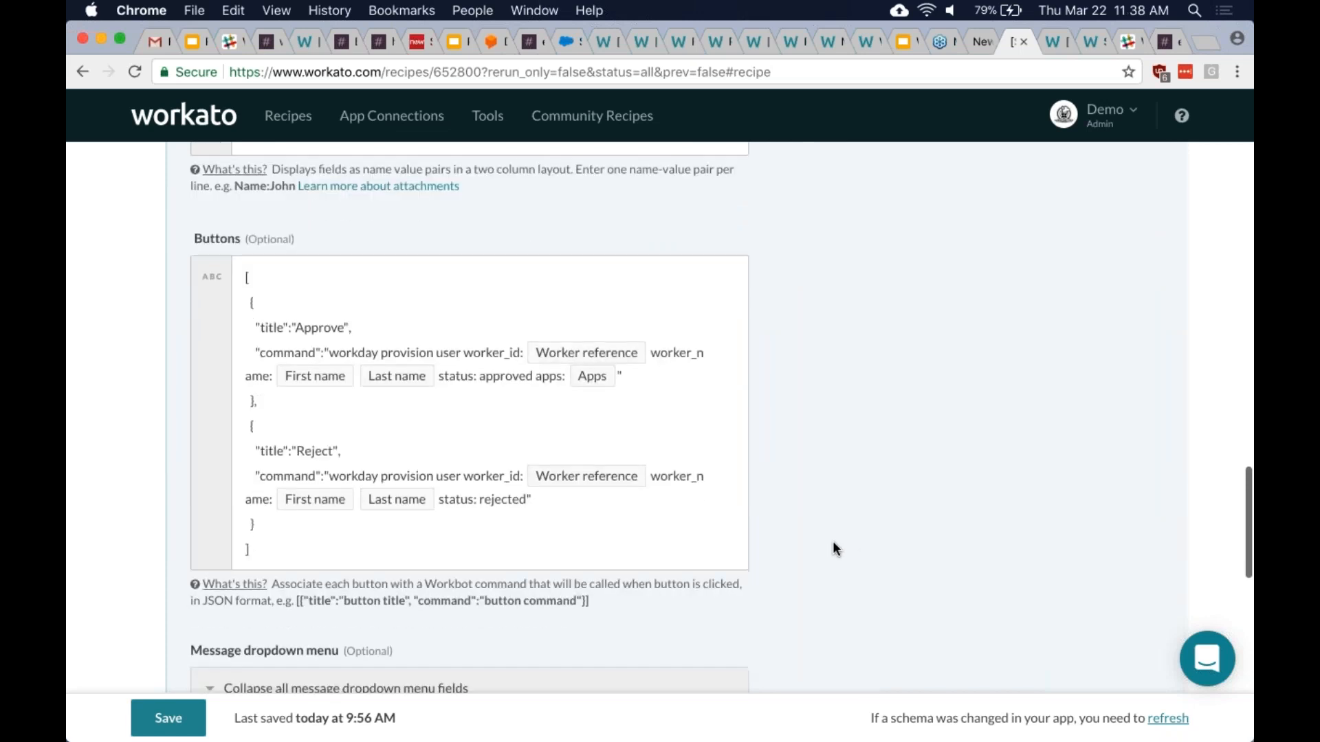
{"action": "left_click", "coordinate": [449, 371]}
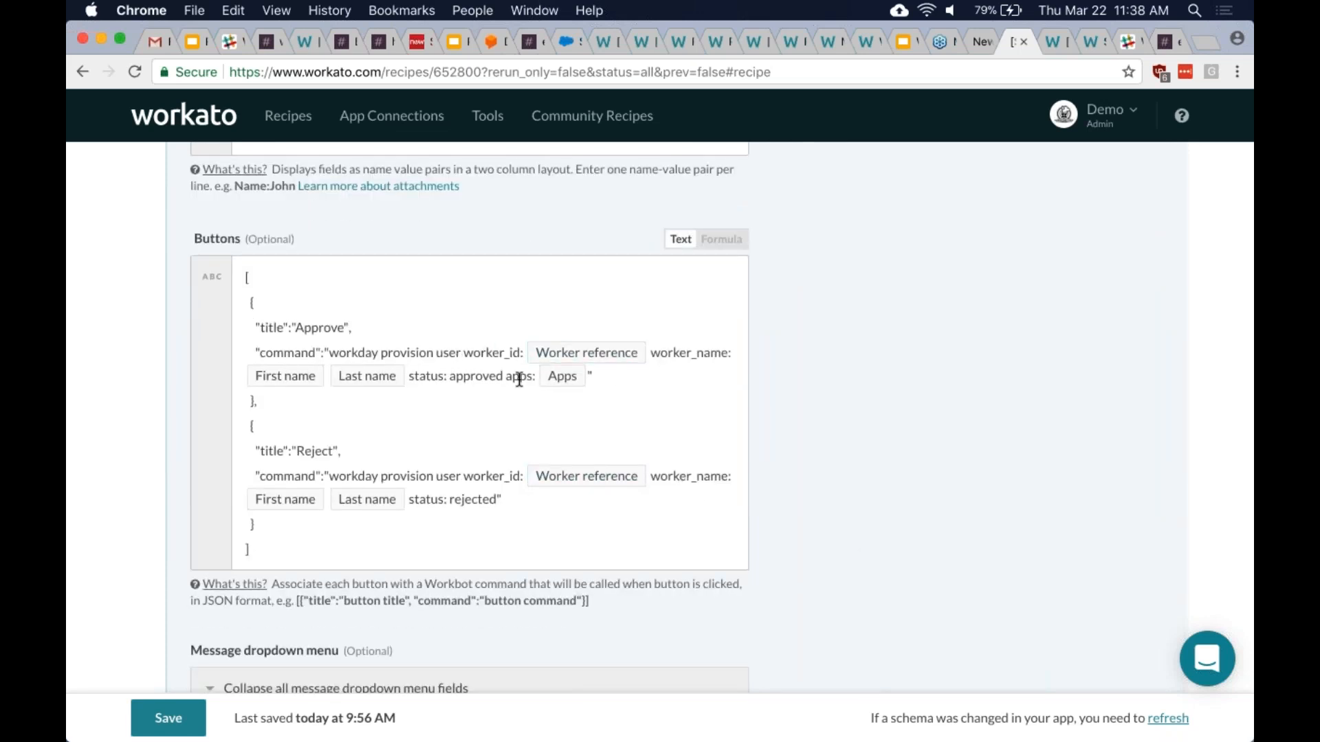
{"action": "left_click", "coordinate": [603, 378]}
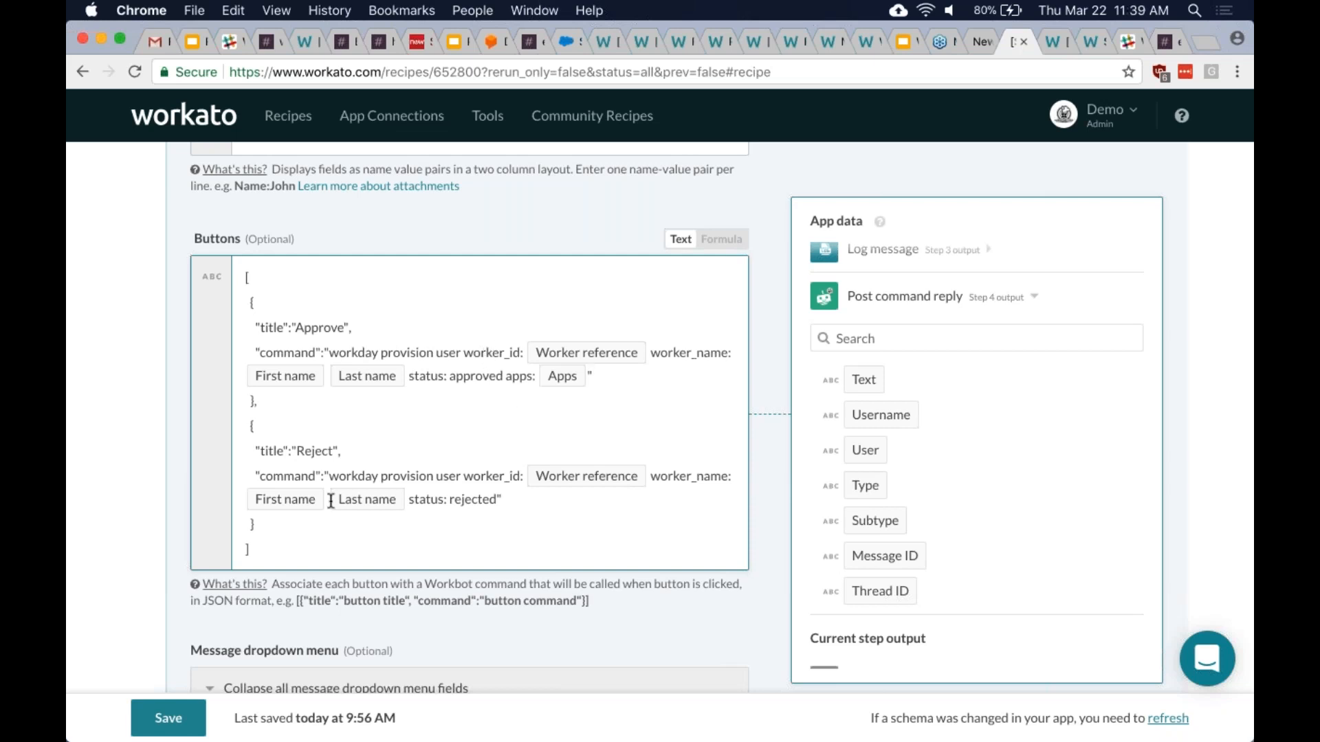
{"action": "scroll", "coordinate": [450, 512], "scroll_direction": "down", "scroll_amount": 3}
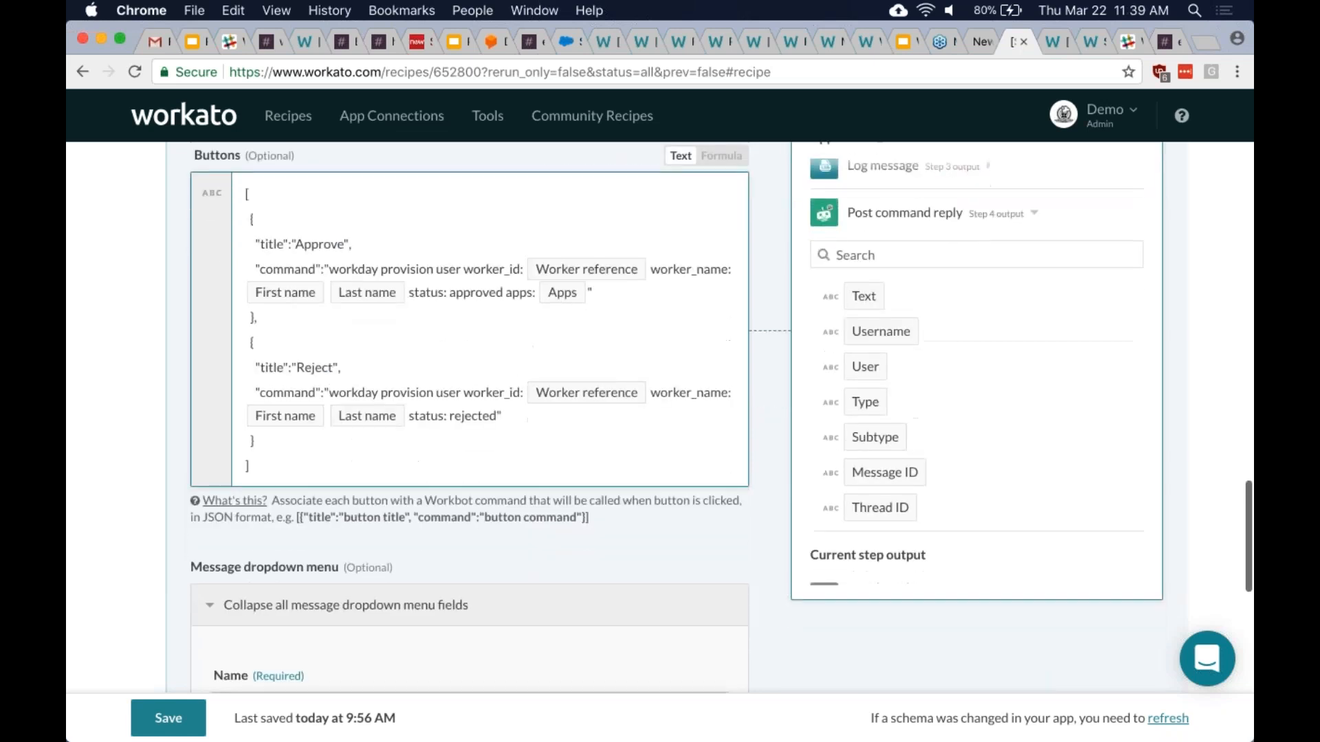
- Reload the Provision accounts for user after approval recipe page (recipe 652773)
{"action": "left_click", "coordinate": [1055, 42]}
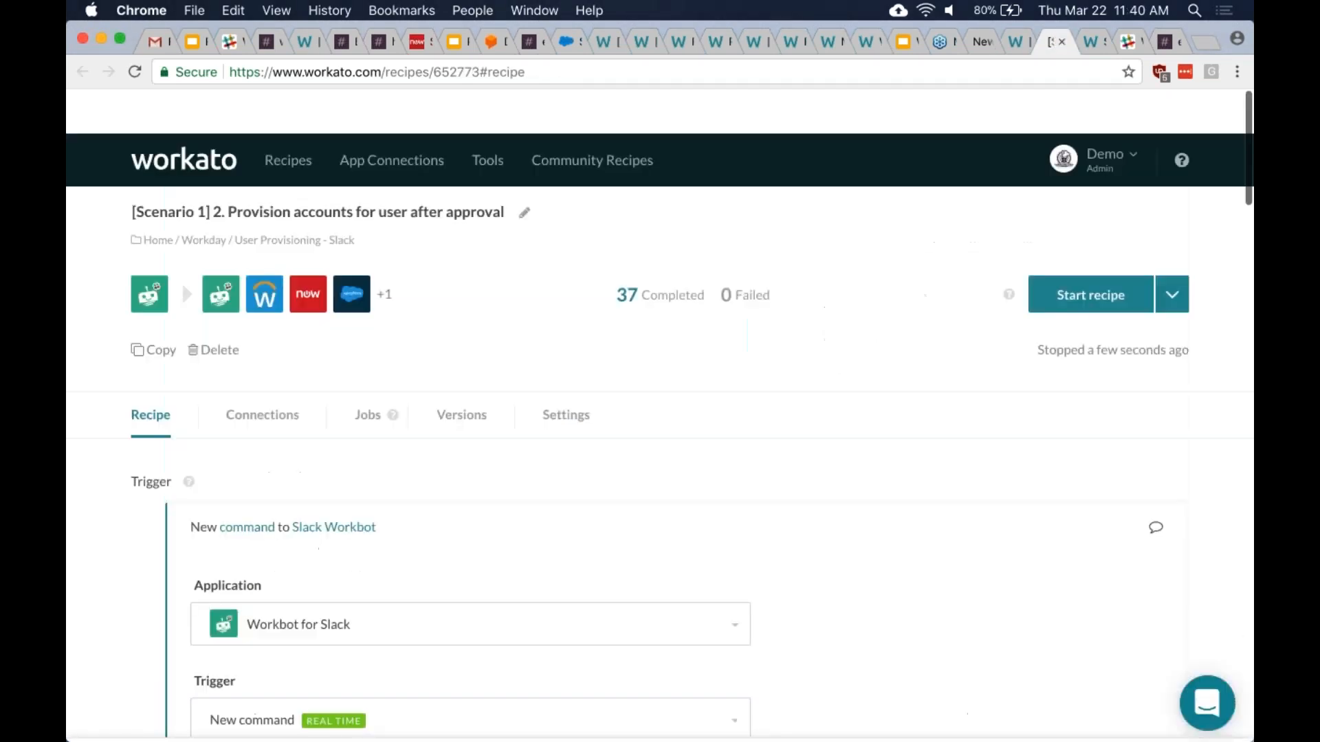
{"action": "scroll", "coordinate": [660, 417], "scroll_direction": "down", "scroll_amount": 2}
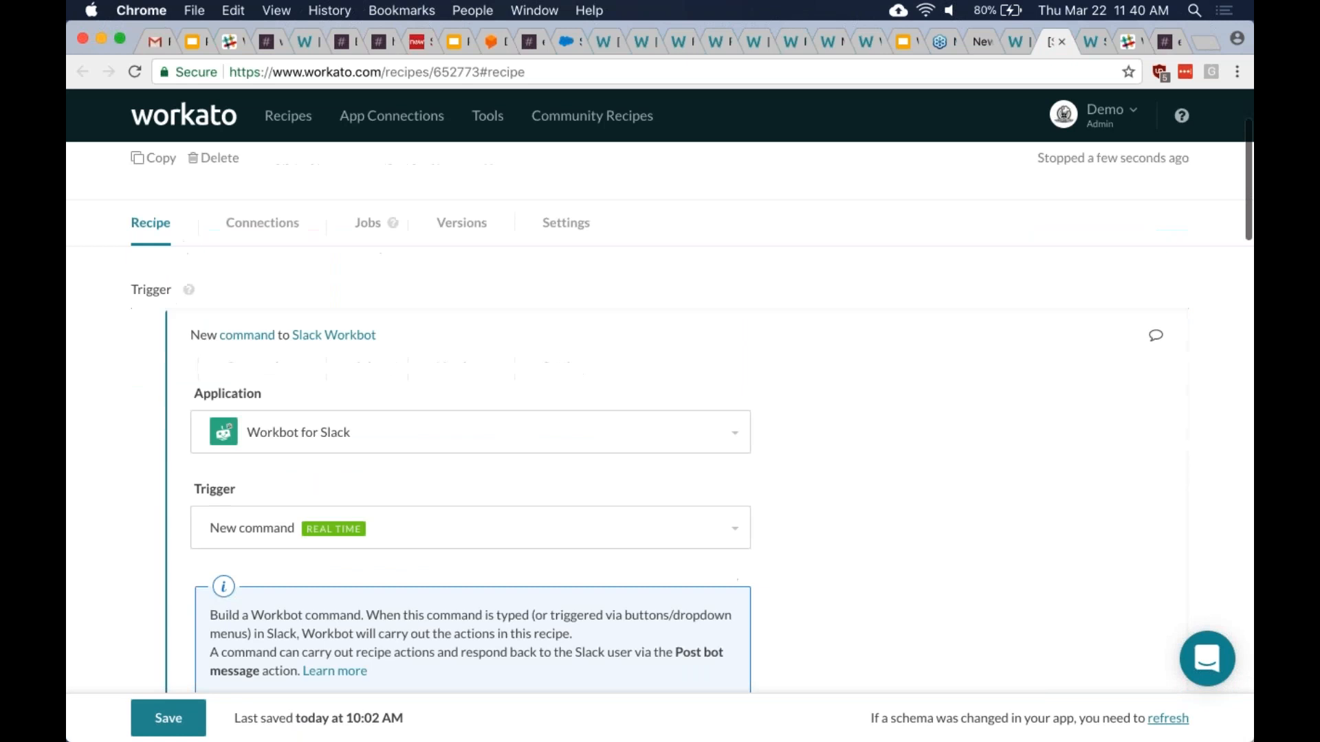
{"action": "scroll", "coordinate": [723, 321], "scroll_direction": "up", "scroll_amount": 2}
{"action": "key", "text": "super+r"}
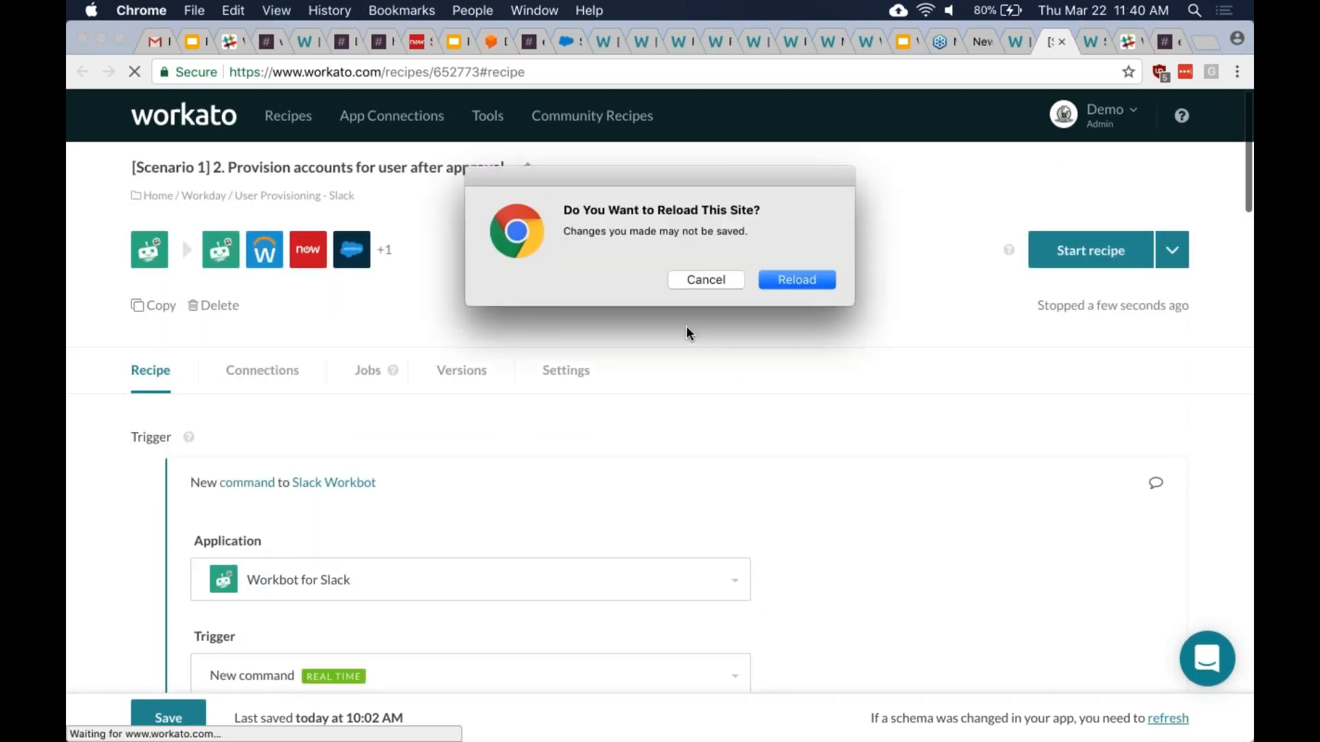
{"action": "left_click", "coordinate": [794, 281]}
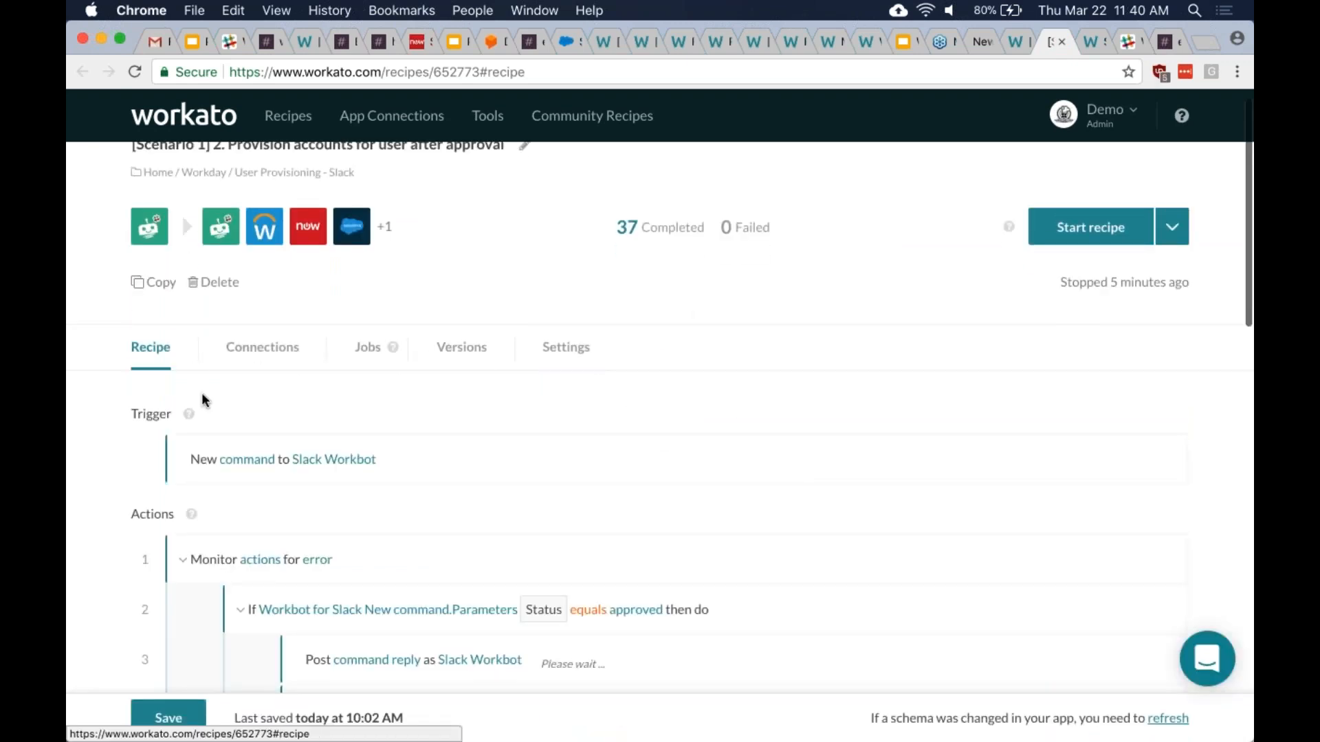
- Expand the trigger to show Command action Provision, Workday application and User business data
{"action": "left_click", "coordinate": [550, 459]}
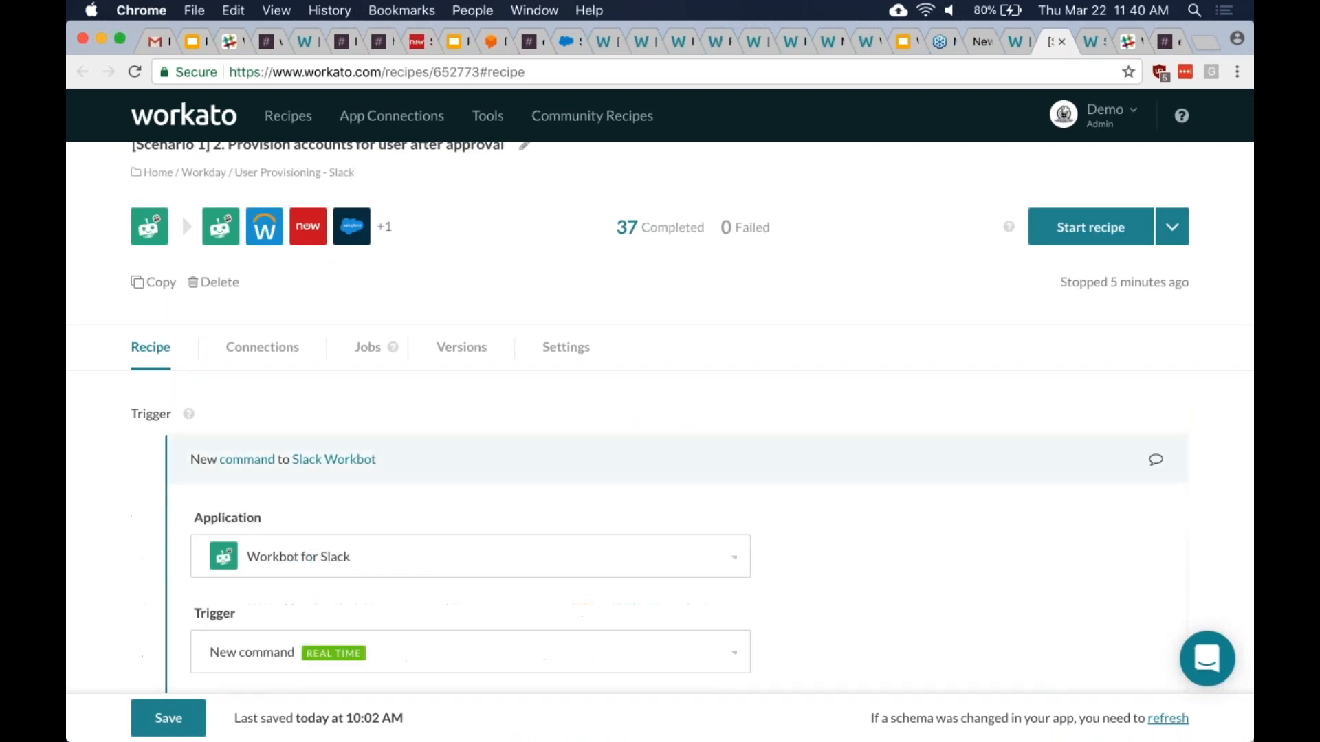
{"action": "scroll", "coordinate": [550, 459], "scroll_direction": "down", "scroll_amount": 4}
{"action": "scroll", "coordinate": [547, 398], "scroll_direction": "up", "scroll_amount": 3}
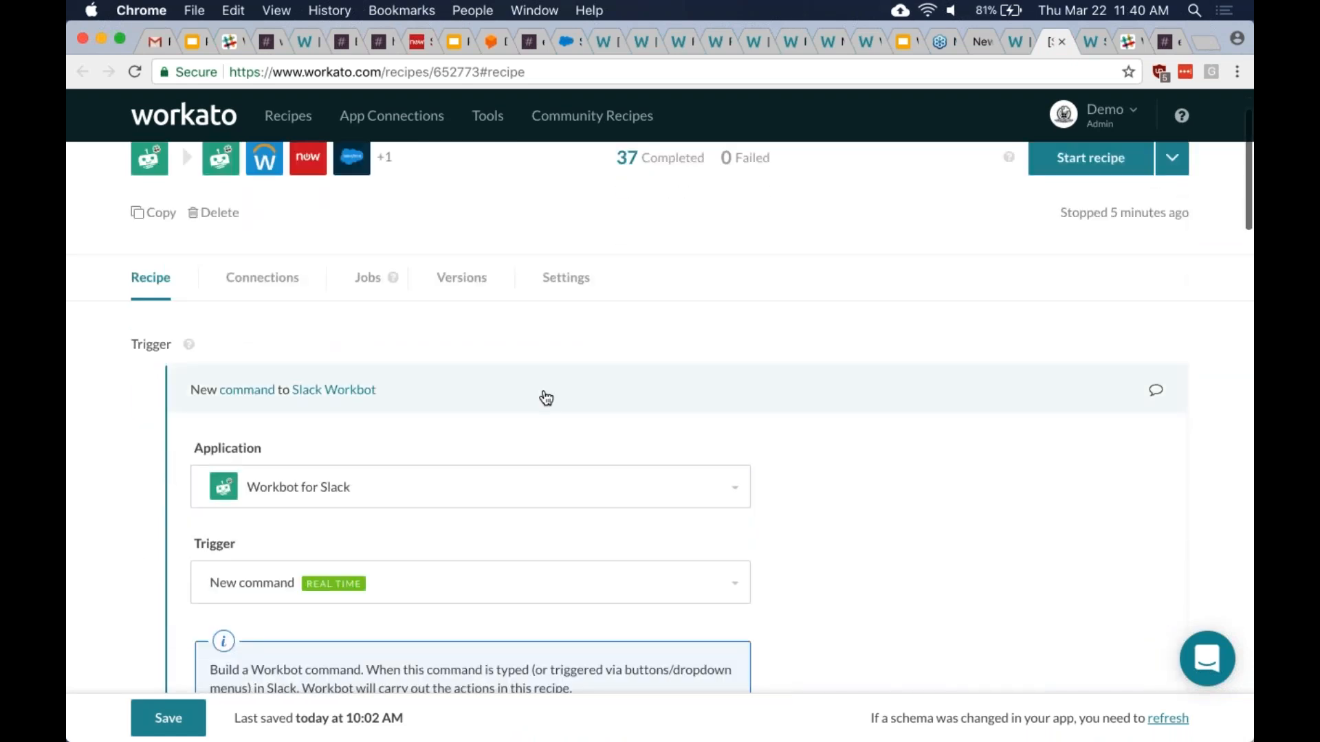
{"action": "left_click", "coordinate": [543, 394]}
{"action": "scroll", "coordinate": [625, 395], "scroll_direction": "up", "scroll_amount": 1}
{"action": "scroll", "coordinate": [660, 412], "scroll_direction": "up", "scroll_amount": 1}
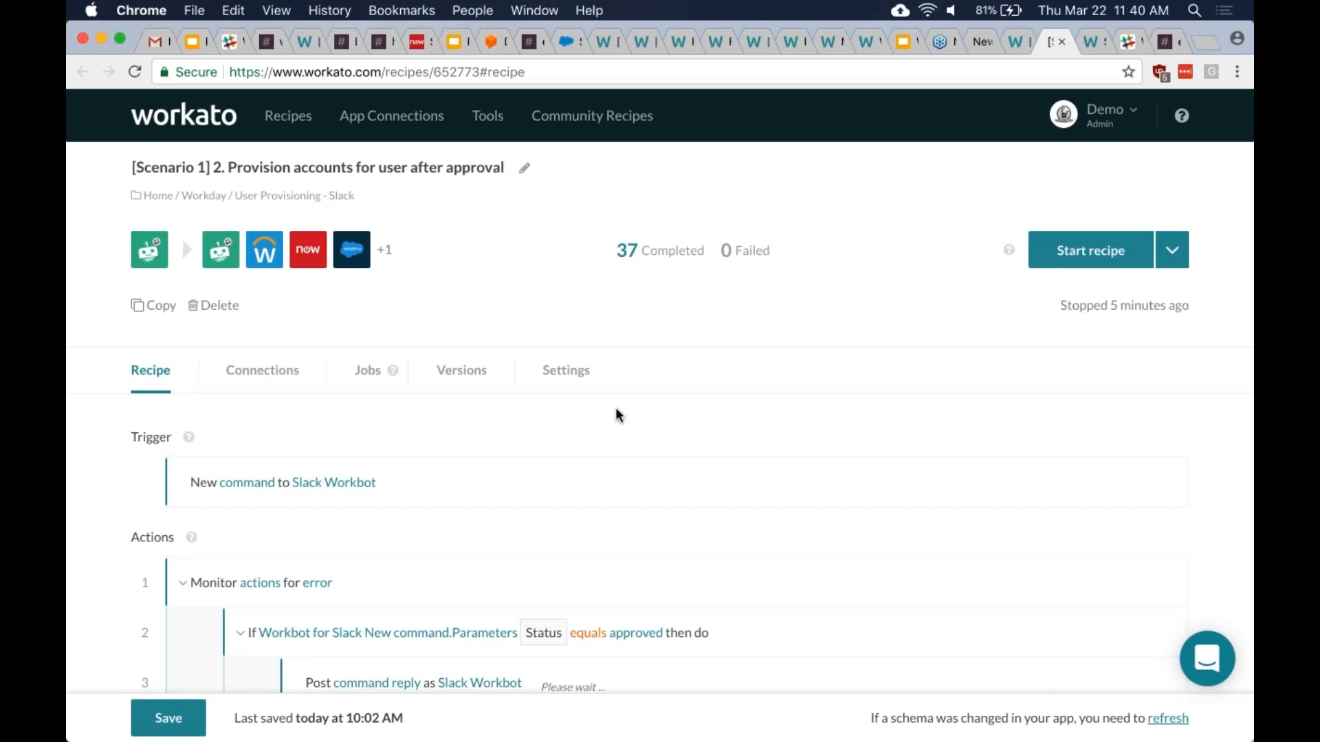
{"action": "scroll", "coordinate": [615, 415], "scroll_direction": "down", "scroll_amount": 1}
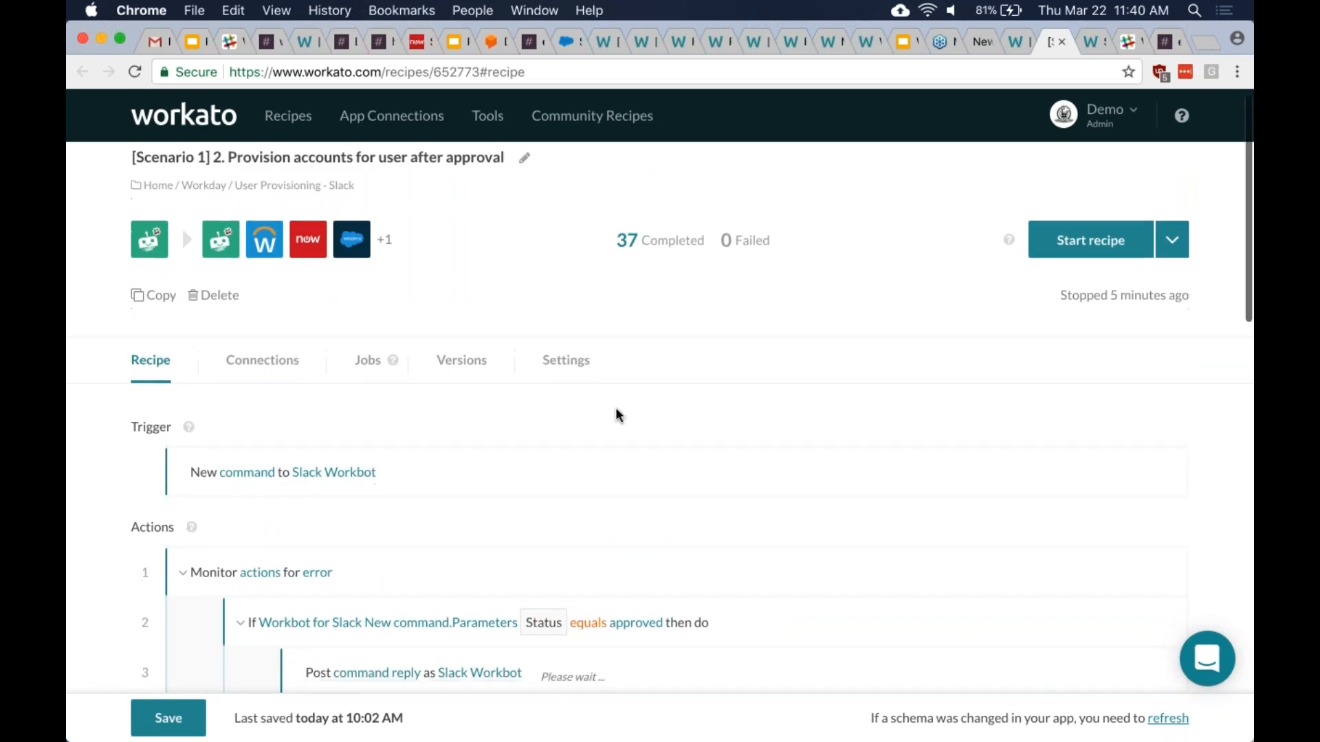
{"action": "left_click", "coordinate": [595, 452]}
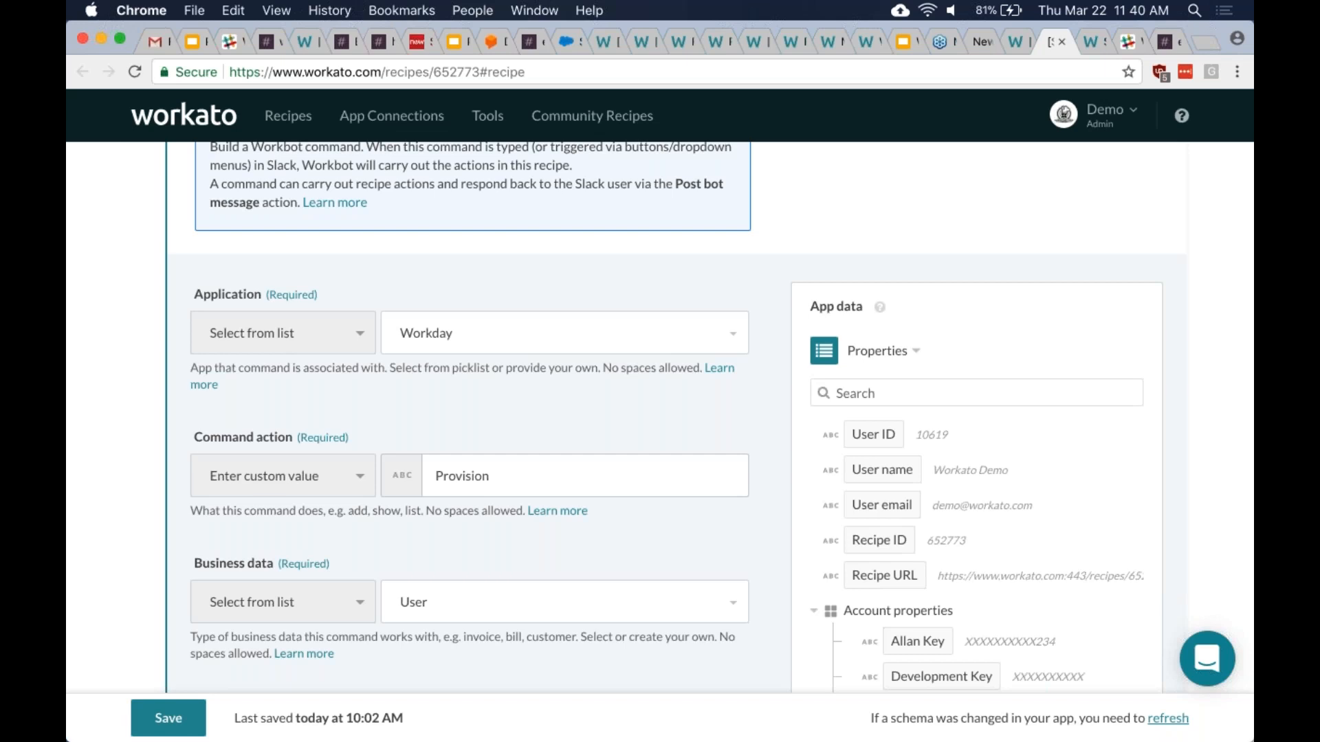
{"action": "left_click", "coordinate": [1014, 42]}
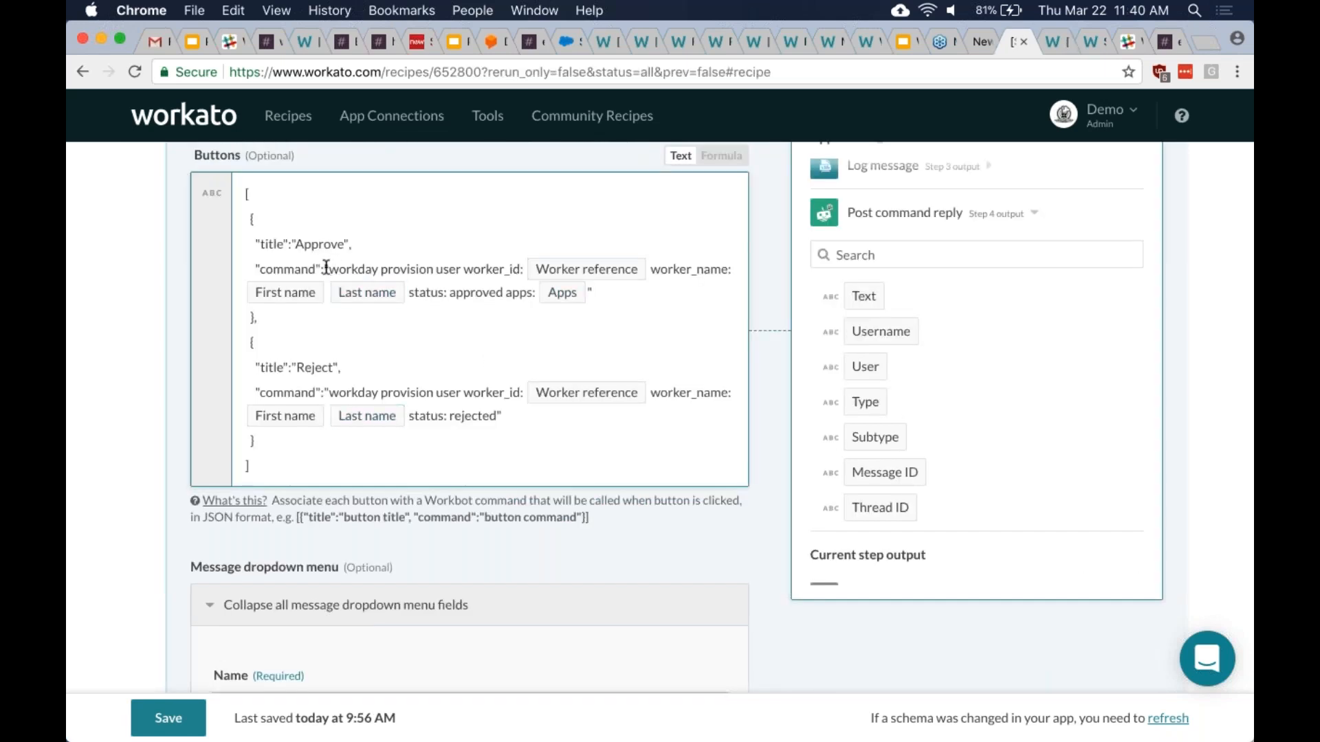
{"action": "left_click_drag", "start_coordinate": [329, 269], "coordinate": [459, 272]}
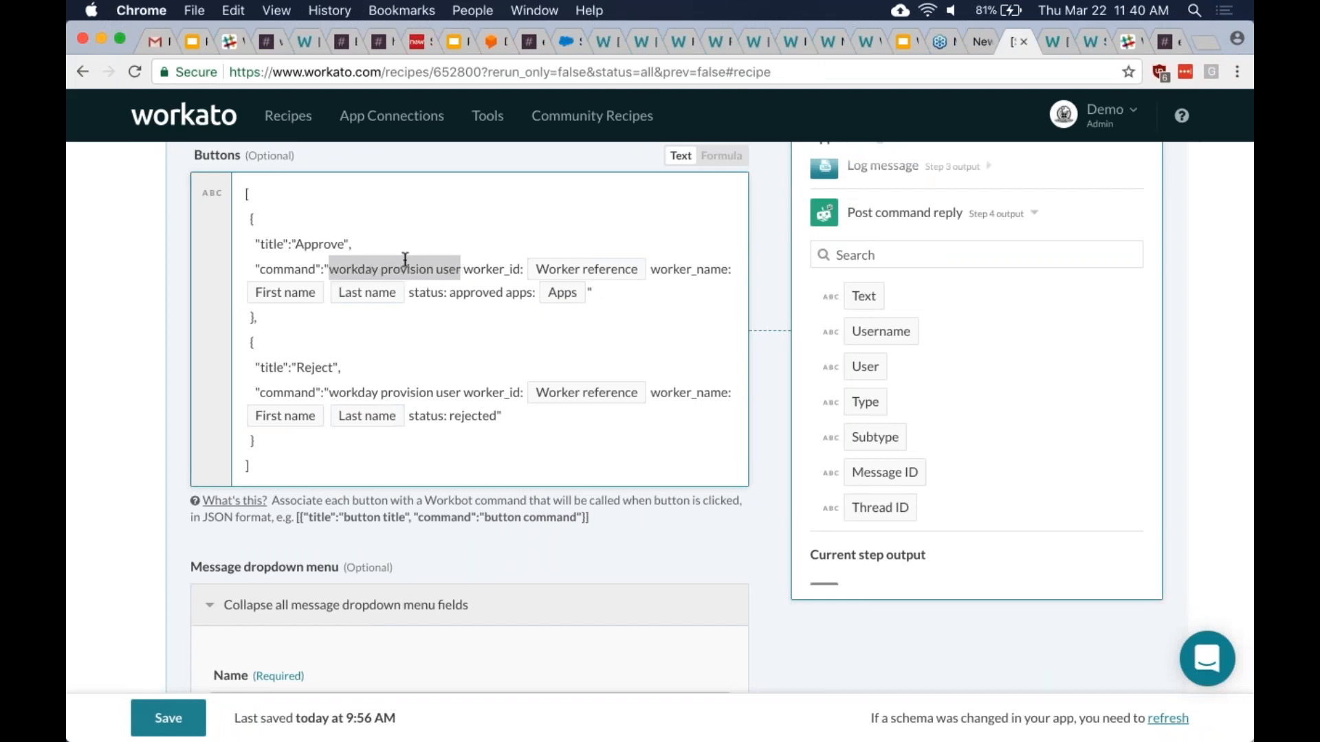
{"action": "mouse_move", "coordinate": [463, 271]}
{"action": "left_mouse_down"}
{"action": "mouse_move", "coordinate": [499, 291]}
{"action": "mouse_move", "coordinate": [559, 298]}
{"action": "mouse_move", "coordinate": [451, 269]}
{"action": "left_mouse_up"}
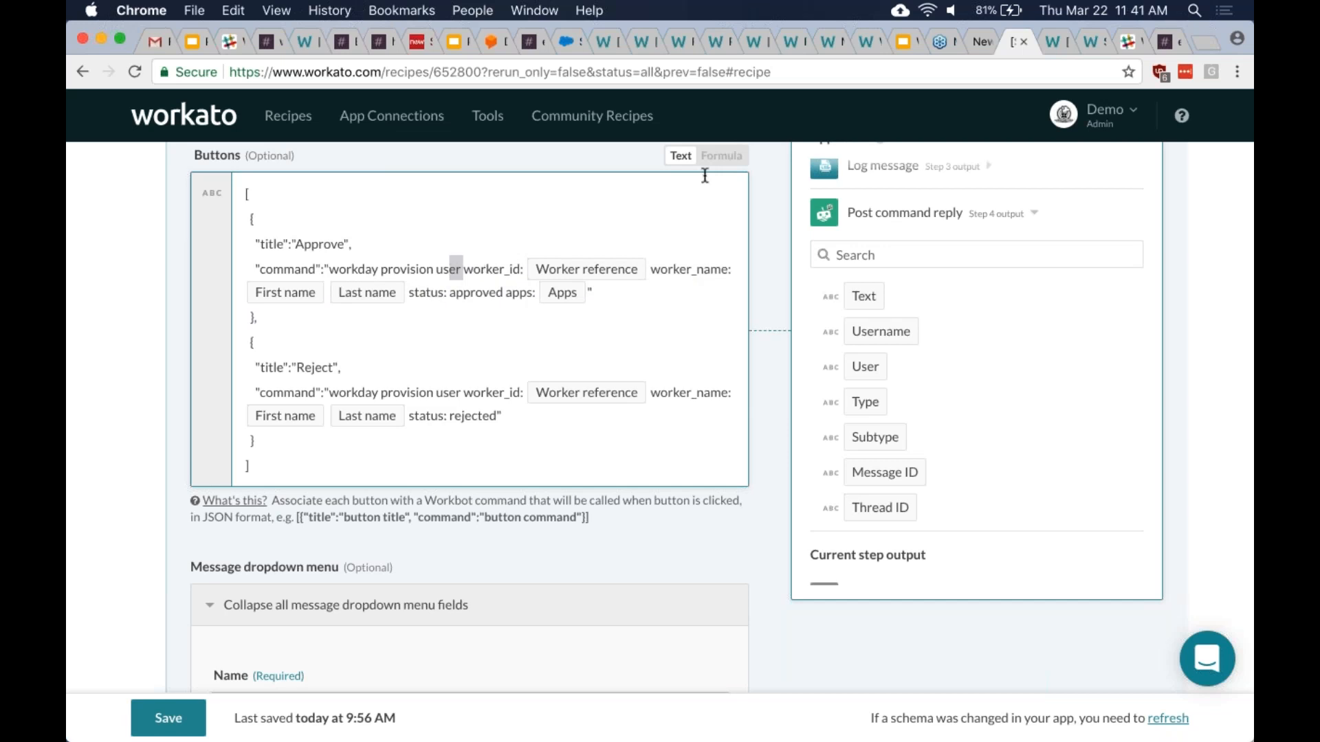
{"action": "left_click", "coordinate": [1052, 40]}
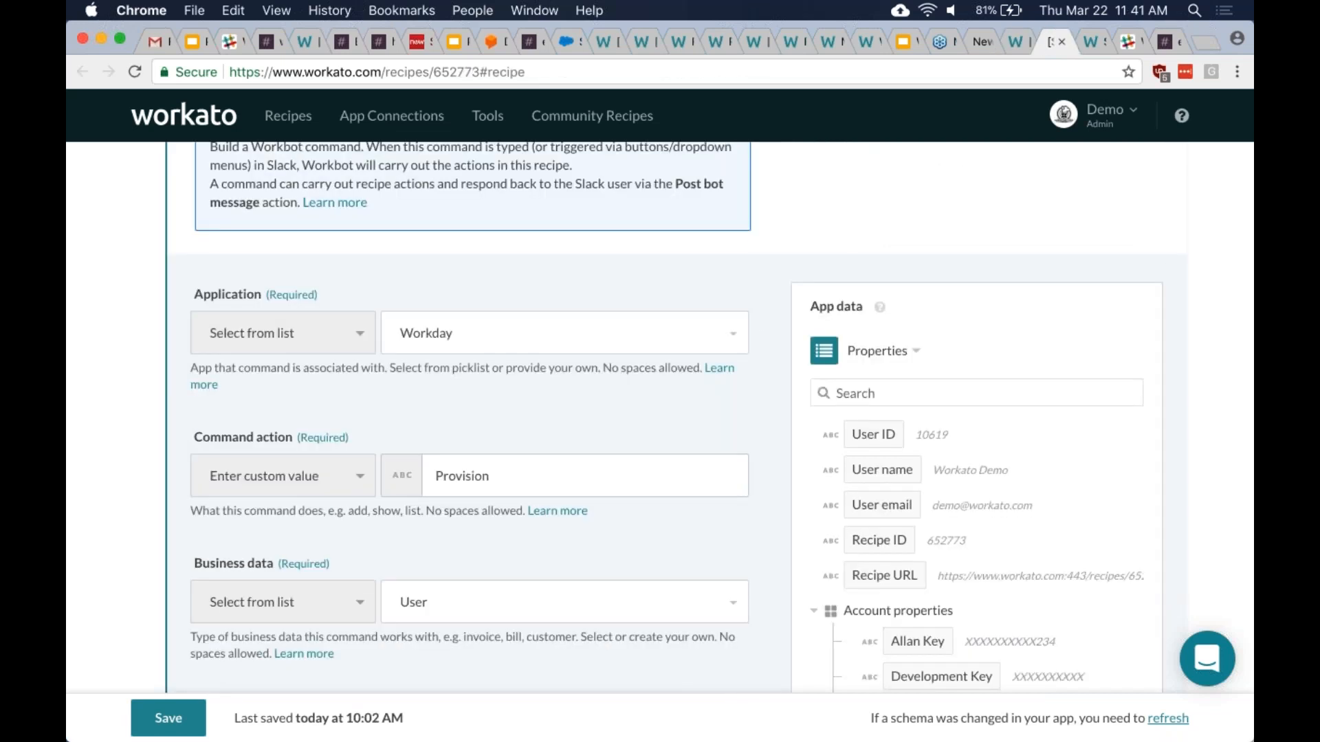
{"action": "scroll", "coordinate": [660, 412], "scroll_direction": "down", "scroll_amount": 5}
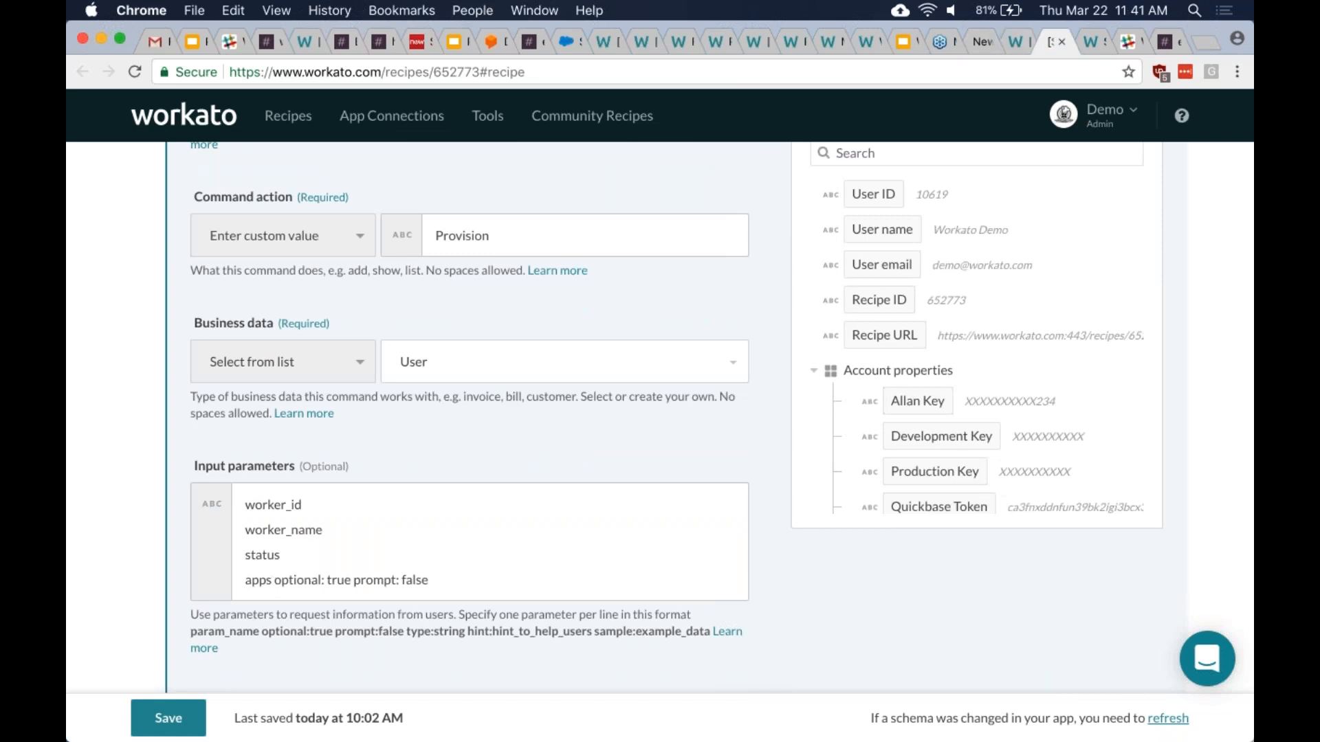
{"action": "scroll", "coordinate": [514, 278], "scroll_direction": "up", "scroll_amount": 3}
{"action": "scroll", "coordinate": [514, 277], "scroll_direction": "down", "scroll_amount": 5}
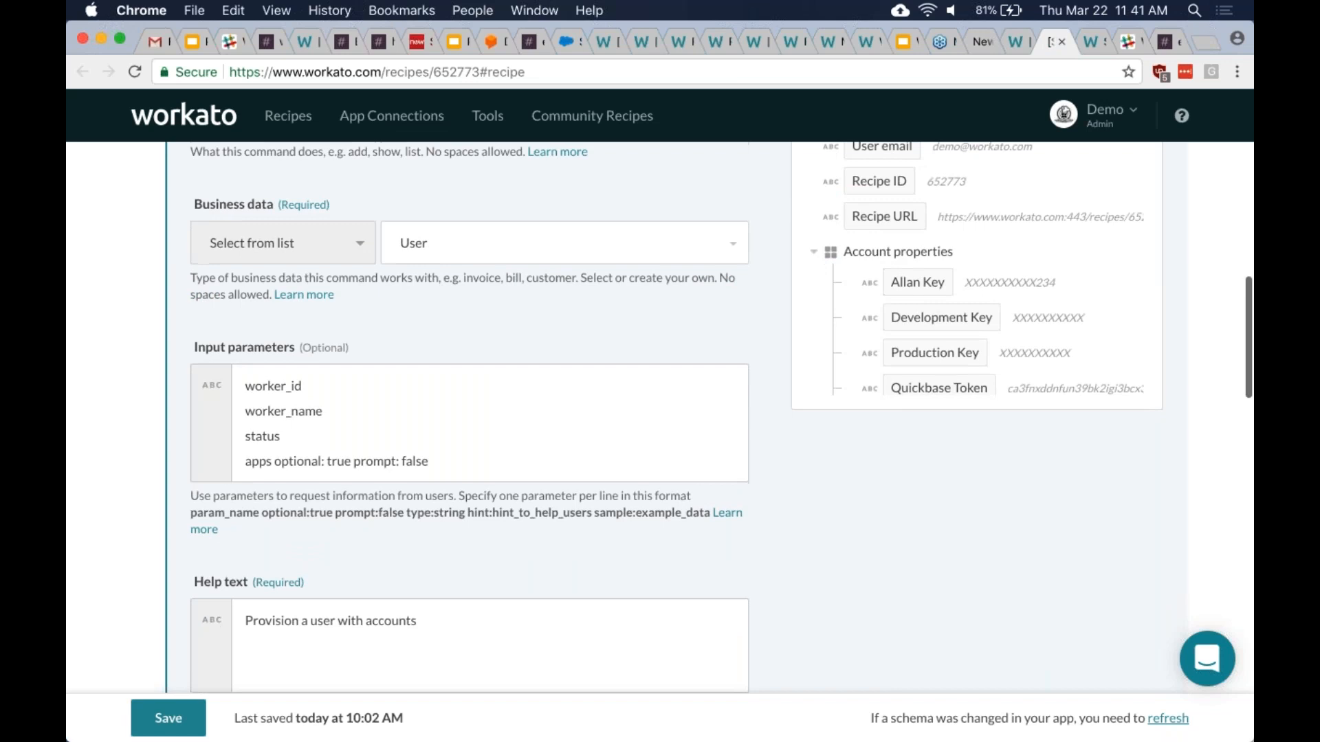
{"action": "scroll", "coordinate": [692, 446], "scroll_direction": "down", "scroll_amount": 3}
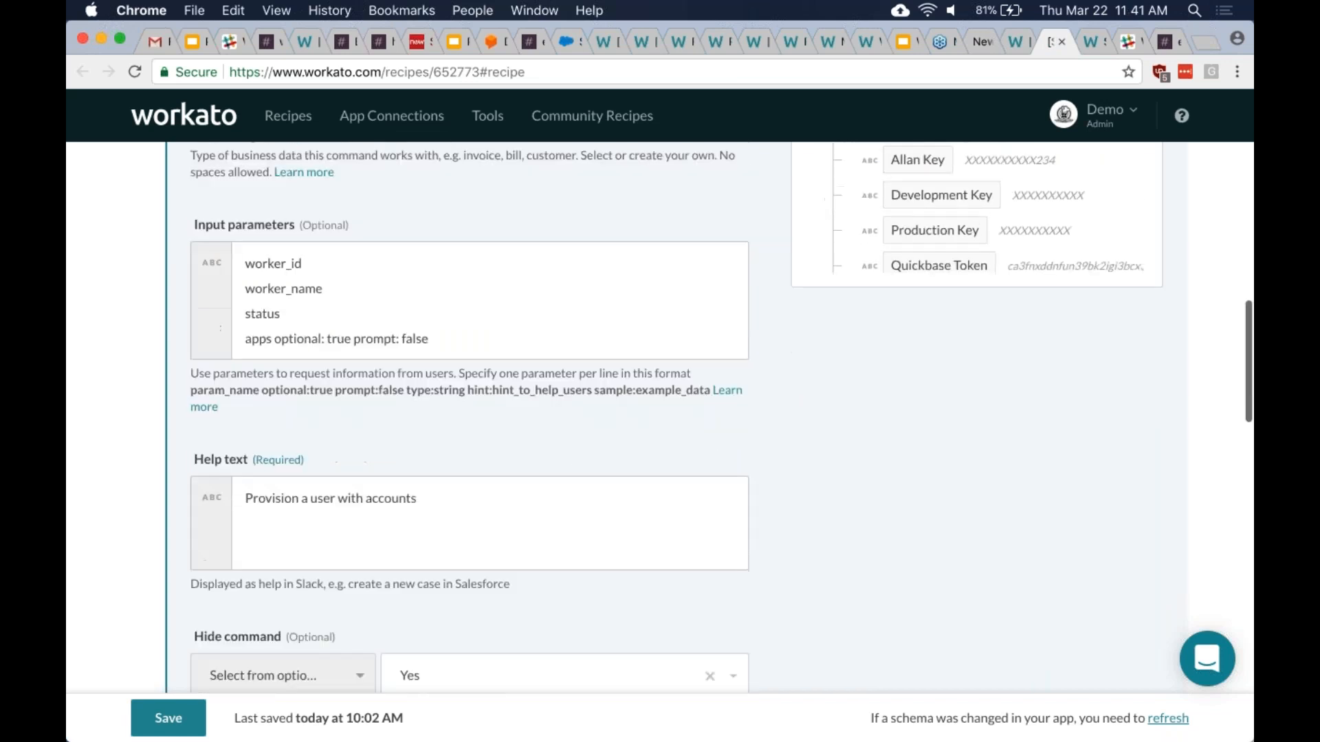
{"action": "scroll", "coordinate": [637, 474], "scroll_direction": "down", "scroll_amount": 9}
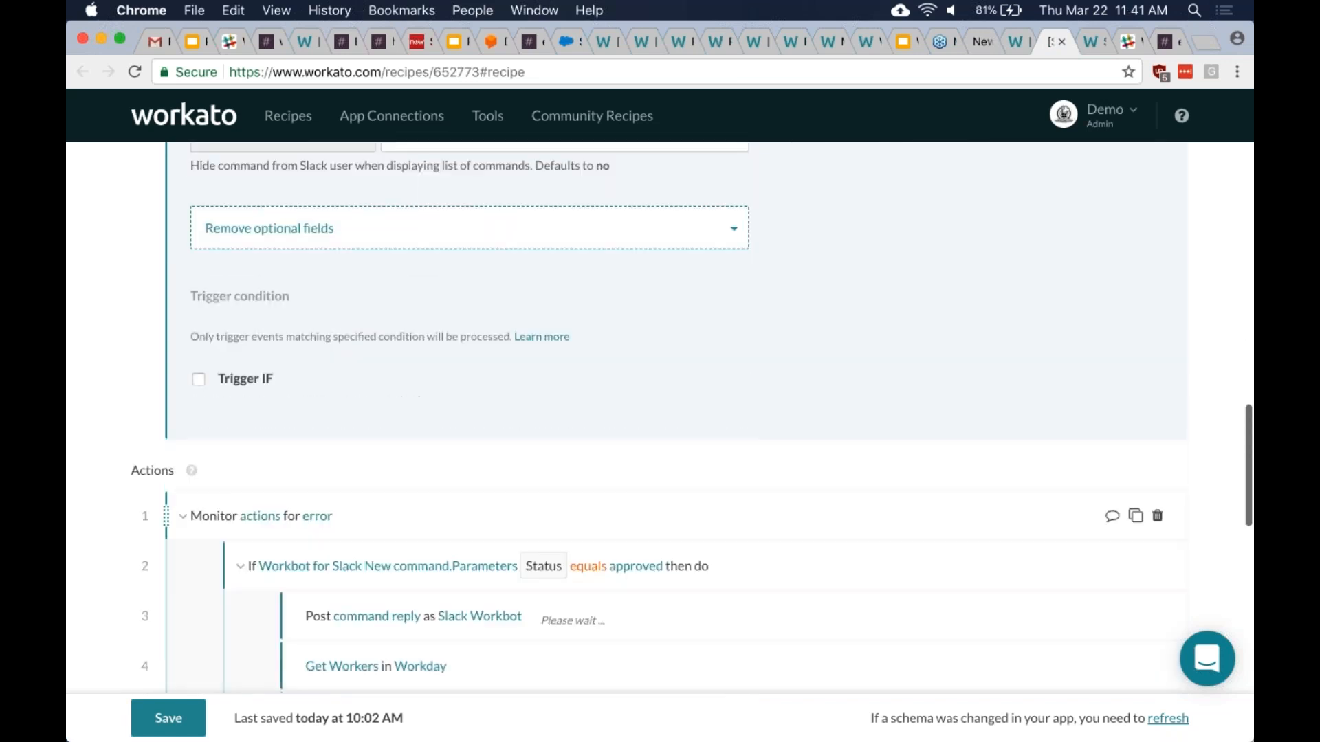
{"action": "scroll", "coordinate": [636, 474], "scroll_direction": "down", "scroll_amount": 5}
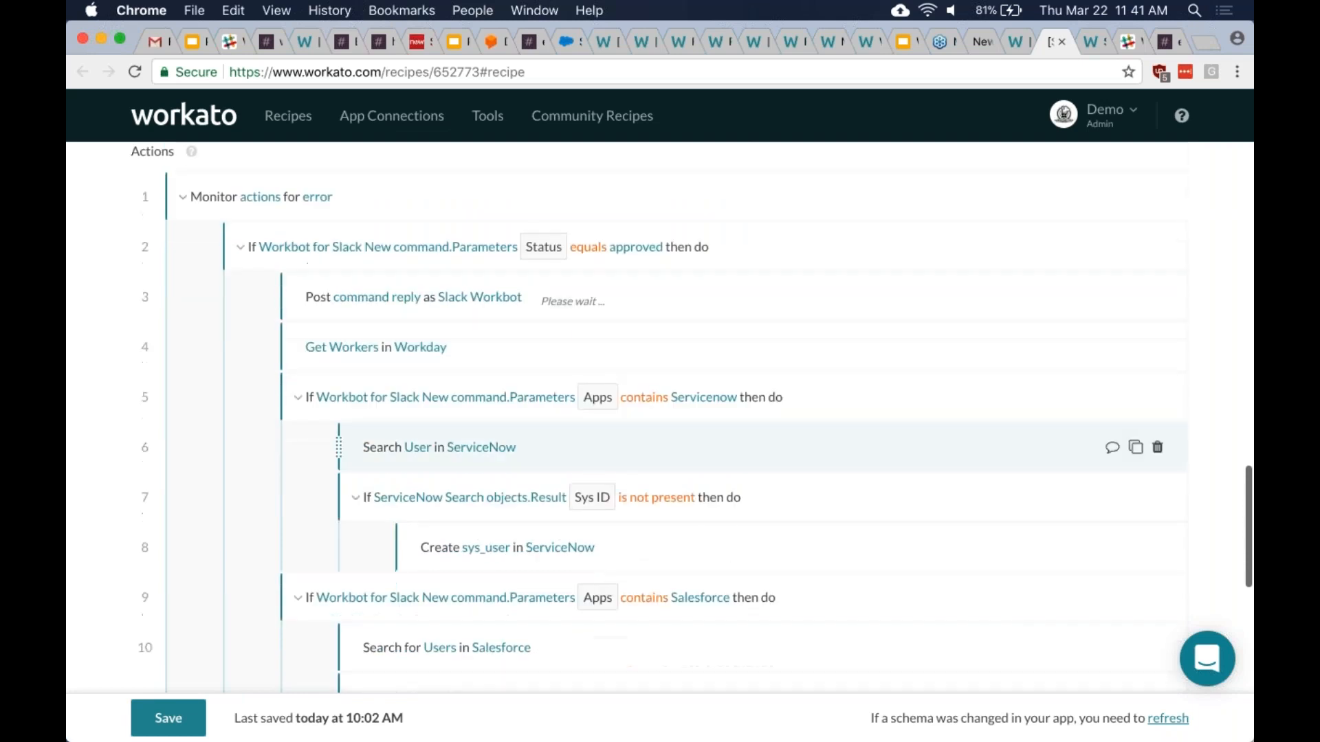
{"action": "scroll", "coordinate": [615, 302], "scroll_direction": "down", "scroll_amount": 1}
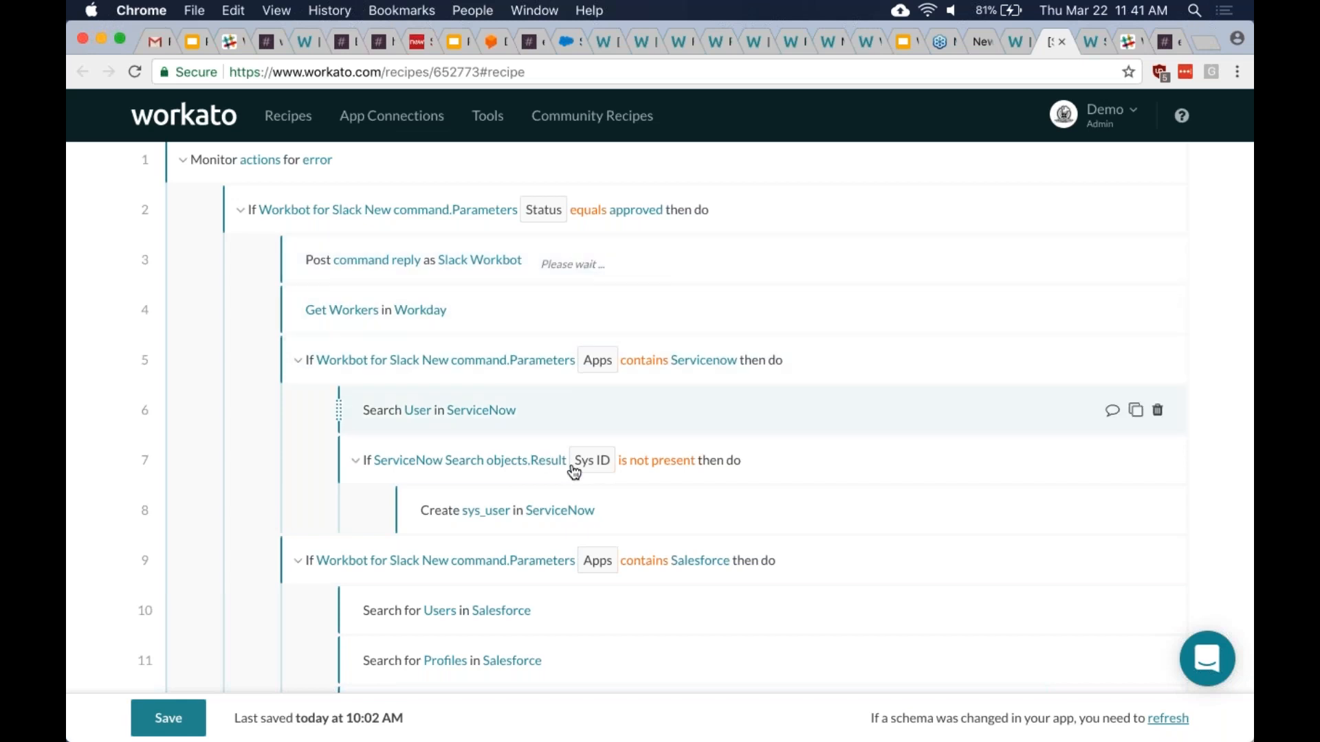
{"action": "scroll", "coordinate": [495, 382], "scroll_direction": "down", "scroll_amount": 1}
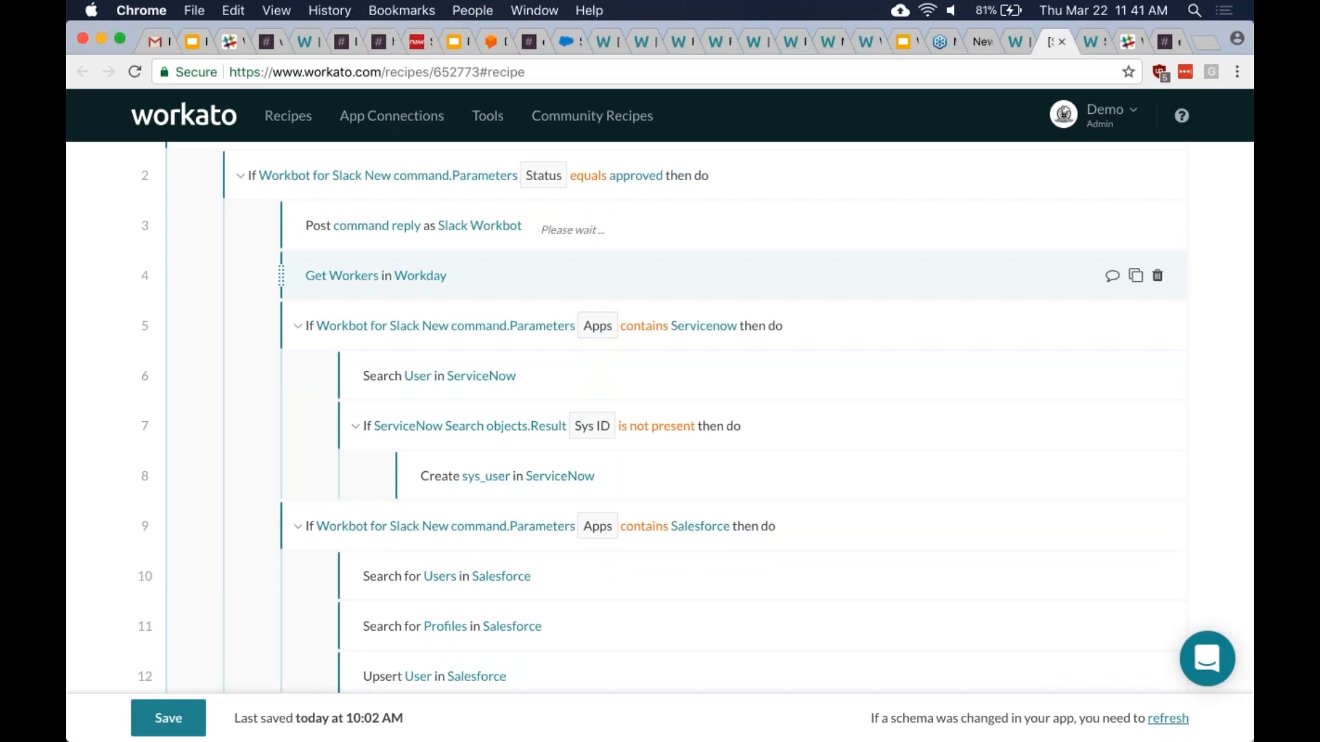
{"action": "scroll", "coordinate": [505, 430], "scroll_direction": "down", "scroll_amount": 1}
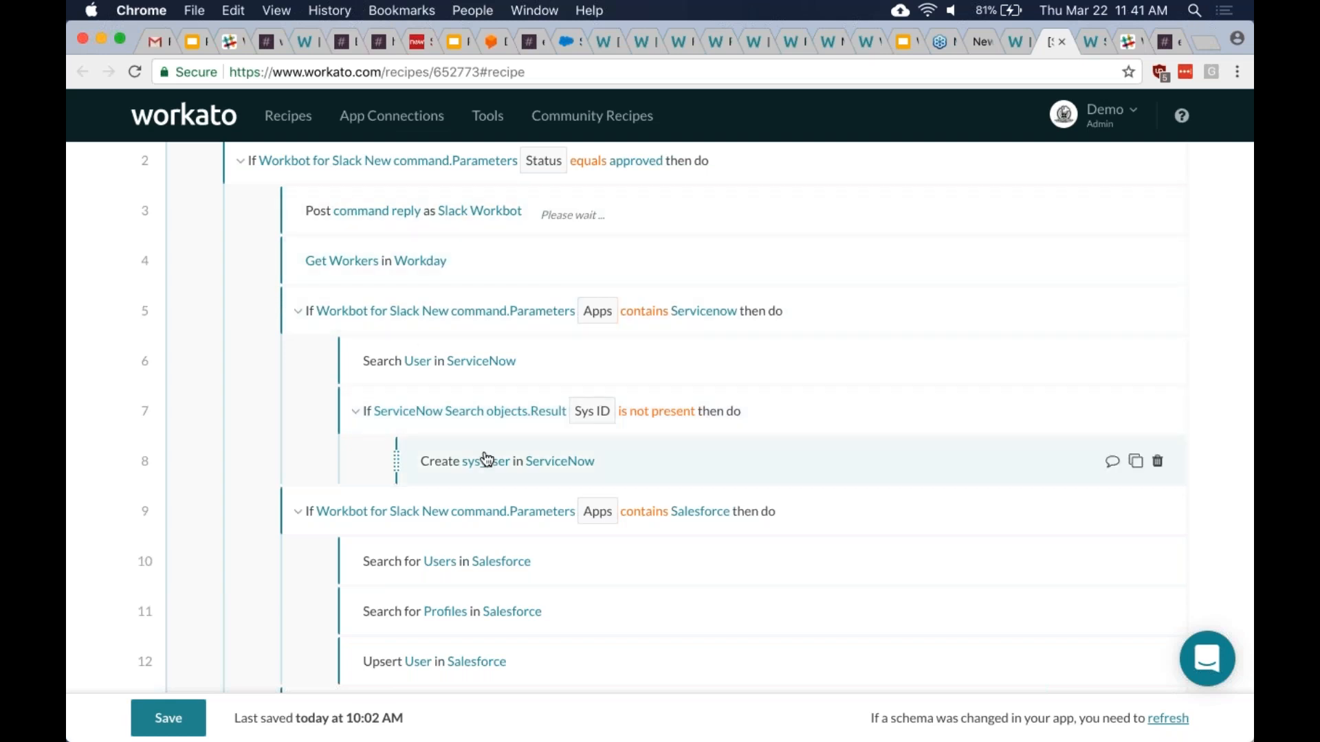
{"action": "scroll", "coordinate": [486, 459], "scroll_direction": "down", "scroll_amount": 4}
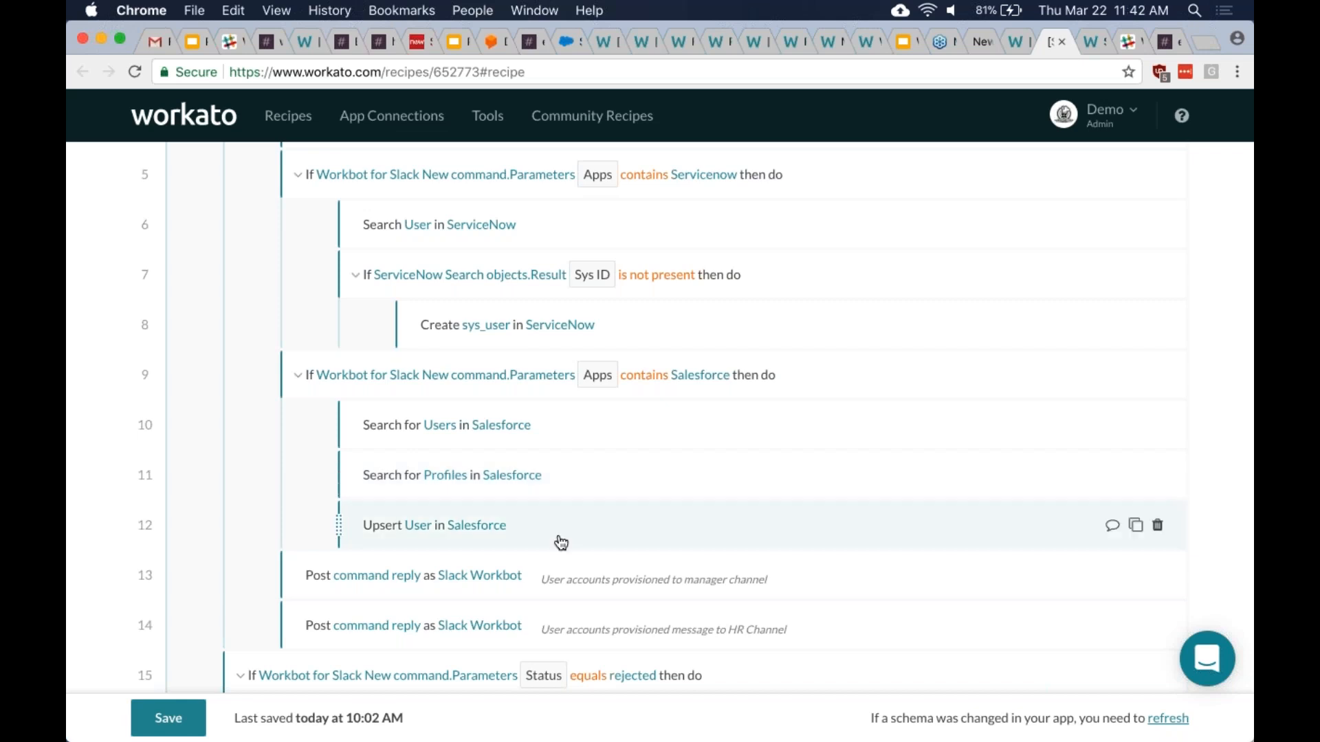
{"action": "scroll", "coordinate": [559, 540], "scroll_direction": "down", "scroll_amount": 1}
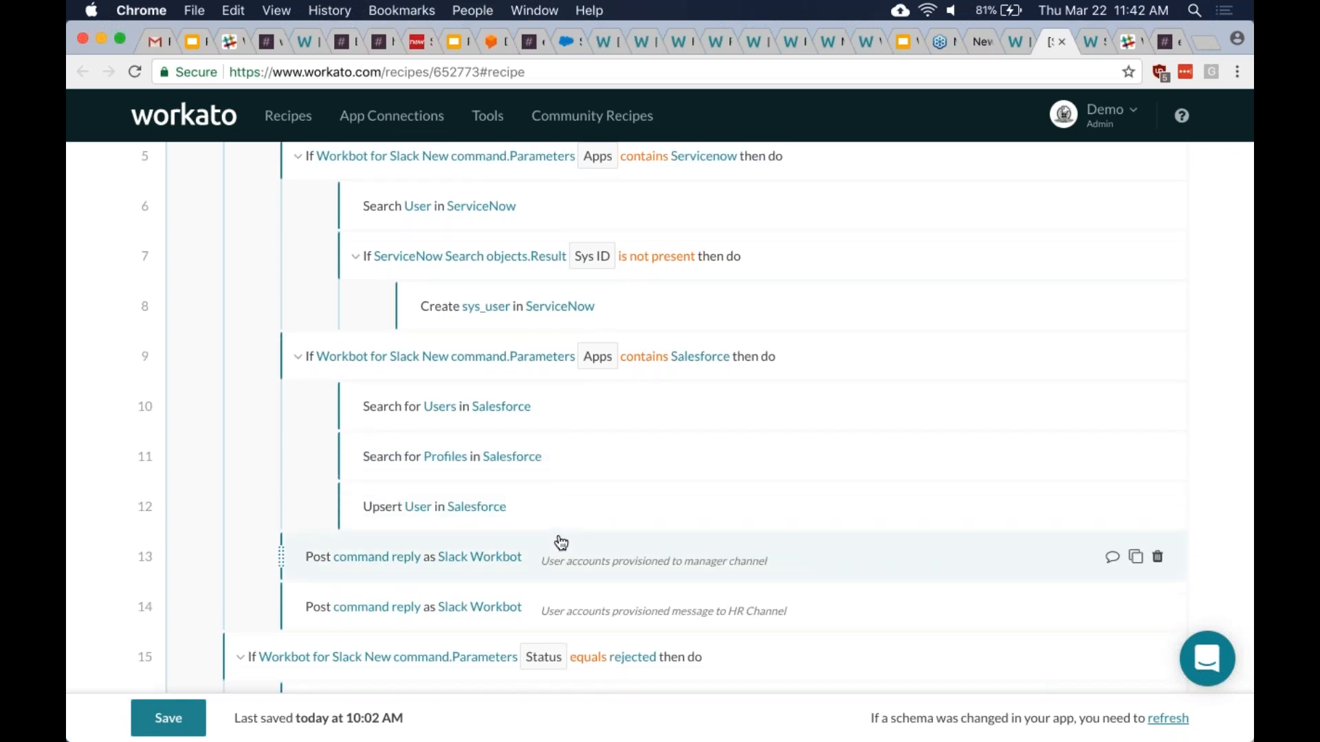
{"action": "scroll", "coordinate": [574, 501], "scroll_direction": "down", "scroll_amount": 1}
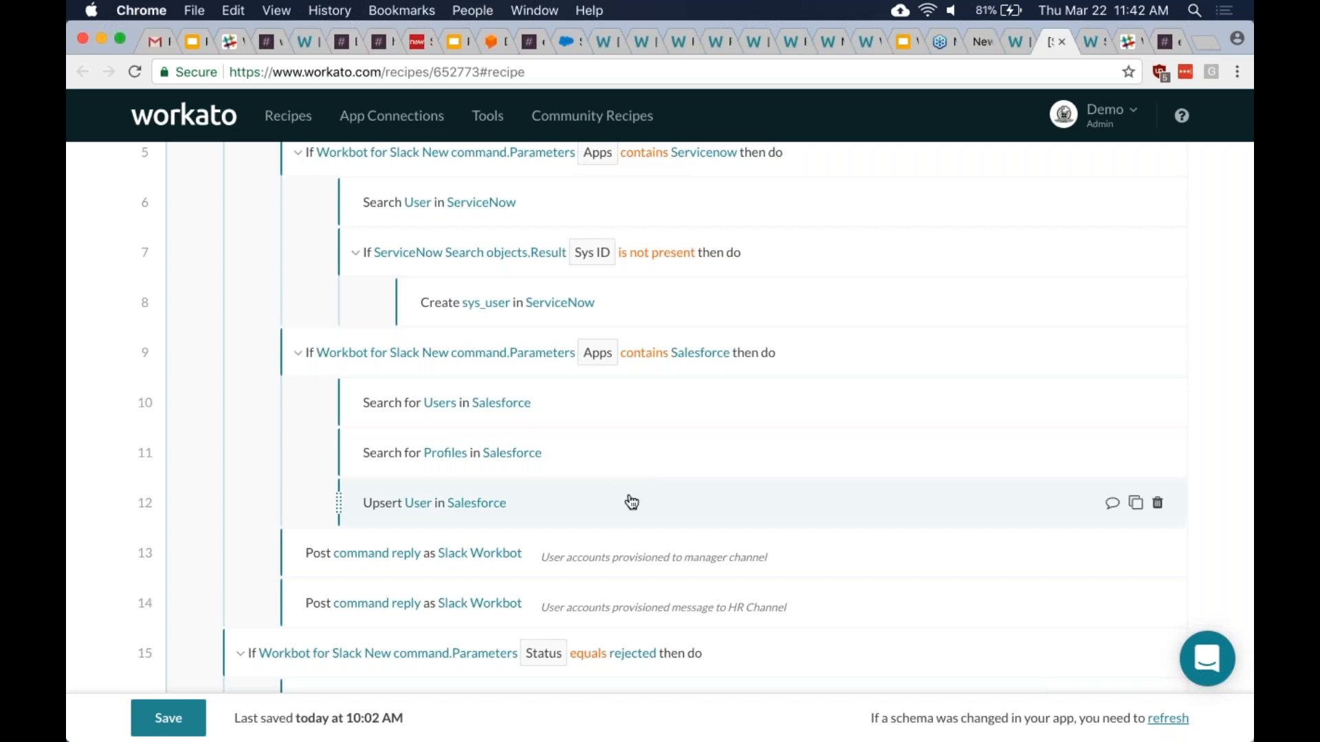
{"action": "scroll", "coordinate": [631, 503], "scroll_direction": "down", "scroll_amount": 1}
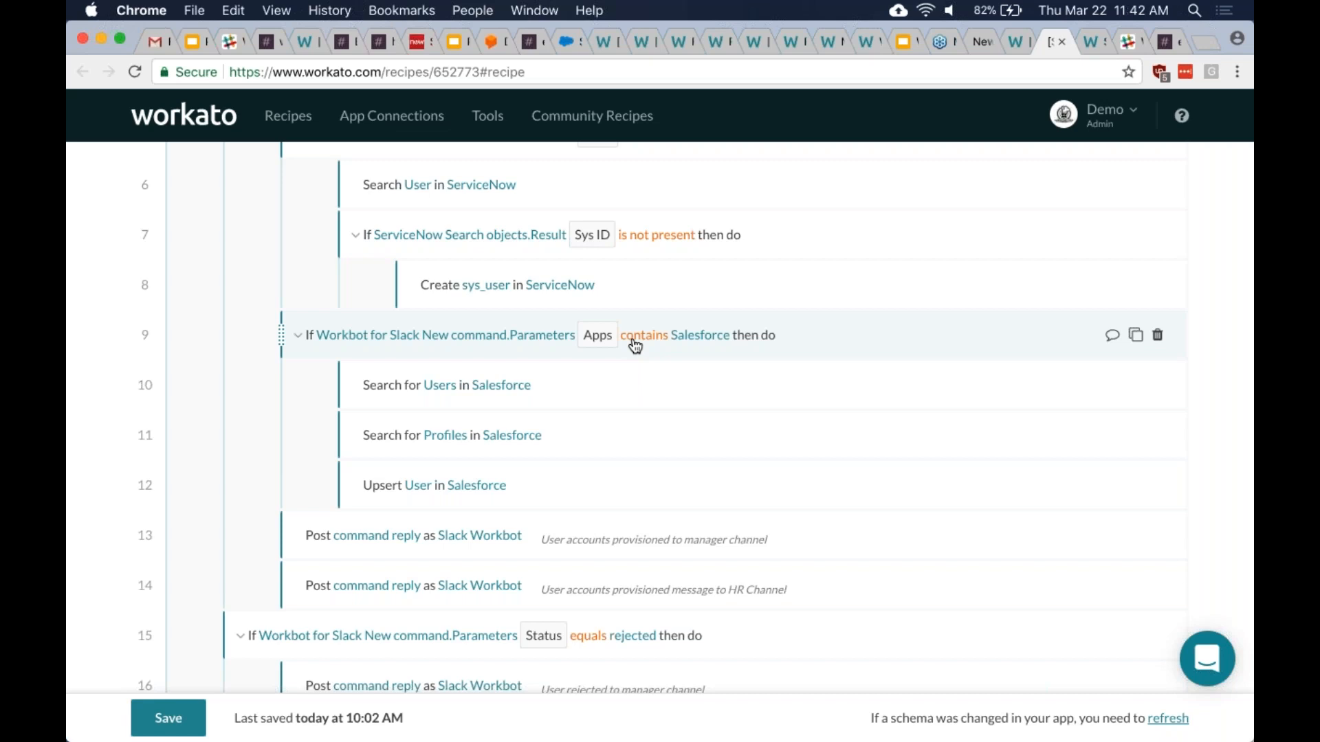
{"action": "scroll", "coordinate": [635, 346], "scroll_direction": "up", "scroll_amount": 2}
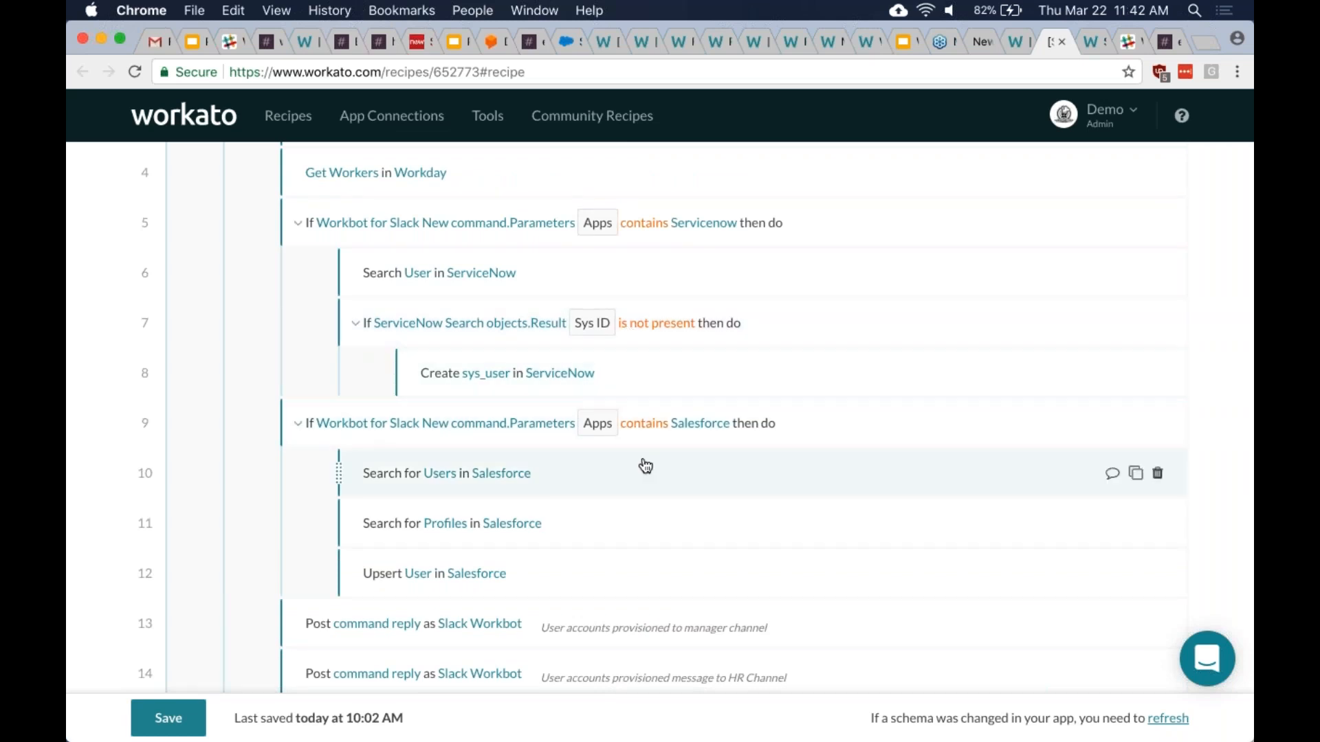
{"action": "scroll", "coordinate": [646, 466], "scroll_direction": "down", "scroll_amount": 5}
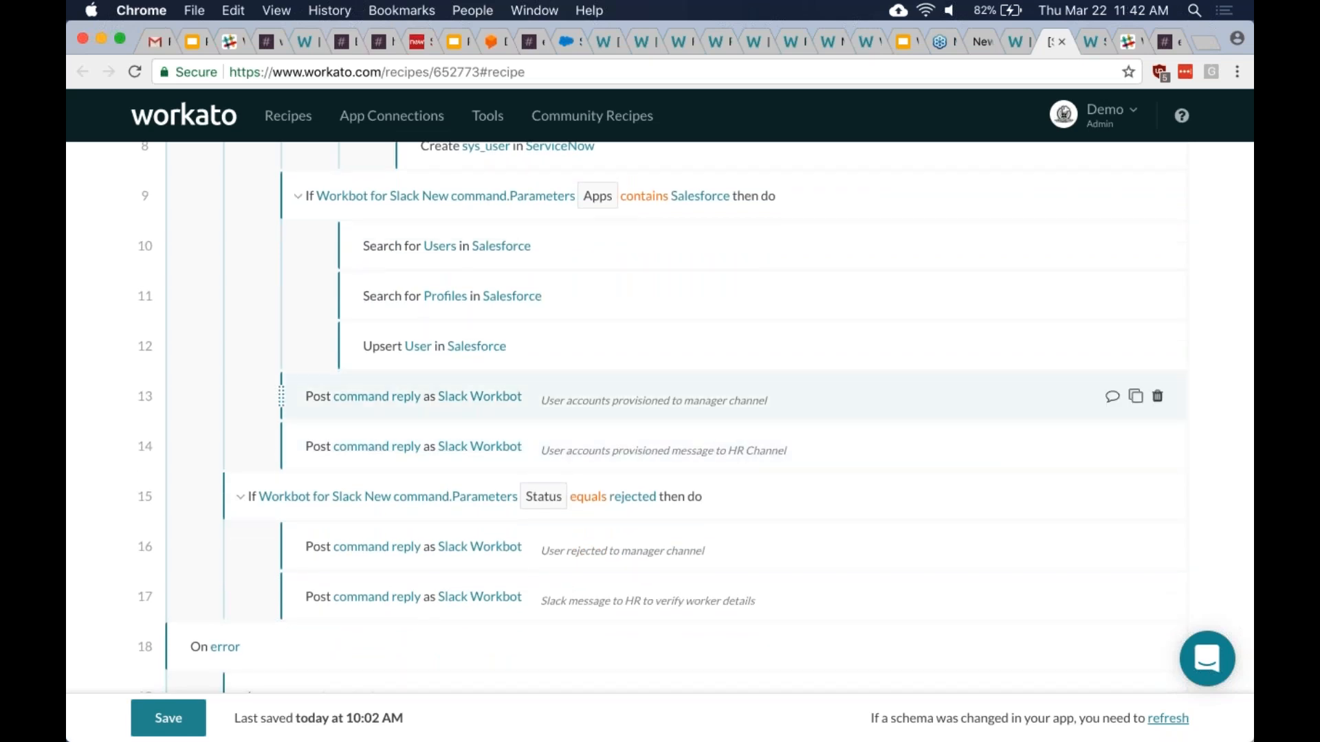
{"action": "scroll", "coordinate": [724, 394], "scroll_direction": "up", "scroll_amount": 1}
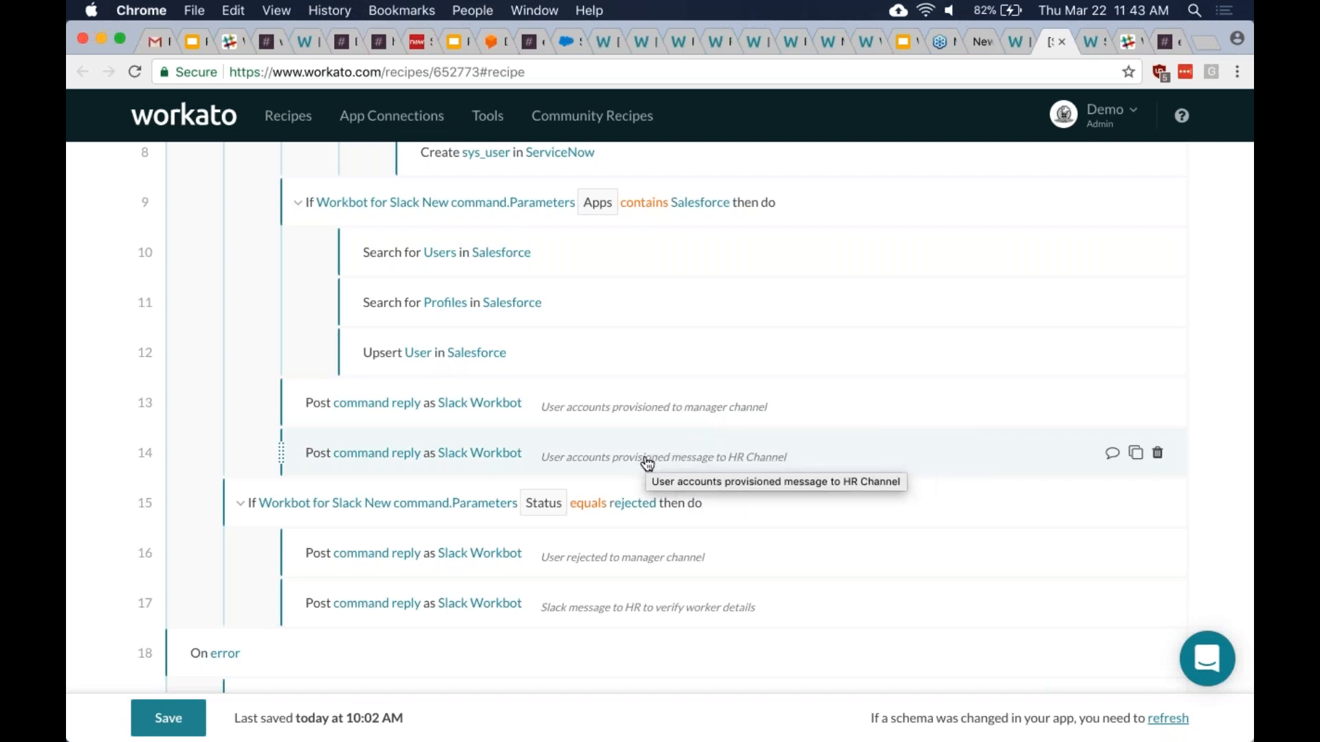
{"action": "scroll", "coordinate": [687, 468], "scroll_direction": "down", "scroll_amount": 1}
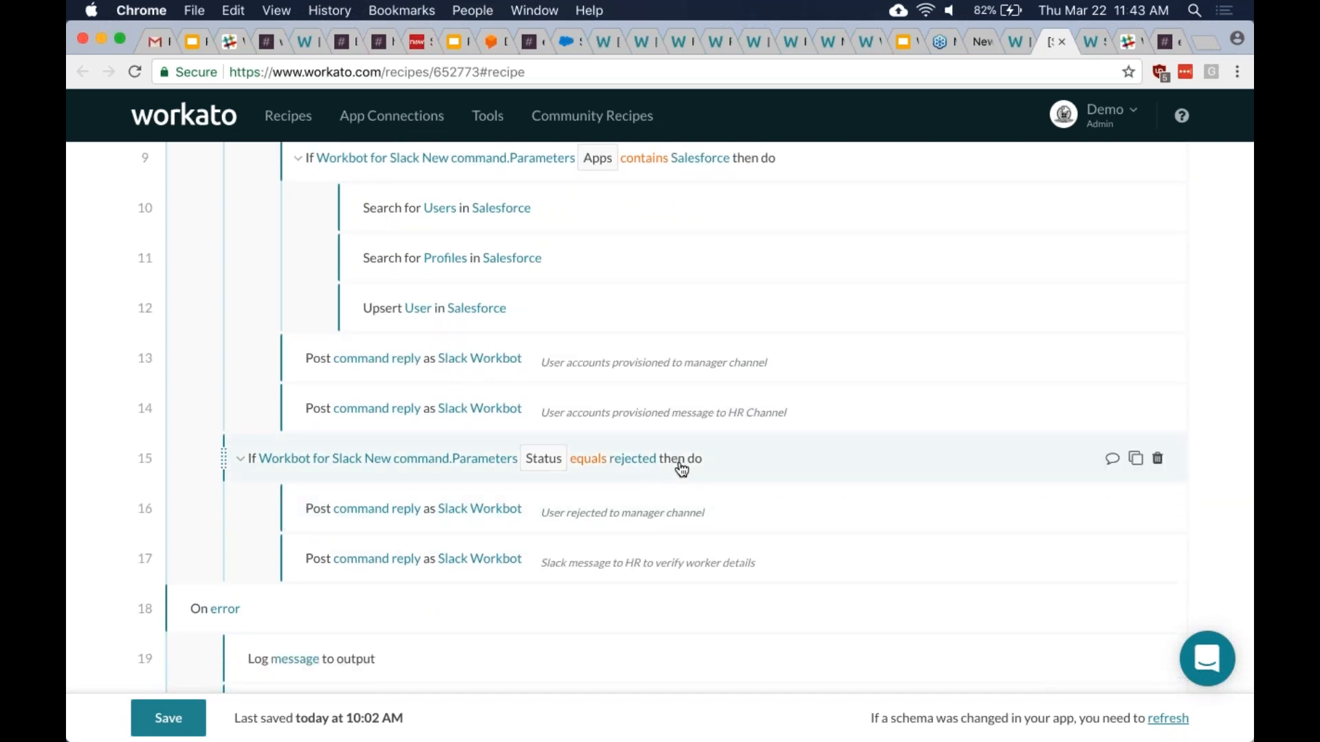
{"action": "scroll", "coordinate": [684, 468], "scroll_direction": "down", "scroll_amount": 1}
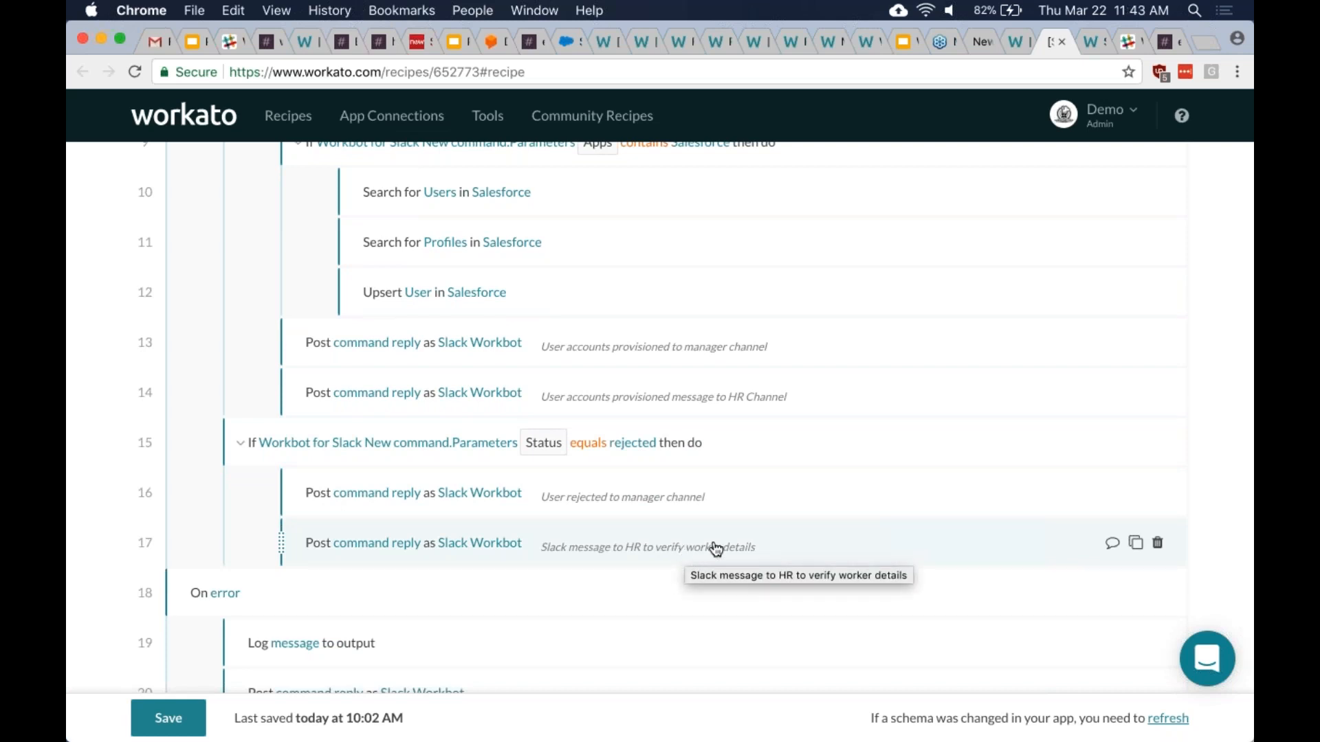
{"action": "scroll", "coordinate": [698, 557], "scroll_direction": "down", "scroll_amount": 3}
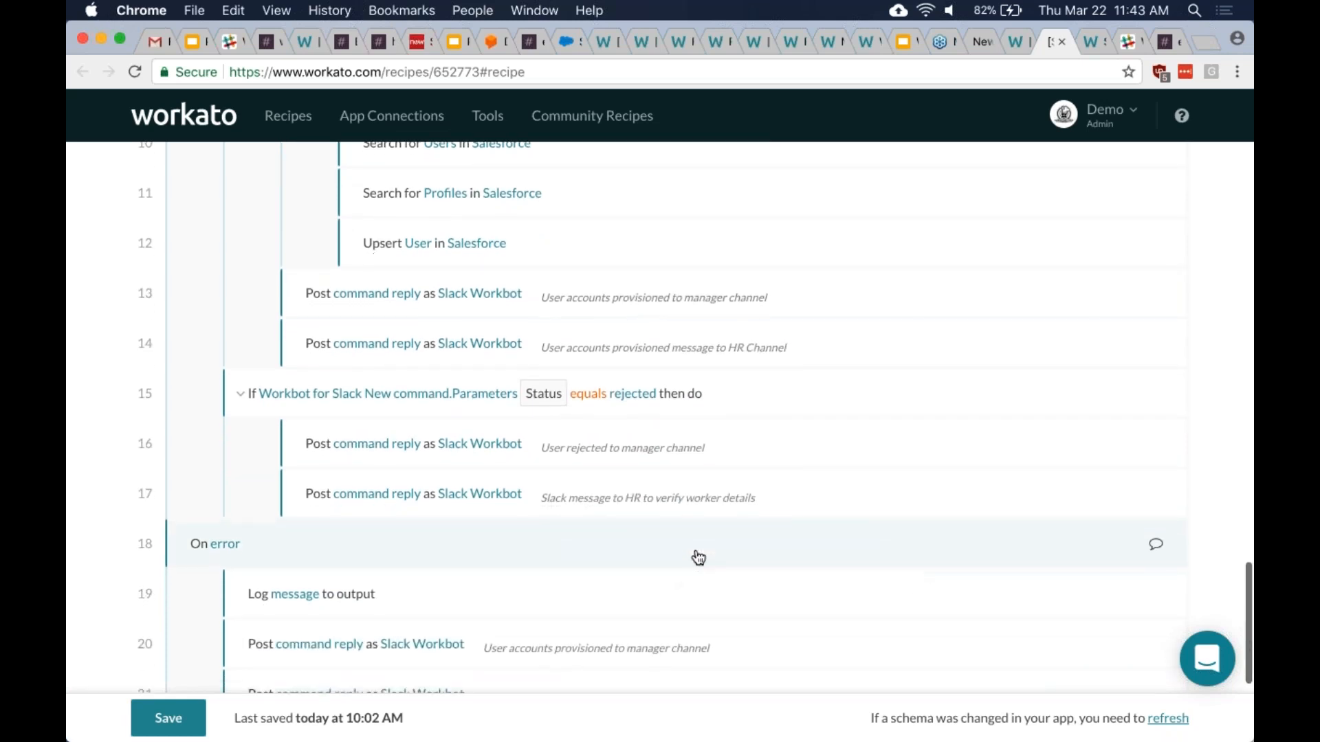
{"action": "scroll", "coordinate": [698, 557], "scroll_direction": "down", "scroll_amount": 1}
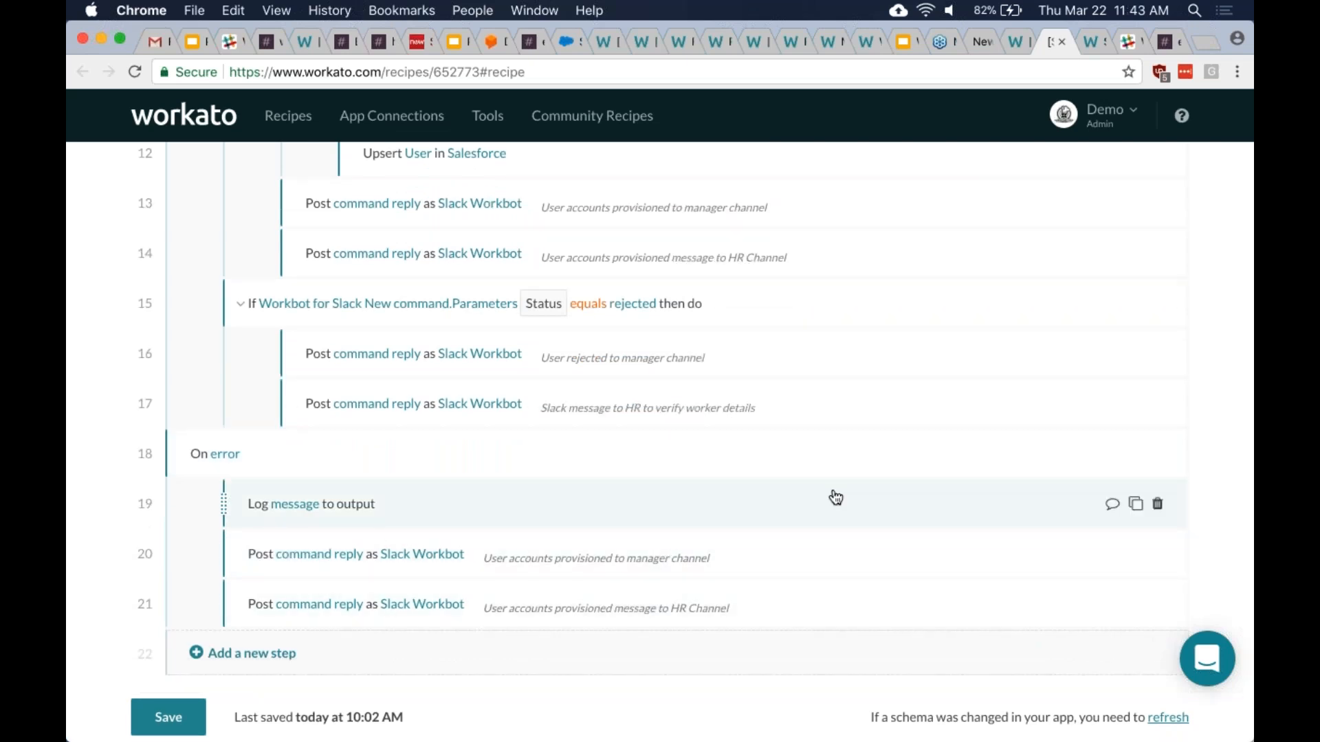
{"action": "scroll", "coordinate": [835, 497], "scroll_direction": "up", "scroll_amount": 8}
{"action": "scroll", "coordinate": [835, 497], "scroll_direction": "up", "scroll_amount": 8}
{"action": "scroll", "coordinate": [835, 497], "scroll_direction": "up", "scroll_amount": 12}
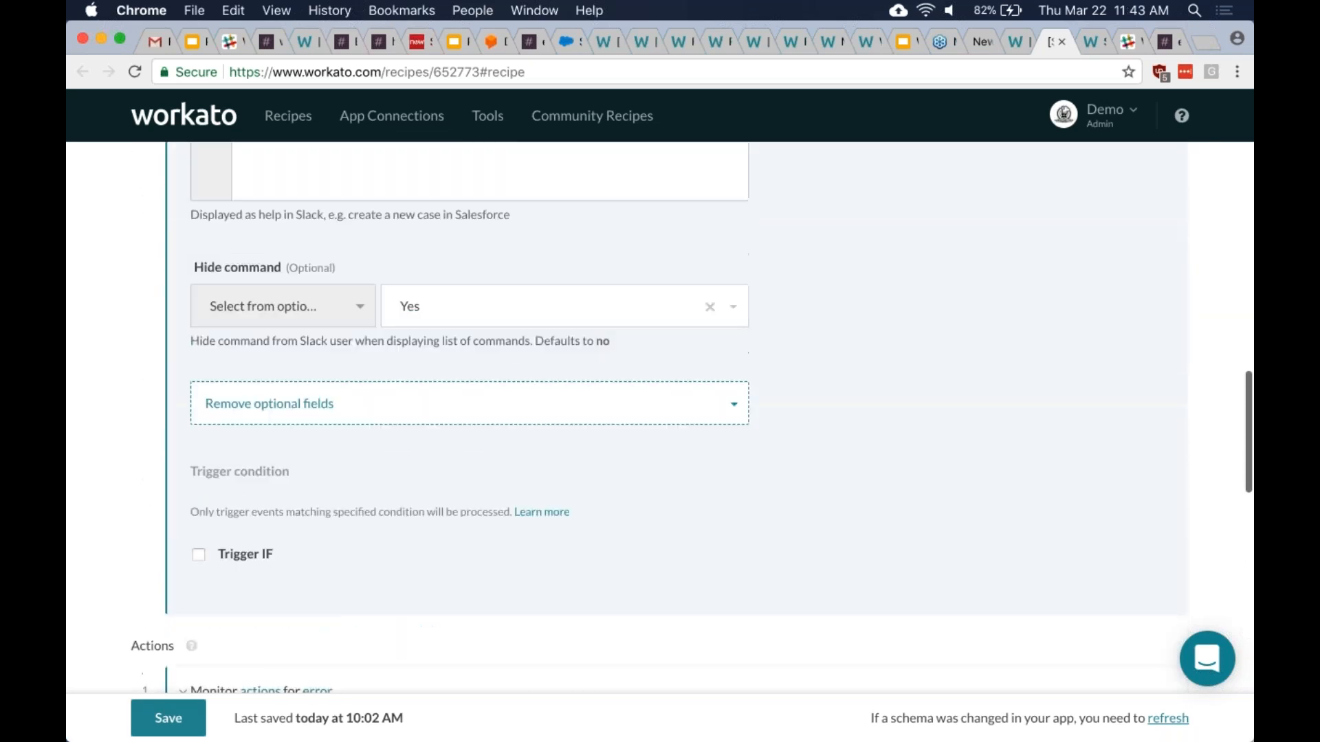
- Scroll back up to the Trigger section, then bring up Slack's #employee_onboarding channel
{"action": "scroll", "coordinate": [836, 497], "scroll_direction": "up", "scroll_amount": 16}
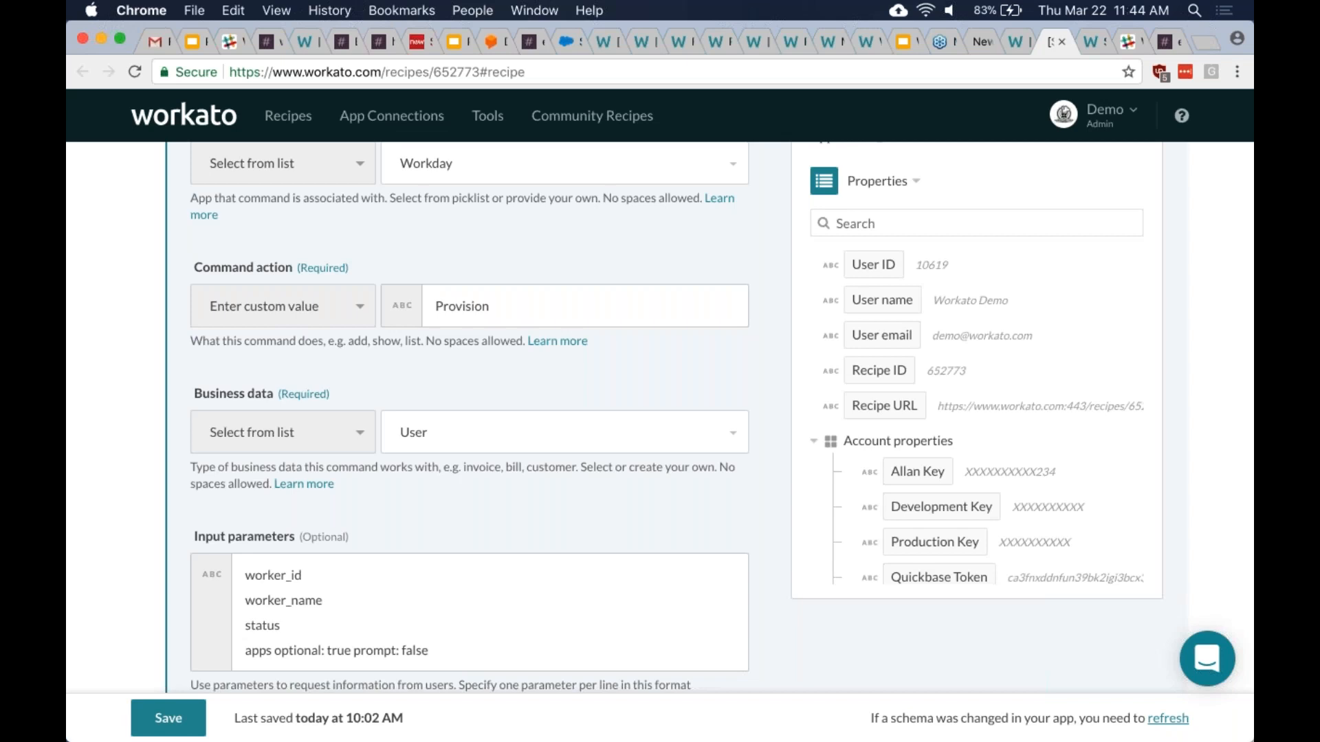
{"action": "scroll", "coordinate": [677, 421], "scroll_direction": "up", "scroll_amount": 10}
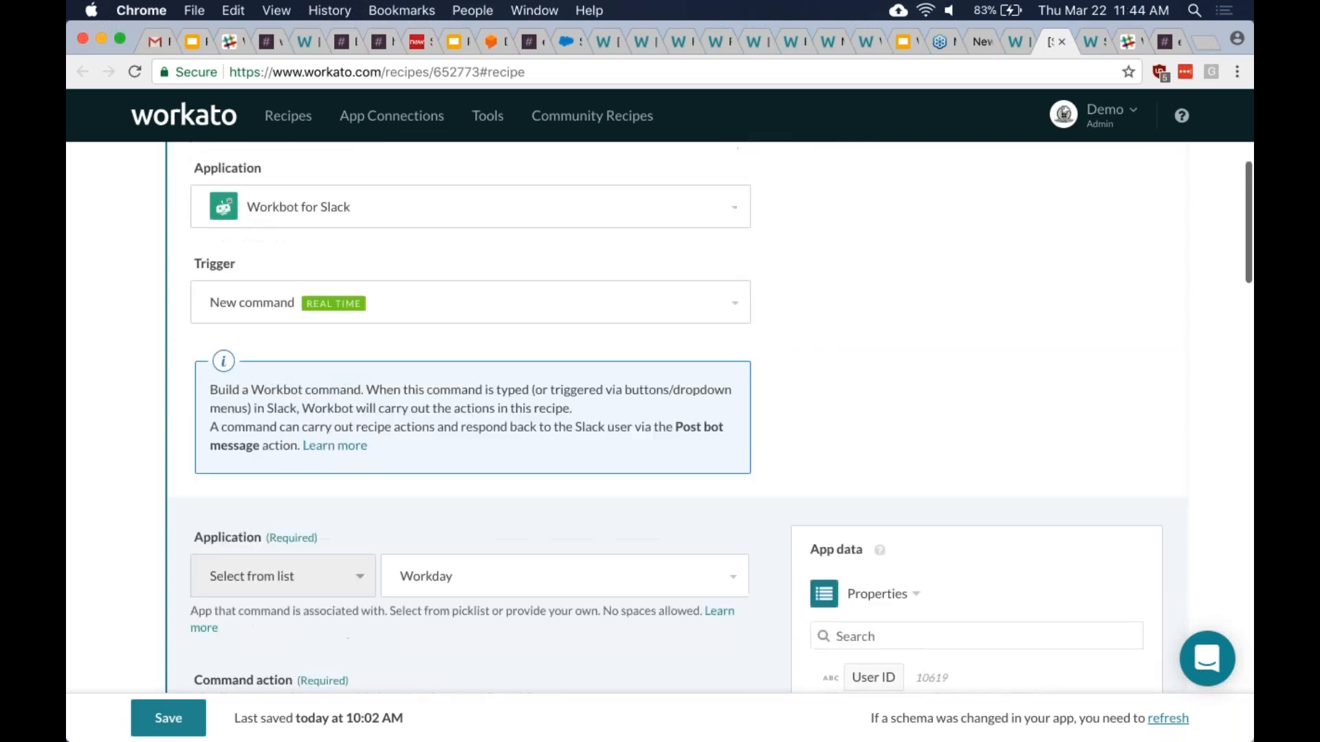
{"action": "scroll", "coordinate": [678, 420], "scroll_direction": "up", "scroll_amount": 3}
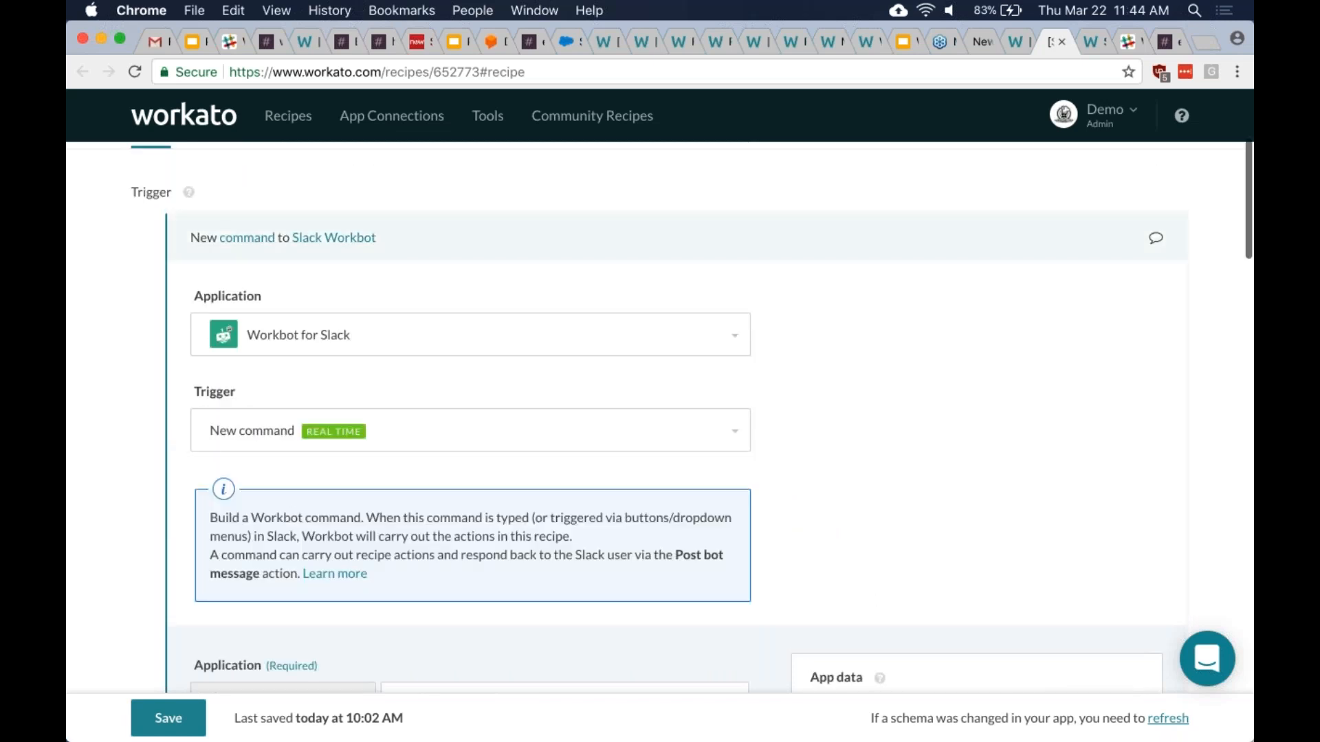
{"action": "left_click", "coordinate": [1165, 39]}
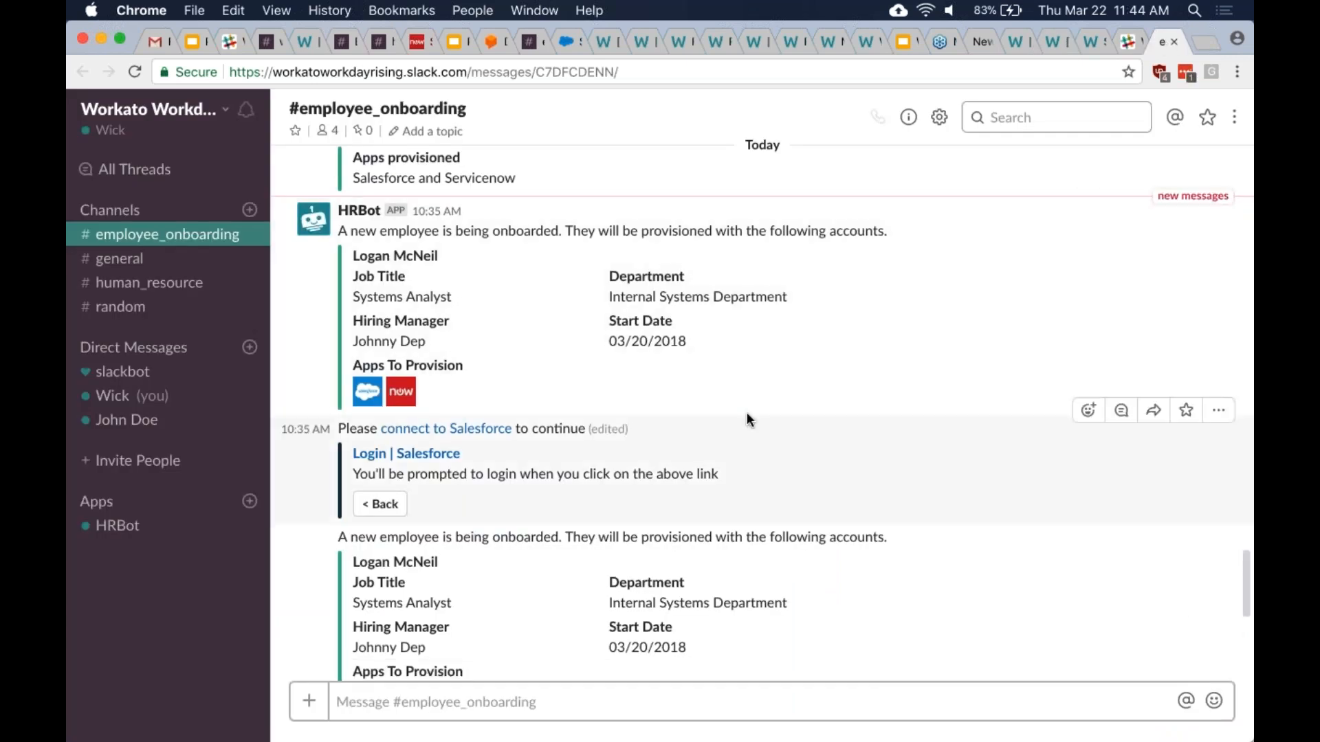
- Read the provisioning messages in #employee_onboarding, then return to the Workato approval recipe
{"action": "scroll", "coordinate": [747, 411], "scroll_direction": "down", "scroll_amount": 2}
{"action": "scroll", "coordinate": [765, 463], "scroll_direction": "down", "scroll_amount": 3}
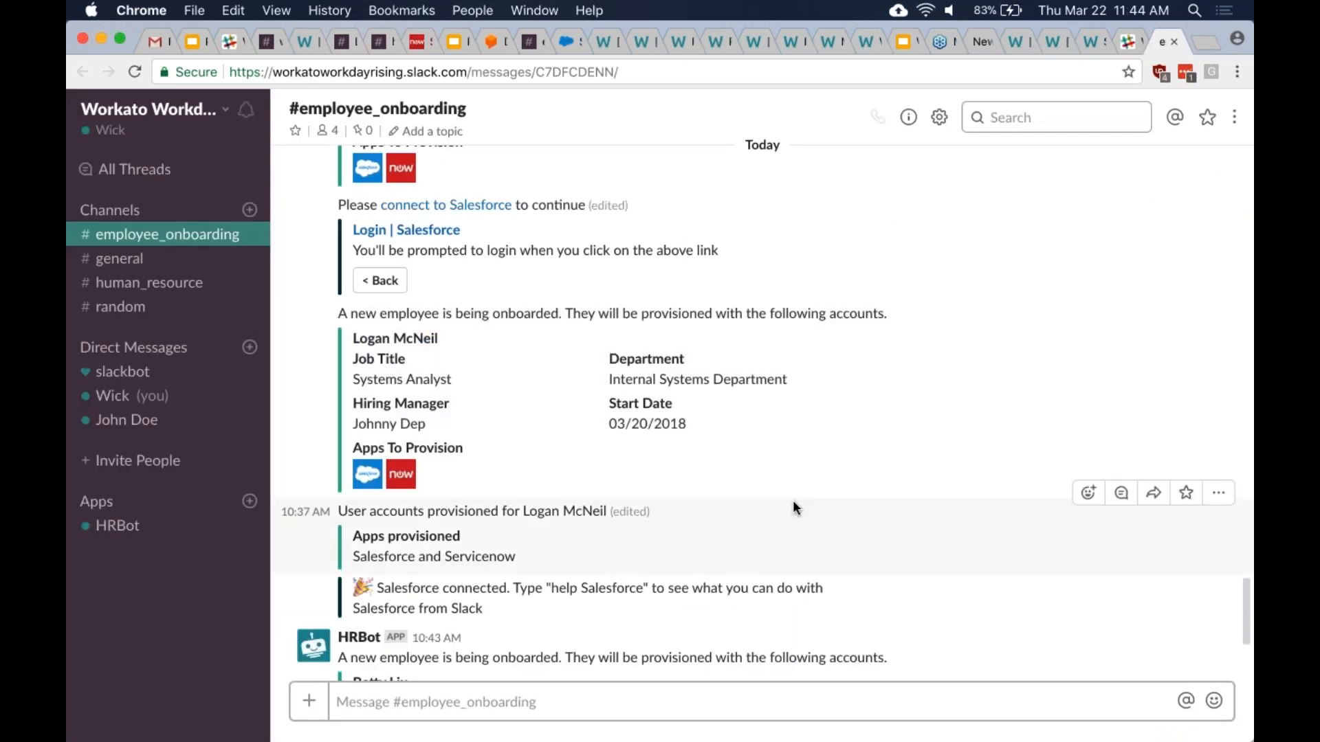
{"action": "scroll", "coordinate": [793, 500], "scroll_direction": "up", "scroll_amount": 2}
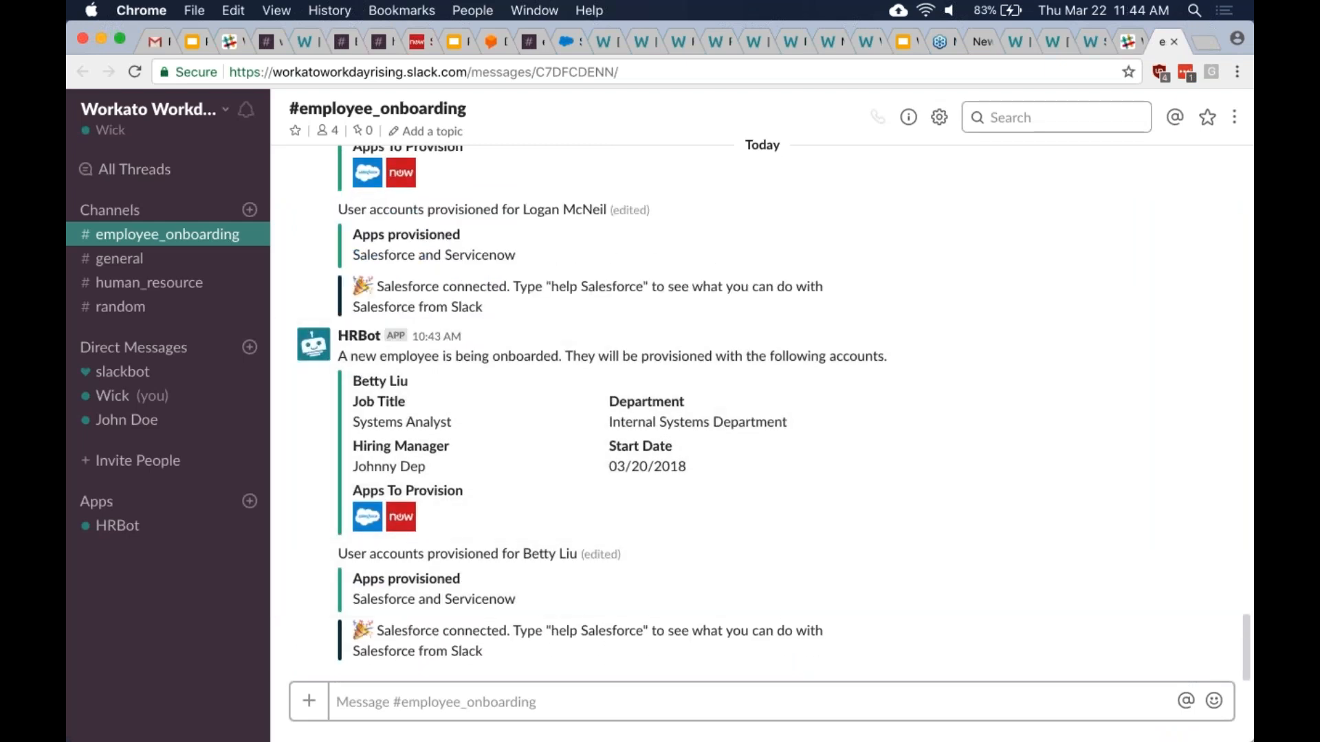
{"action": "left_click", "coordinate": [1052, 40]}
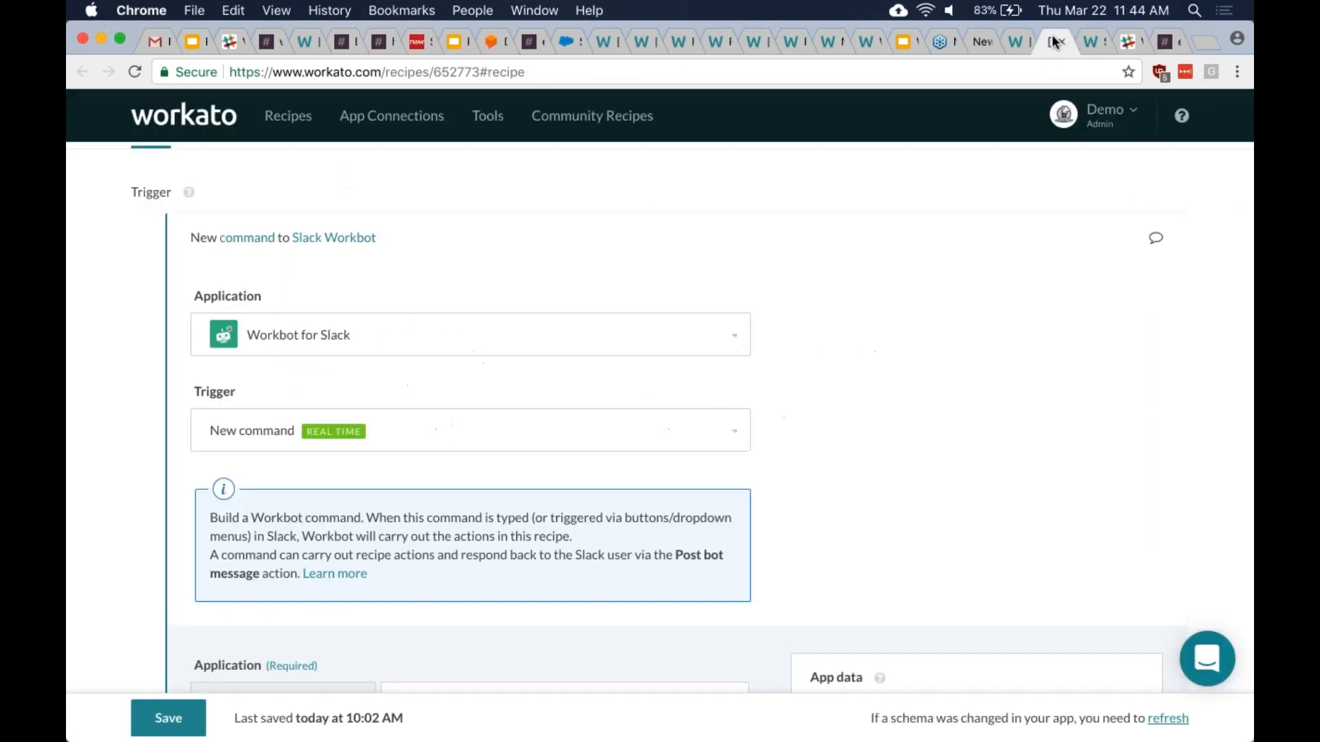
- Start both the Notify manager recipe and the Workbot provisioning recipe running
{"action": "left_click", "coordinate": [1008, 52]}
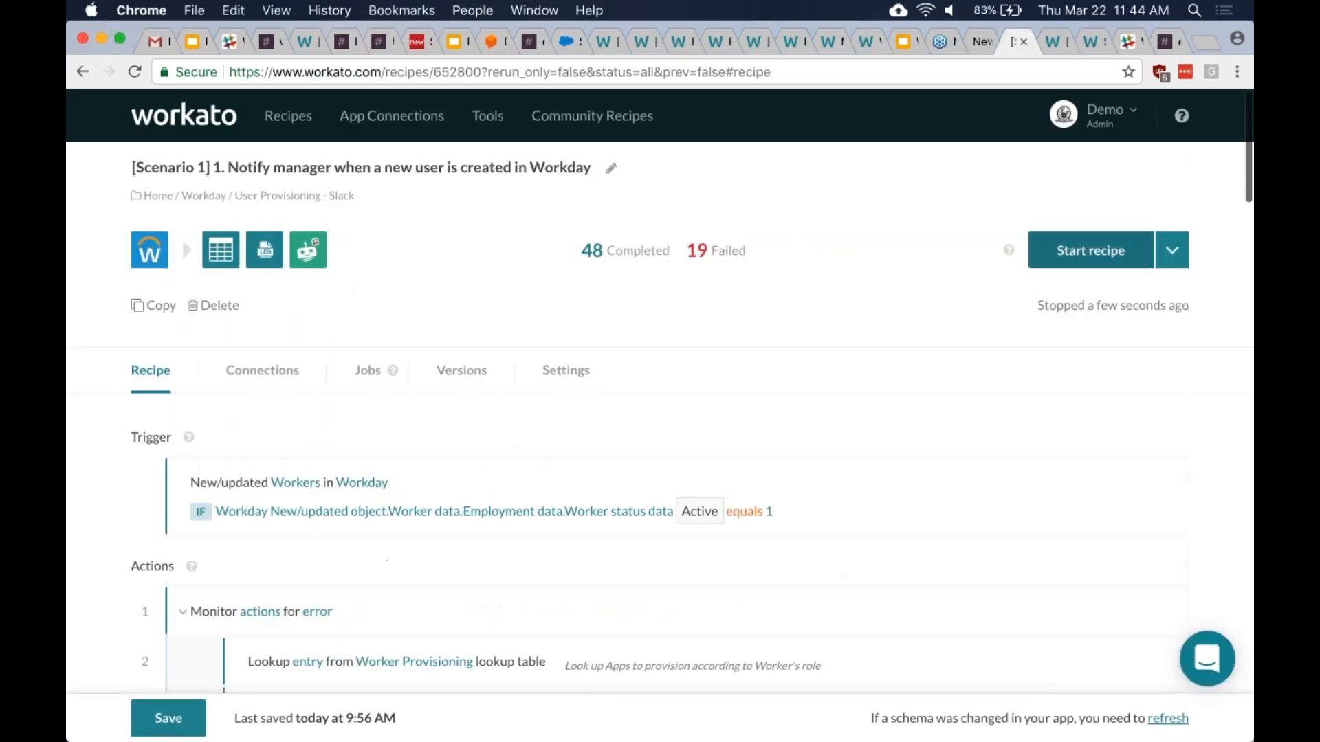
{"action": "left_click", "coordinate": [1059, 253]}
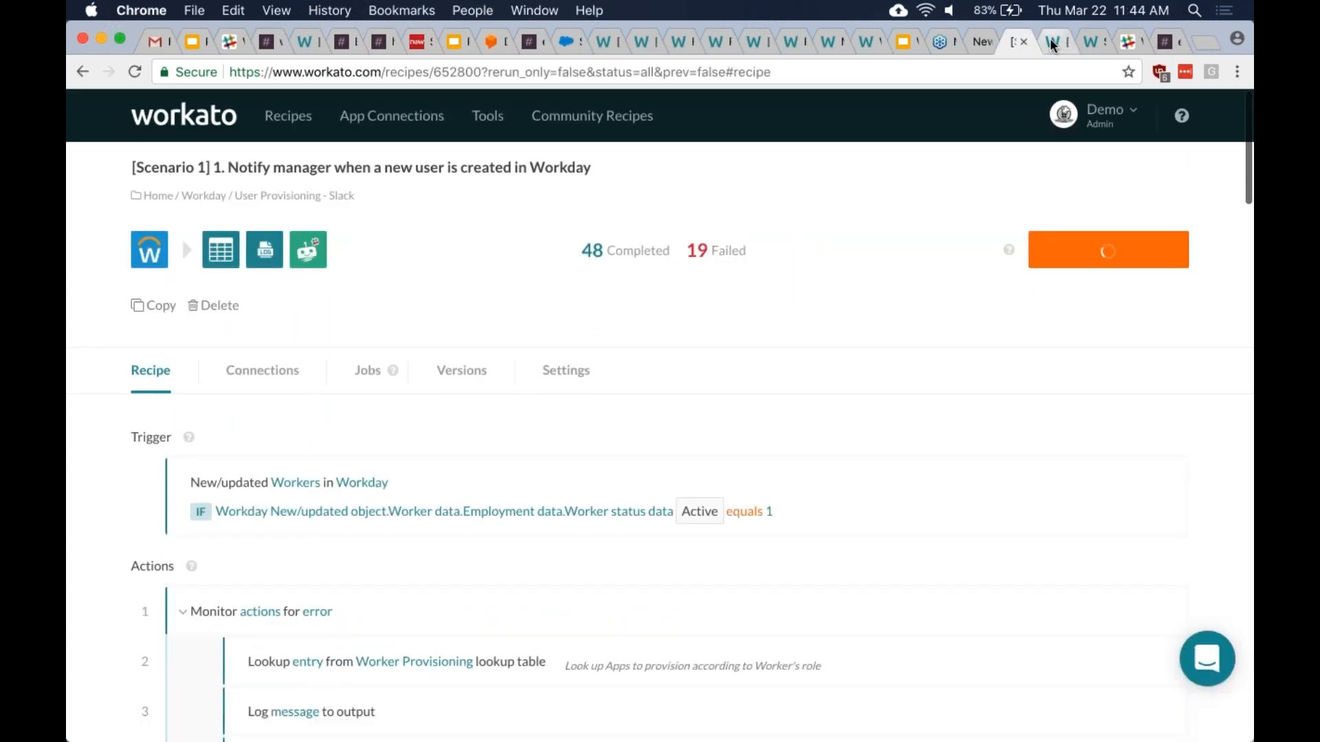
{"action": "left_click", "coordinate": [1056, 42]}
{"action": "scroll", "coordinate": [660, 413], "scroll_direction": "up", "scroll_amount": 5}
{"action": "left_click", "coordinate": [1090, 250]}
- Close the Salesforce cases sync community recipe and open the Provision accounts recipe
{"action": "left_click", "coordinate": [1089, 44]}
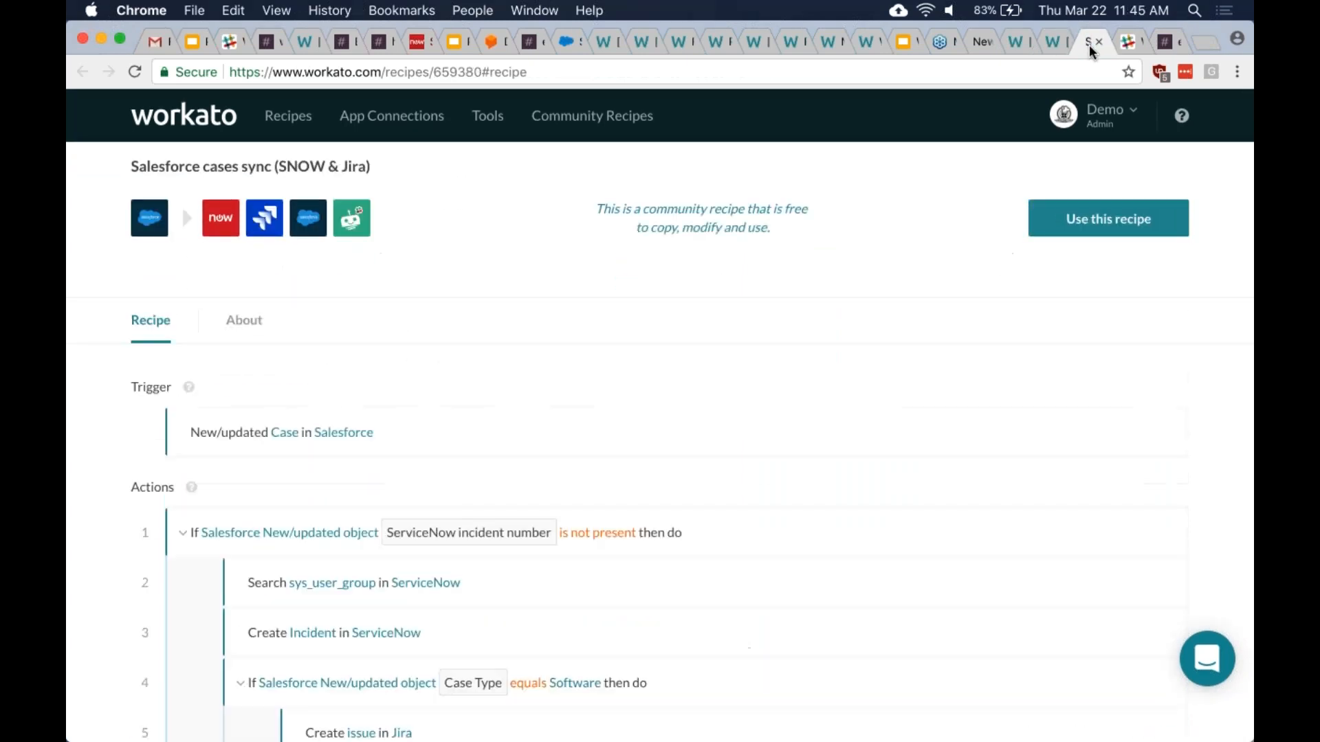
{"action": "key", "text": "super+w"}
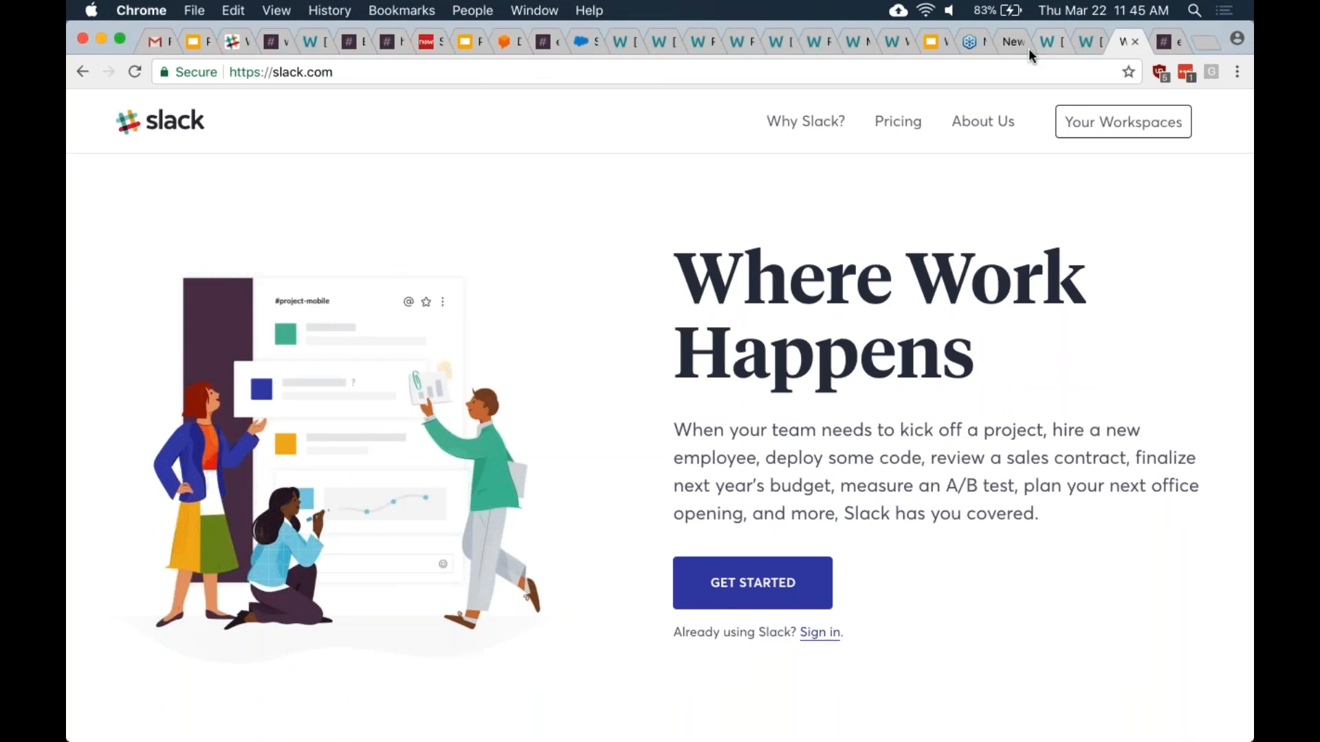
{"action": "left_click", "coordinate": [1045, 47]}
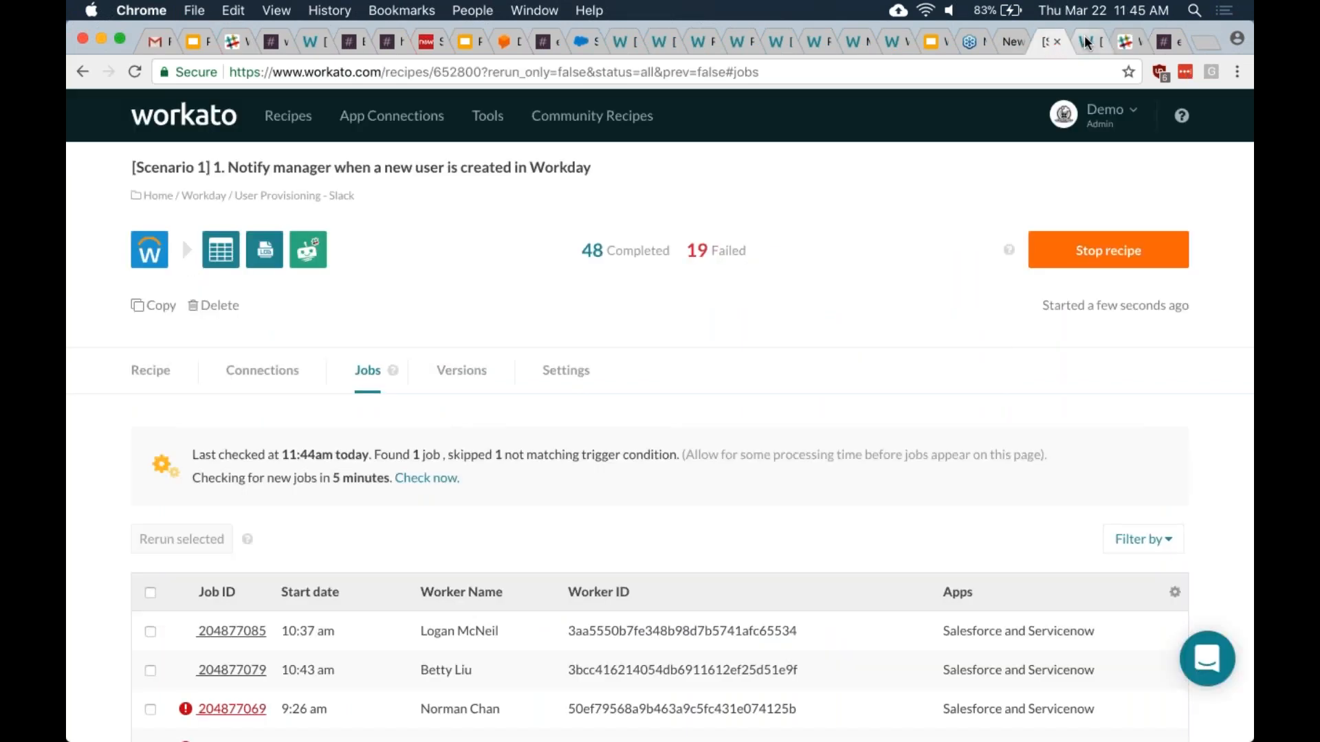
{"action": "left_click", "coordinate": [1086, 43]}
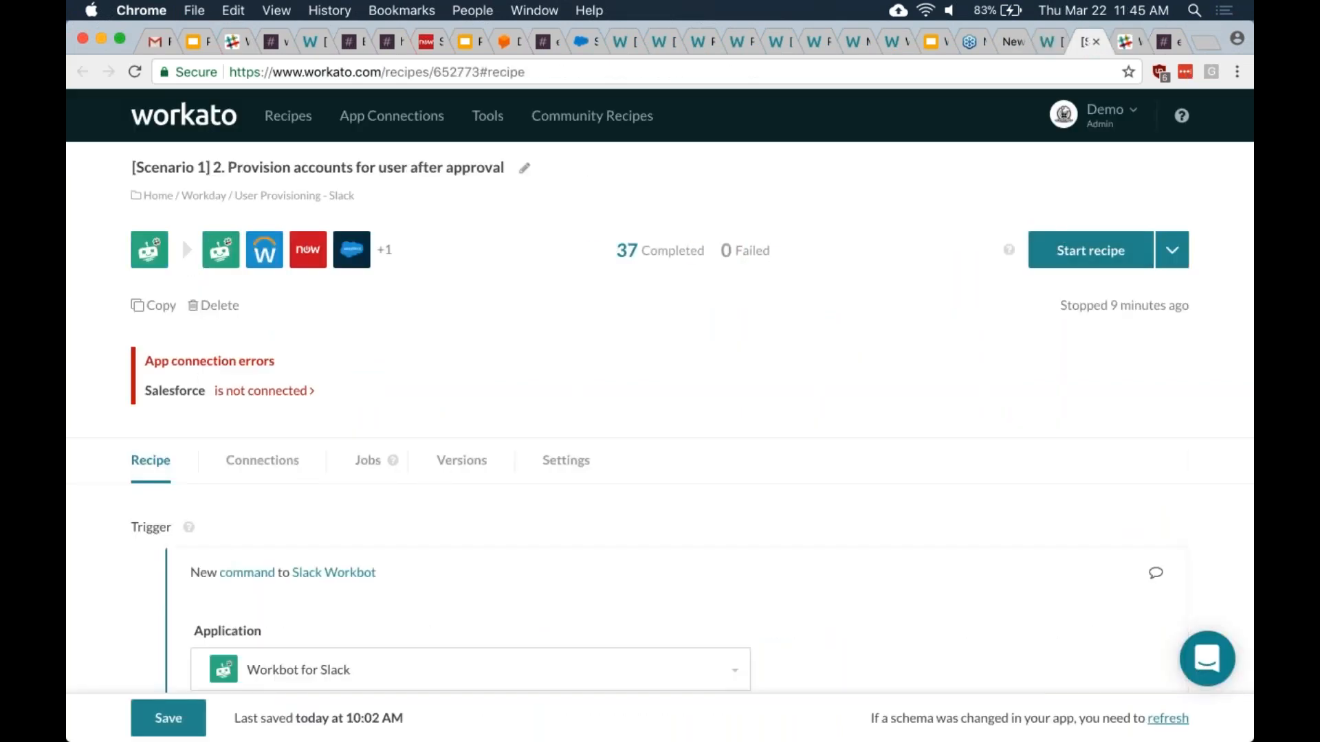
- Show the recipe's connections and expand demo Salesforce, dismissing the first sign-in window
{"action": "scroll", "coordinate": [754, 448], "scroll_direction": "down", "scroll_amount": 2}
{"action": "left_click", "coordinate": [262, 380]}
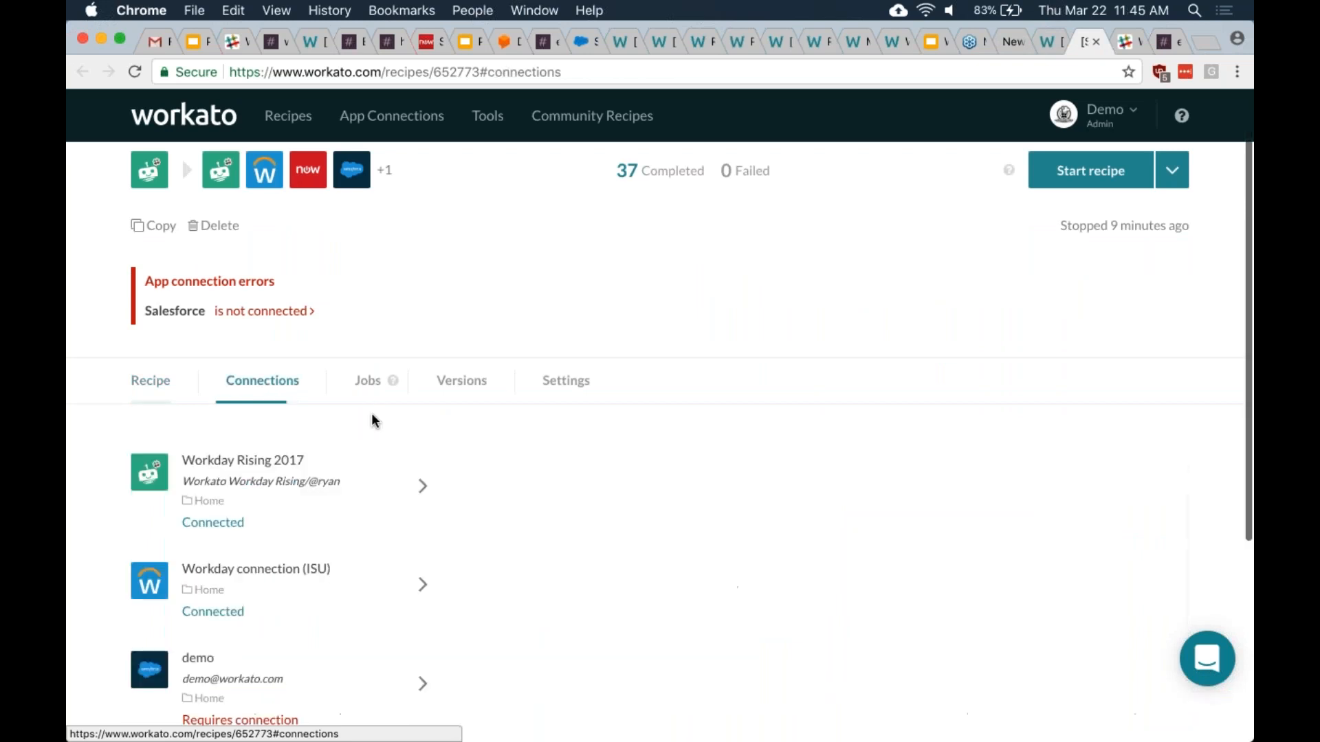
{"action": "scroll", "coordinate": [385, 440], "scroll_direction": "down", "scroll_amount": 3}
{"action": "left_click", "coordinate": [407, 469]}
{"action": "scroll", "coordinate": [495, 481], "scroll_direction": "down", "scroll_amount": 5}
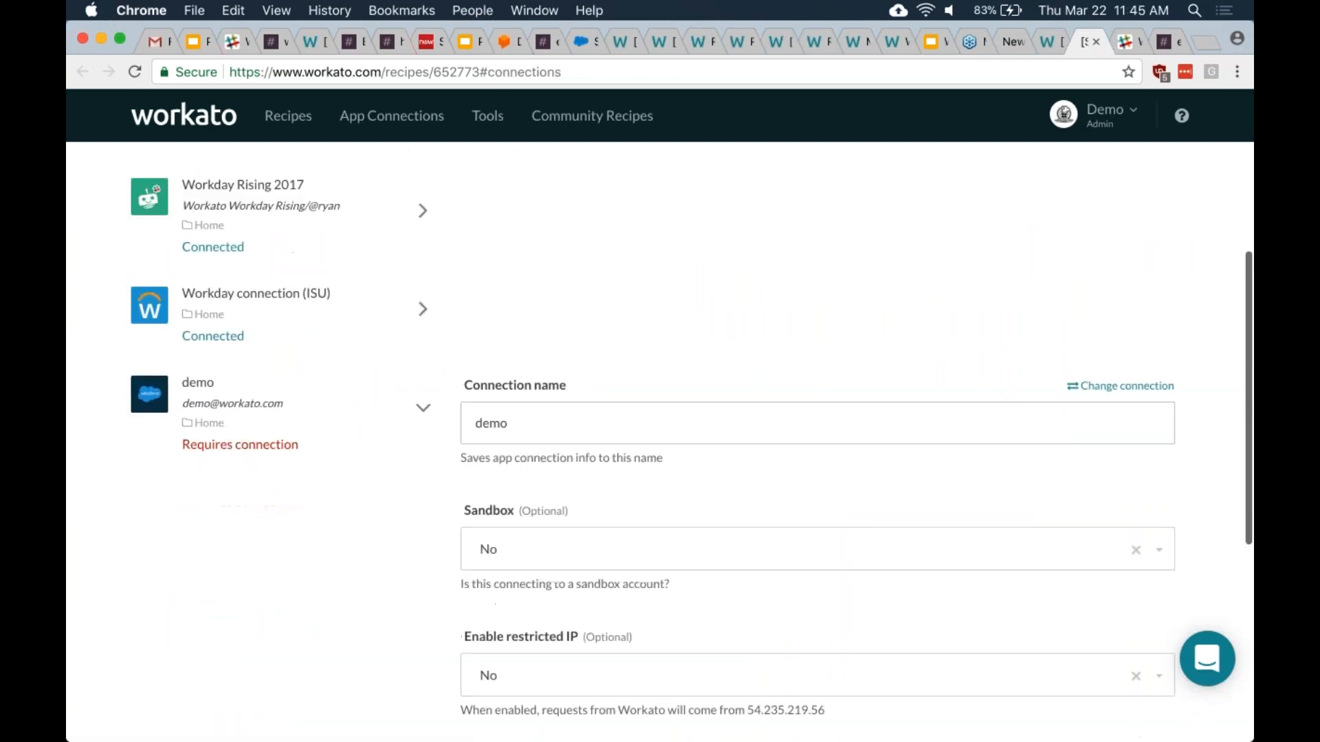
{"action": "left_click", "coordinate": [514, 548]}
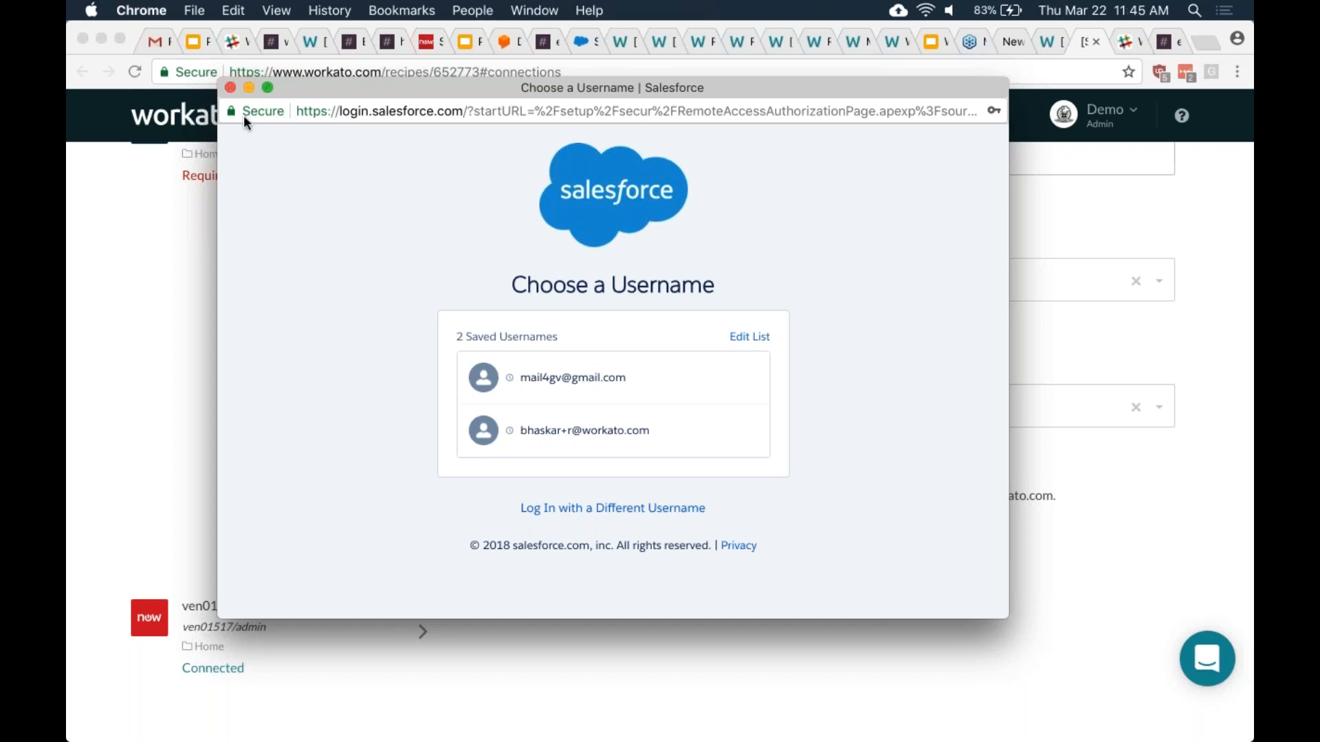
{"action": "left_click", "coordinate": [230, 87]}
{"action": "scroll", "coordinate": [653, 426], "scroll_direction": "up", "scroll_amount": 5}
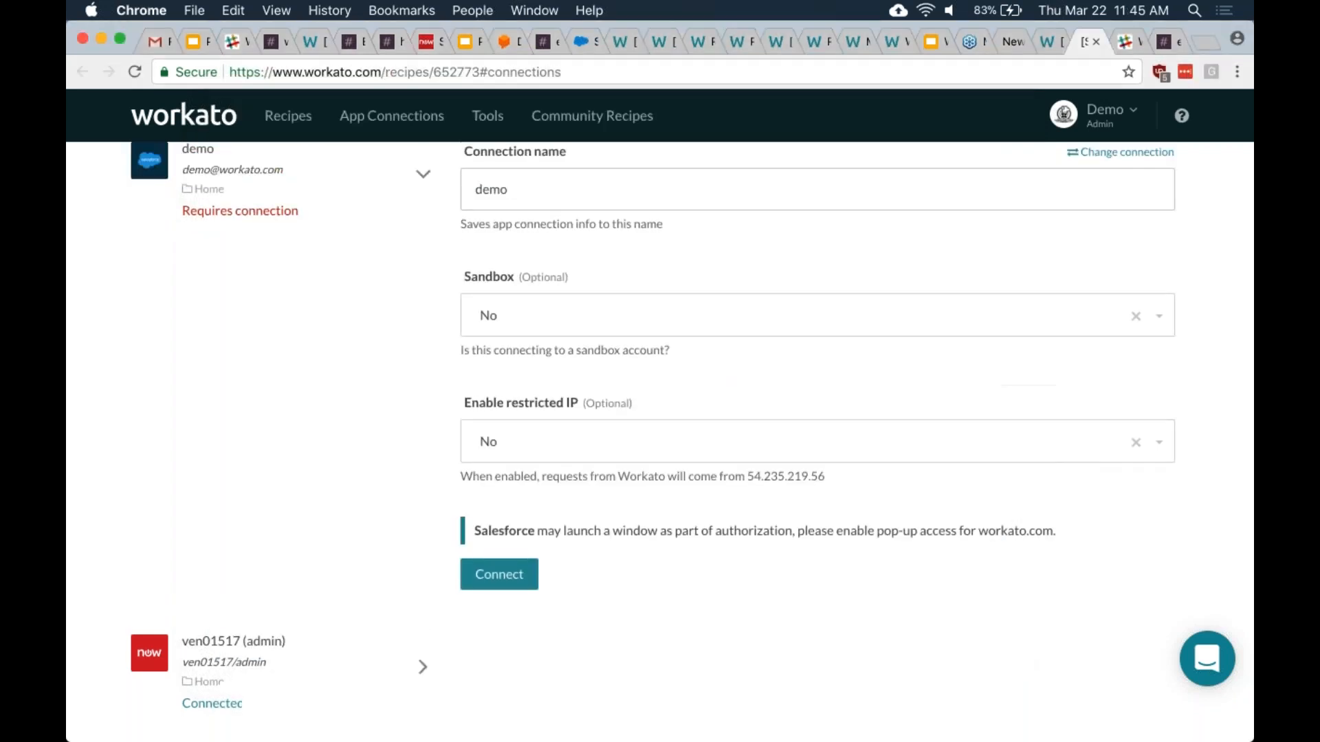
{"action": "scroll", "coordinate": [259, 259], "scroll_direction": "up", "scroll_amount": 3}
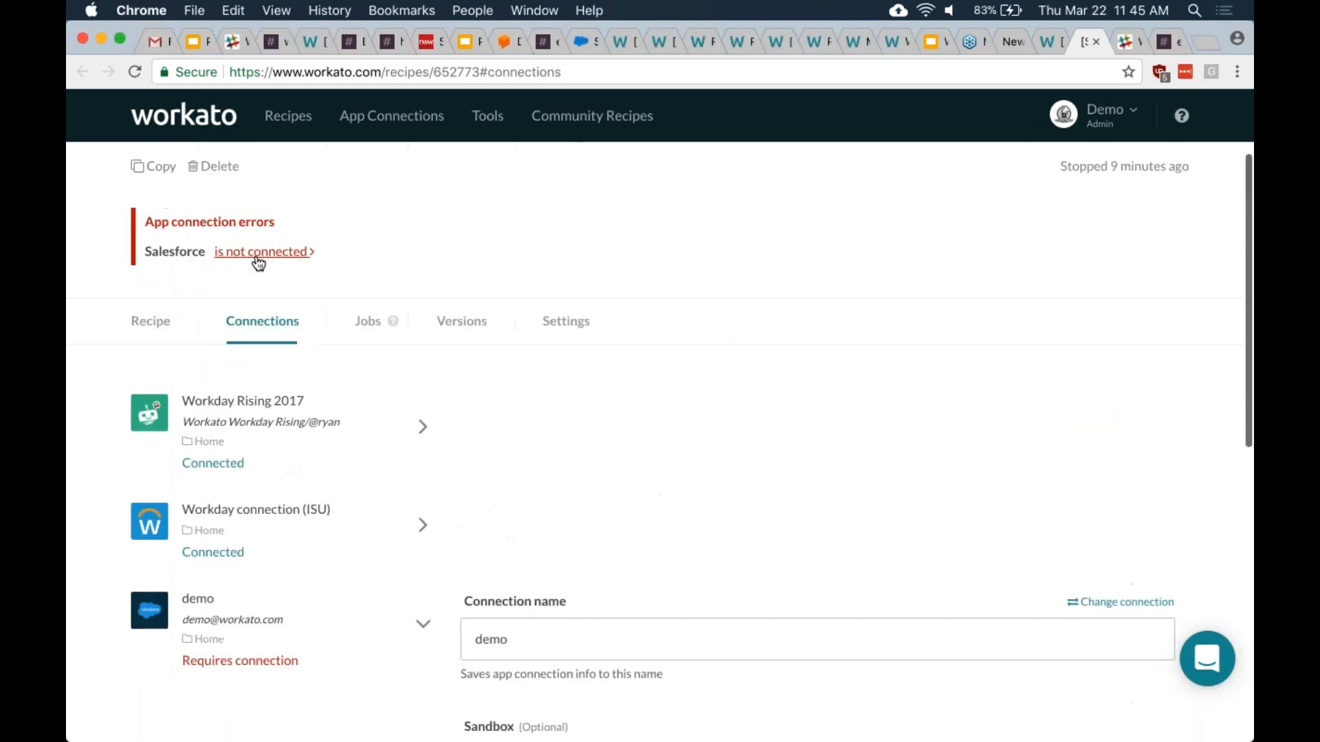
- Switch to the existing 'demo' Salesforce connection and connect it
{"action": "left_click", "coordinate": [1115, 605]}
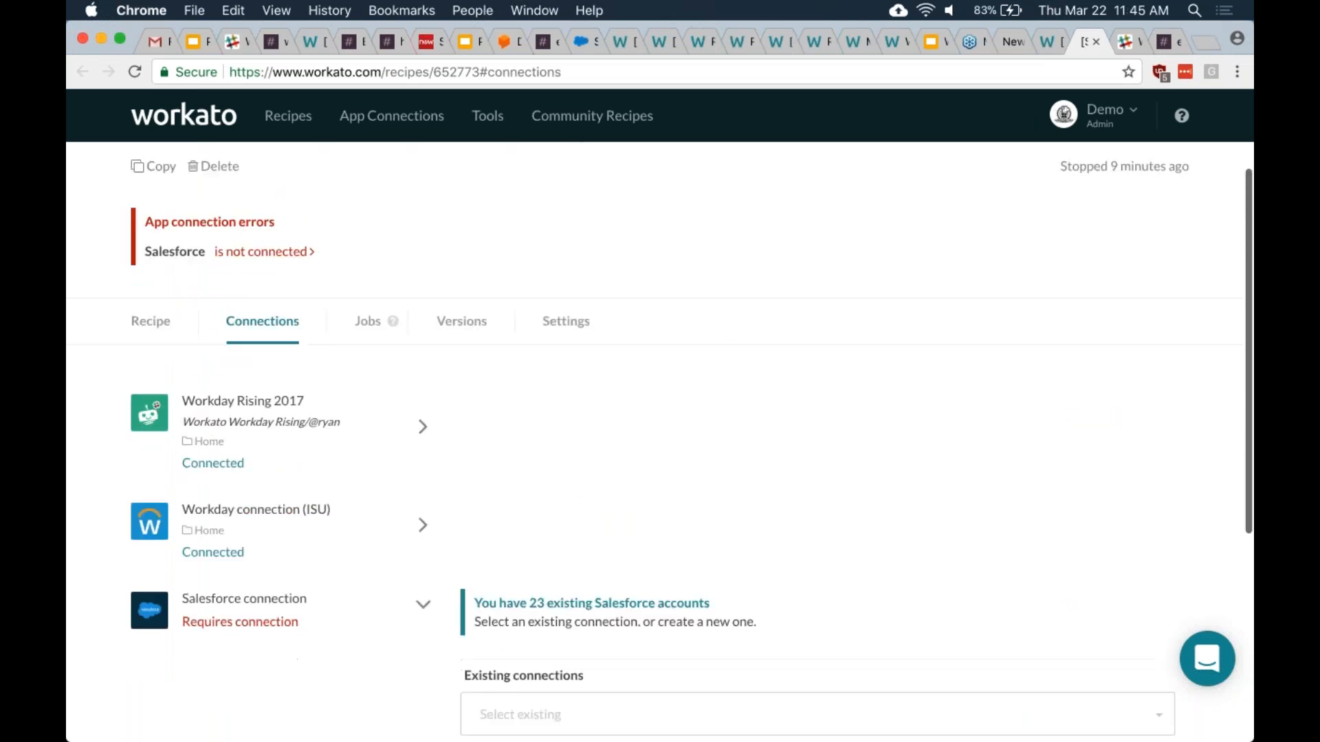
{"action": "scroll", "coordinate": [811, 493], "scroll_direction": "down", "scroll_amount": 3}
{"action": "left_click", "coordinate": [719, 483]}
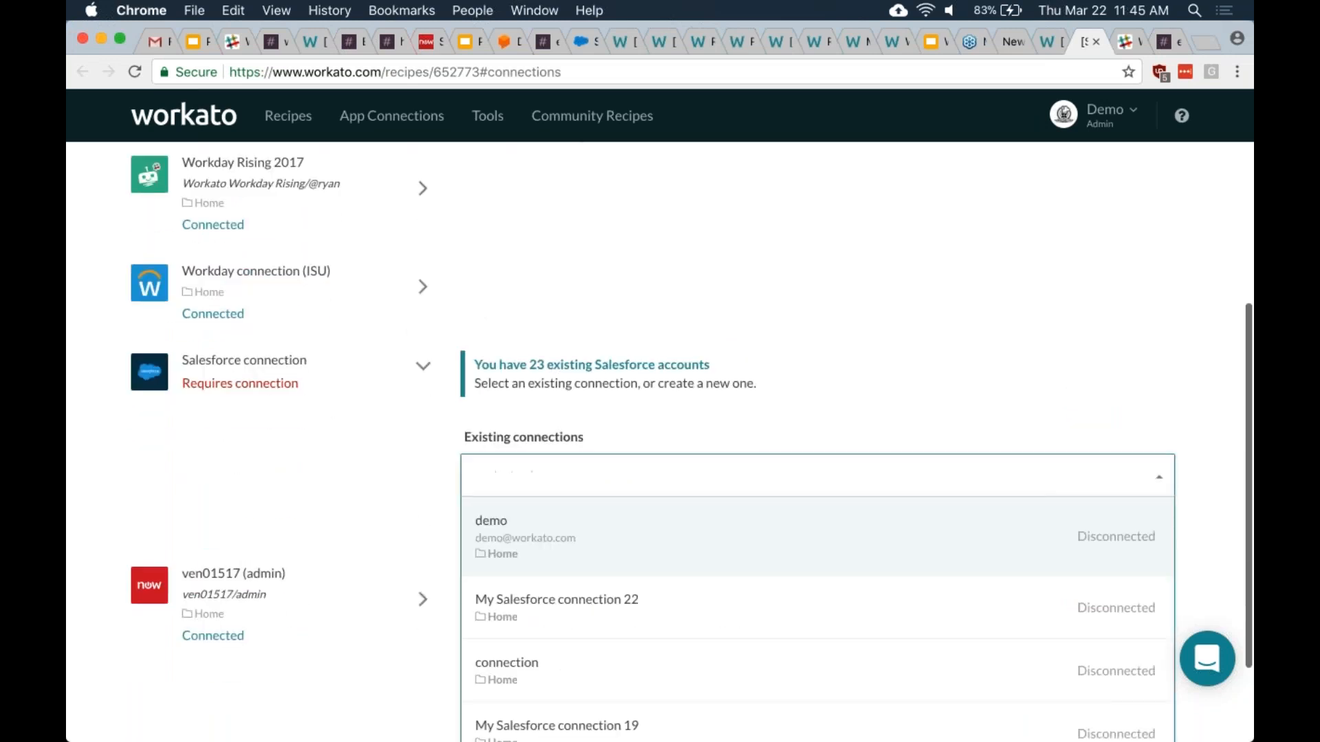
{"action": "left_click", "coordinate": [707, 568]}
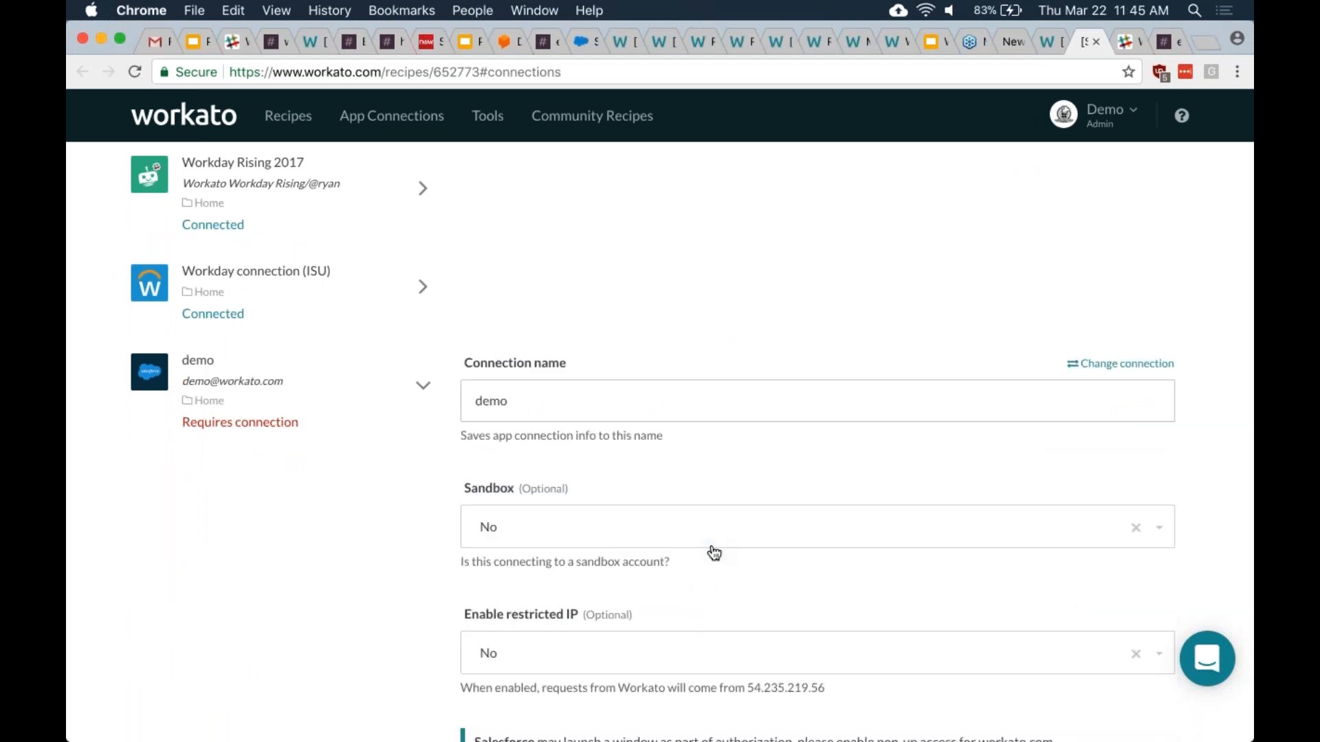
{"action": "scroll", "coordinate": [710, 536], "scroll_direction": "down", "scroll_amount": 4}
{"action": "left_click", "coordinate": [499, 487]}
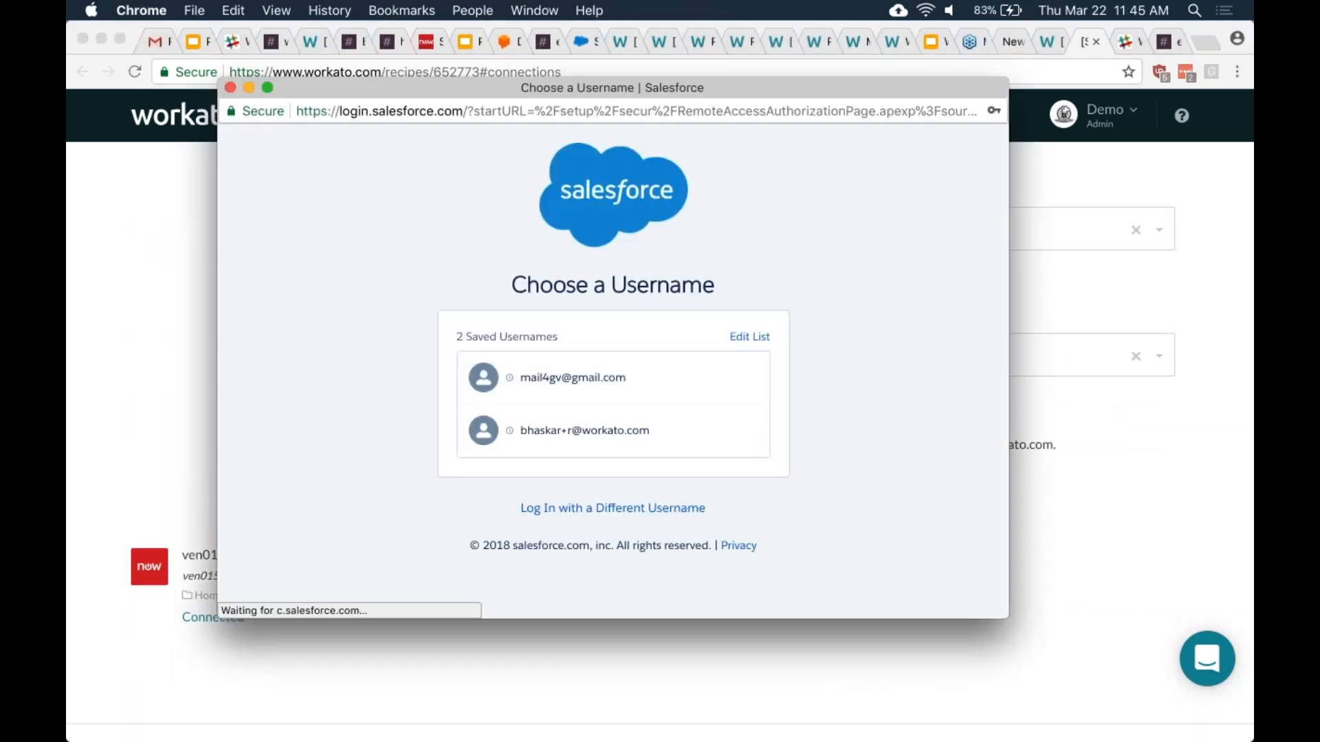
- Sign in to Salesforce with the demo account's username, correcting the username once before submitting
{"action": "left_click", "coordinate": [609, 507]}
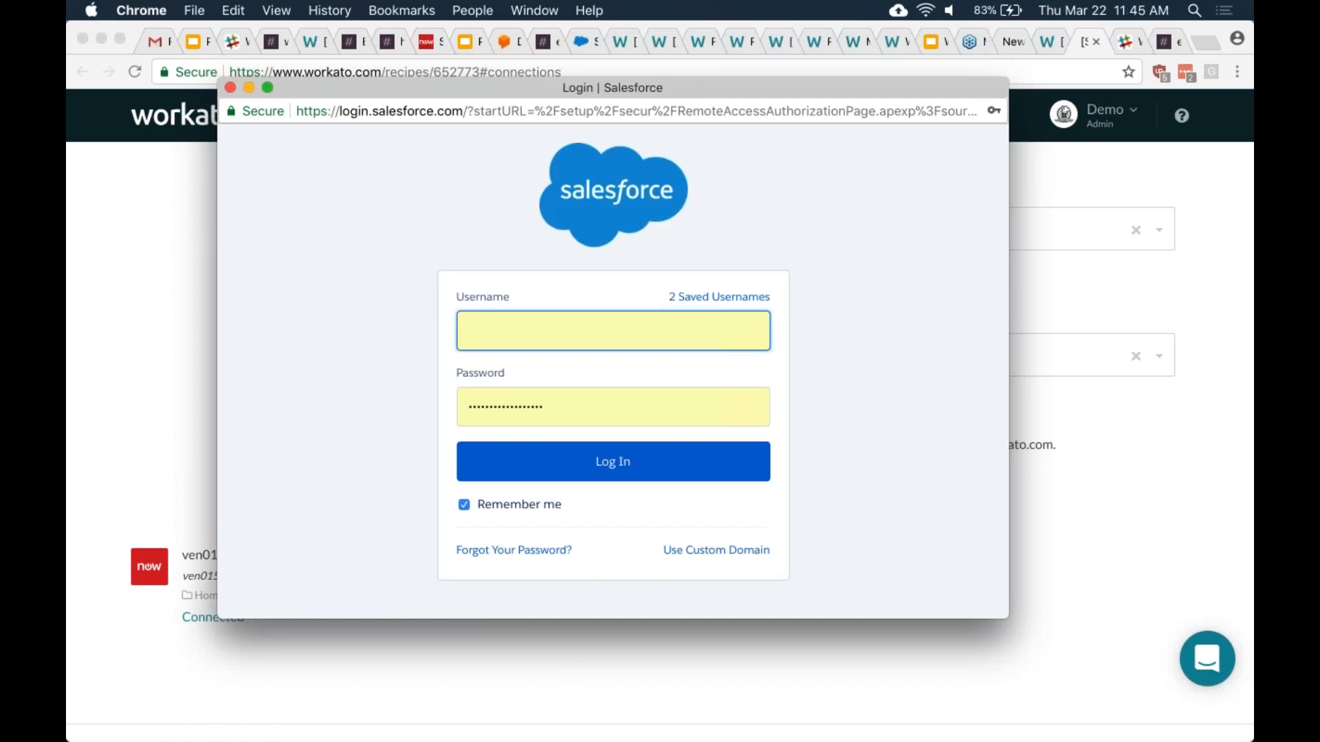
{"action": "type", "text": "workato"}
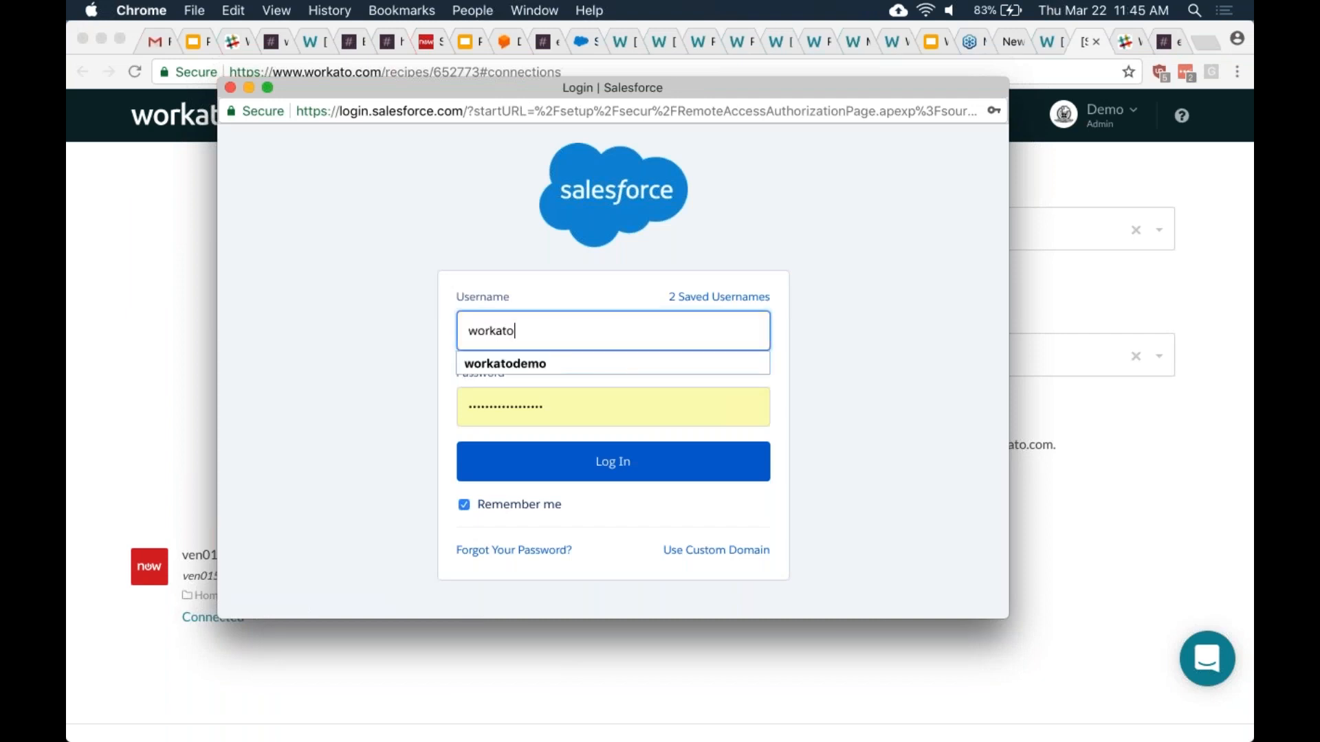
{"action": "key", "text": "super+a"}
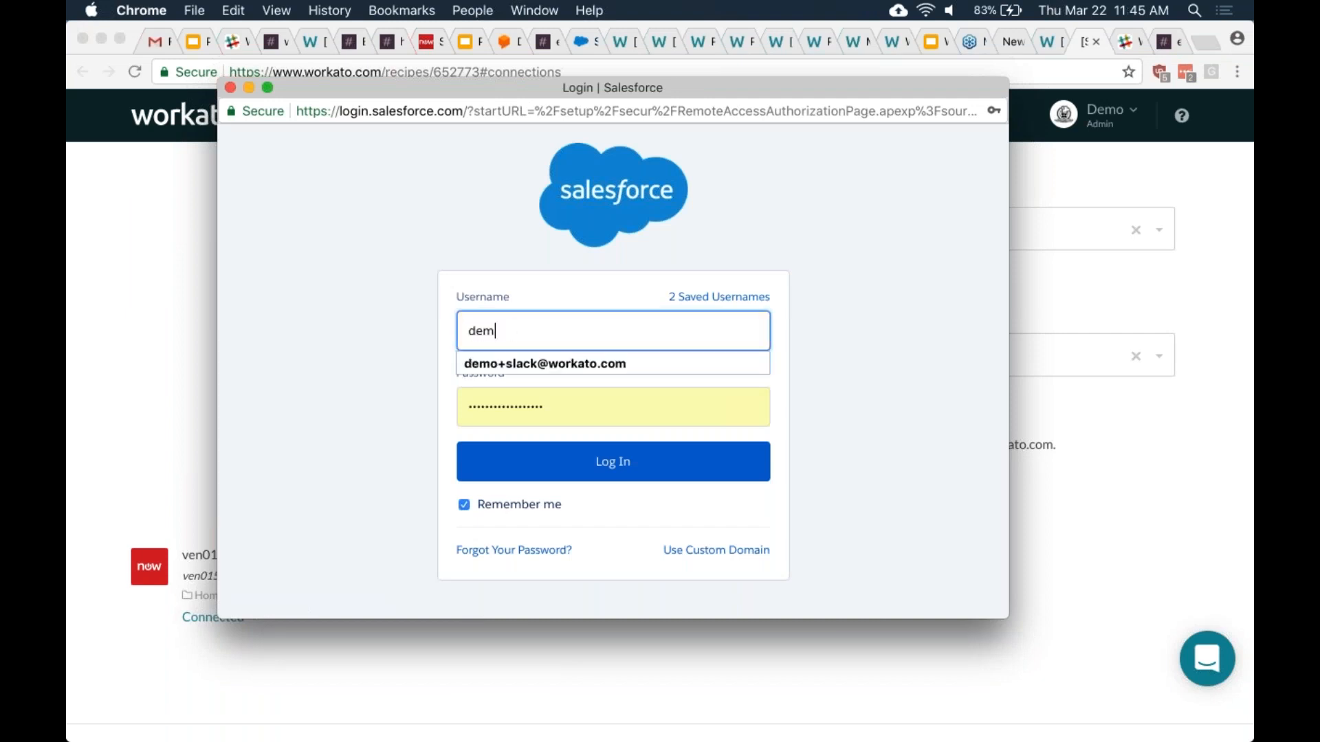
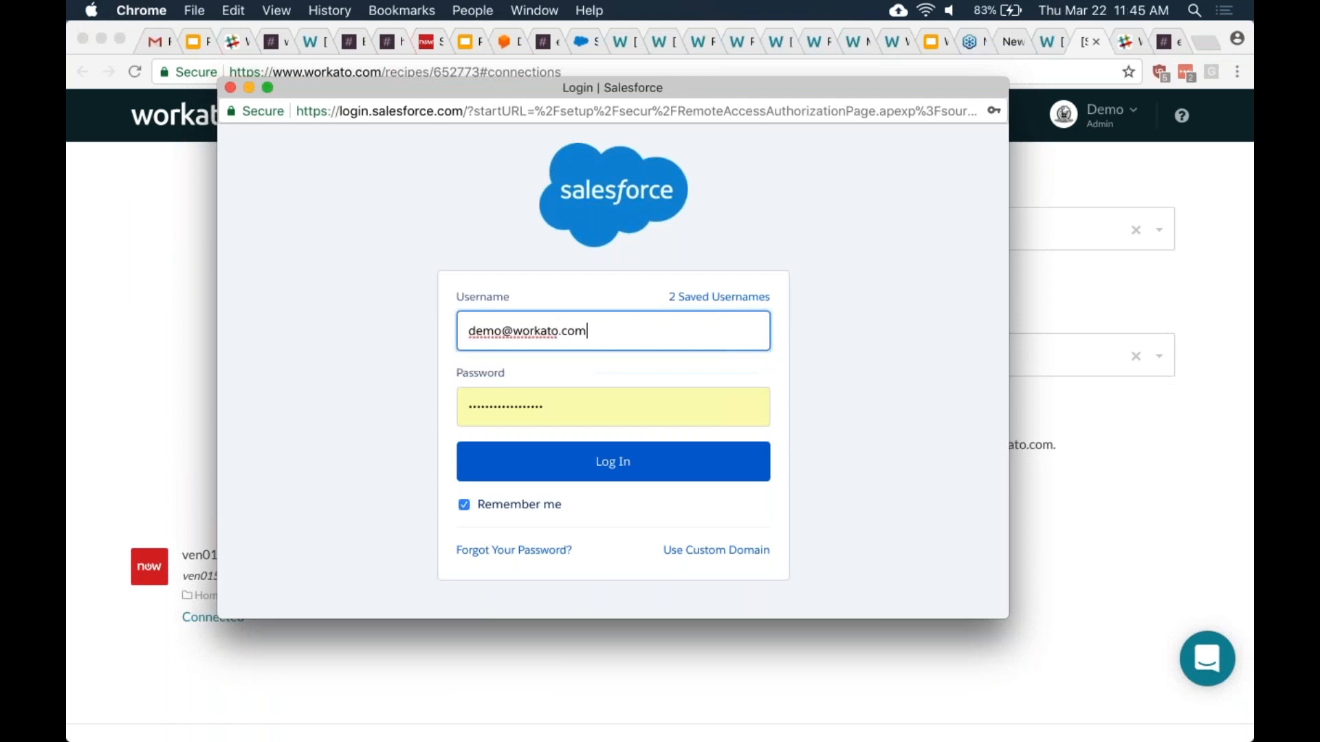
{"action": "key", "text": "Tab"}
{"action": "key", "text": "Return"}
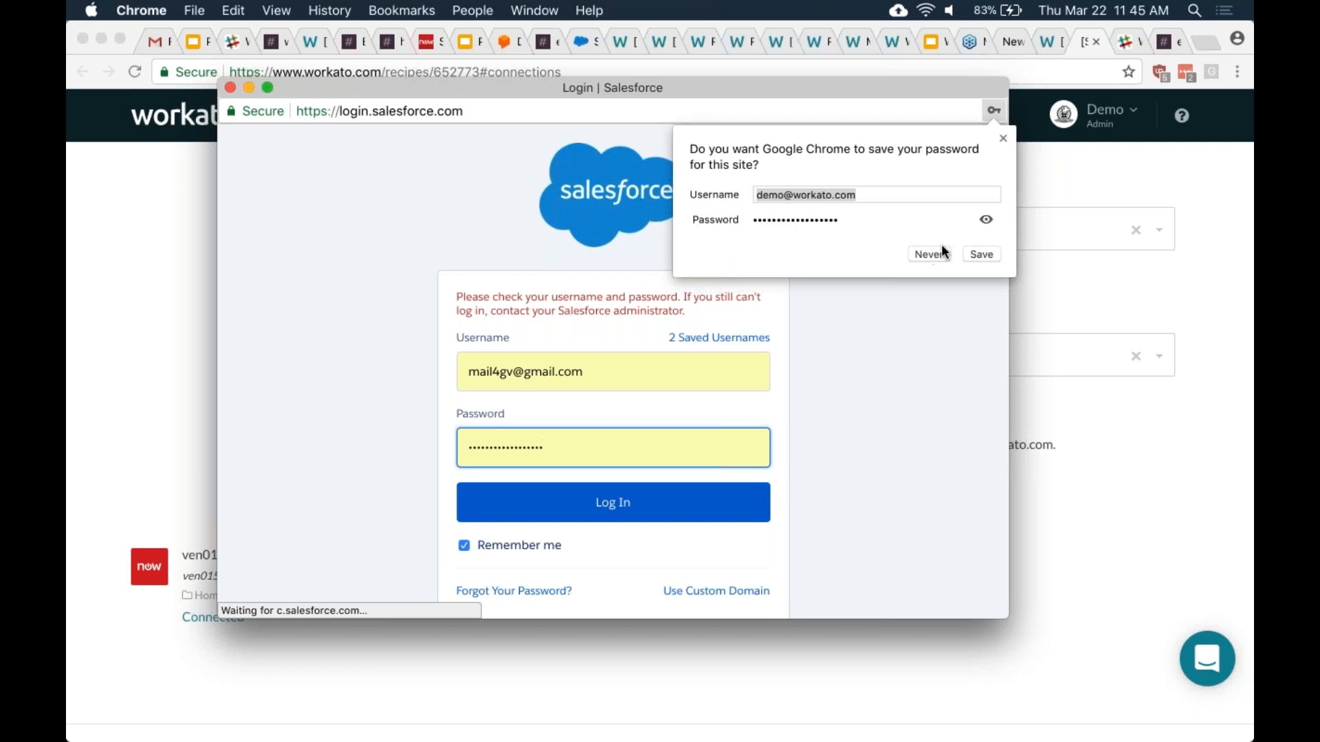
{"action": "left_click", "coordinate": [932, 254]}
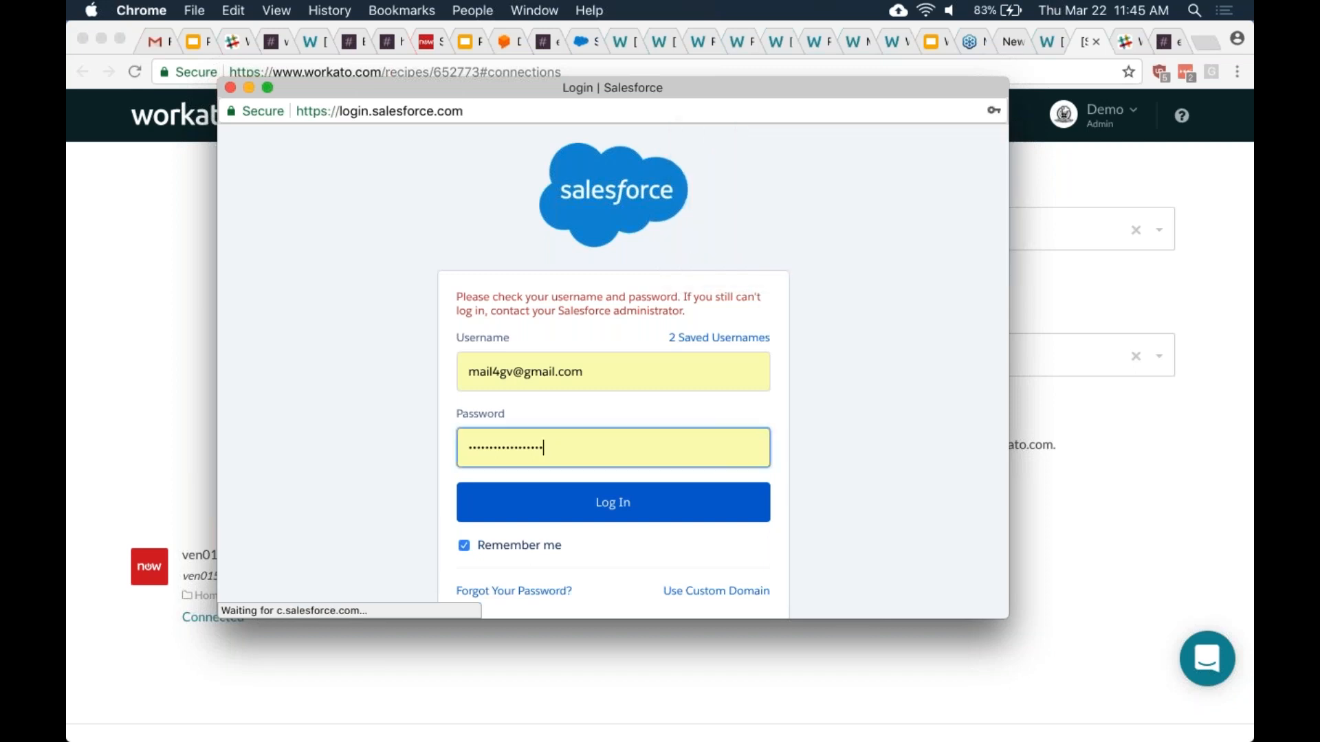
{"action": "triple_click", "coordinate": [604, 371]}
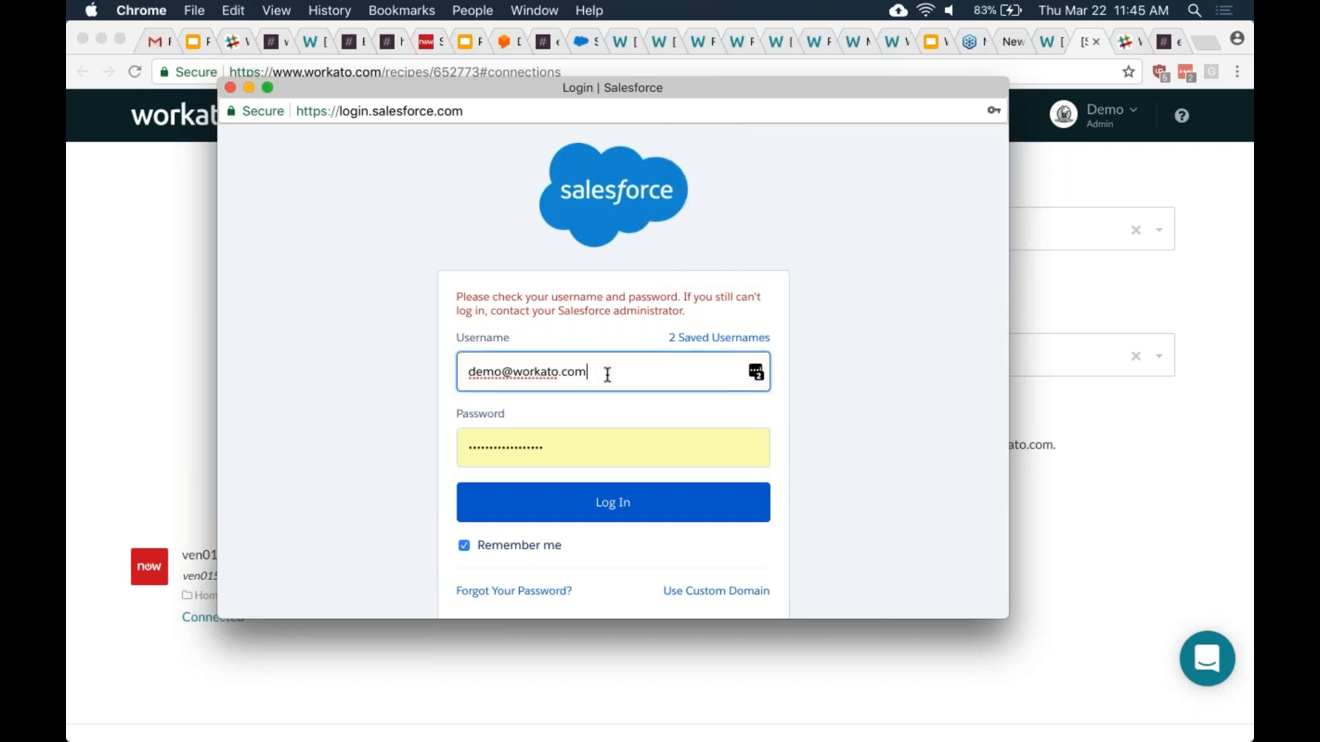
{"action": "key", "text": "Tab"}
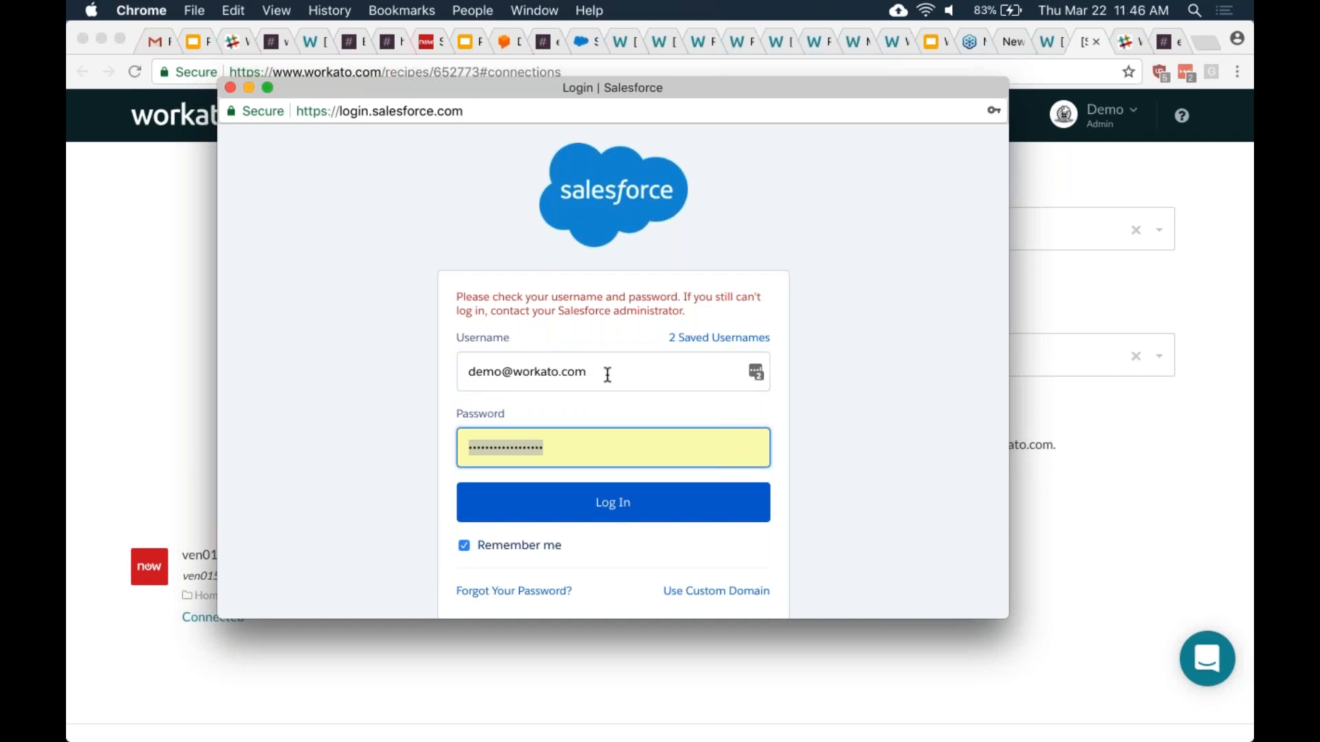
{"action": "left_click", "coordinate": [384, 46]}
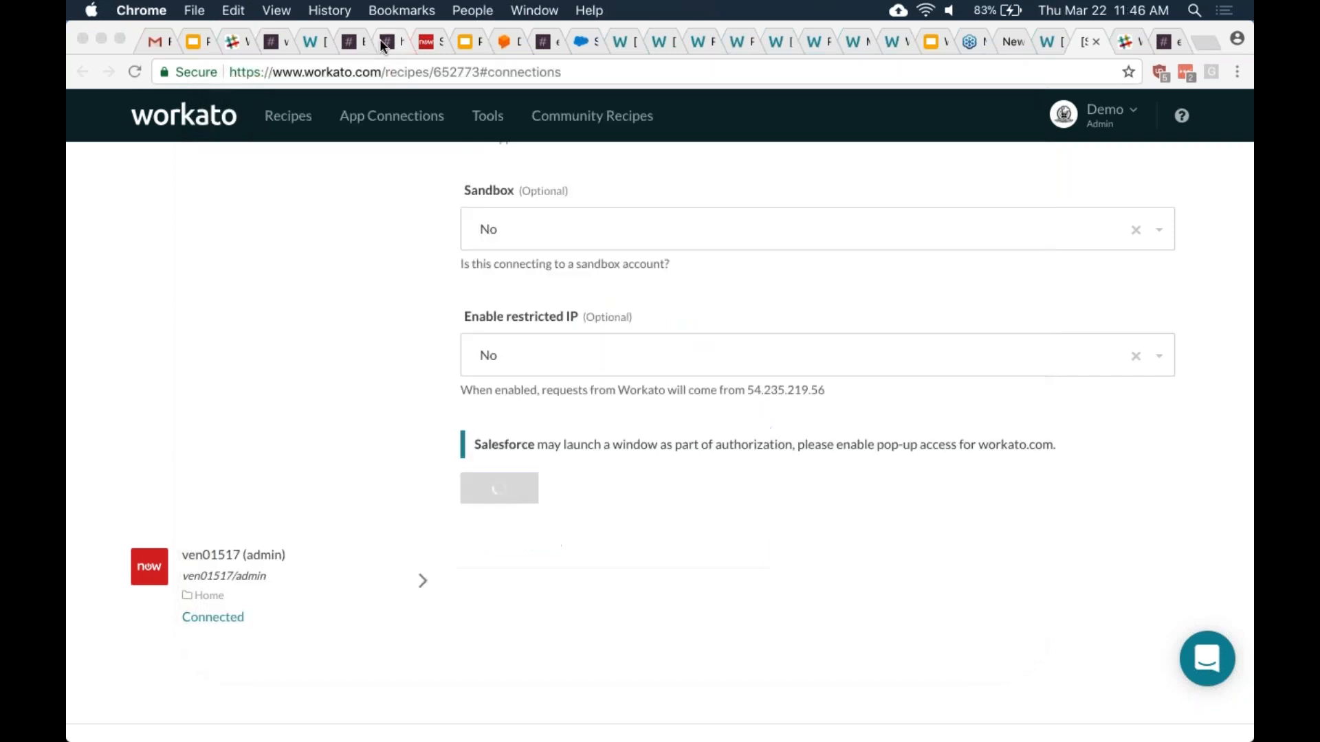
{"action": "left_click", "coordinate": [384, 46]}
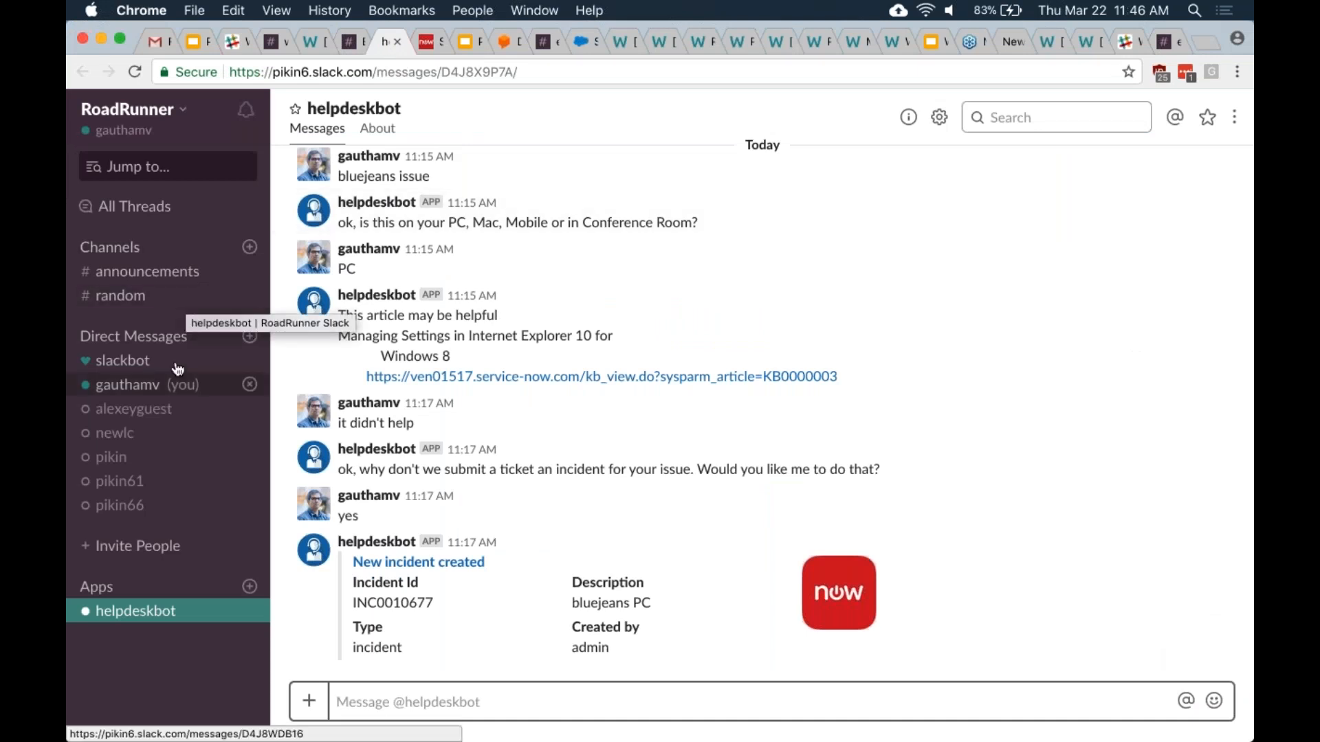
{"action": "left_click", "coordinate": [345, 47]}
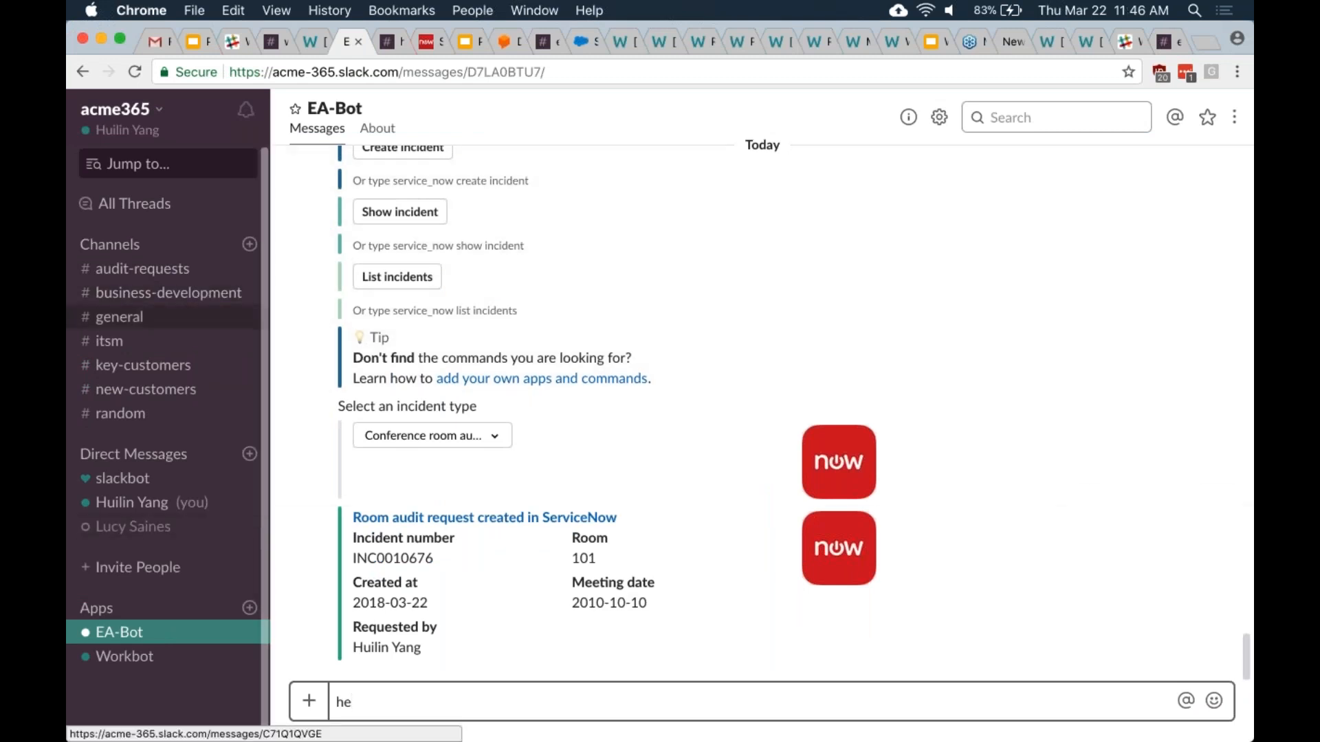
{"action": "left_click", "coordinate": [541, 43]}
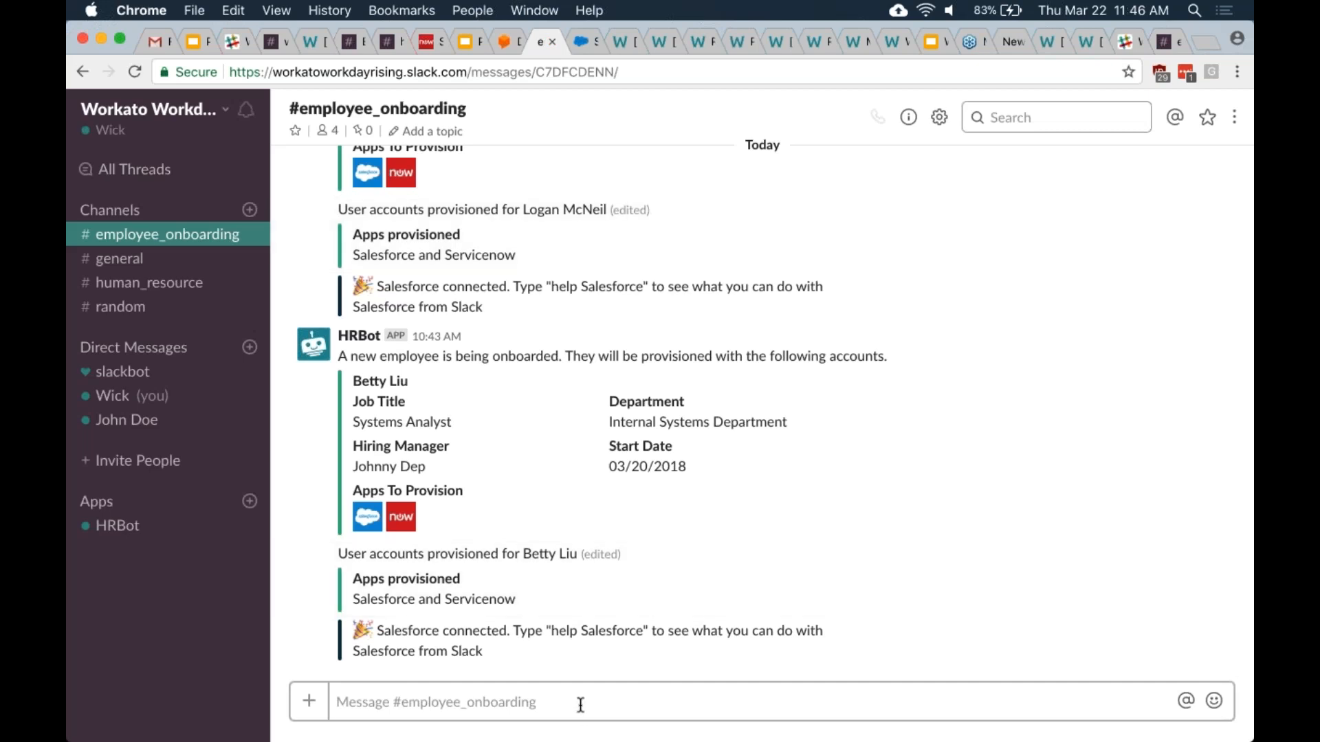
{"action": "type", "text": "@hrb"}
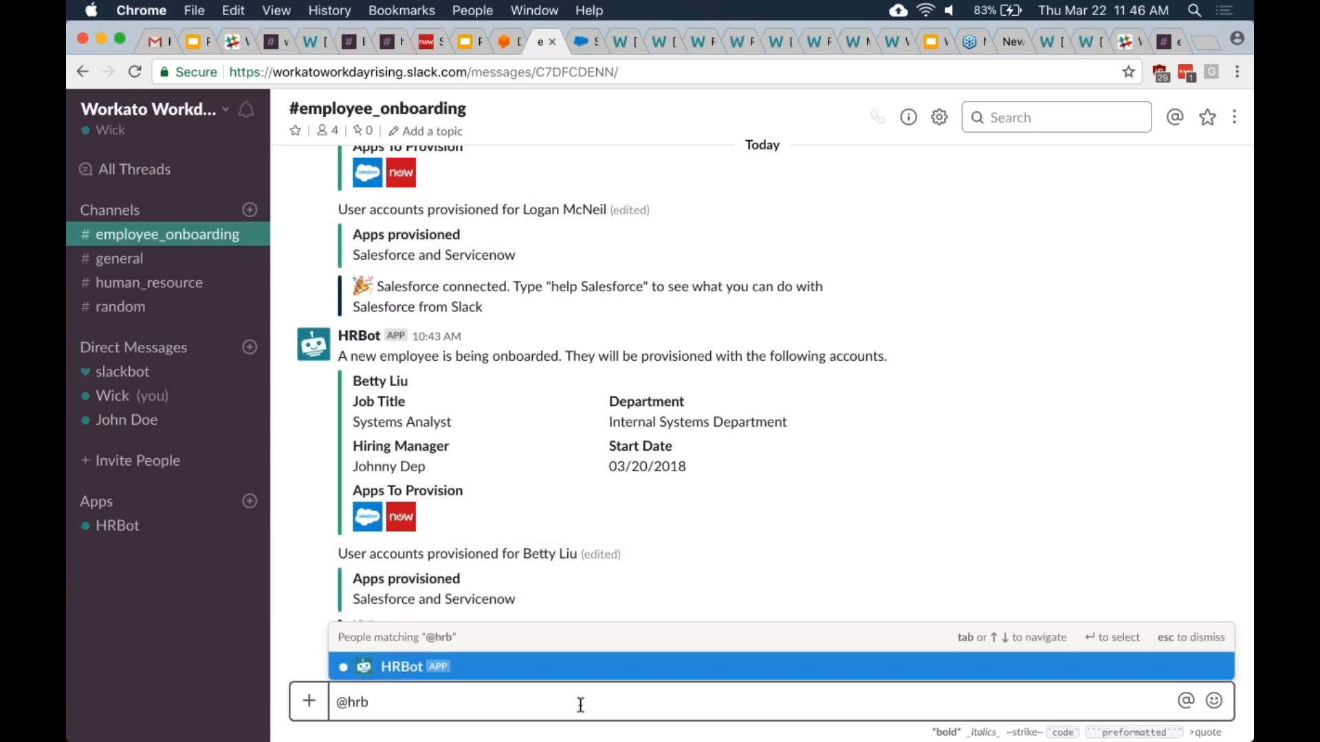
{"action": "left_click", "coordinate": [540, 670]}
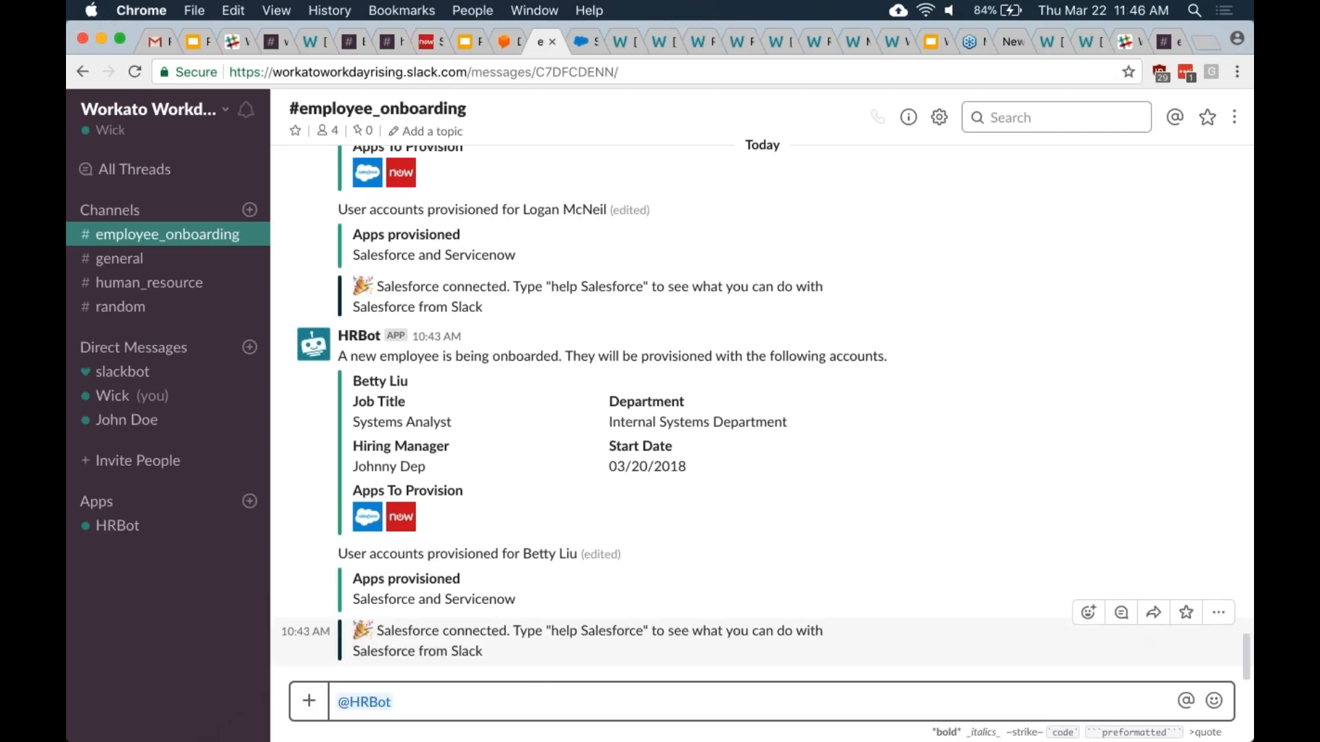
{"action": "type", "text": "help"}
{"action": "key", "text": "Return"}
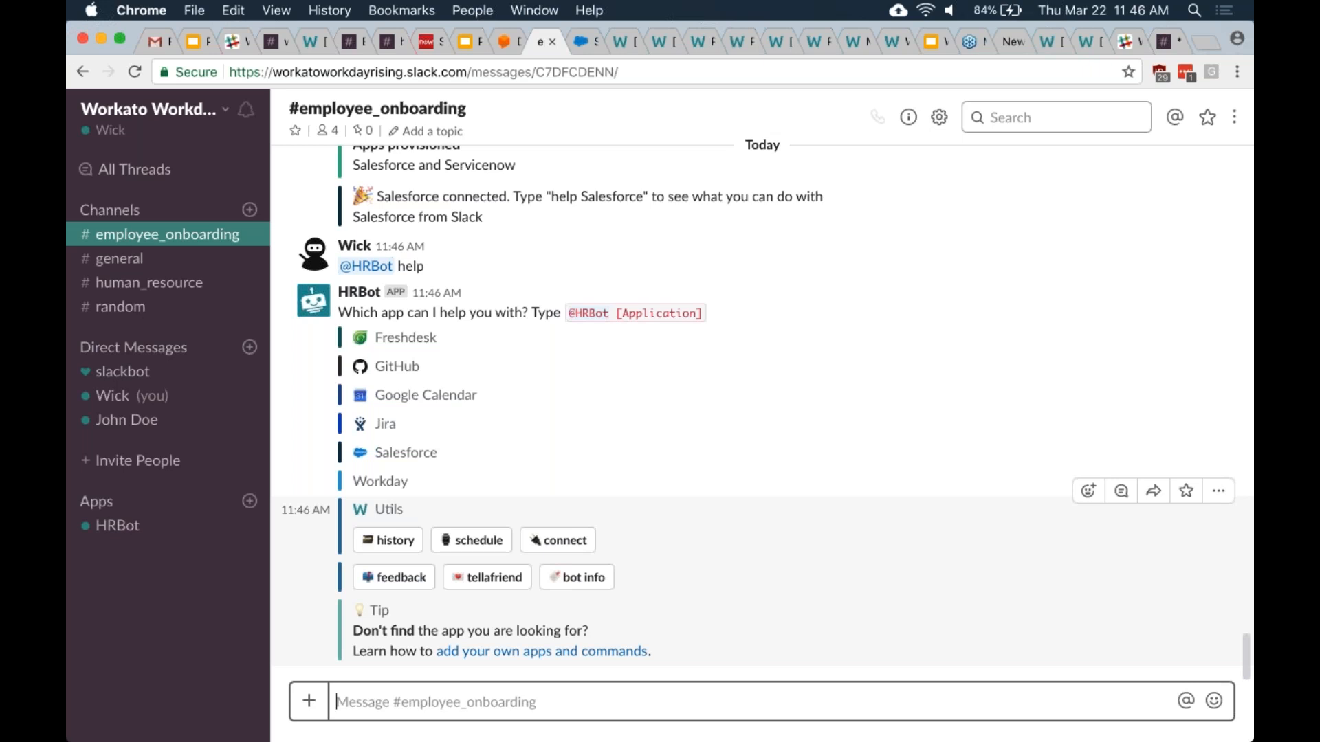
{"action": "left_click", "coordinate": [1049, 44]}
{"action": "left_click", "coordinate": [1091, 44]}
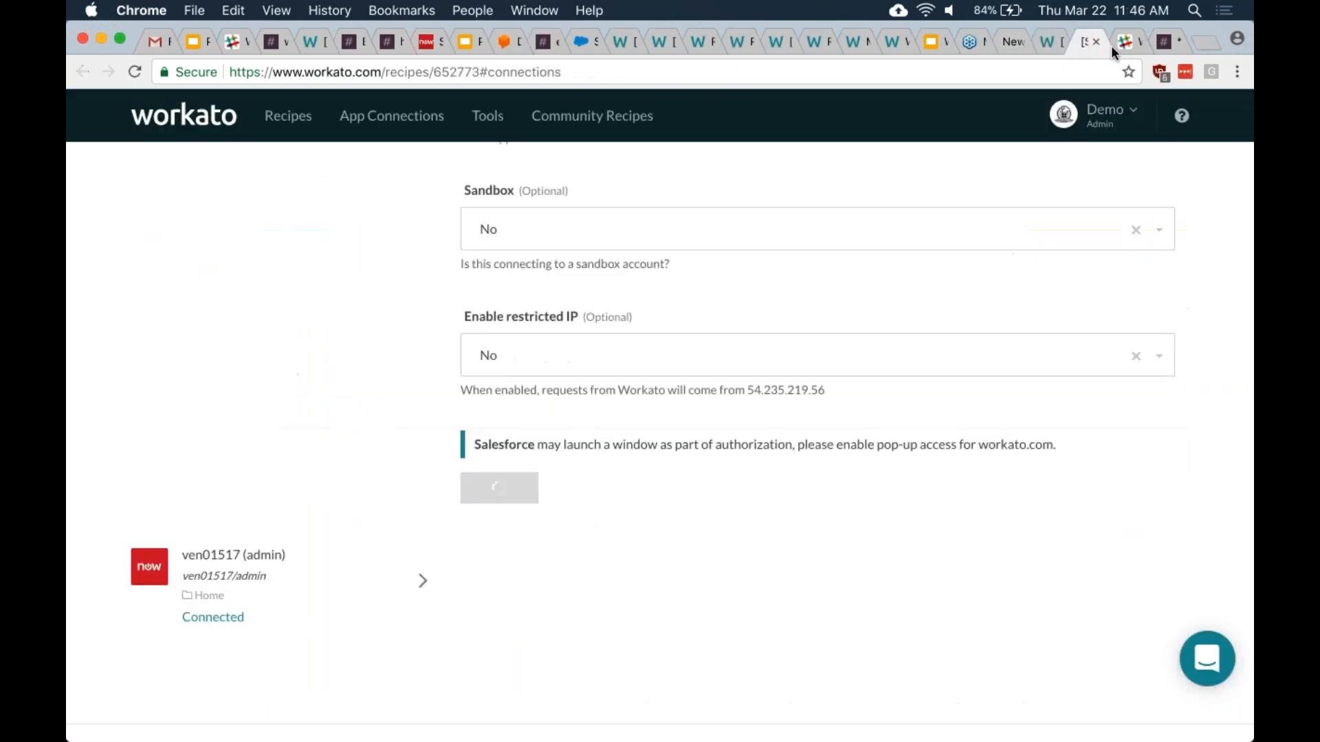
- Enter the account password in the Salesforce sign-in window and log in to reconnect
{"action": "key", "text": "ctrl+Up"}
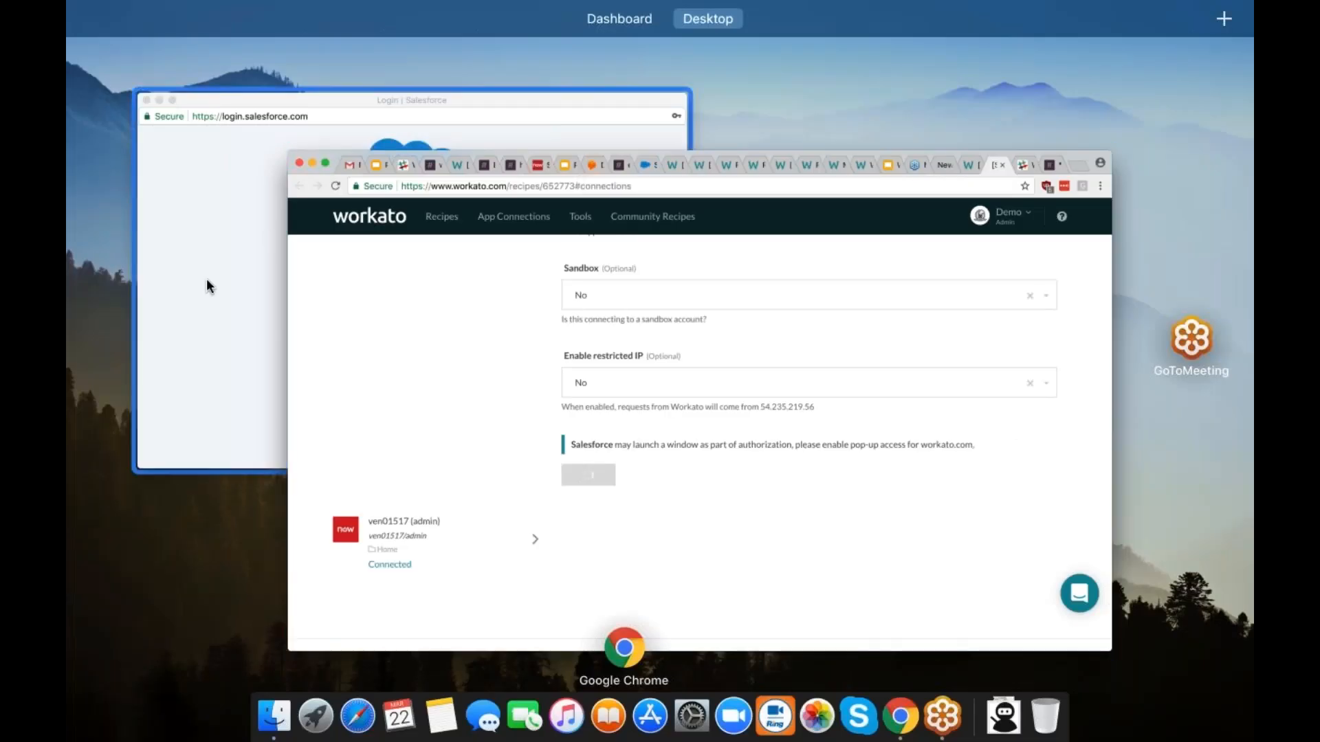
{"action": "left_click", "coordinate": [207, 279]}
{"action": "type", "text": "a"}
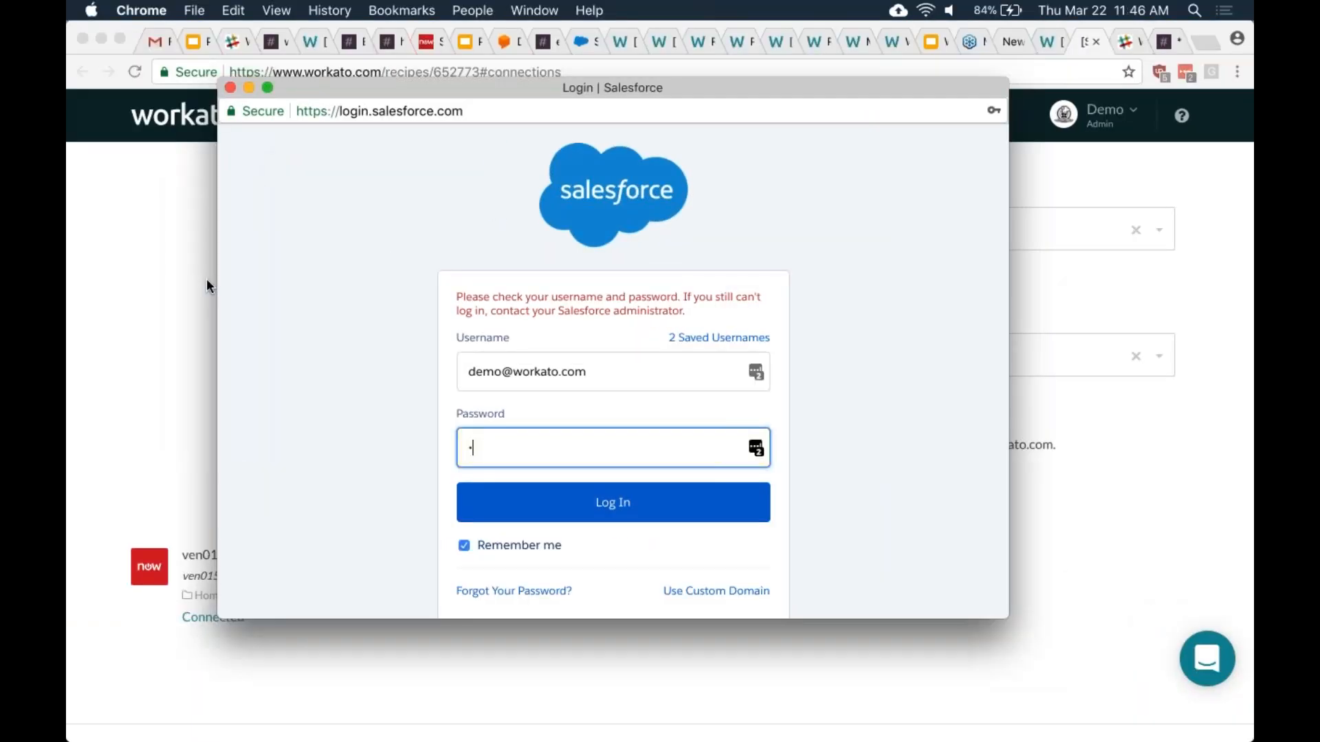
{"action": "type", "text": "aaaaaaaaaaa"}
{"action": "left_click", "coordinate": [593, 517]}
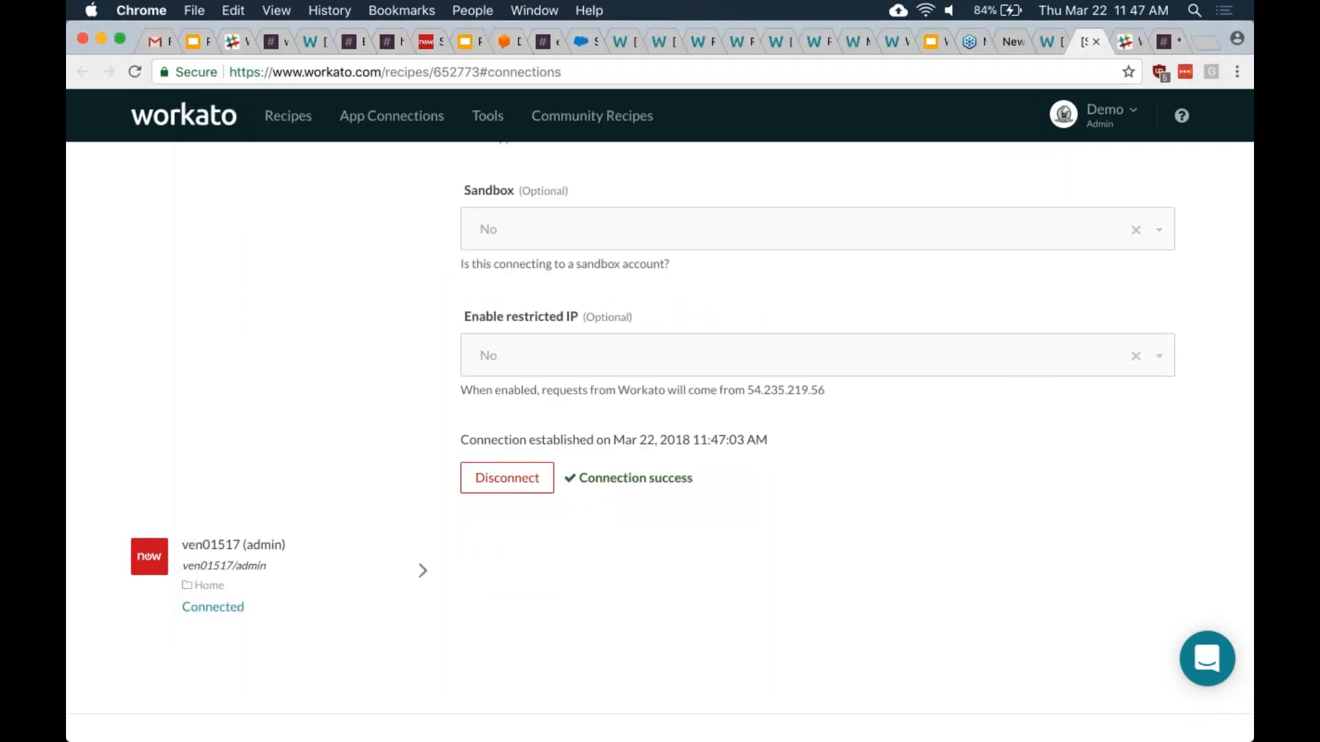
- Start the Provision accounts for user after approval recipe, then go to Notify manager's jobs
{"action": "scroll", "coordinate": [182, 237], "scroll_direction": "up", "scroll_amount": 10}
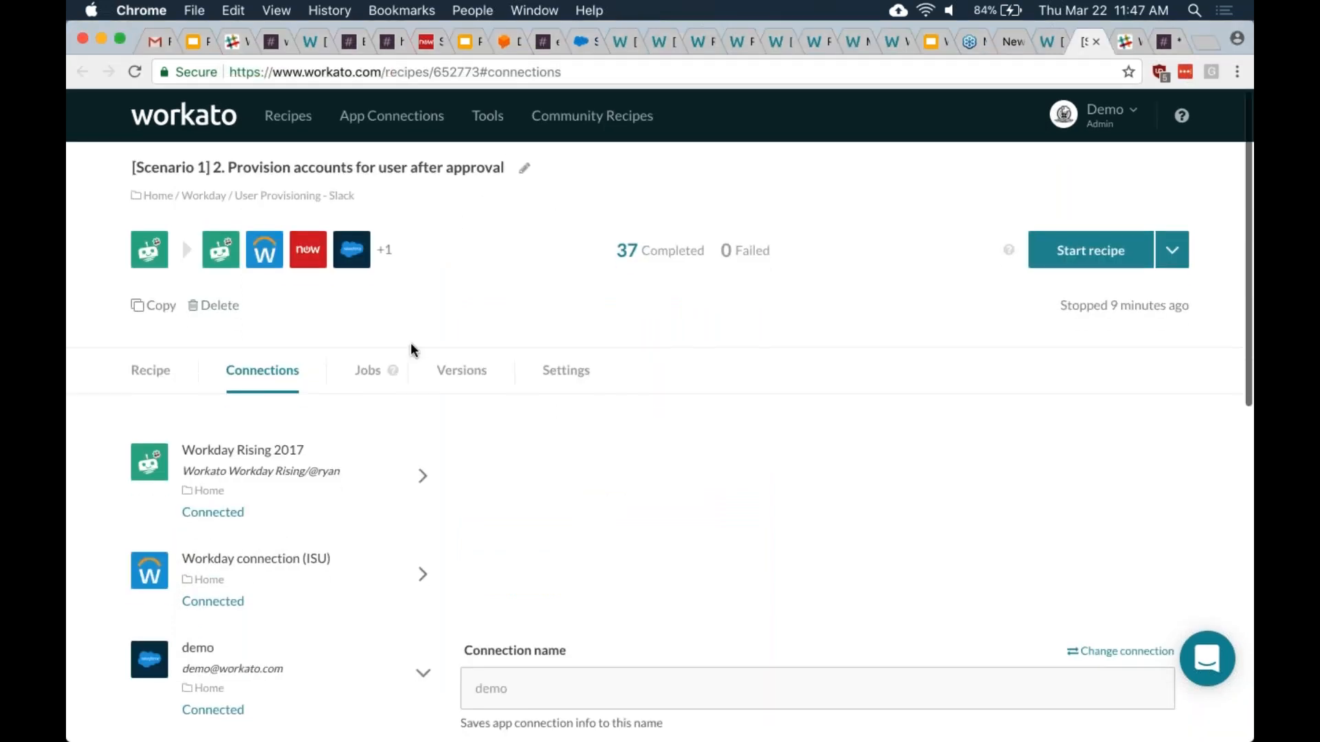
{"action": "left_click", "coordinate": [1046, 256]}
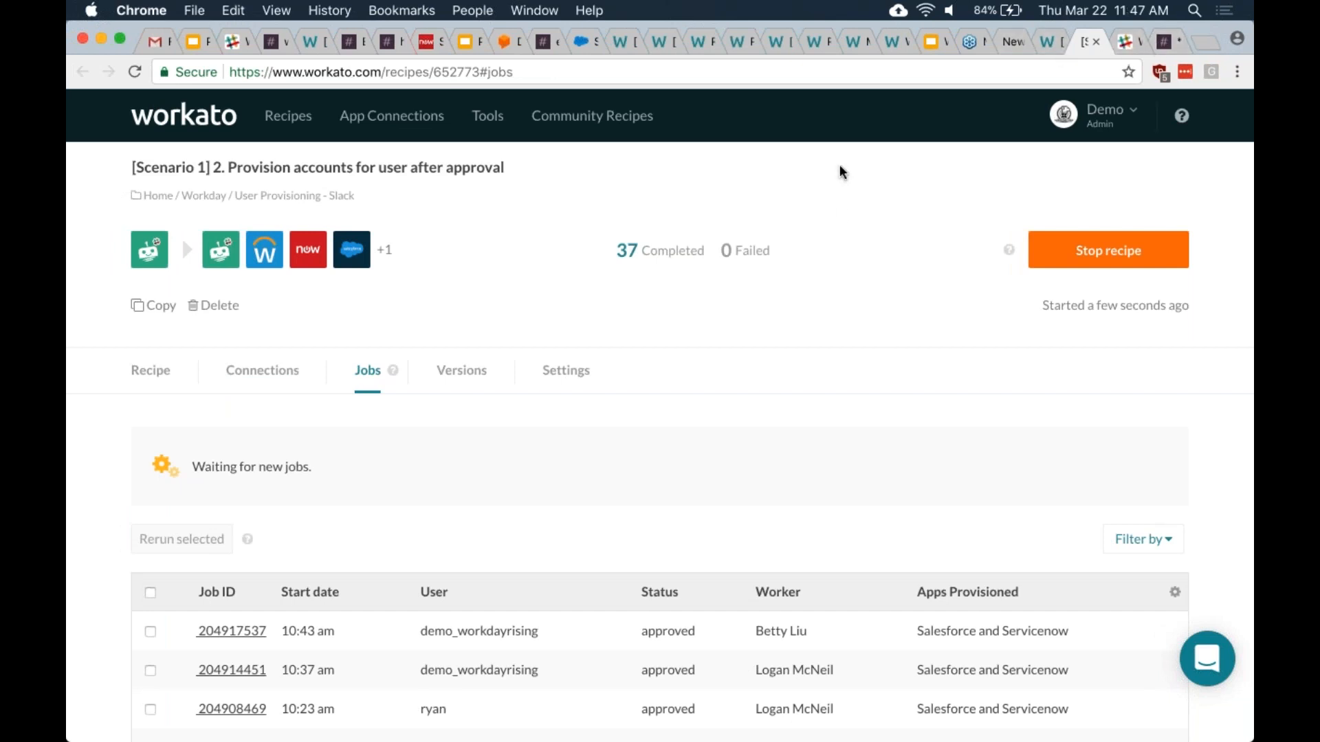
{"action": "scroll", "coordinate": [819, 186], "scroll_direction": "down", "scroll_amount": 2}
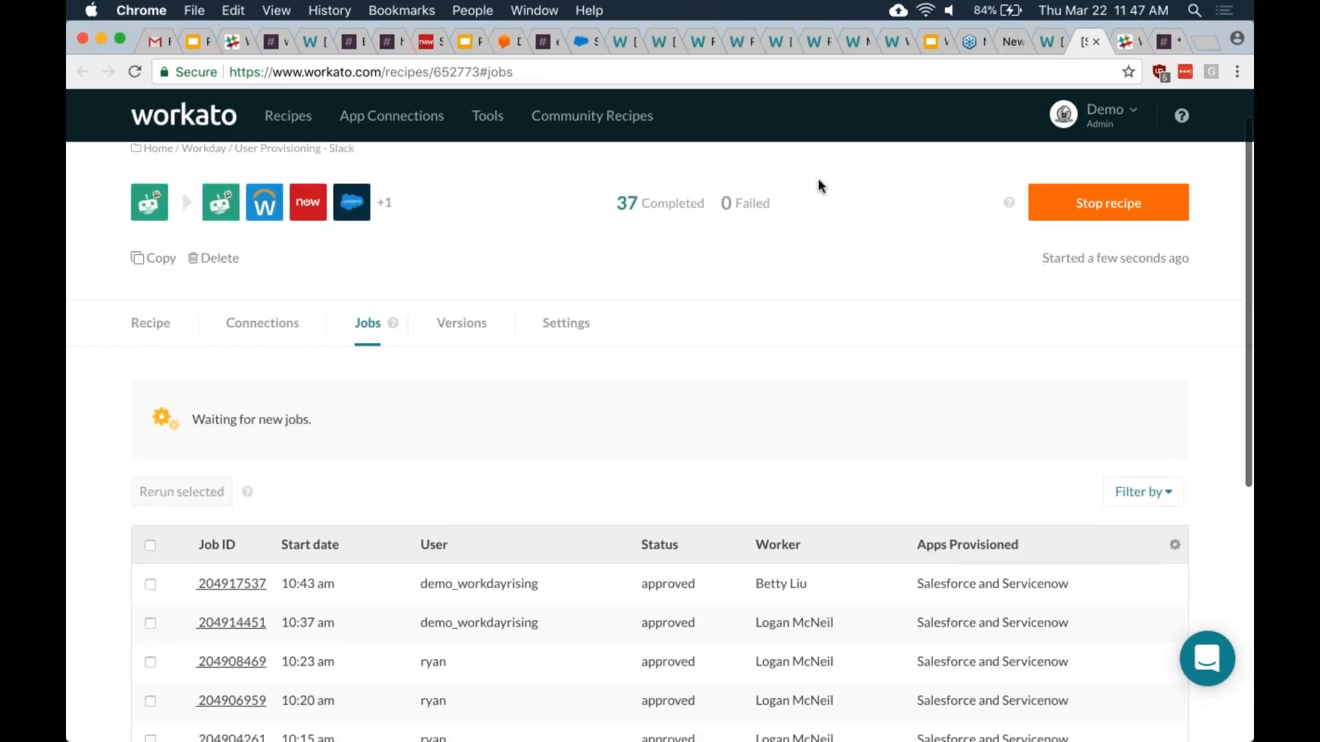
{"action": "left_click", "coordinate": [1050, 43]}
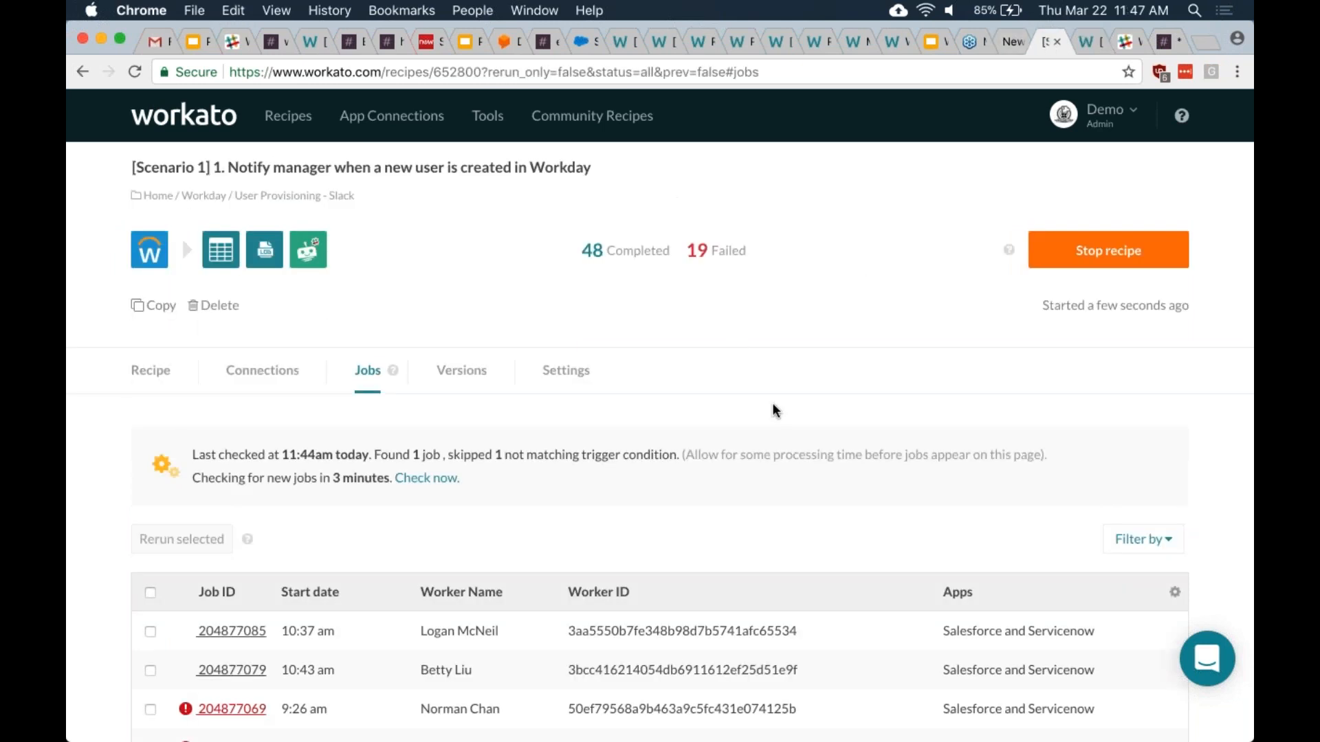
- Review both Workato recipes' jobs and Slack's #employee_onboarding channel, ending on a new Chrome tab
{"action": "scroll", "coordinate": [772, 410], "scroll_direction": "down", "scroll_amount": 4}
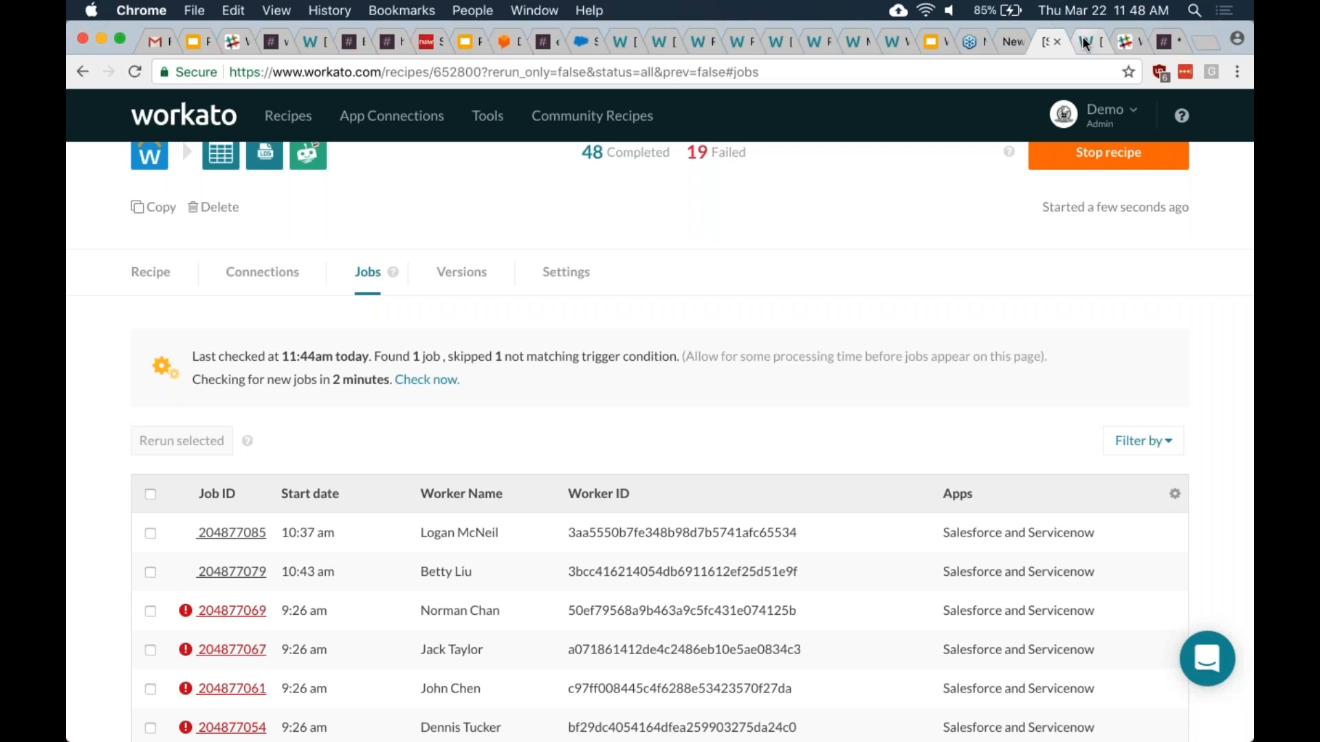
{"action": "left_click", "coordinate": [1085, 44]}
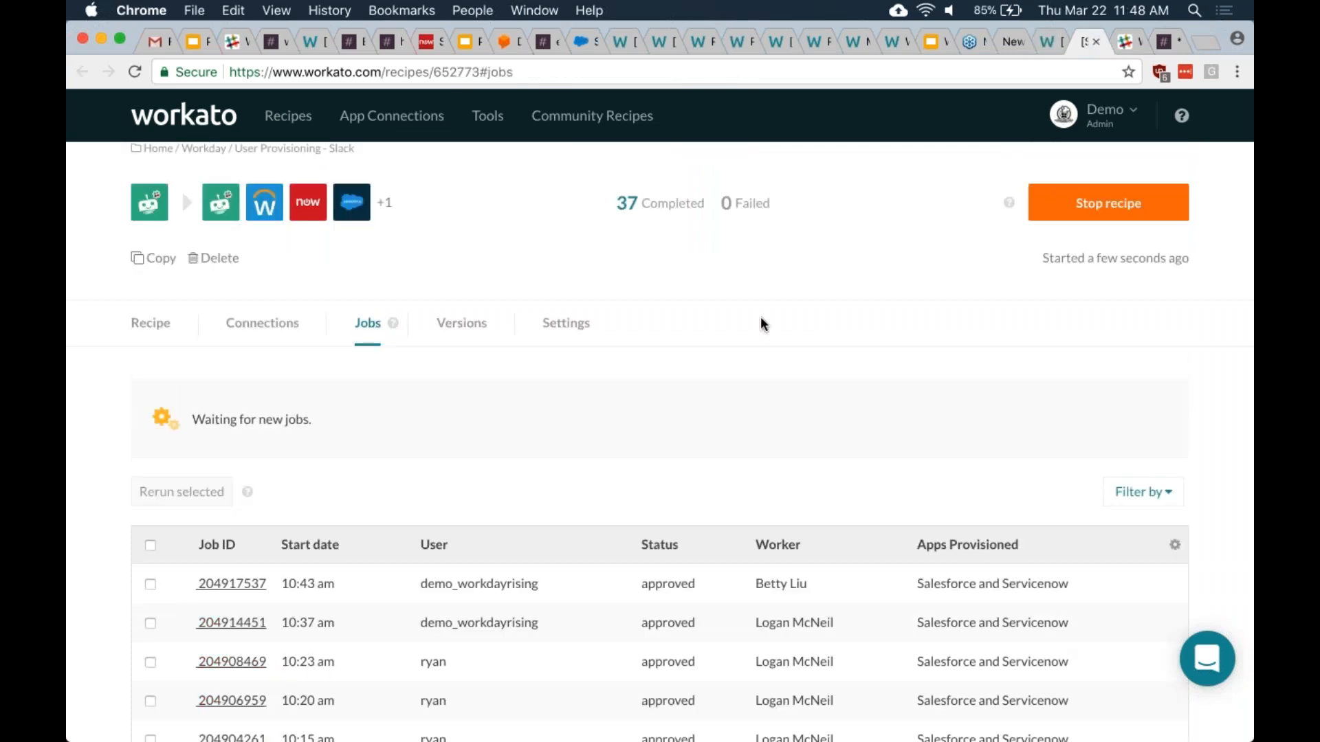
{"action": "scroll", "coordinate": [761, 318], "scroll_direction": "up", "scroll_amount": 1}
{"action": "left_click", "coordinate": [1045, 41]}
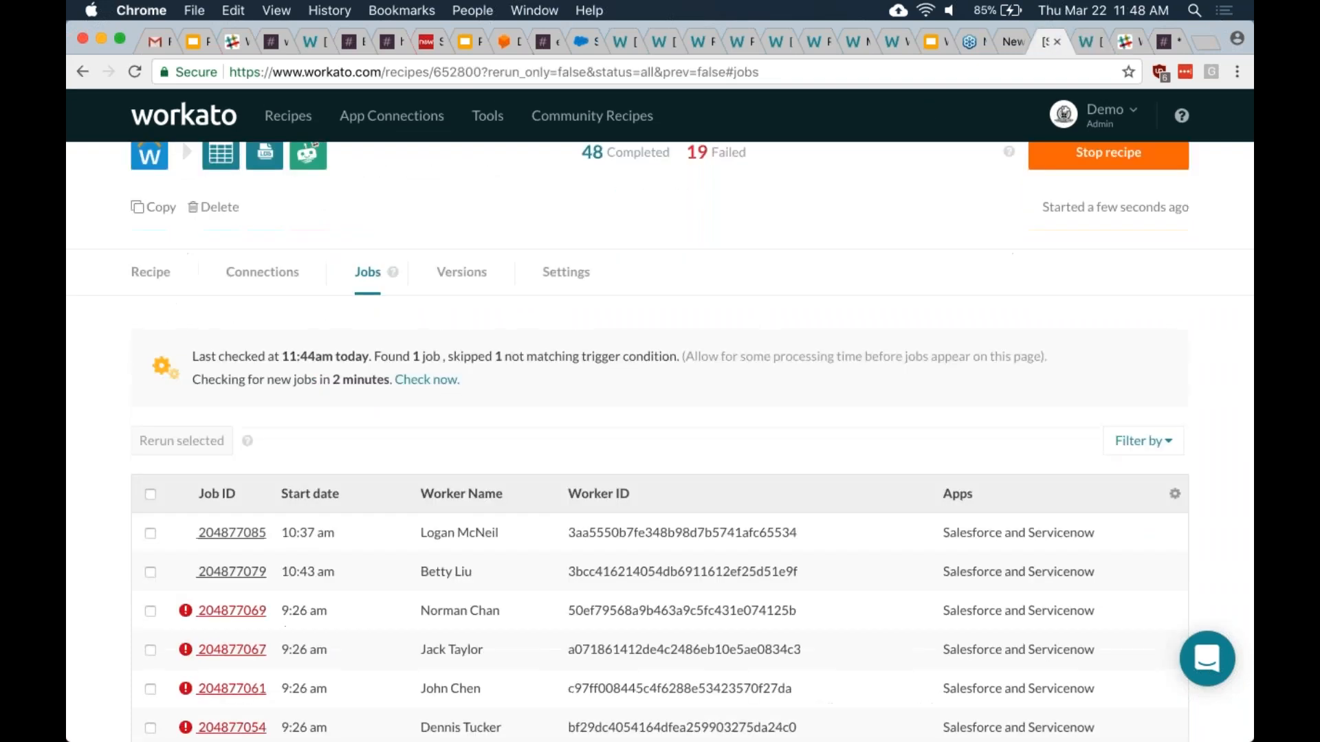
{"action": "left_click", "coordinate": [1134, 43]}
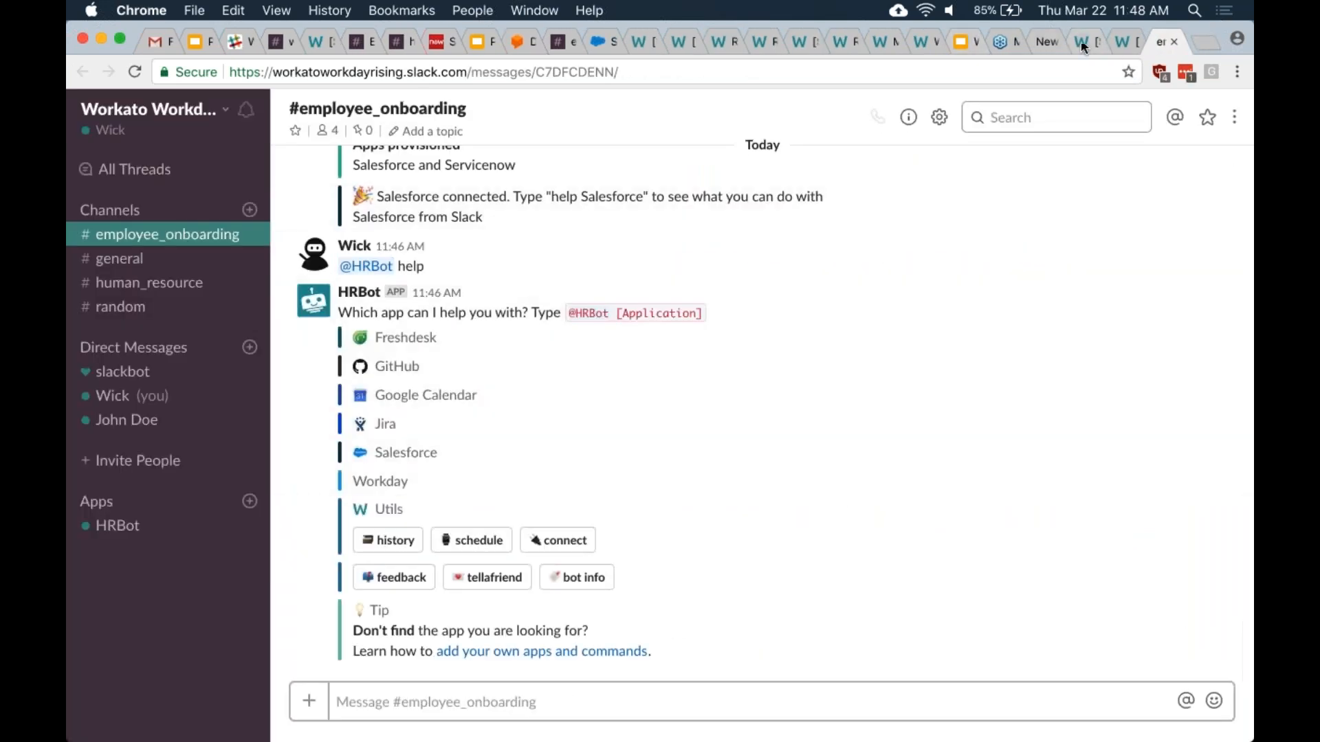
{"action": "left_click", "coordinate": [1045, 40]}
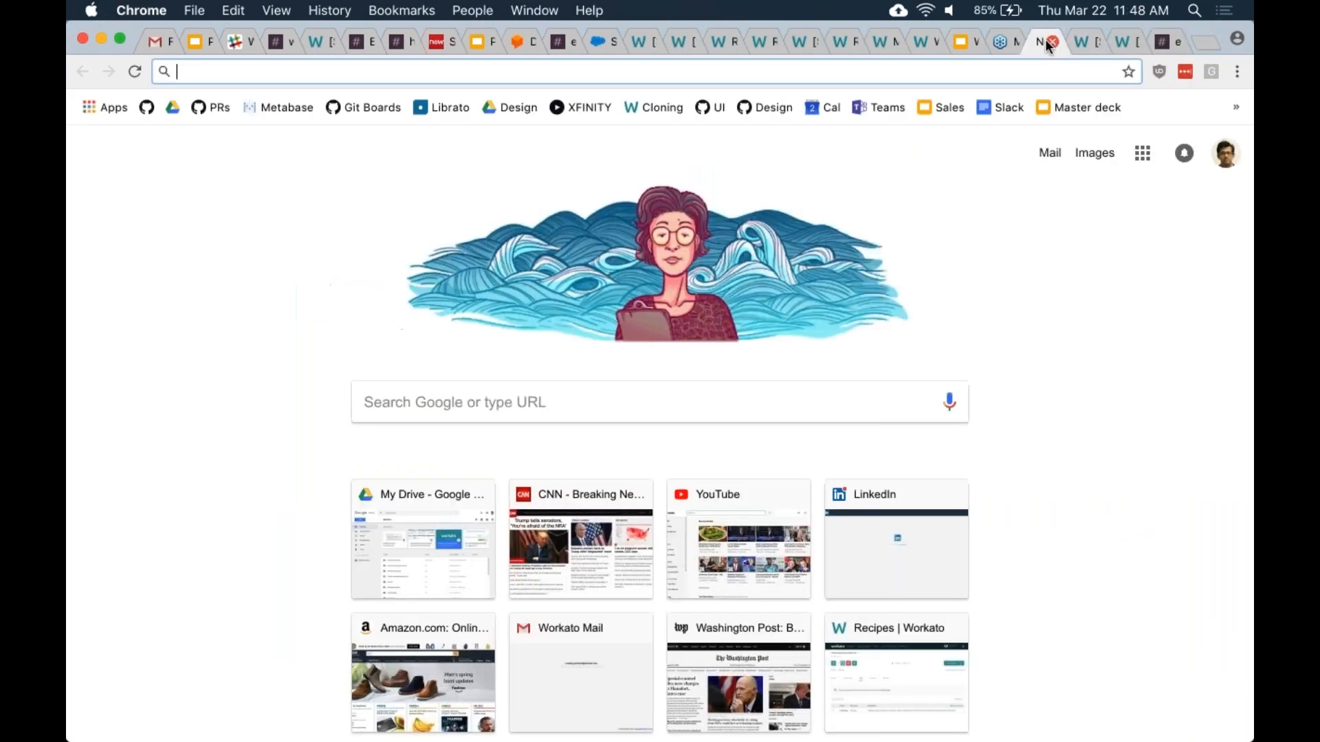
- Close the new Chrome tab and scroll to the top of the Notify manager jobs list
{"action": "left_click", "coordinate": [1053, 41]}
{"action": "scroll", "coordinate": [181, 226], "scroll_direction": "up", "scroll_amount": 3}
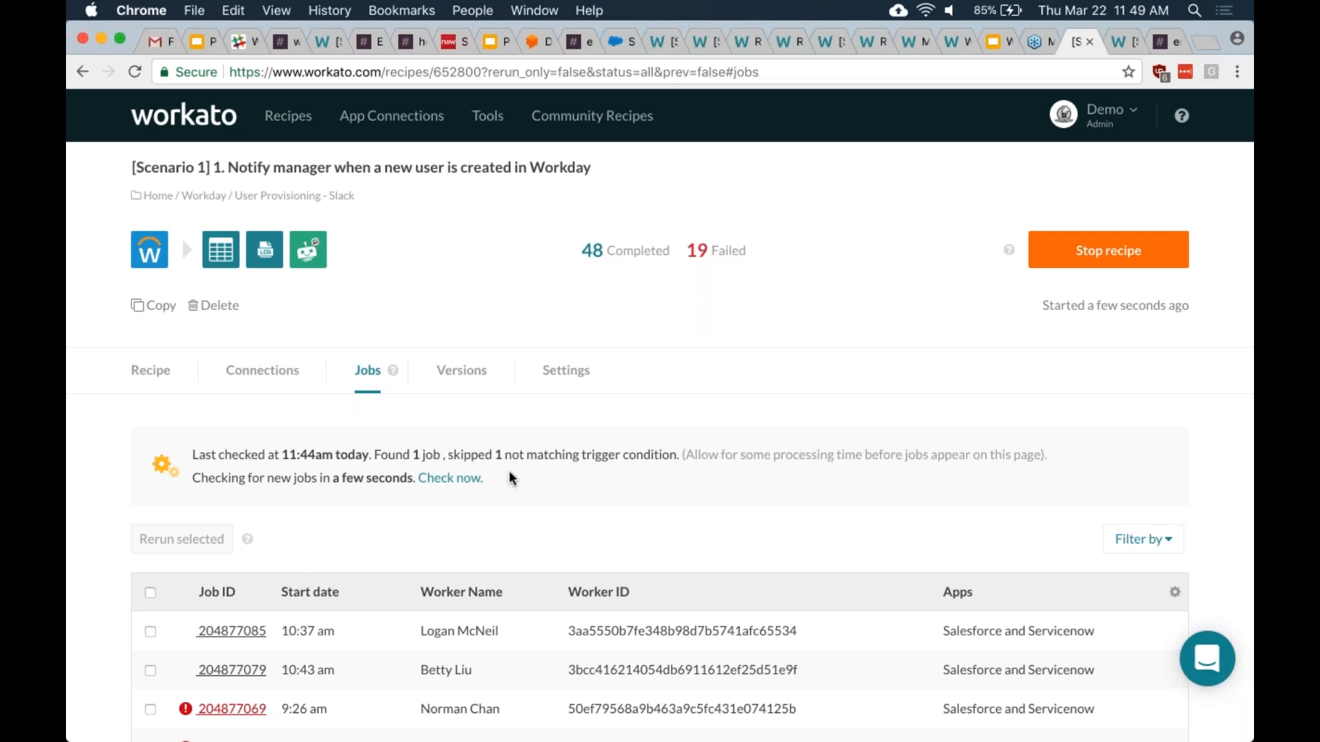
- Rerun job 204877085 from its job report and go back to the recipe's jobs list
{"action": "scroll", "coordinate": [300, 585], "scroll_direction": "down", "scroll_amount": 1}
{"action": "scroll", "coordinate": [300, 586], "scroll_direction": "up", "scroll_amount": 1}
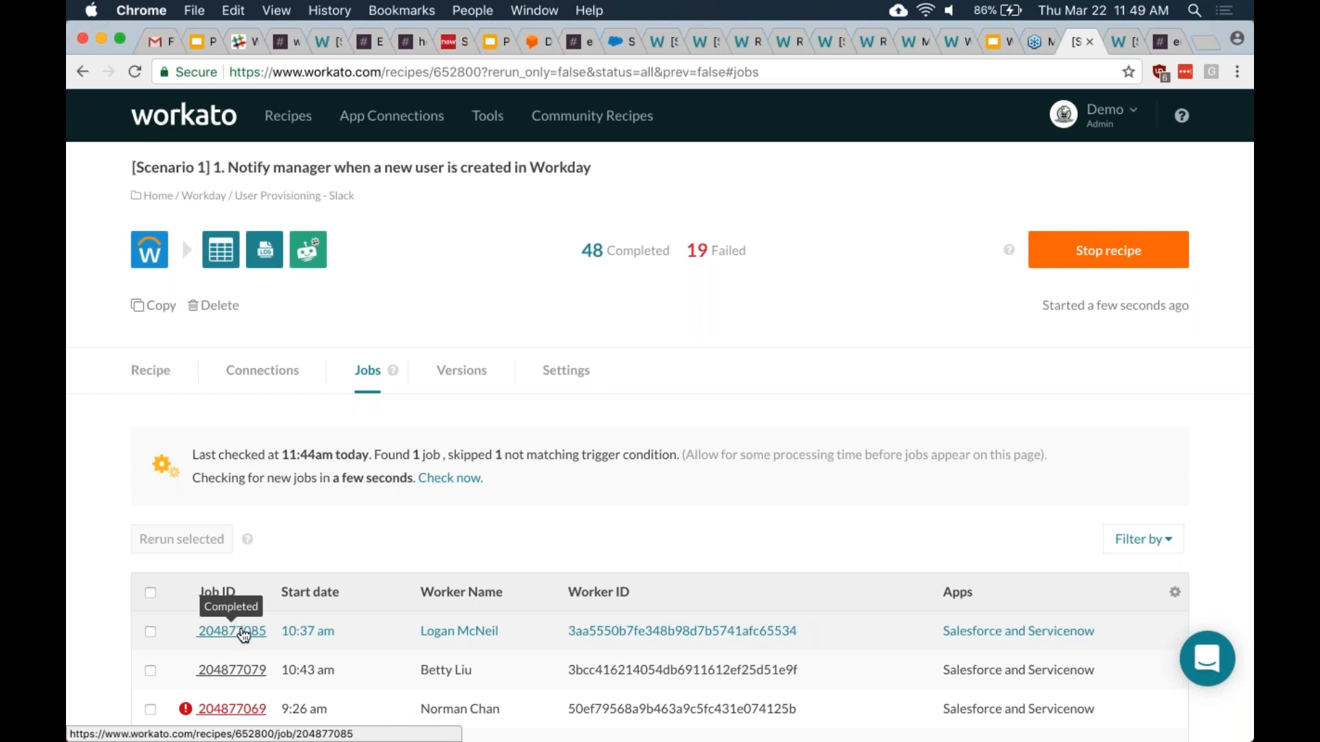
{"action": "left_click", "coordinate": [242, 631]}
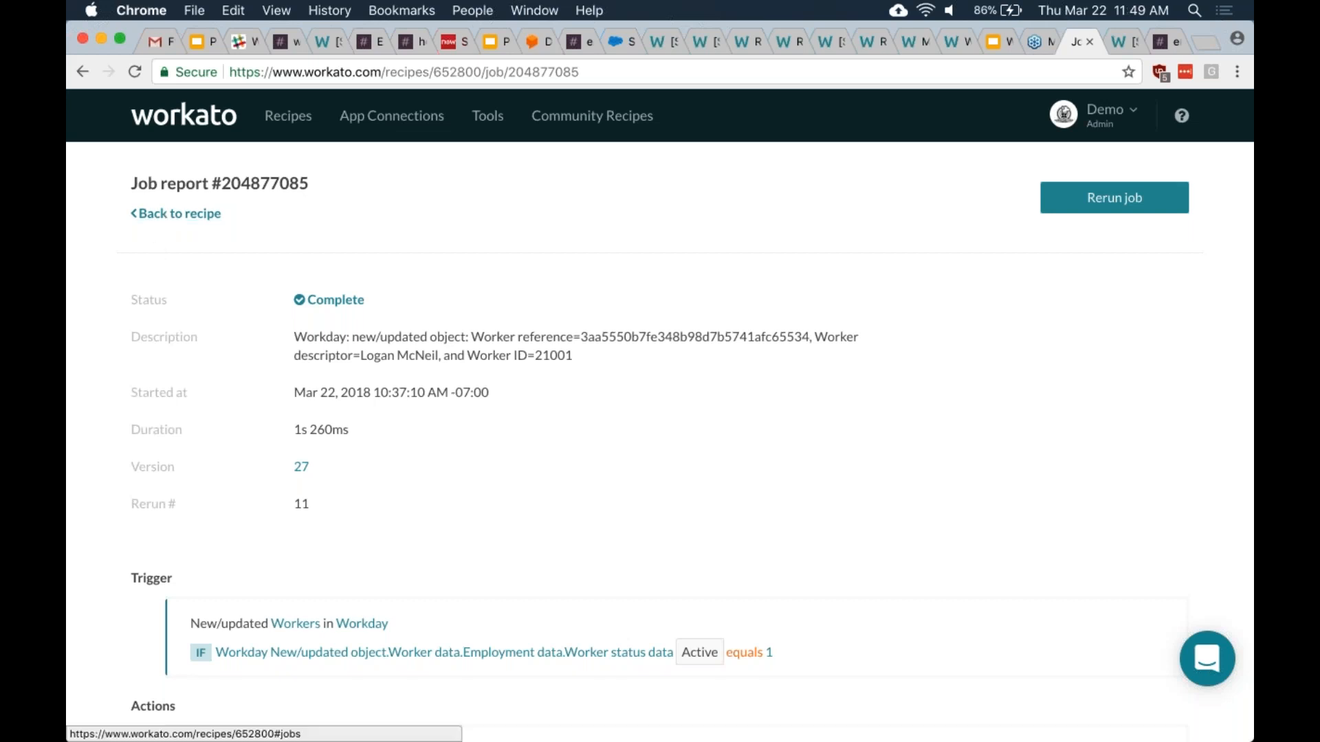
{"action": "left_click", "coordinate": [1081, 210]}
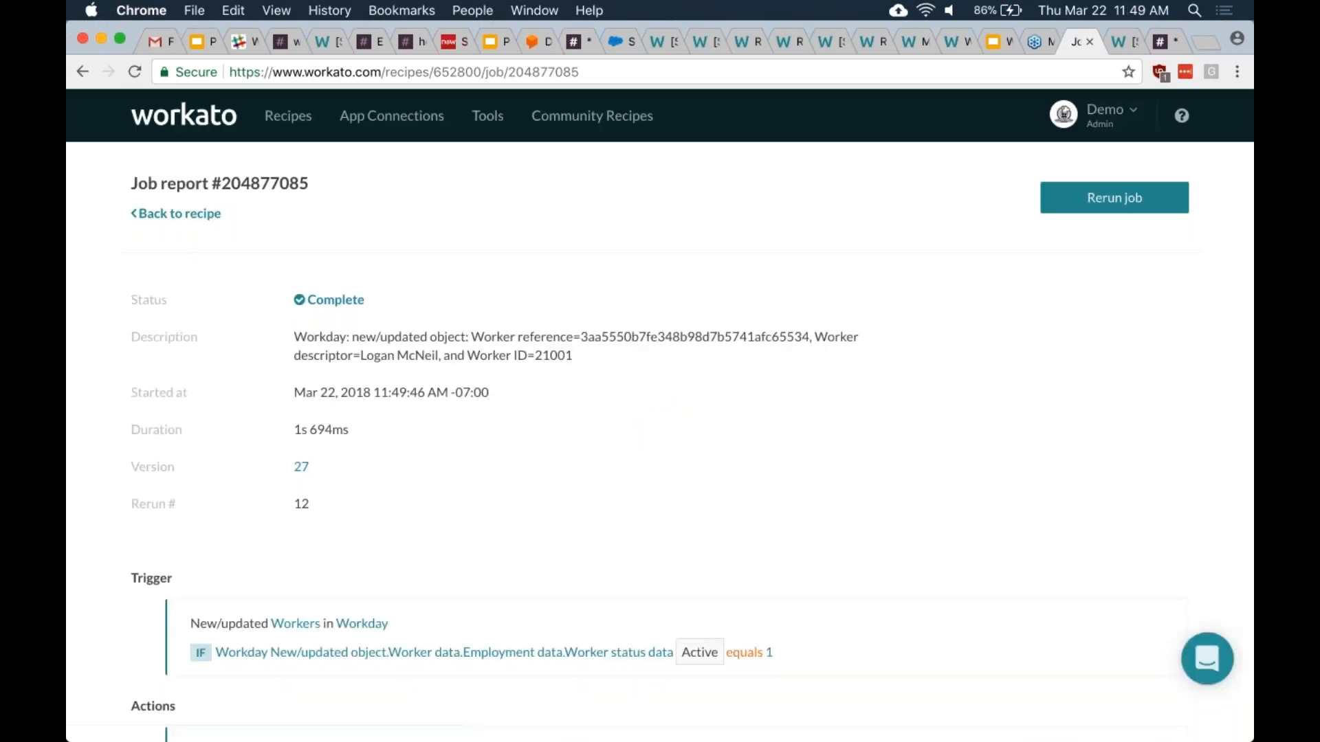
{"action": "left_click", "coordinate": [206, 213]}
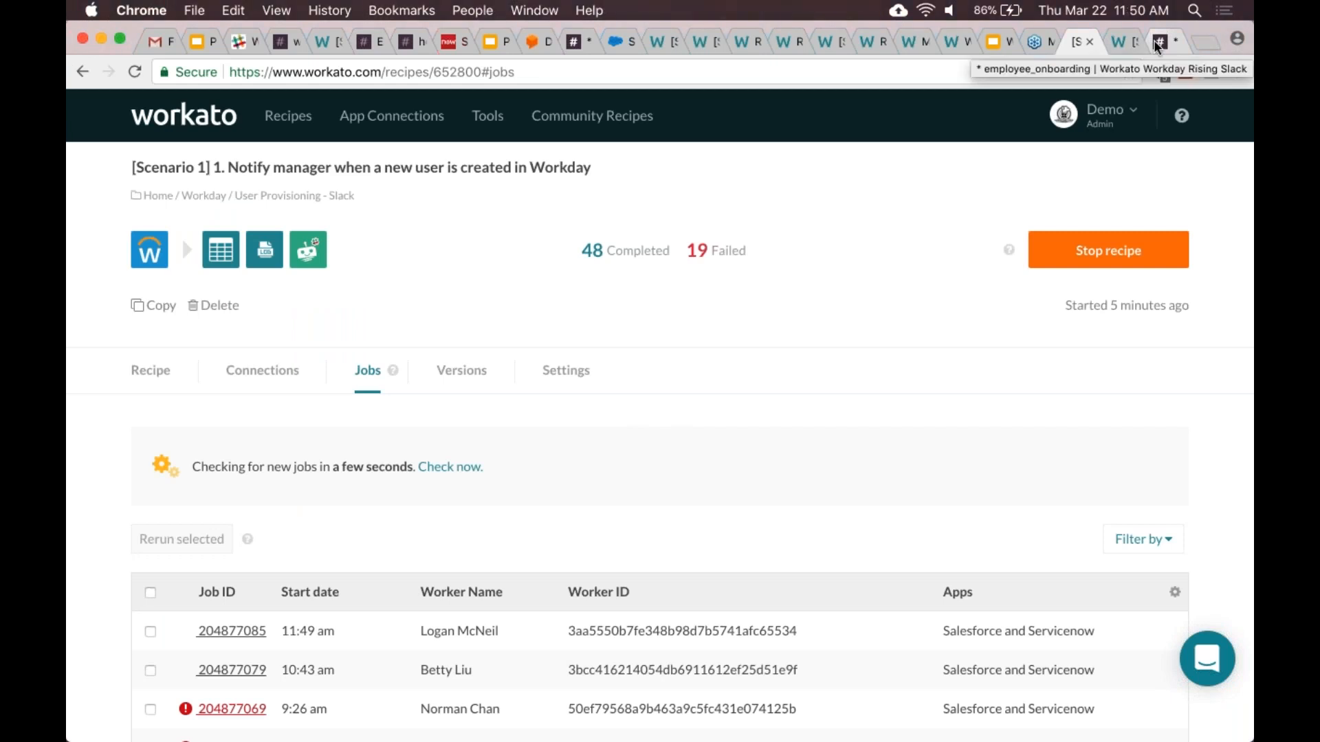
- Switch to Slack's #employee_onboarding to see the 11:49 AM accounts-provisioned notice
{"action": "left_click", "coordinate": [1159, 46]}
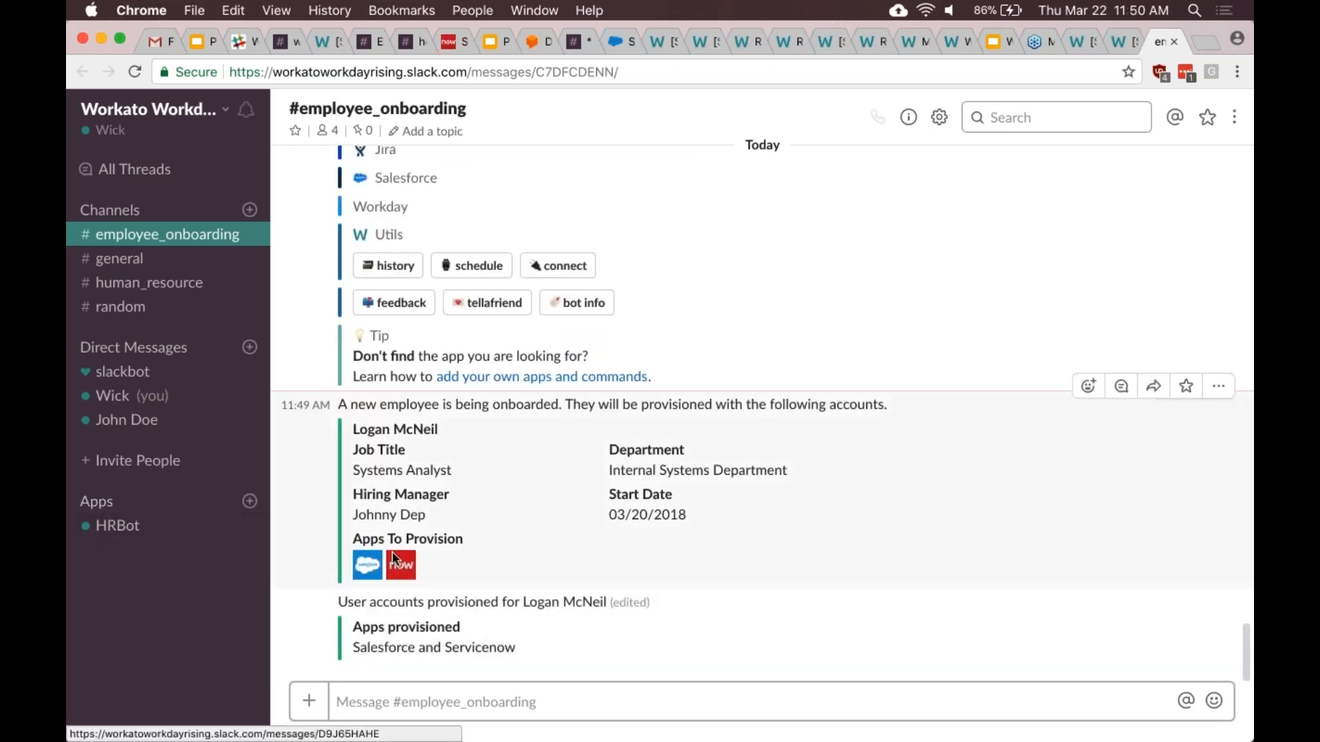
- Send 'help' to HRBot in its direct message to get the supported apps list
{"action": "left_click", "coordinate": [118, 526]}
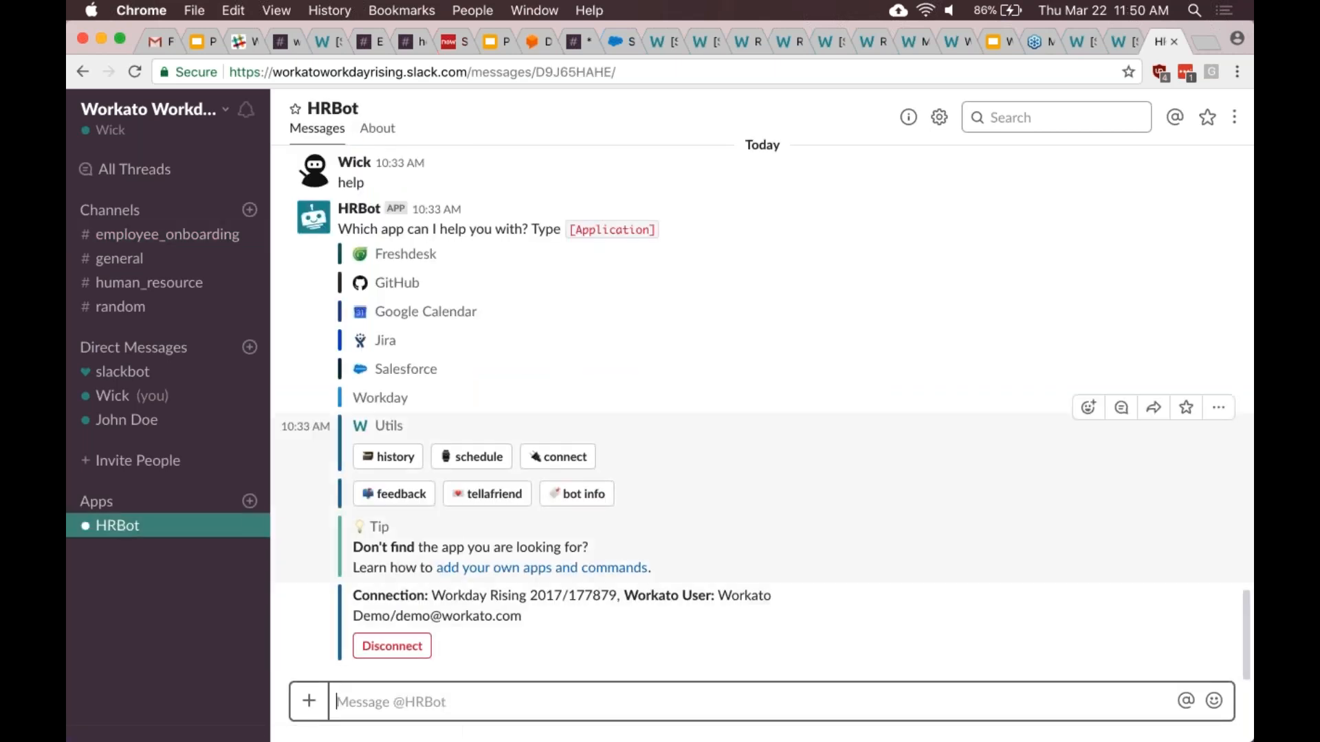
{"action": "left_click", "coordinate": [130, 233]}
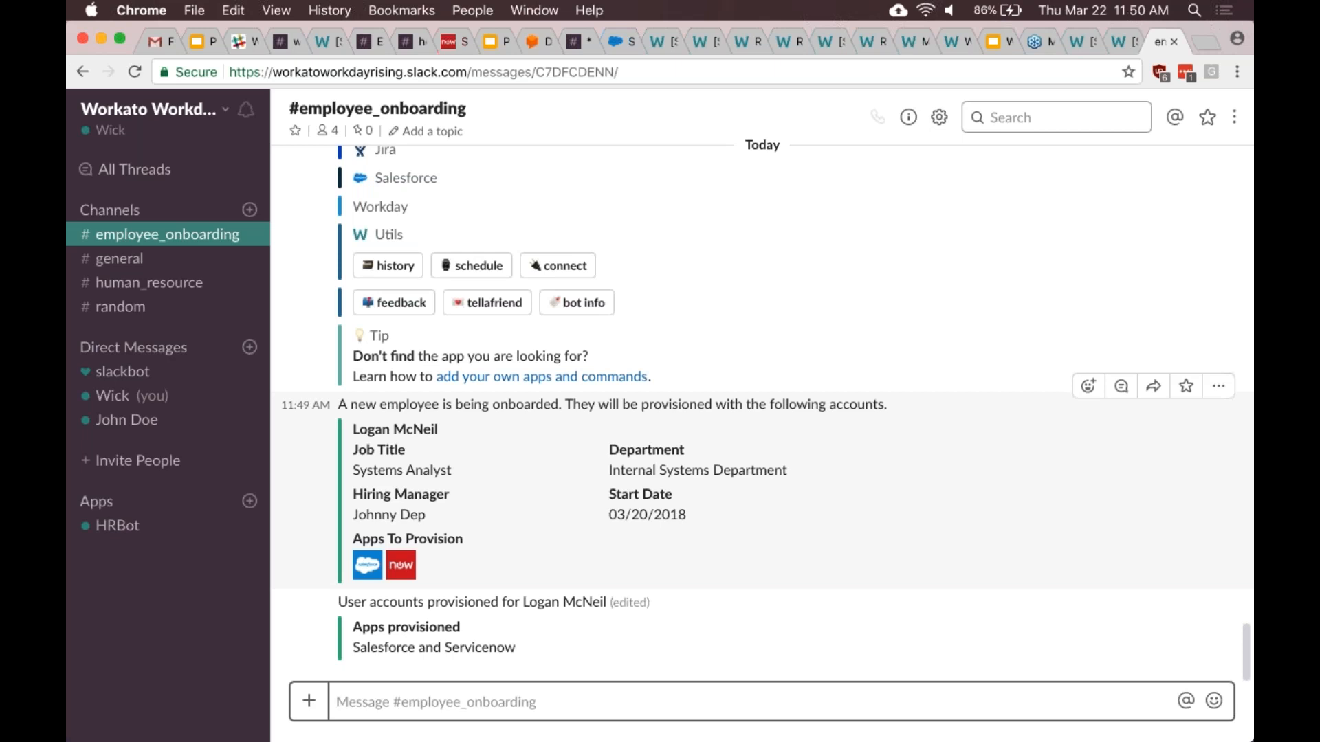
{"action": "left_click", "coordinate": [120, 526]}
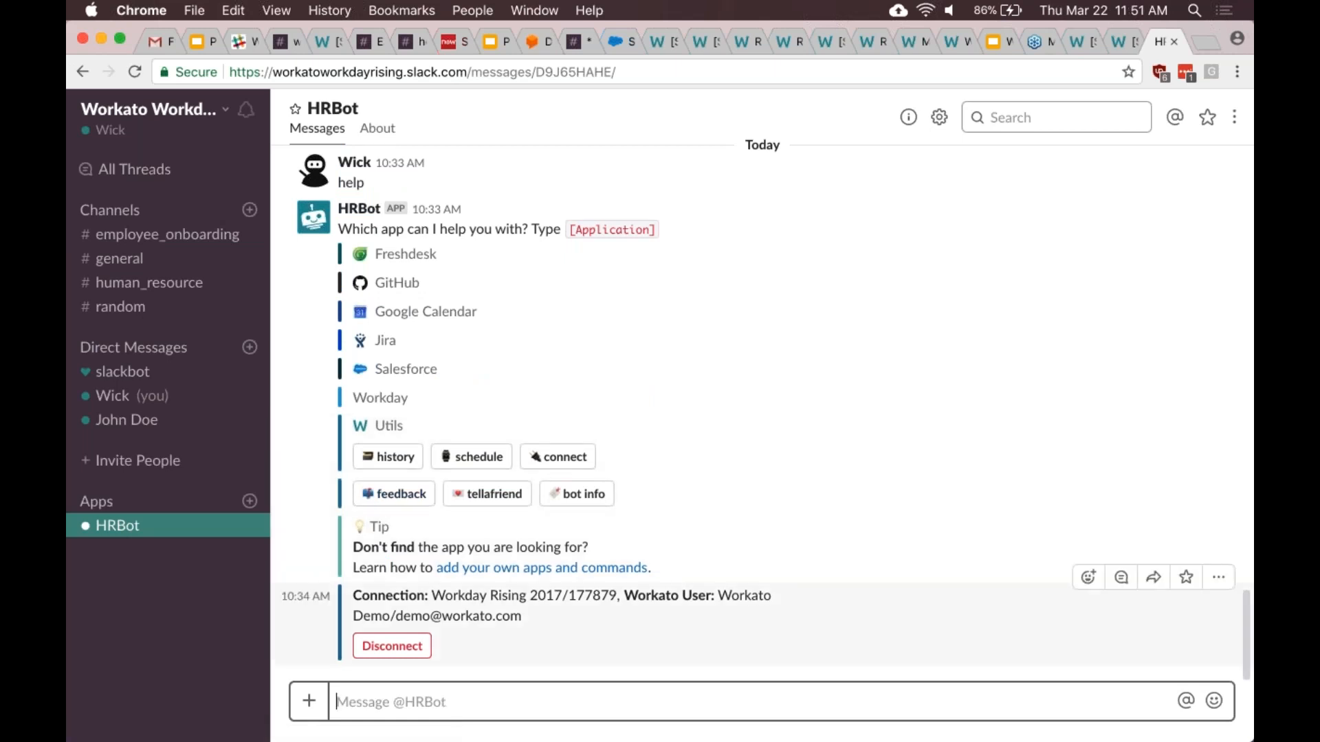
{"action": "type", "text": "help"}
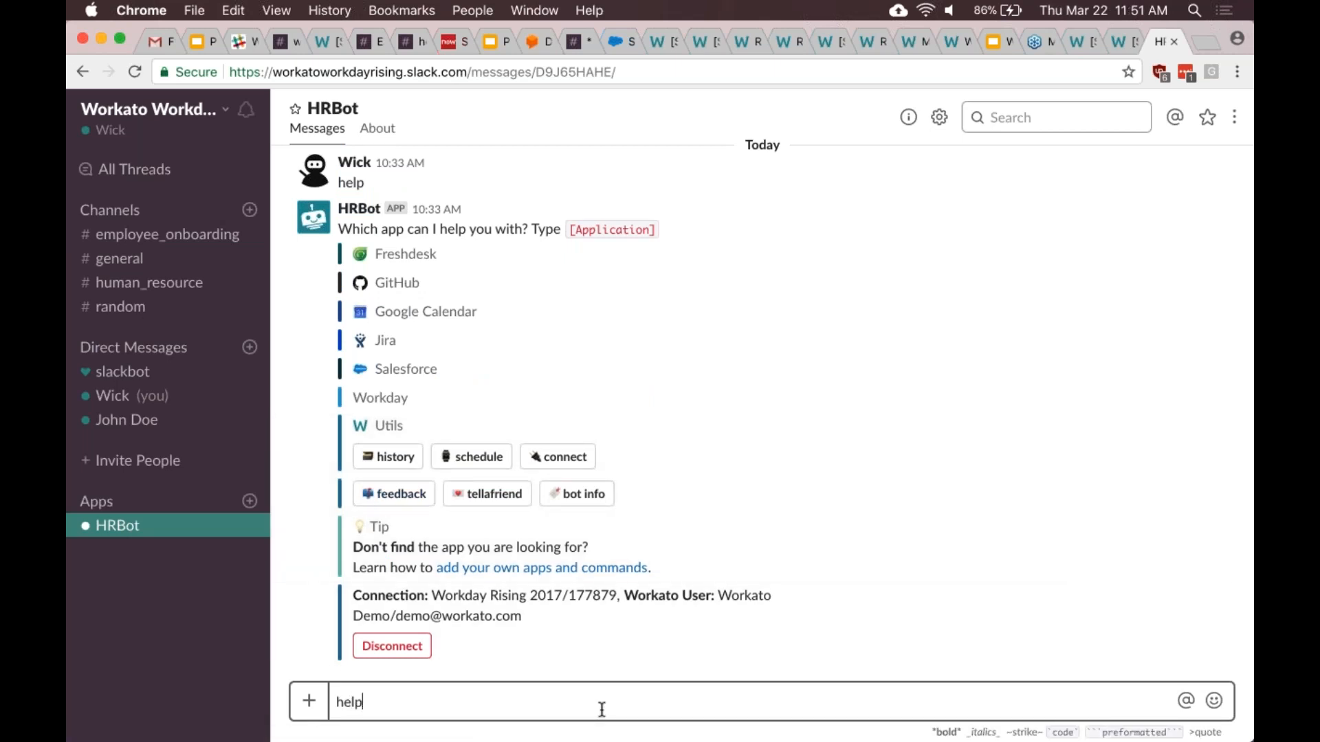
{"action": "key", "text": "Return"}
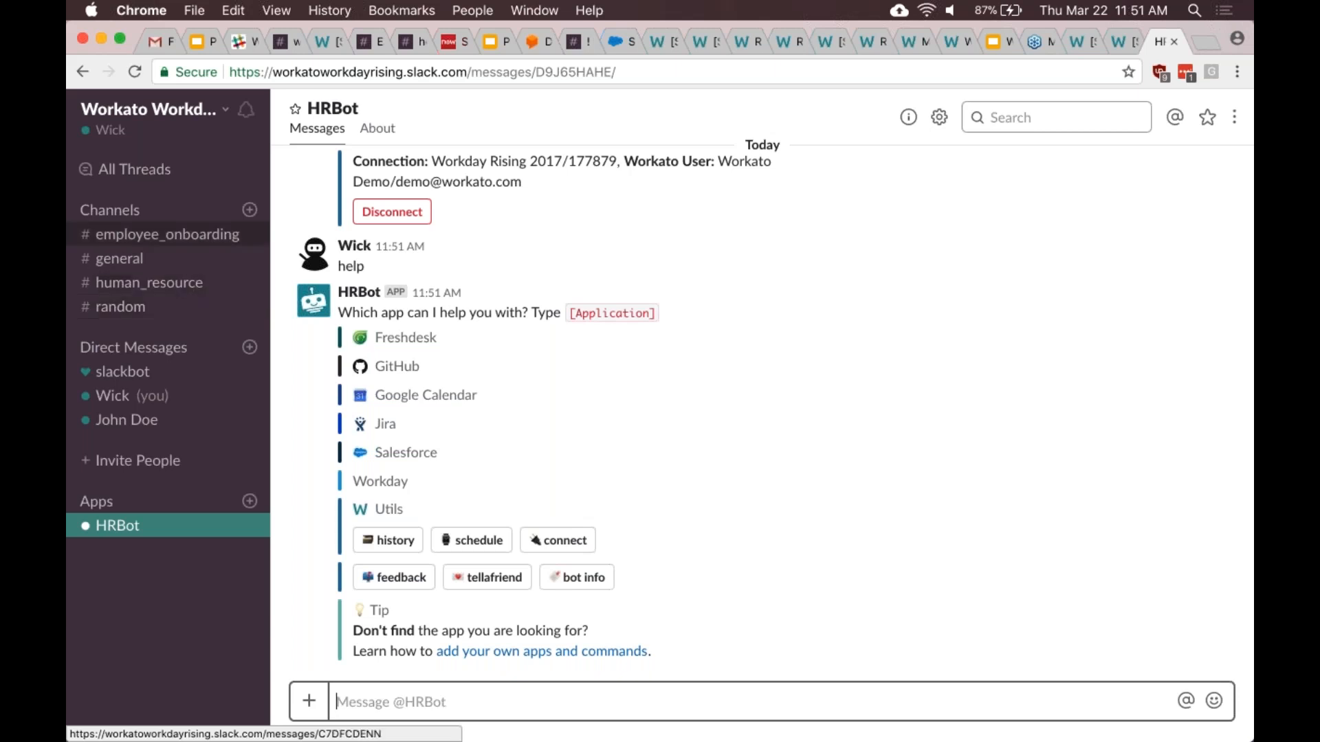
- Disconnect the Workday Rising Workbot connection and go back to #employee_onboarding
{"action": "left_click", "coordinate": [379, 218]}
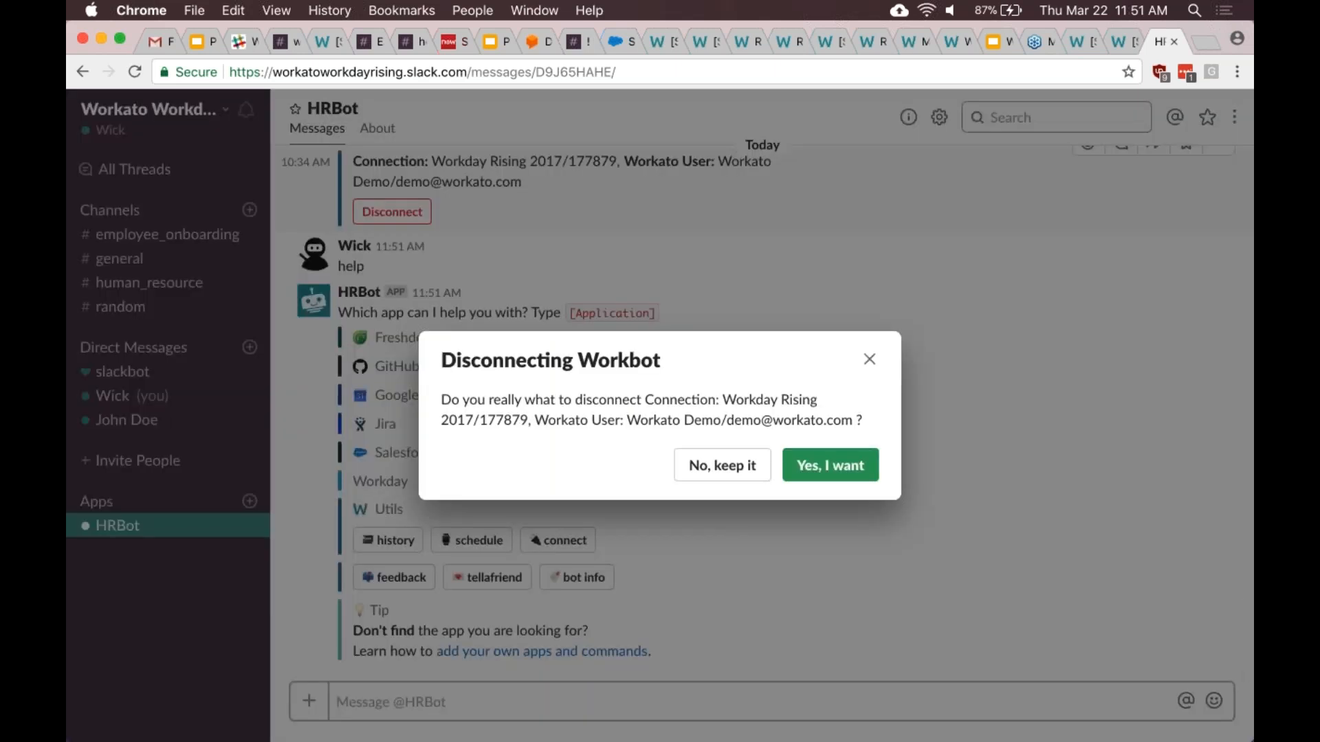
{"action": "left_click", "coordinate": [831, 466]}
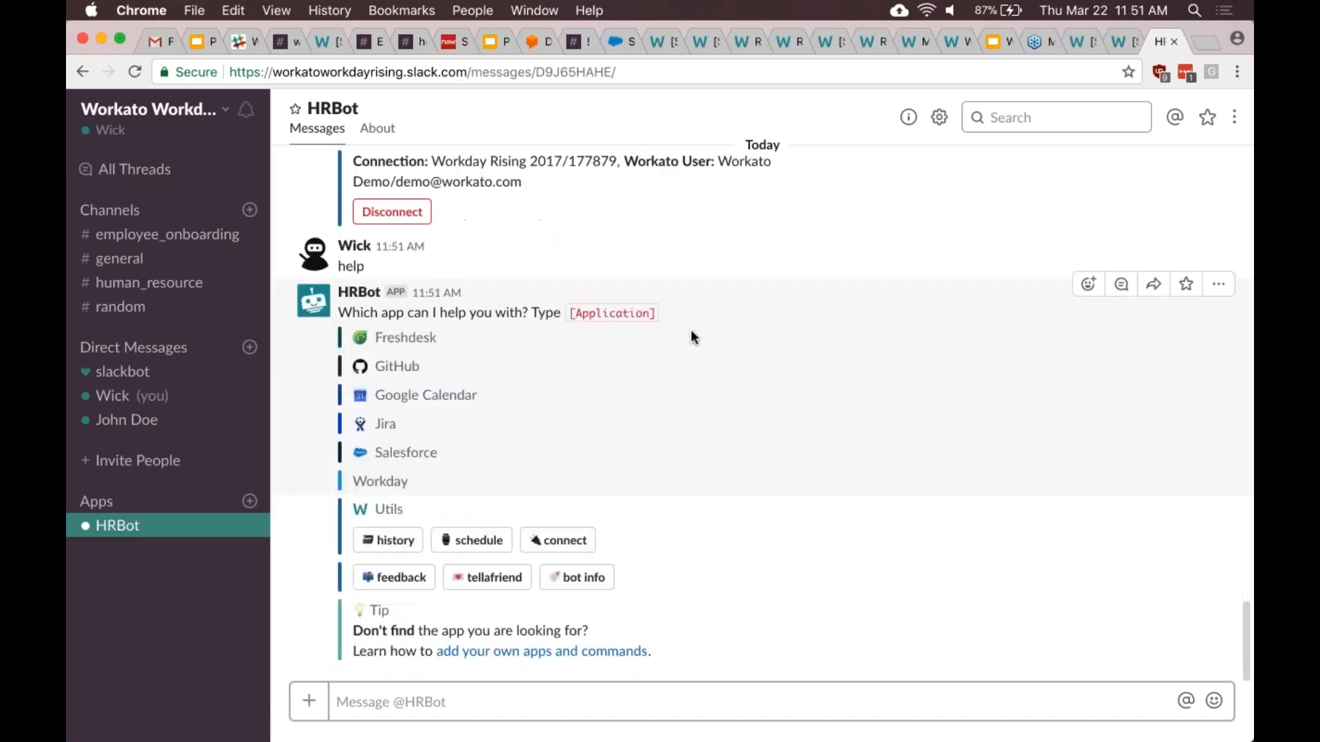
{"action": "left_click", "coordinate": [172, 237]}
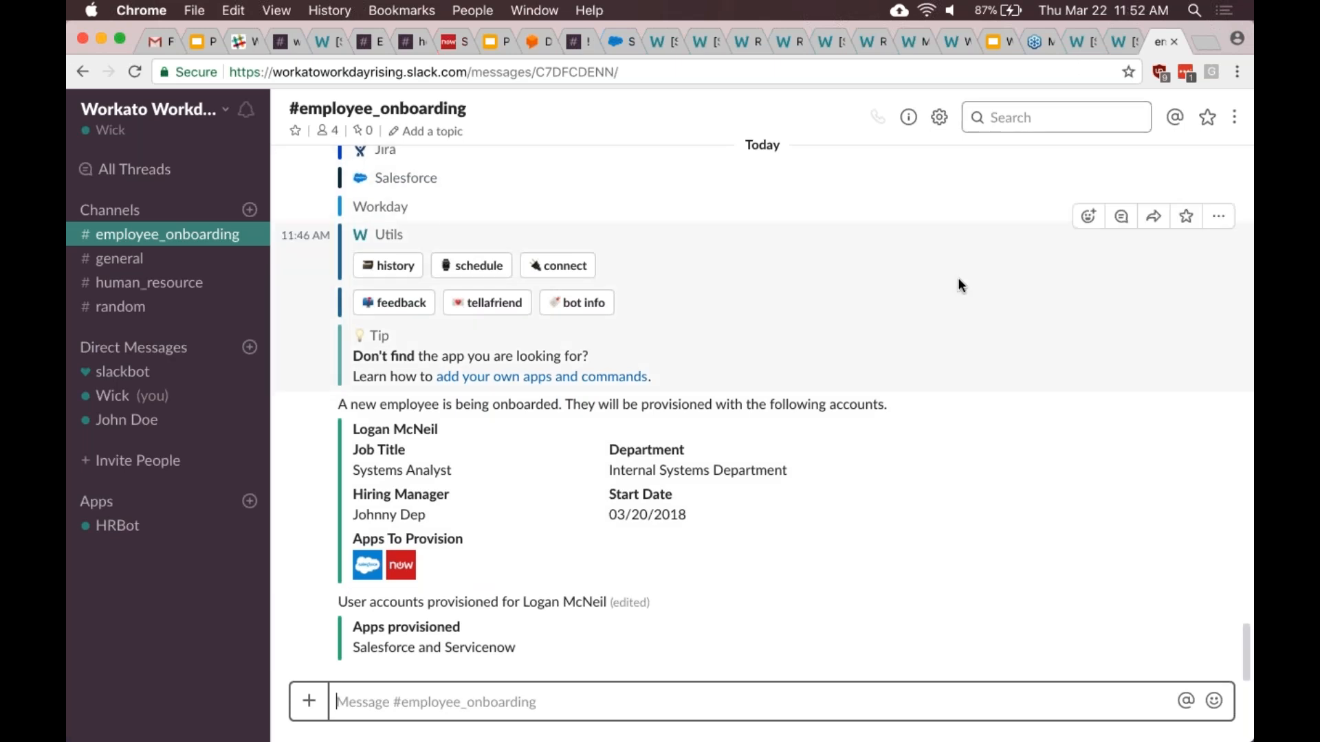
{"action": "scroll", "coordinate": [960, 282], "scroll_direction": "up", "scroll_amount": 3}
{"action": "scroll", "coordinate": [958, 278], "scroll_direction": "up", "scroll_amount": 10}
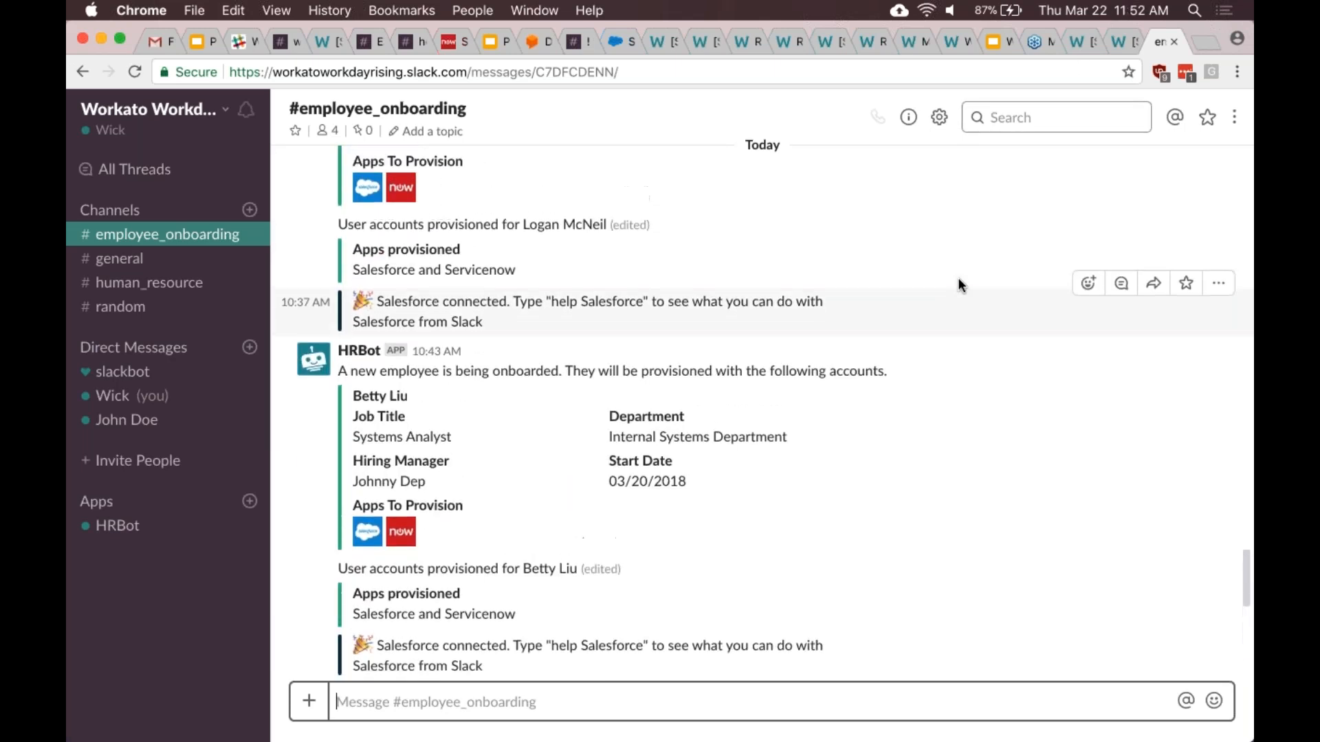
{"action": "scroll", "coordinate": [959, 278], "scroll_direction": "up", "scroll_amount": 2}
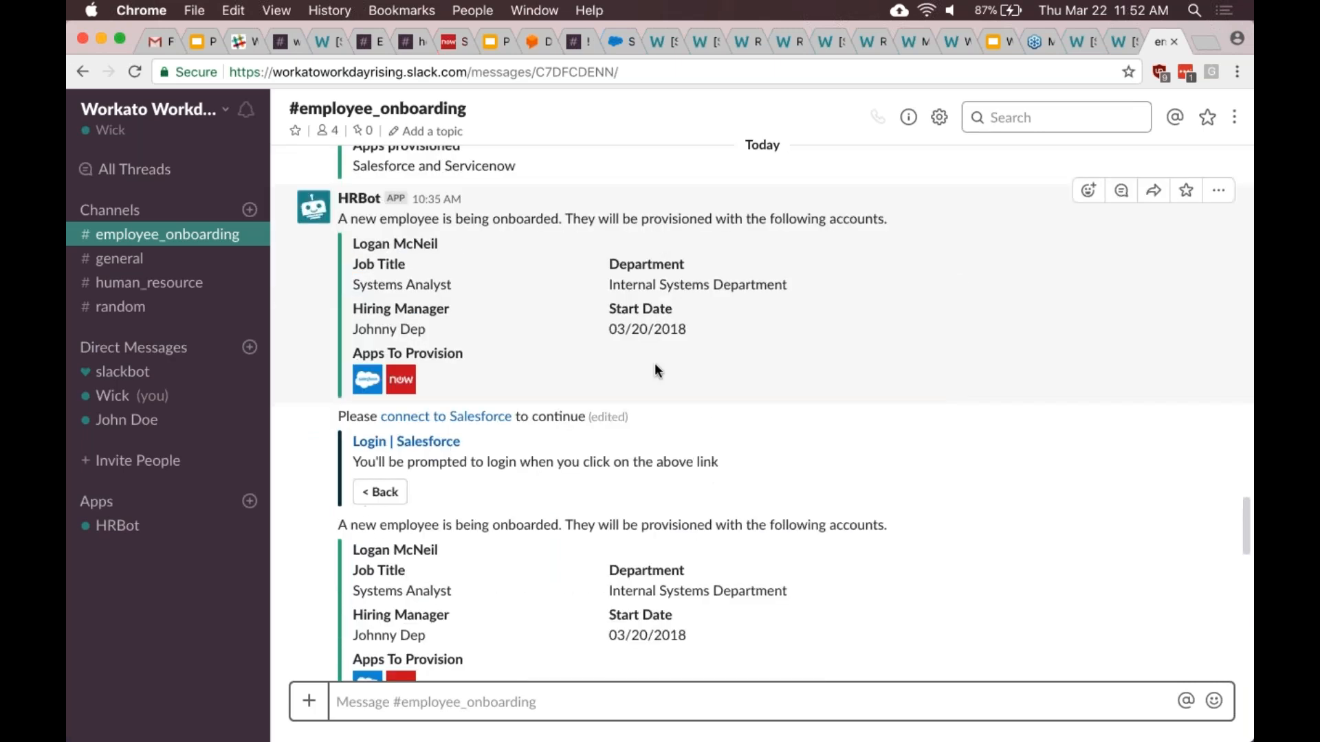
{"action": "scroll", "coordinate": [665, 366], "scroll_direction": "up", "scroll_amount": 1}
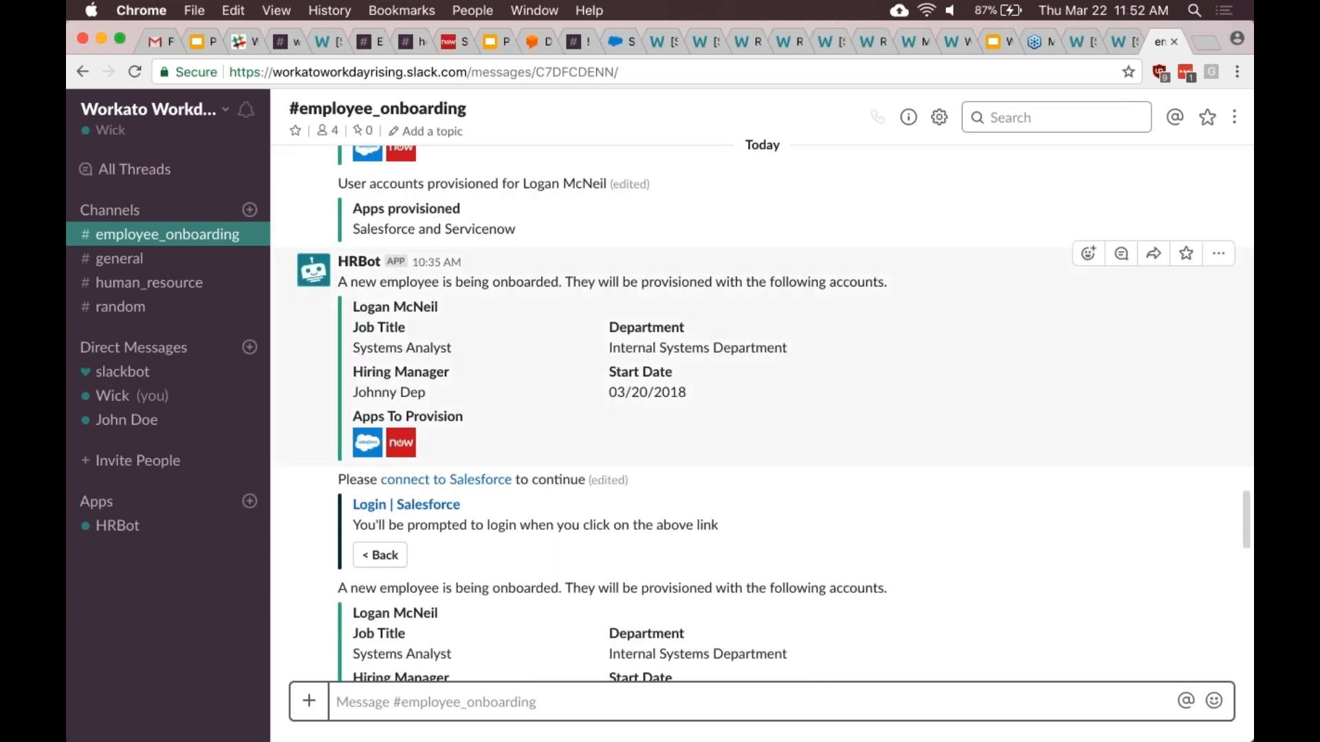
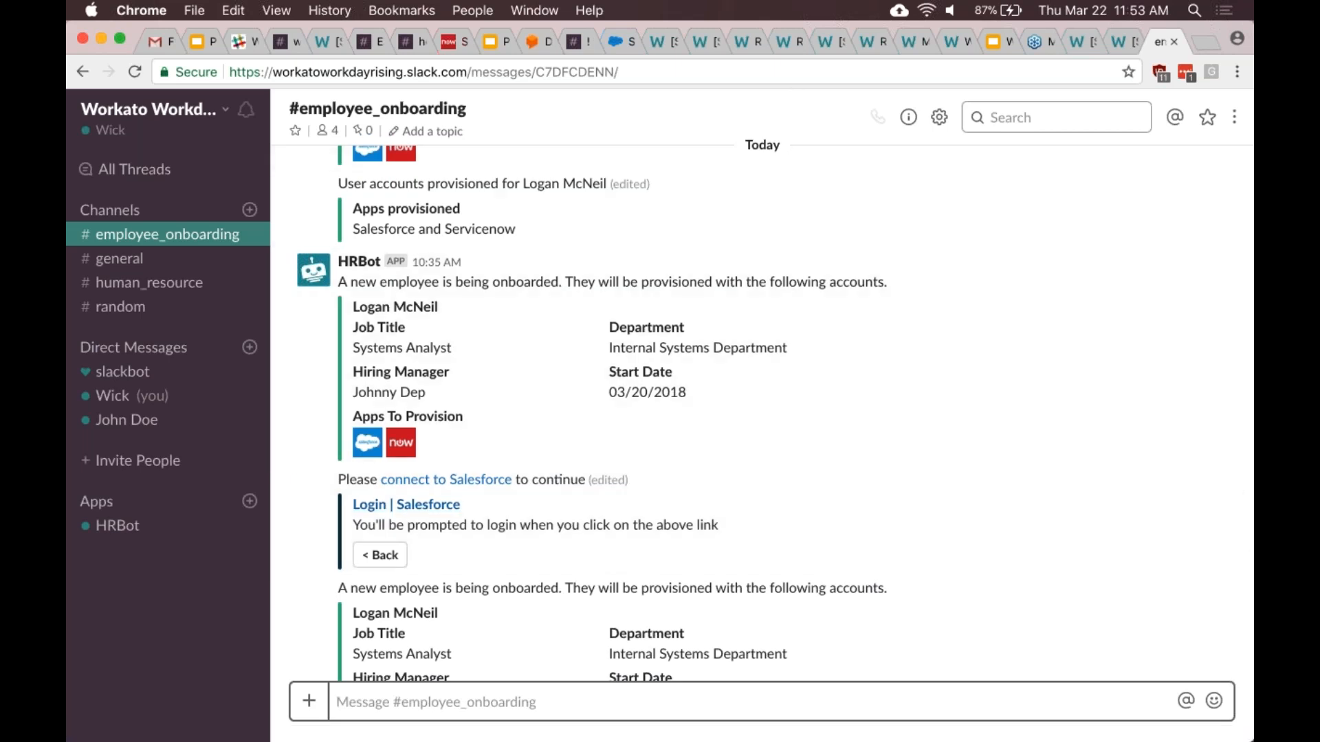
- Switch to the provisioning recipe's Jobs page showing 37 completed and 0 failed jobs
{"action": "left_click", "coordinate": [1111, 47]}
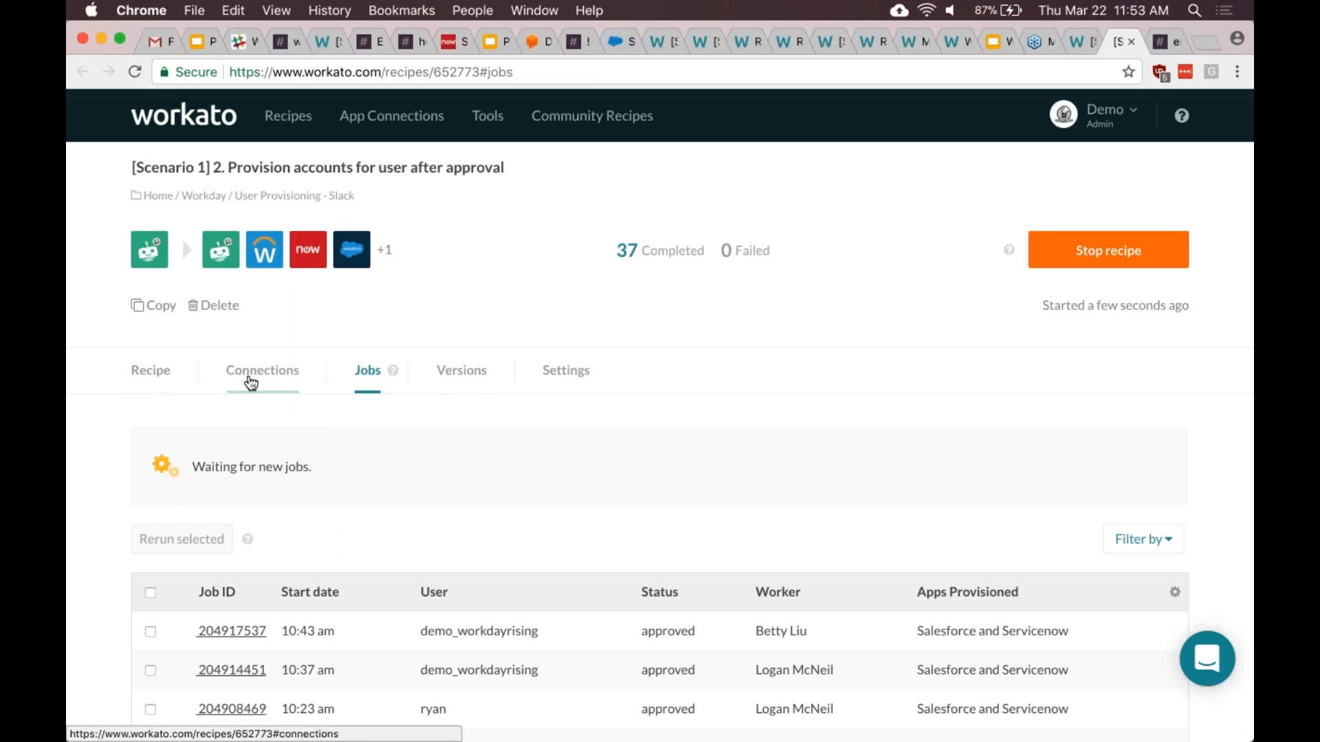
- Check the recipe's Workday and Salesforce connections, then bring up its Settings
{"action": "left_click", "coordinate": [250, 382]}
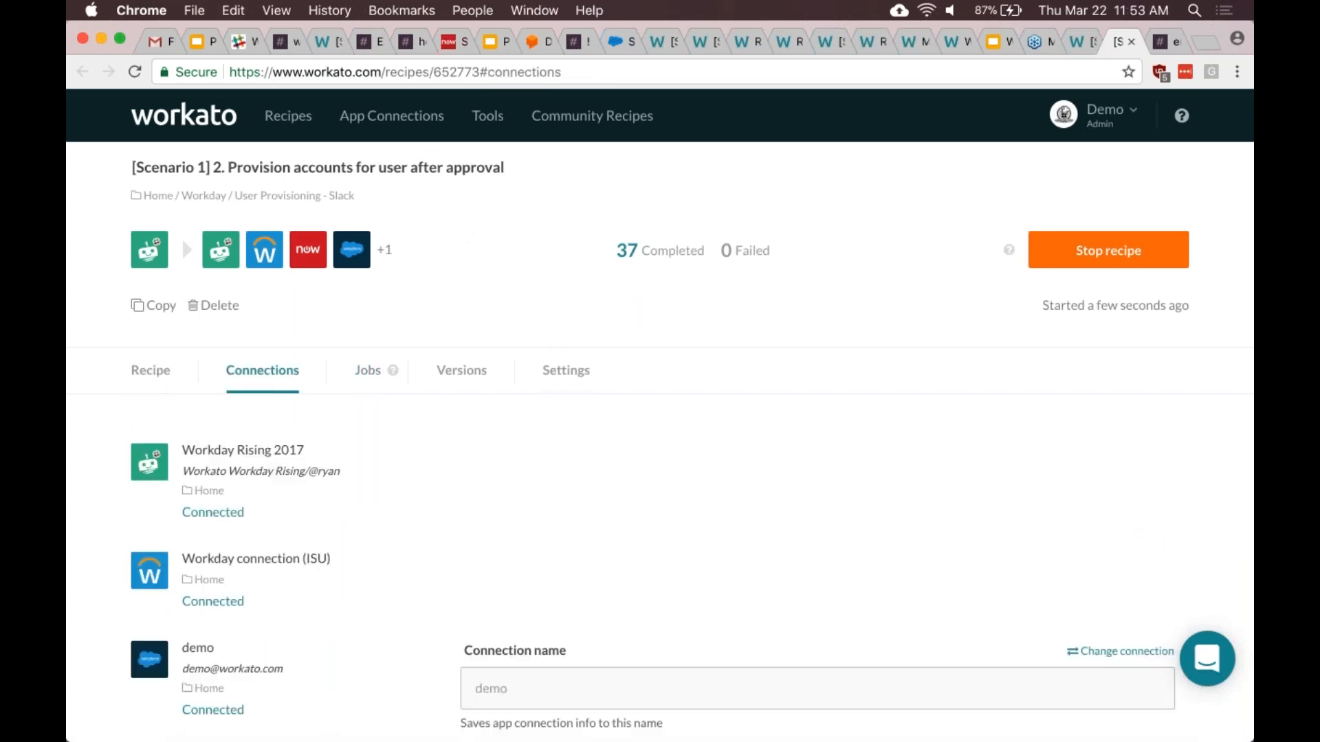
{"action": "left_click", "coordinate": [566, 370]}
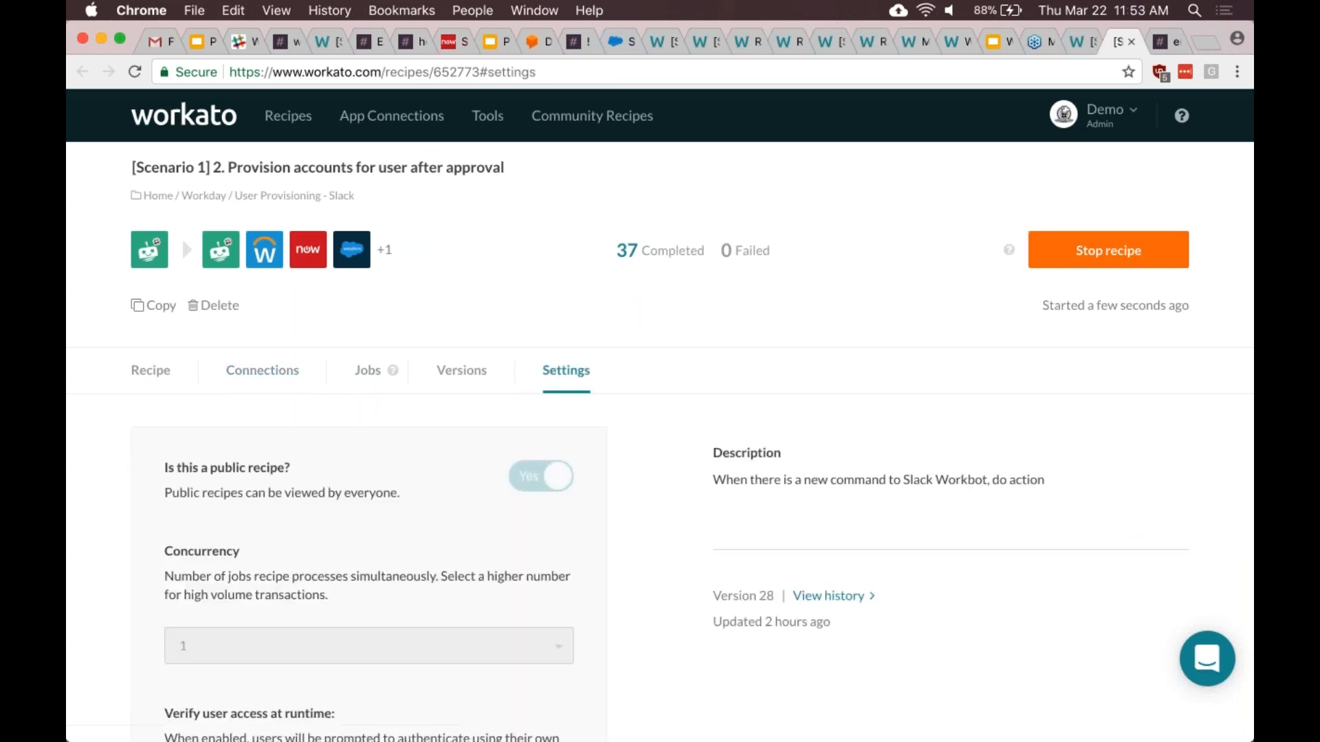
{"action": "scroll", "coordinate": [660, 447], "scroll_direction": "down", "scroll_amount": 3}
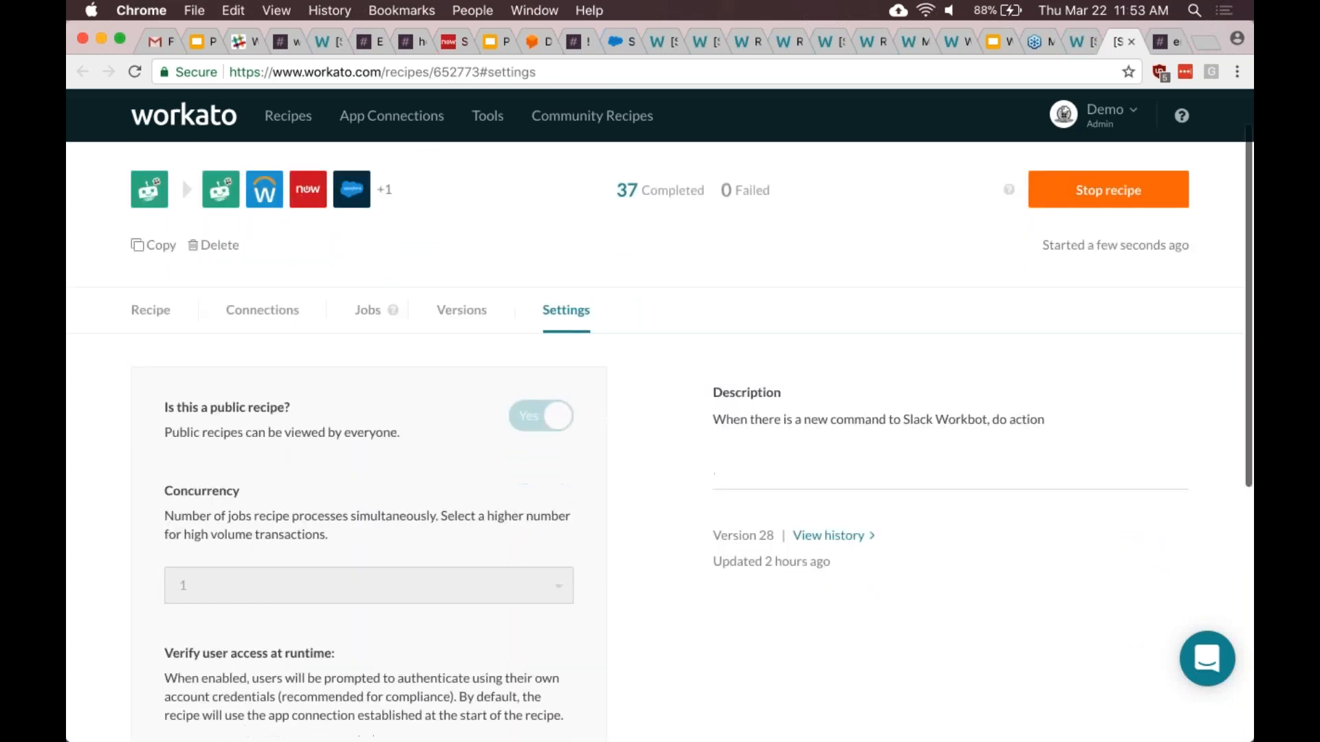
{"action": "scroll", "coordinate": [660, 447], "scroll_direction": "down", "scroll_amount": 1}
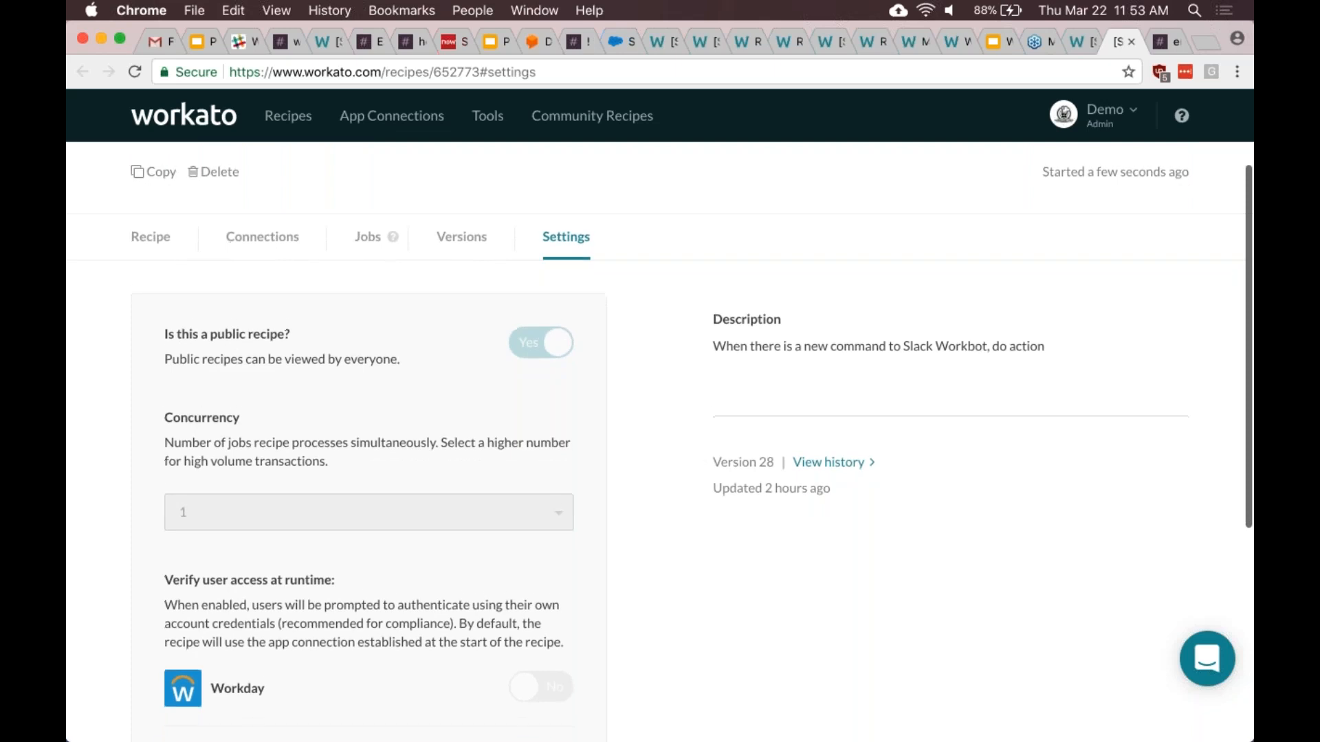
{"action": "scroll", "coordinate": [617, 519], "scroll_direction": "down", "scroll_amount": 1}
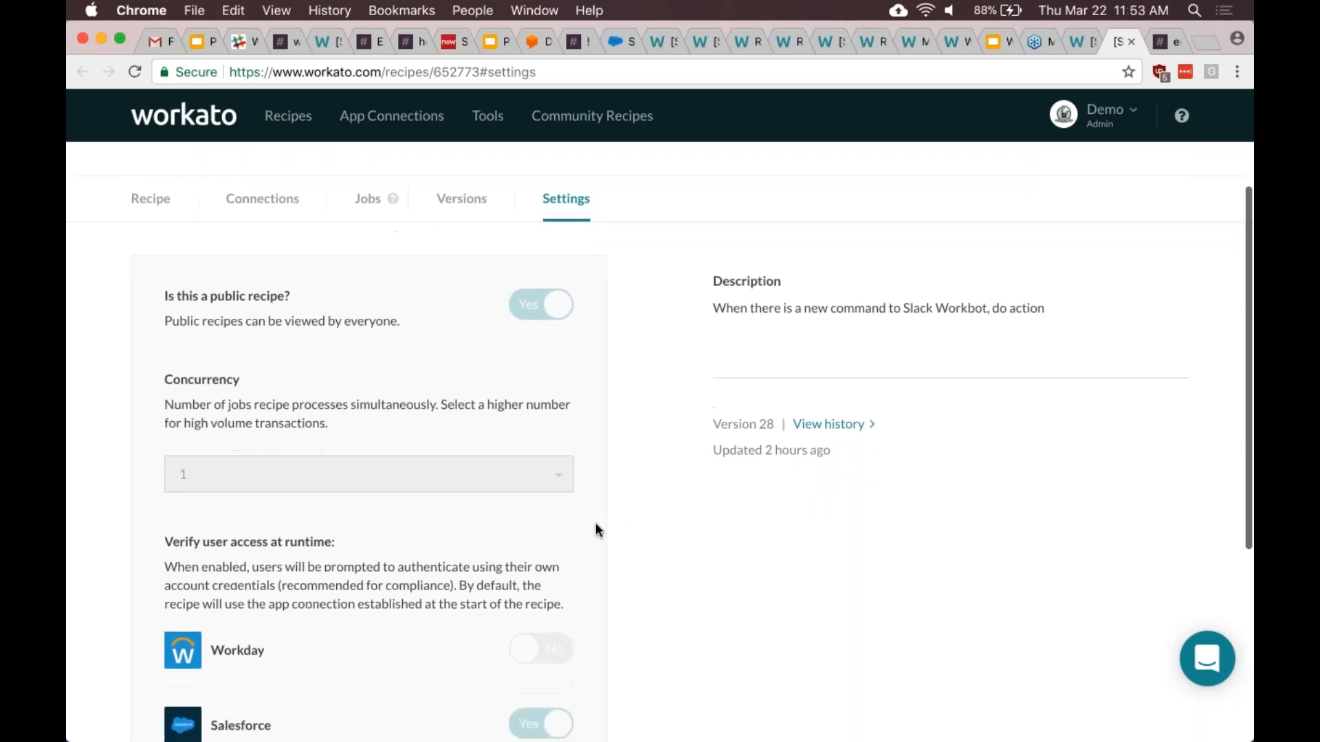
{"action": "scroll", "coordinate": [595, 526], "scroll_direction": "up", "scroll_amount": 2}
{"action": "scroll", "coordinate": [595, 525], "scroll_direction": "up", "scroll_amount": 2}
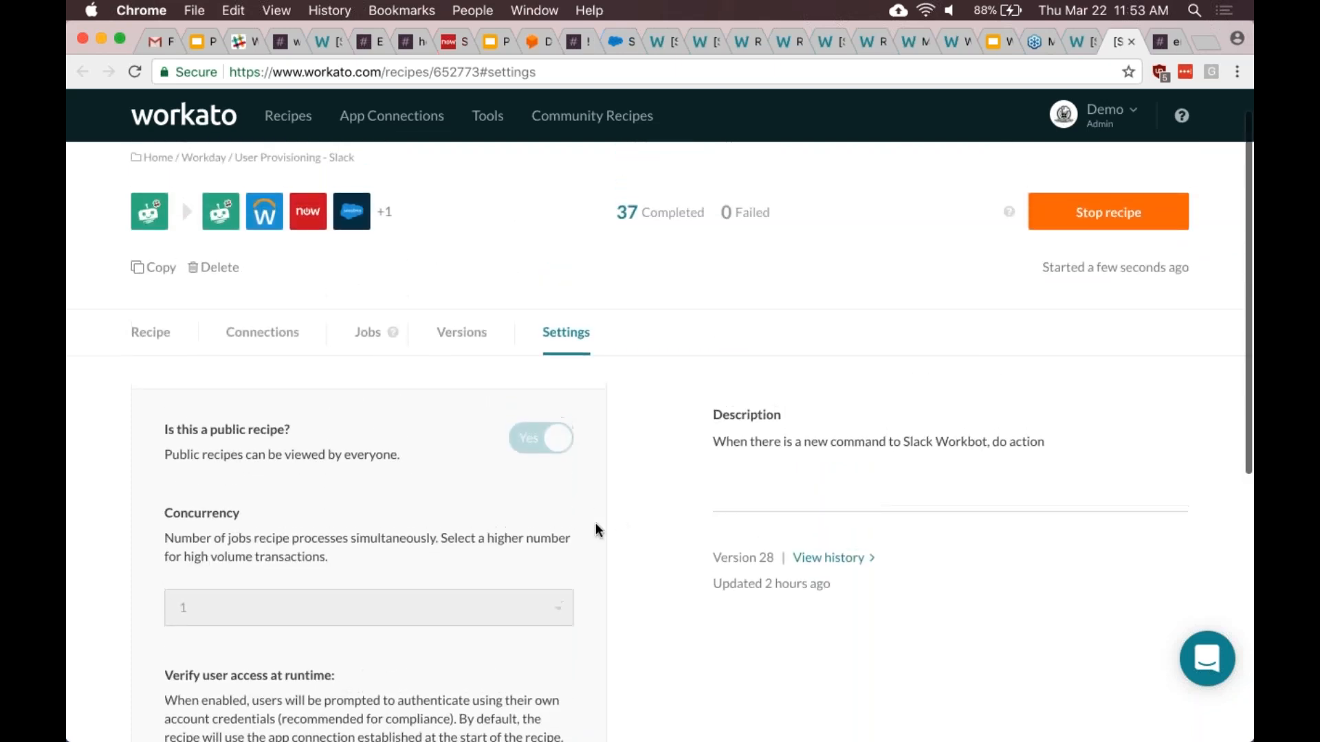
{"action": "scroll", "coordinate": [596, 529], "scroll_direction": "down", "scroll_amount": 10}
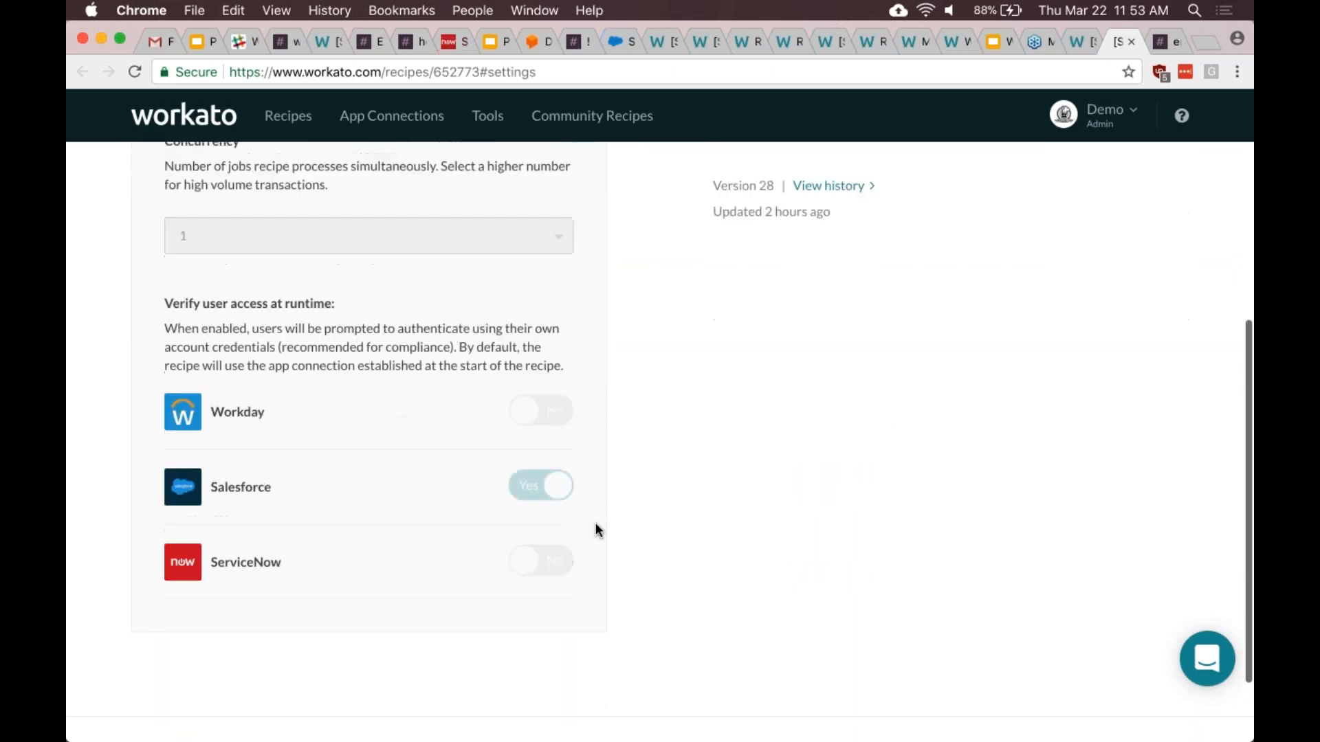
{"action": "scroll", "coordinate": [595, 529], "scroll_direction": "up", "scroll_amount": 1}
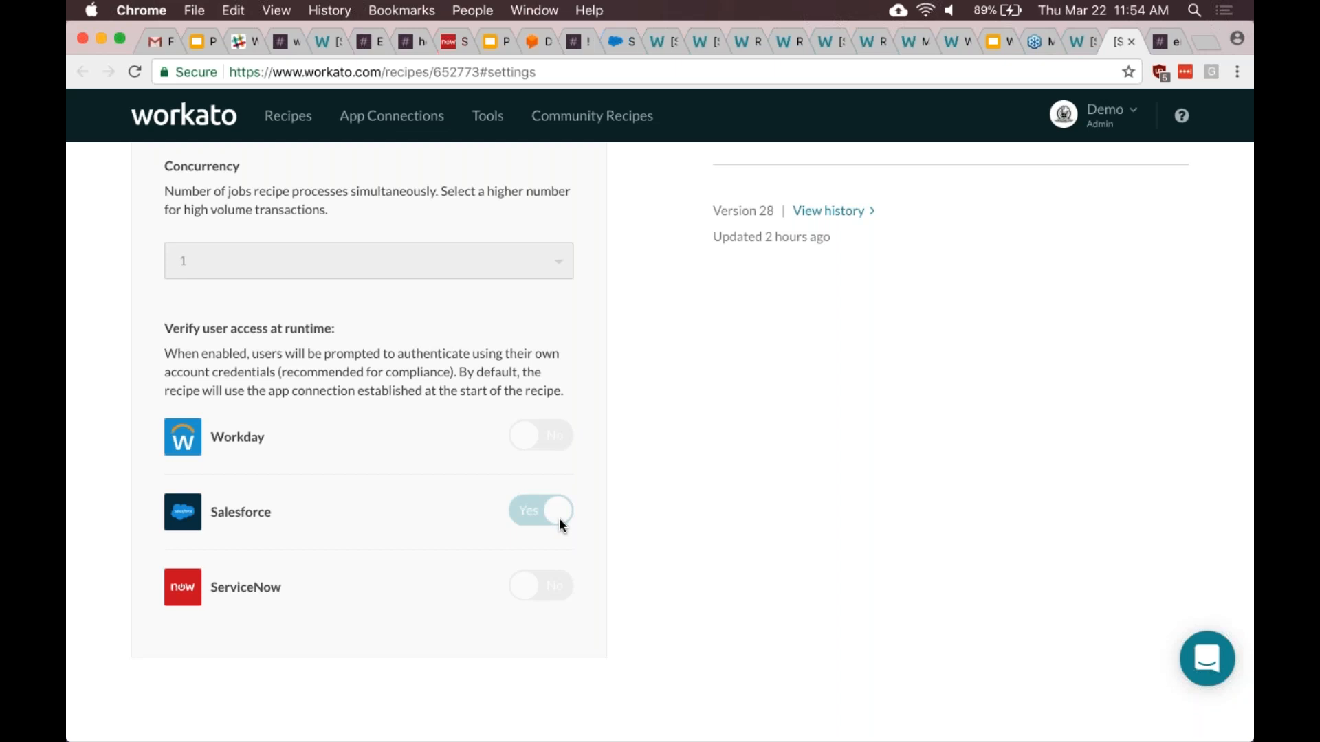
{"action": "scroll", "coordinate": [559, 519], "scroll_direction": "up", "scroll_amount": 2}
{"action": "scroll", "coordinate": [559, 526], "scroll_direction": "up", "scroll_amount": 5}
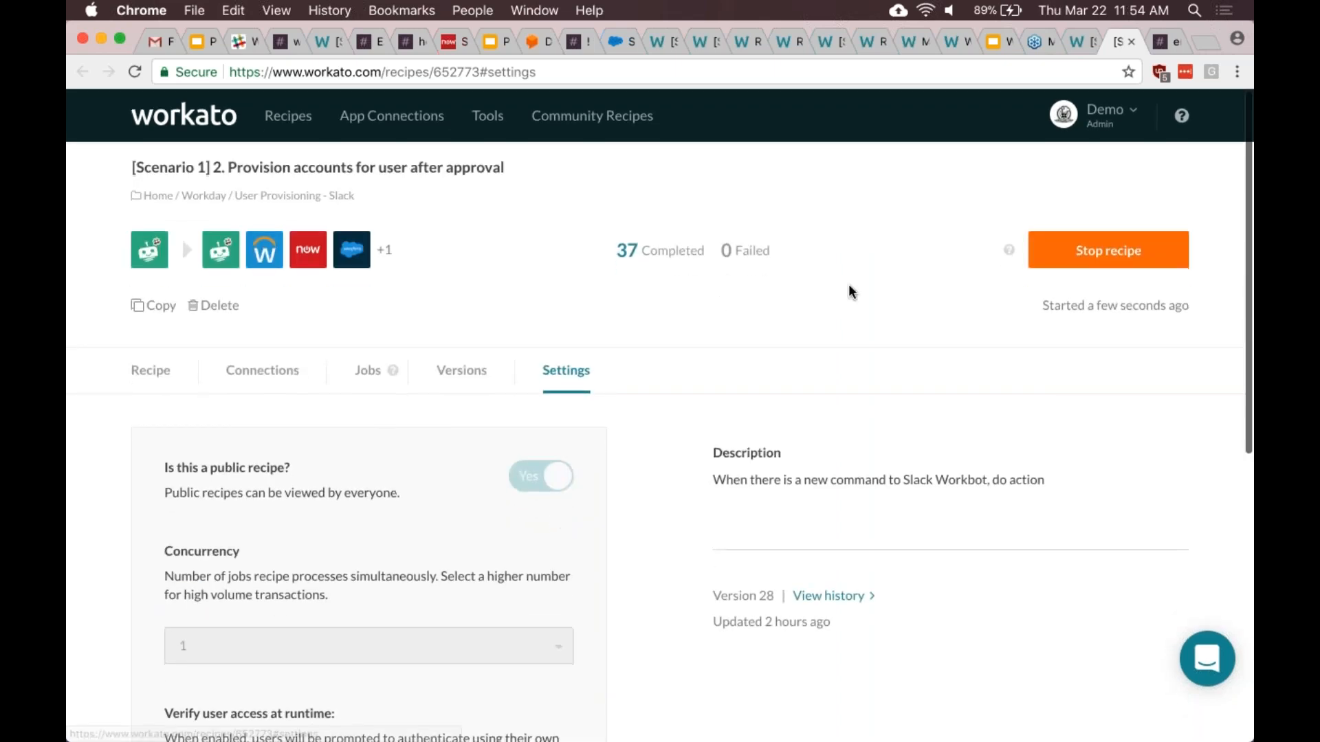